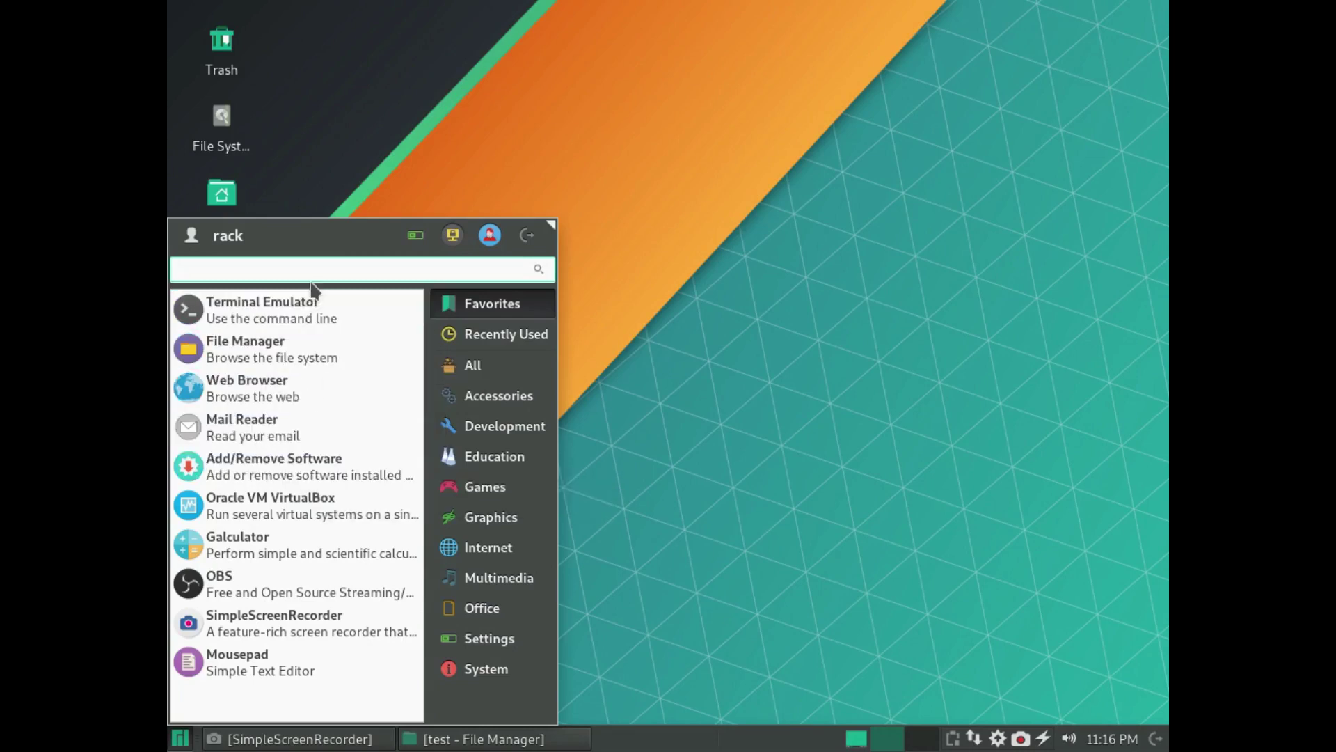
- Launch VirtualBox and start a new virtual machine named freepbx2
{"action": "left_click", "coordinate": [305, 522]}
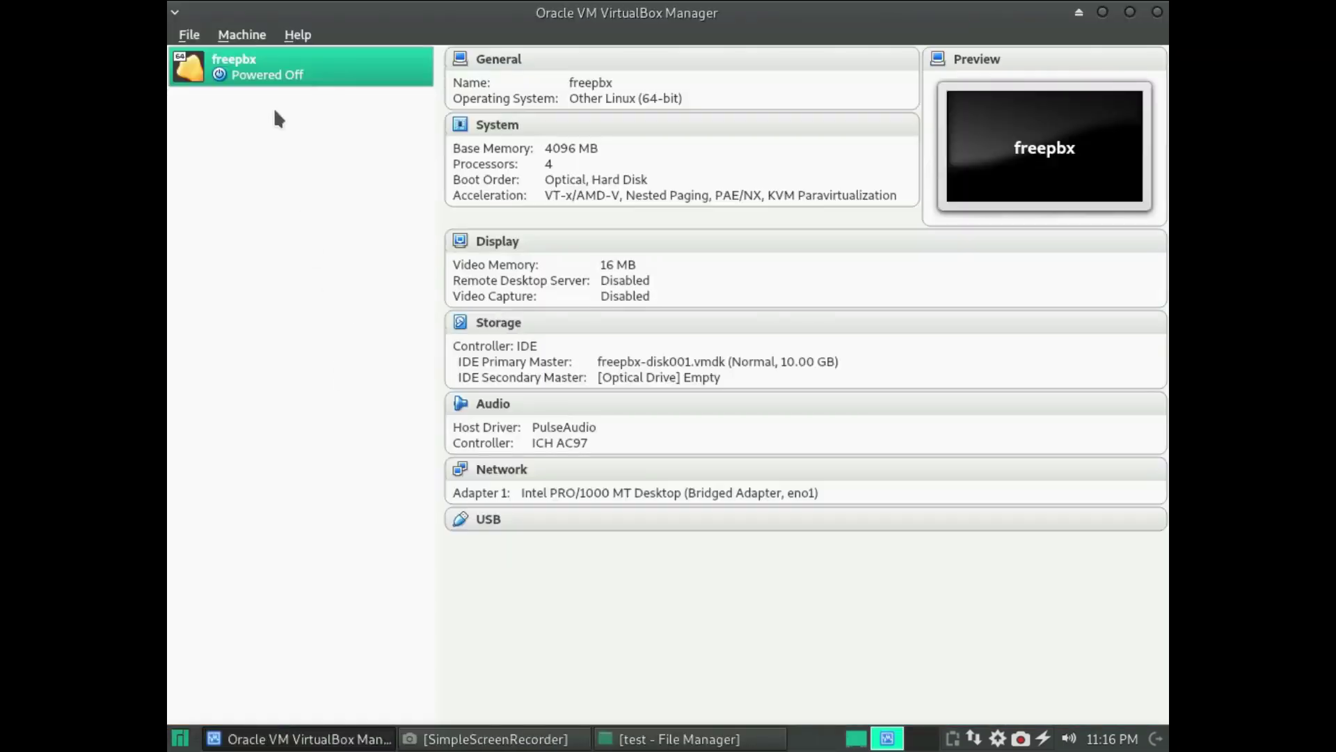
{"action": "left_click", "coordinate": [242, 35]}
{"action": "left_click", "coordinate": [249, 56]}
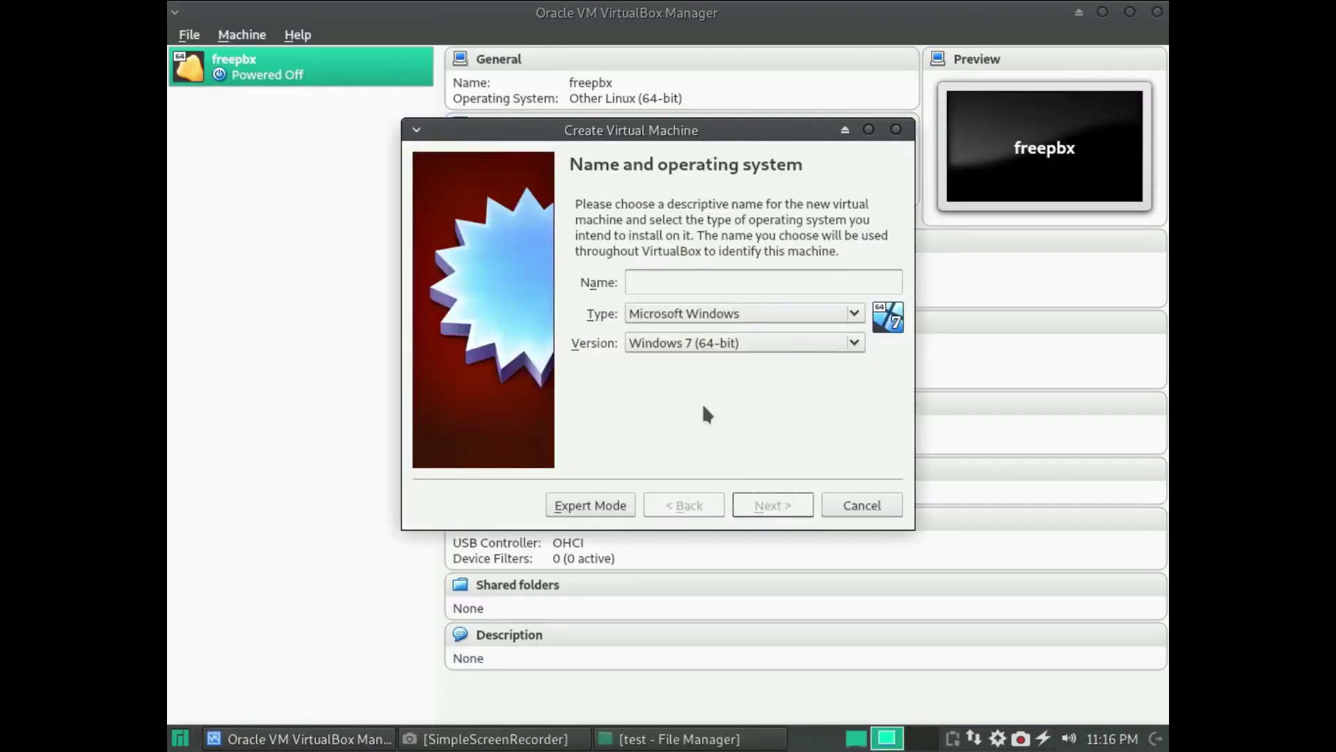
{"action": "type", "text": "freepbx2"}
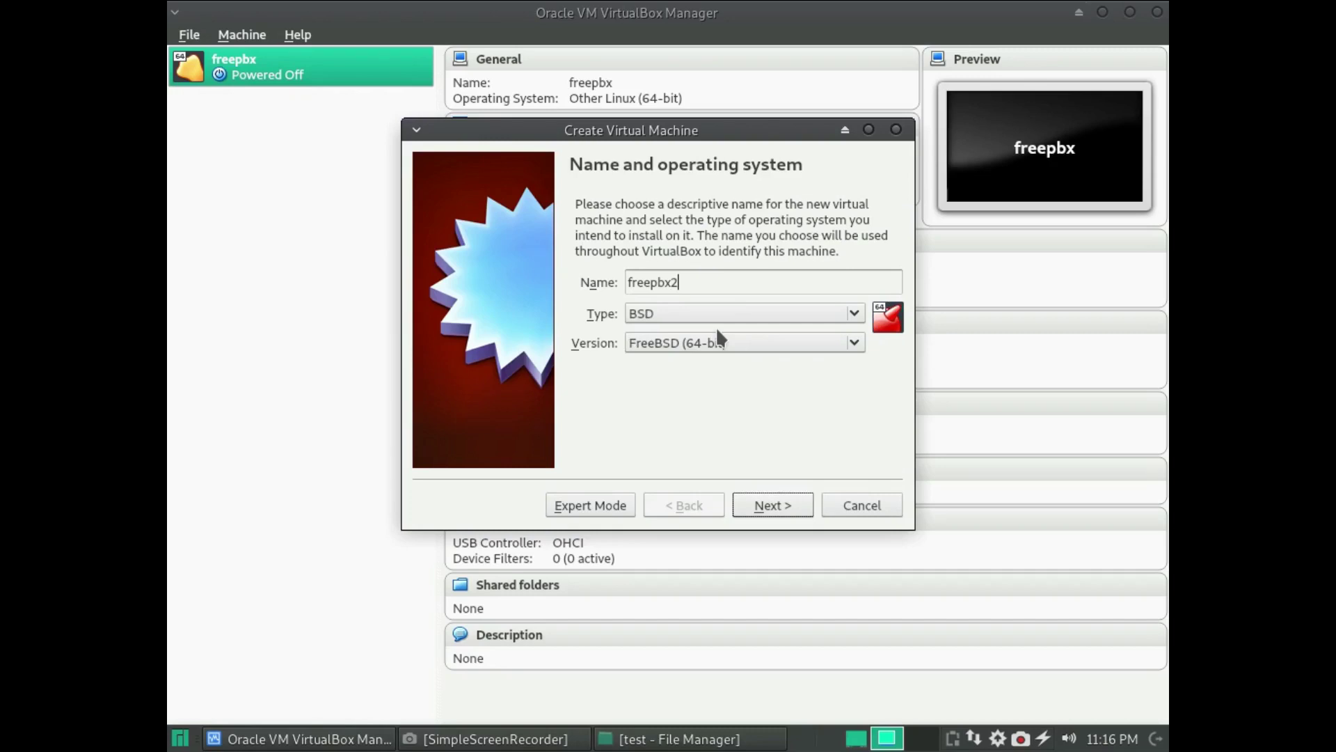
- Set its type to Linux and version to Other Linux (64-bit), then continue
{"action": "left_click", "coordinate": [662, 312]}
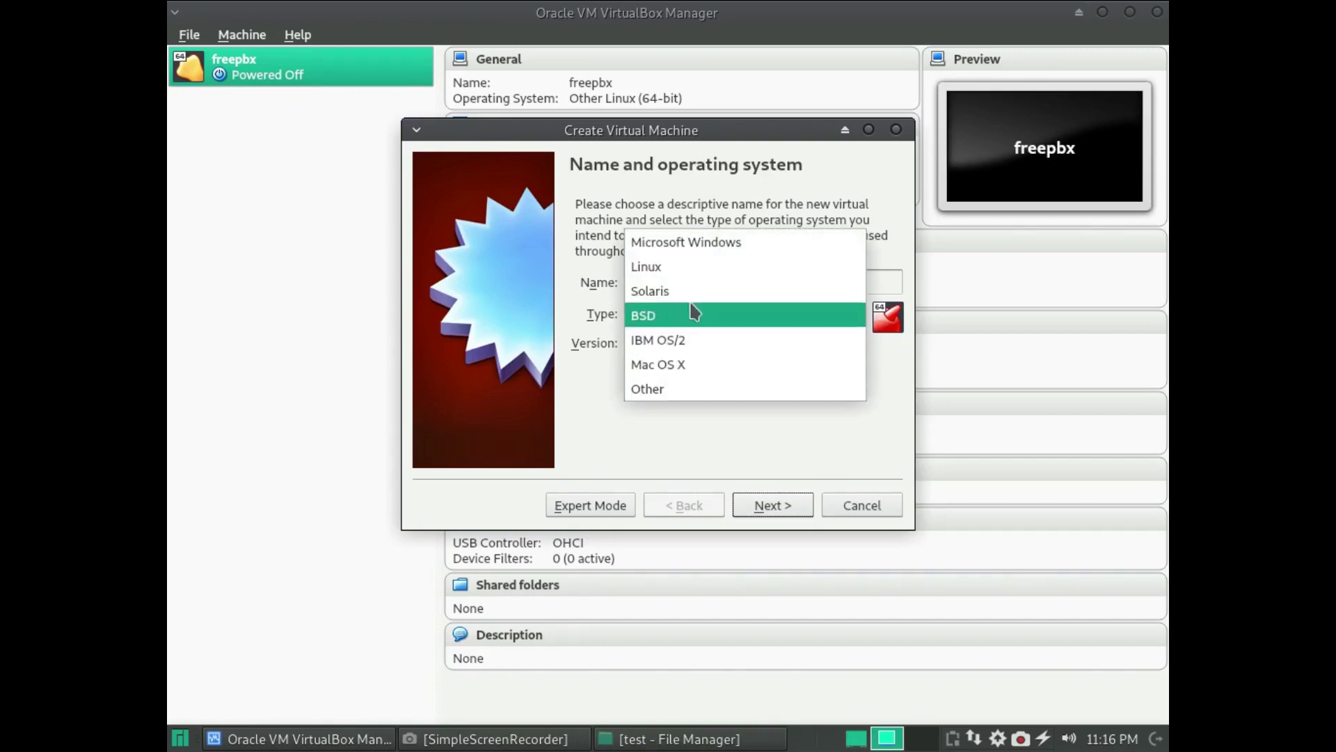
{"action": "left_click", "coordinate": [689, 268]}
{"action": "left_click", "coordinate": [688, 343]}
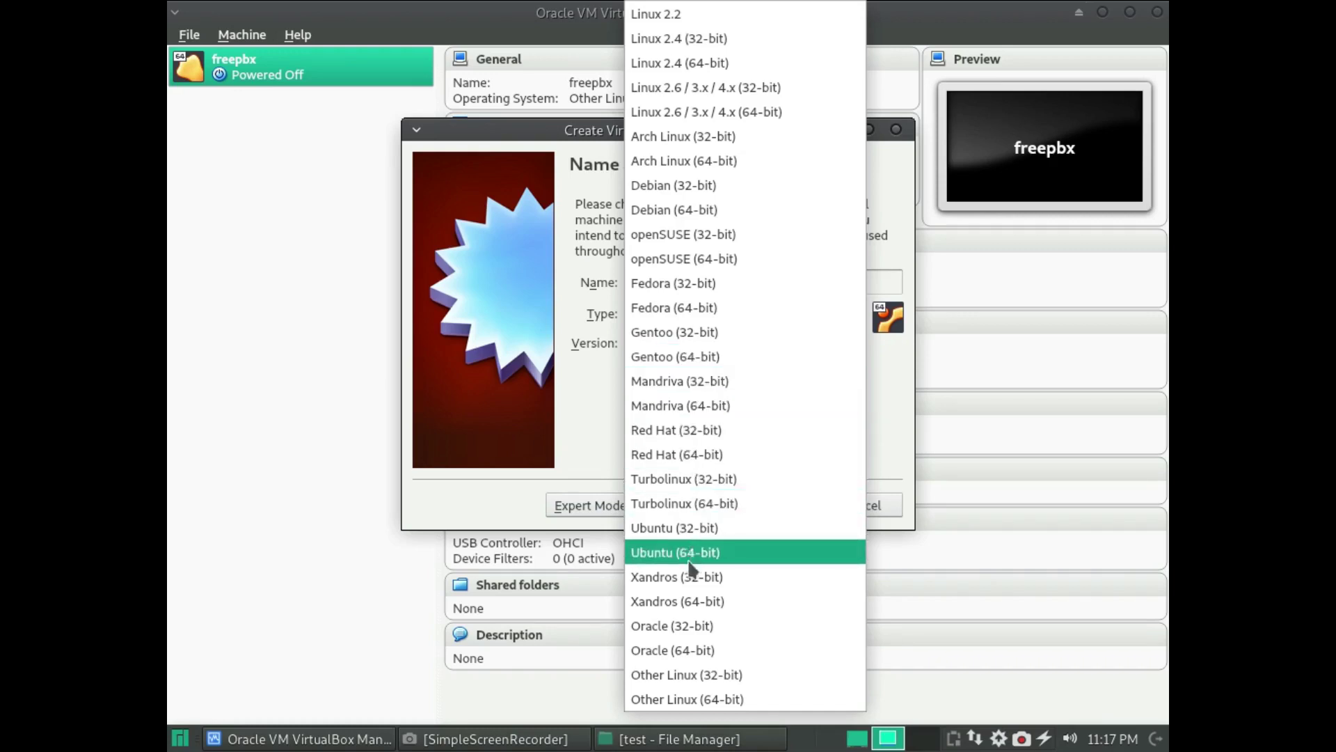
{"action": "left_click", "coordinate": [706, 698]}
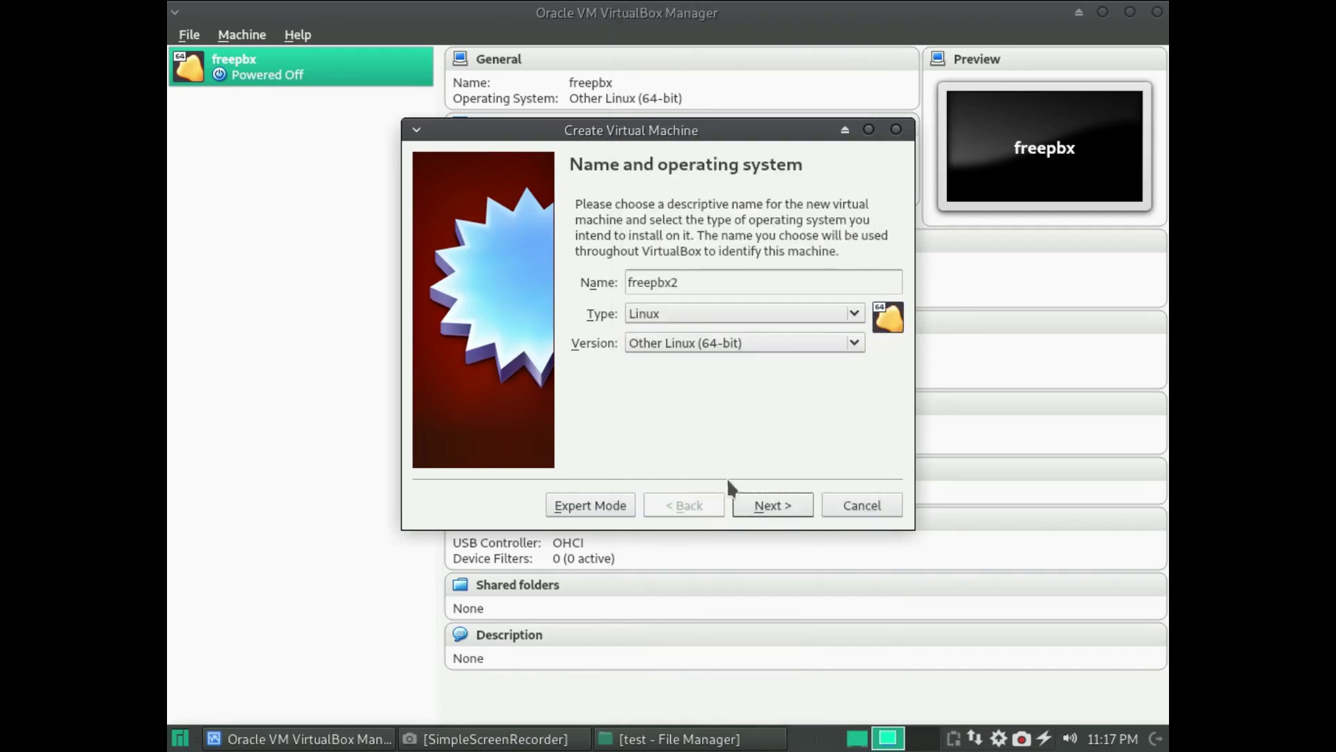
{"action": "left_click", "coordinate": [772, 506]}
- Select the 512 MB memory value and compute 512×2×2 = 2048 in galculator
{"action": "double_click", "coordinate": [850, 275]}
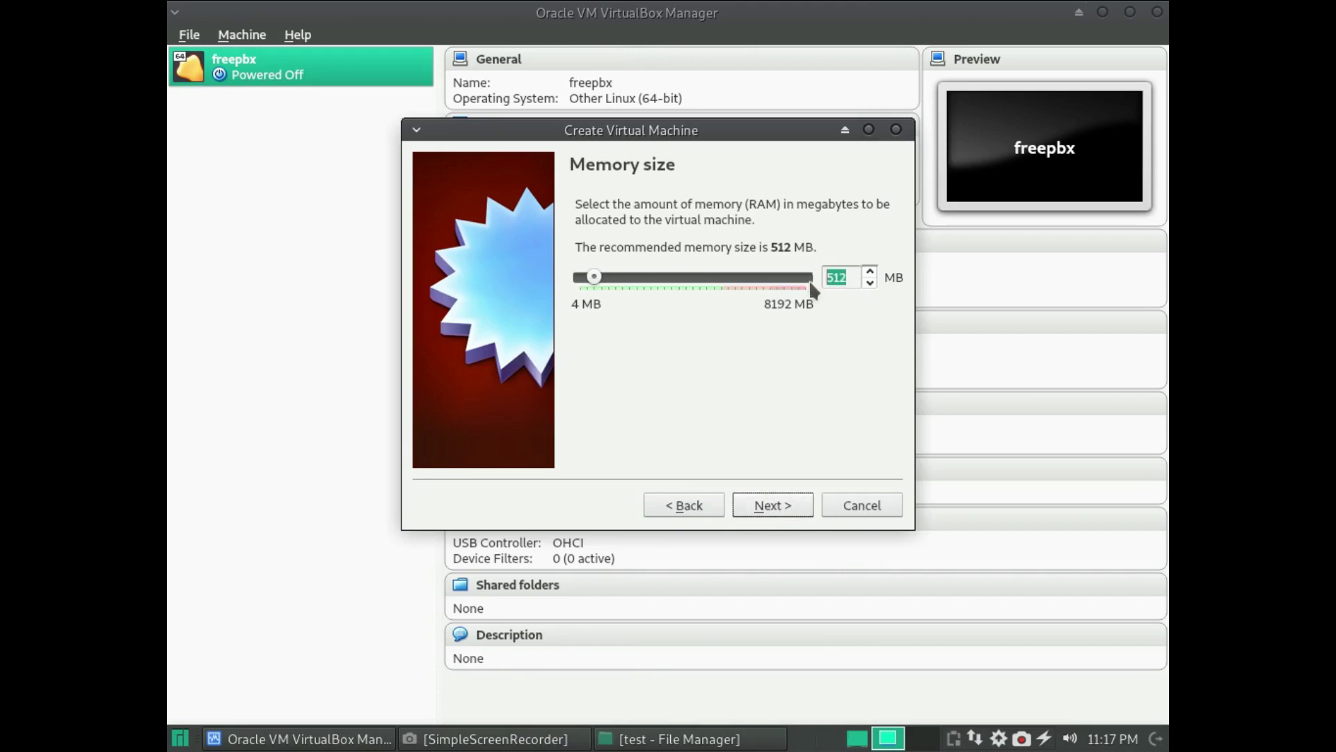
{"action": "left_click", "coordinate": [180, 738]}
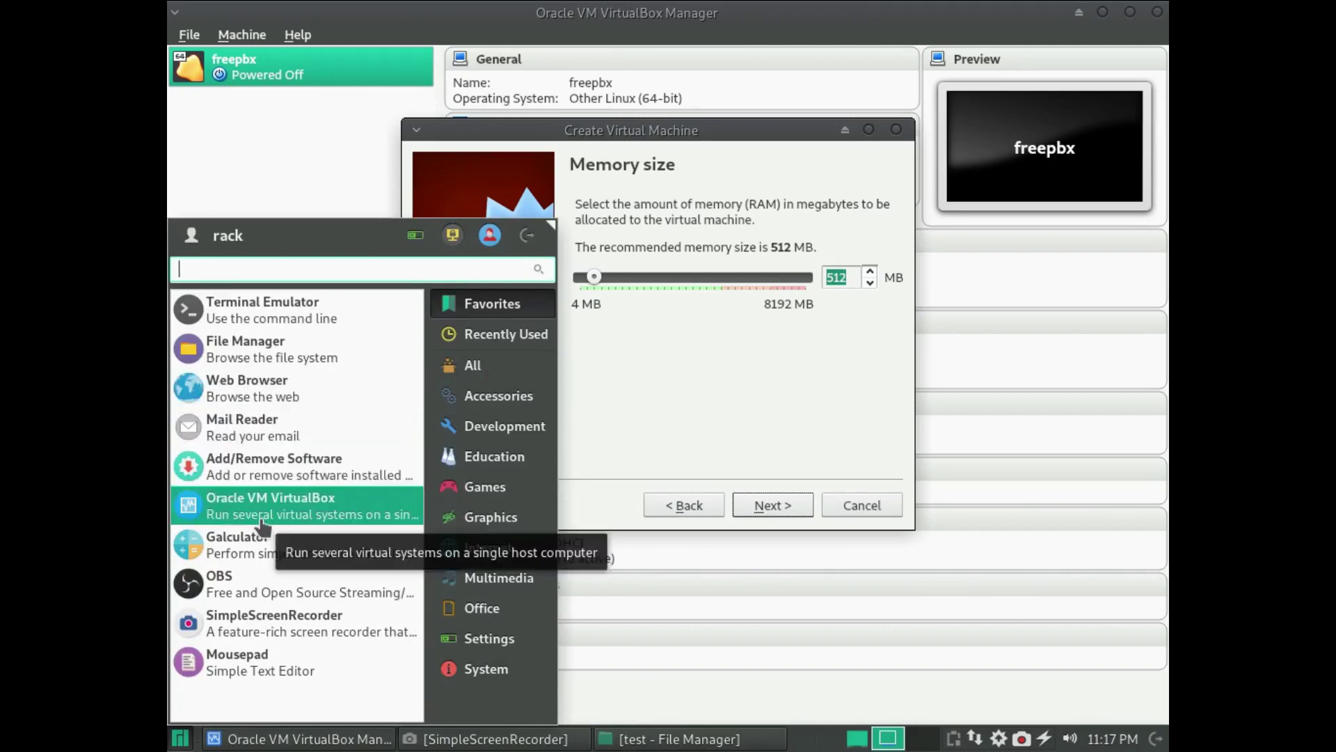
{"action": "left_click", "coordinate": [263, 545]}
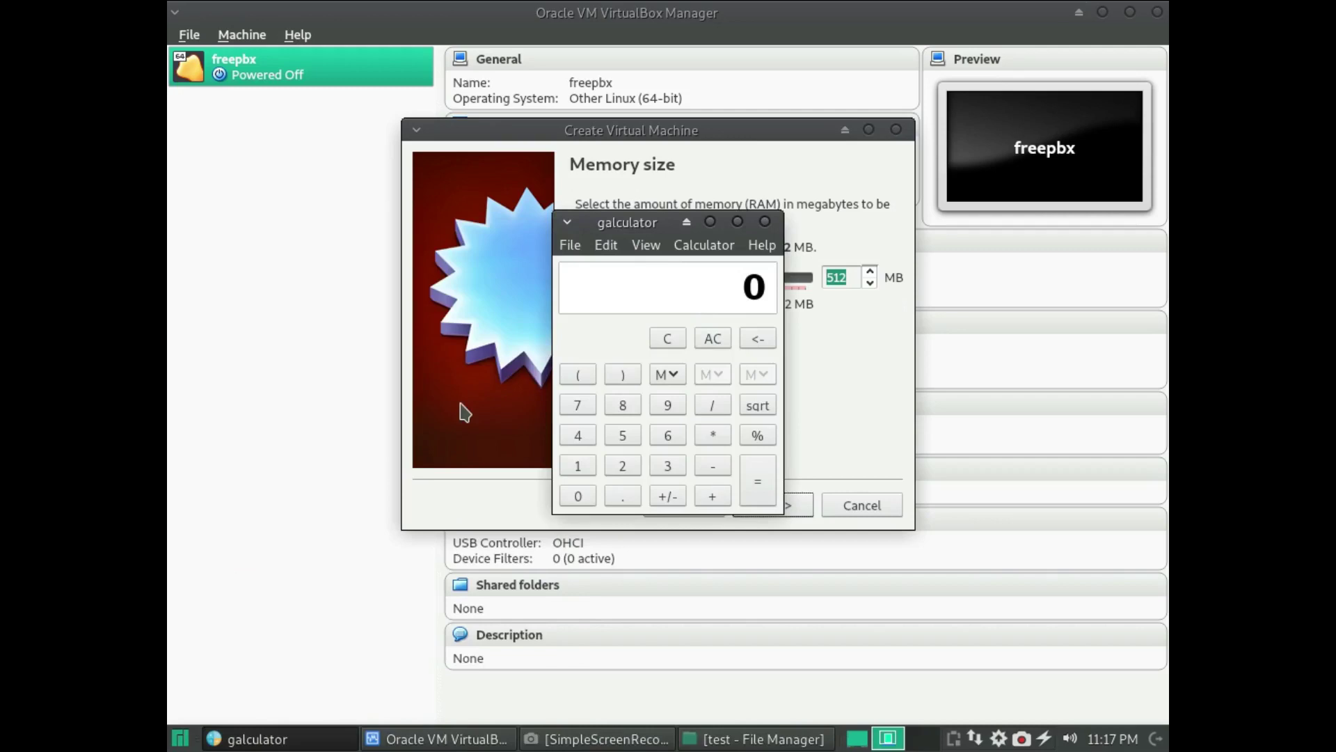
{"action": "type", "text": "512"}
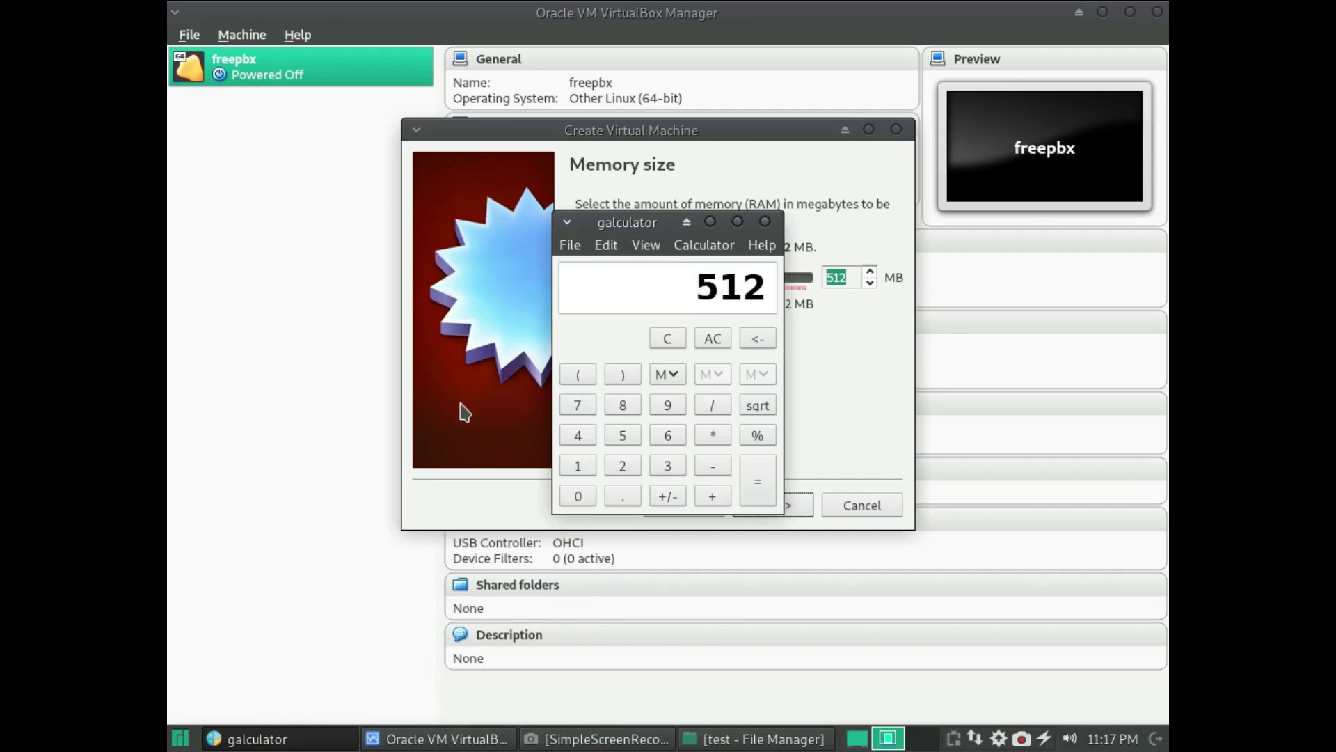
{"action": "type", "text": "*2"}
{"action": "key", "text": "Return"}
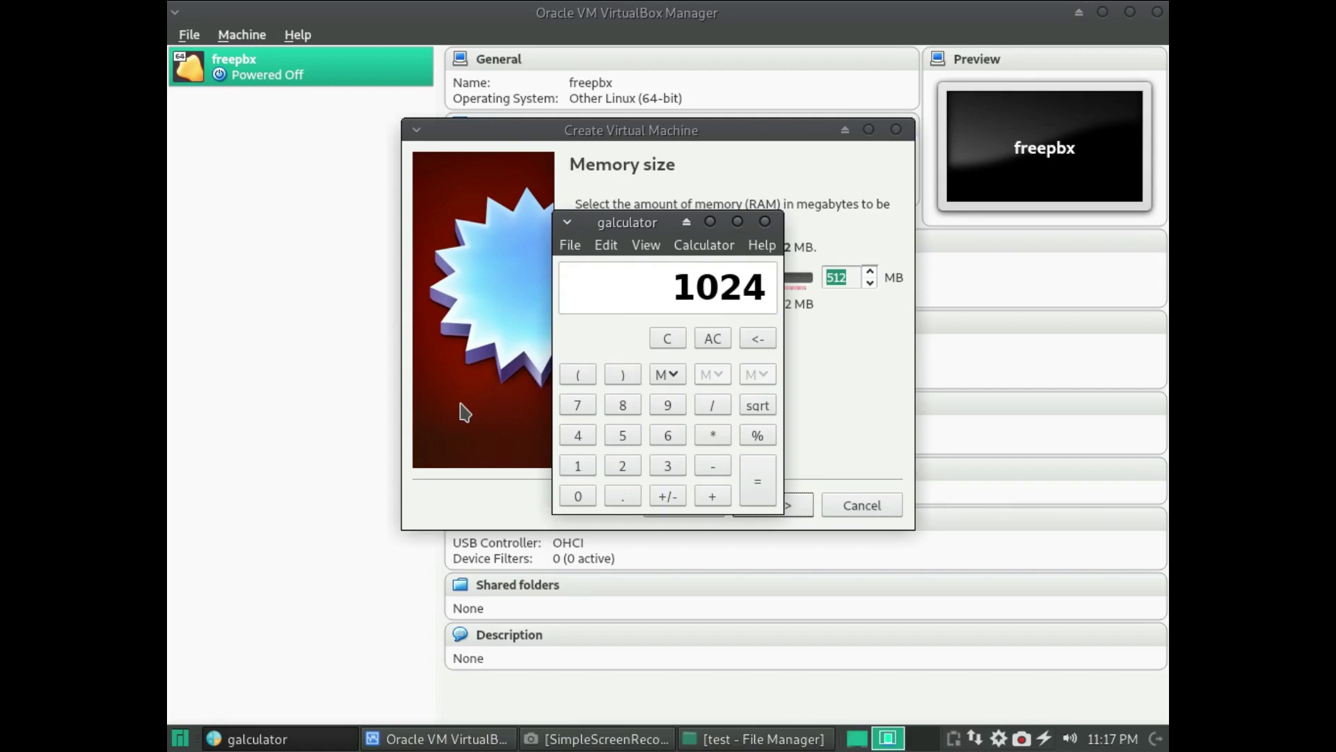
{"action": "type", "text": "*2"}
{"action": "key", "text": "Return"}
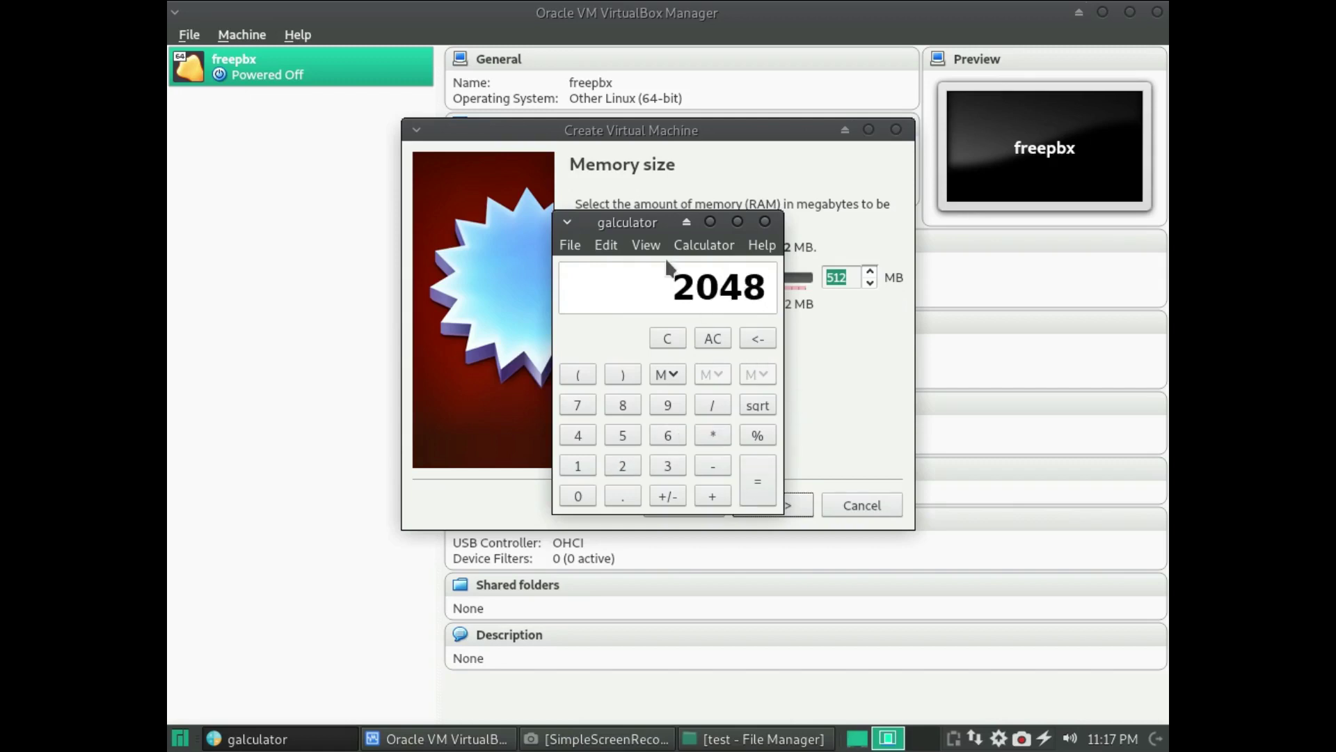
- Cut the 2048 result from galculator and paste it into the wizard's memory field
{"action": "left_click_drag", "start_coordinate": [657, 274], "coordinate": [769, 285]}
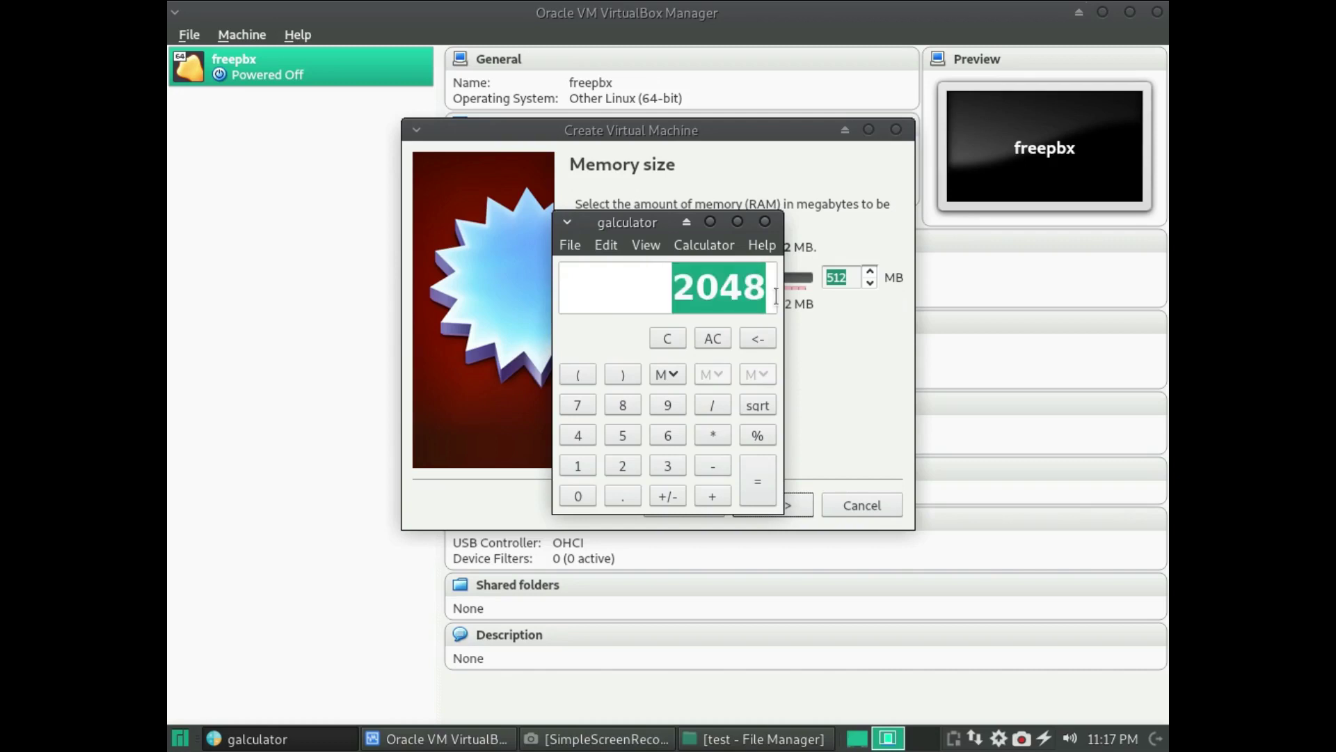
{"action": "left_click", "coordinate": [606, 245]}
{"action": "left_click", "coordinate": [616, 247]}
{"action": "left_click", "coordinate": [609, 245]}
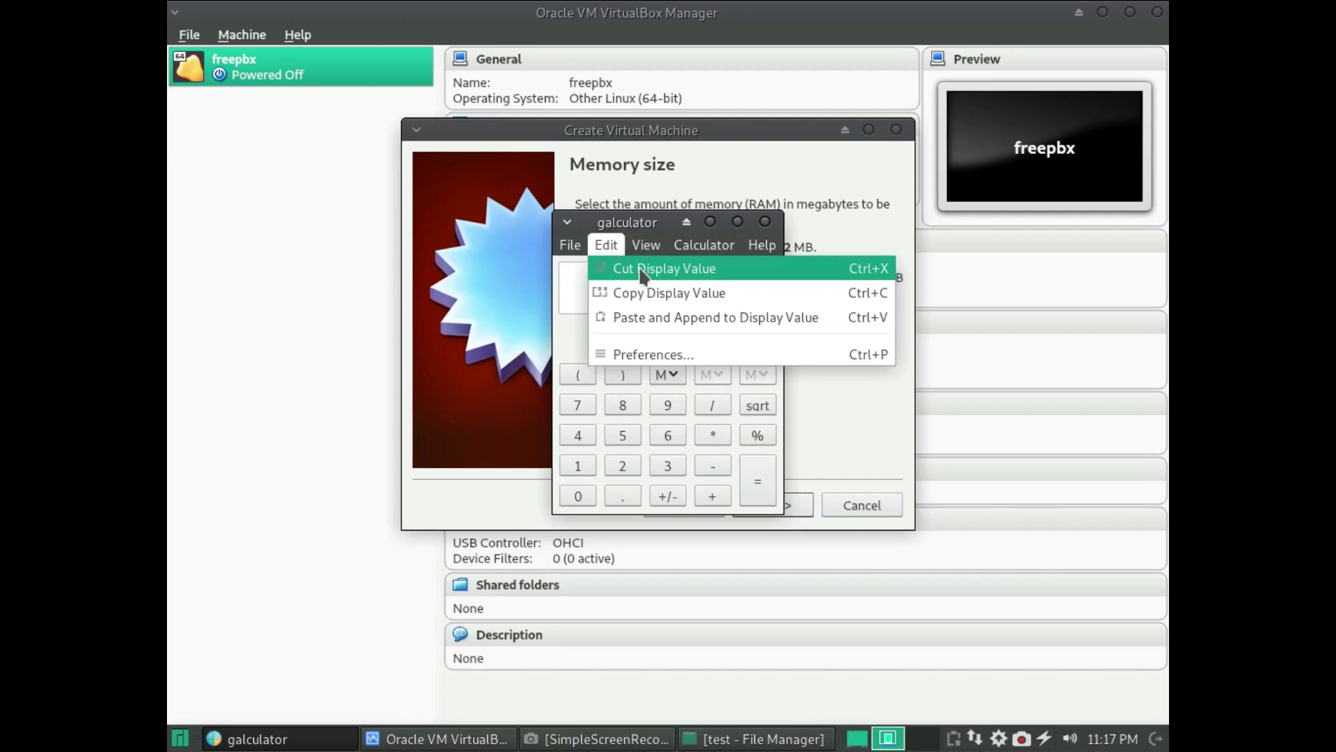
{"action": "left_click", "coordinate": [642, 270]}
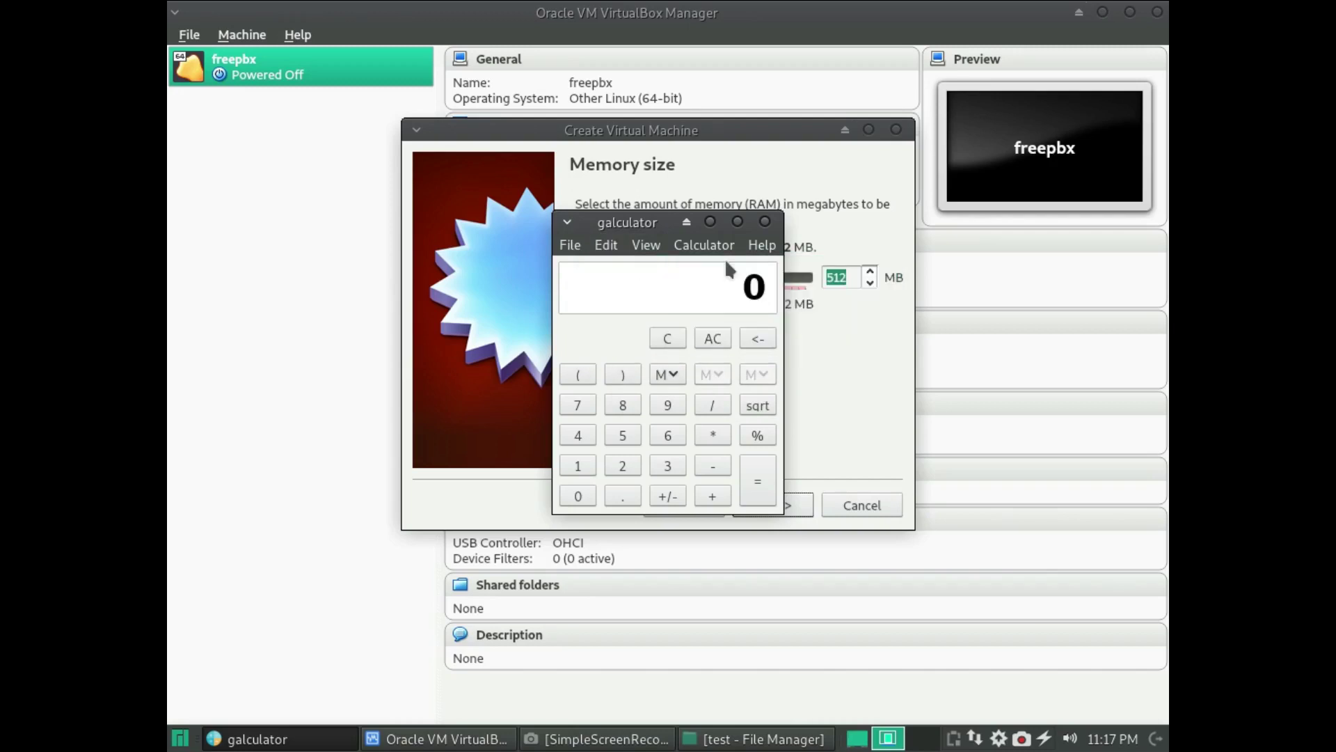
{"action": "left_click", "coordinate": [850, 276]}
{"action": "key", "text": "ctrl+v"}
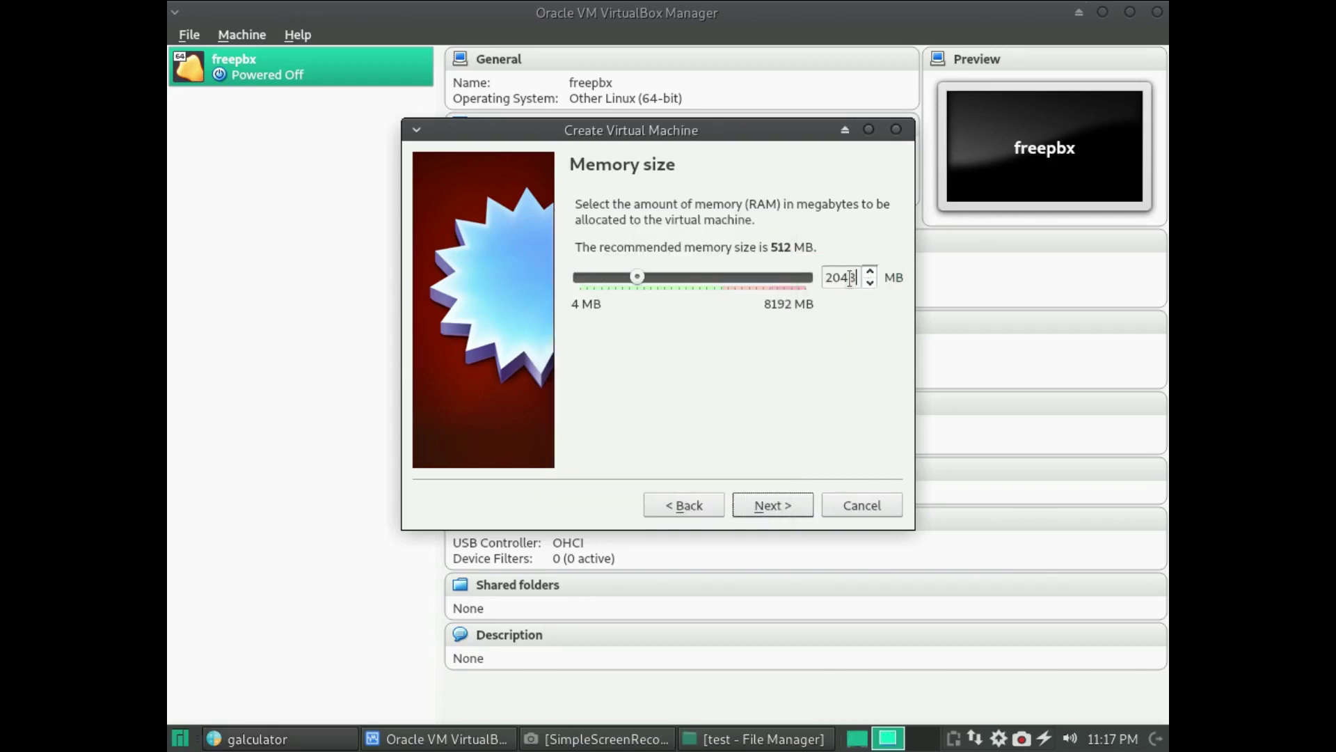
- Add a new 15 GB VDI virtual hard disk and finish creating freepbx2
{"action": "left_click", "coordinate": [793, 505]}
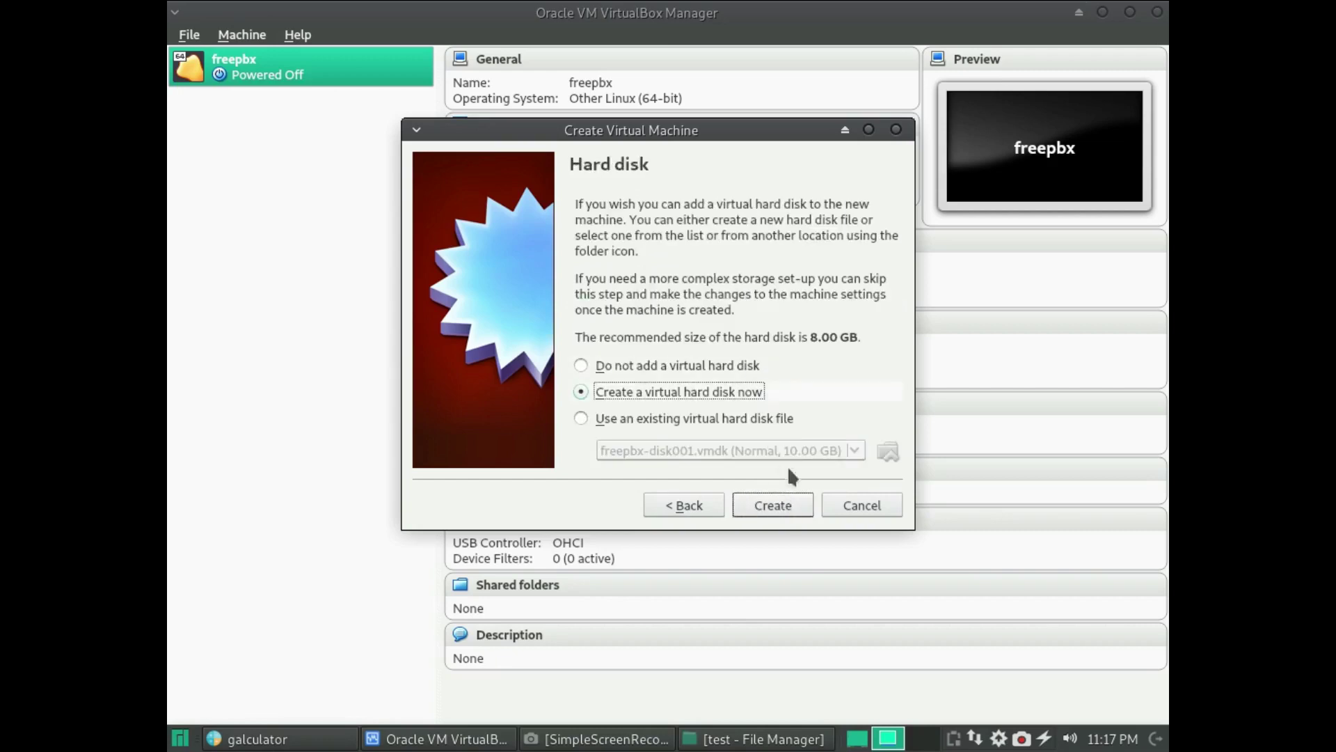
{"action": "left_click", "coordinate": [783, 507]}
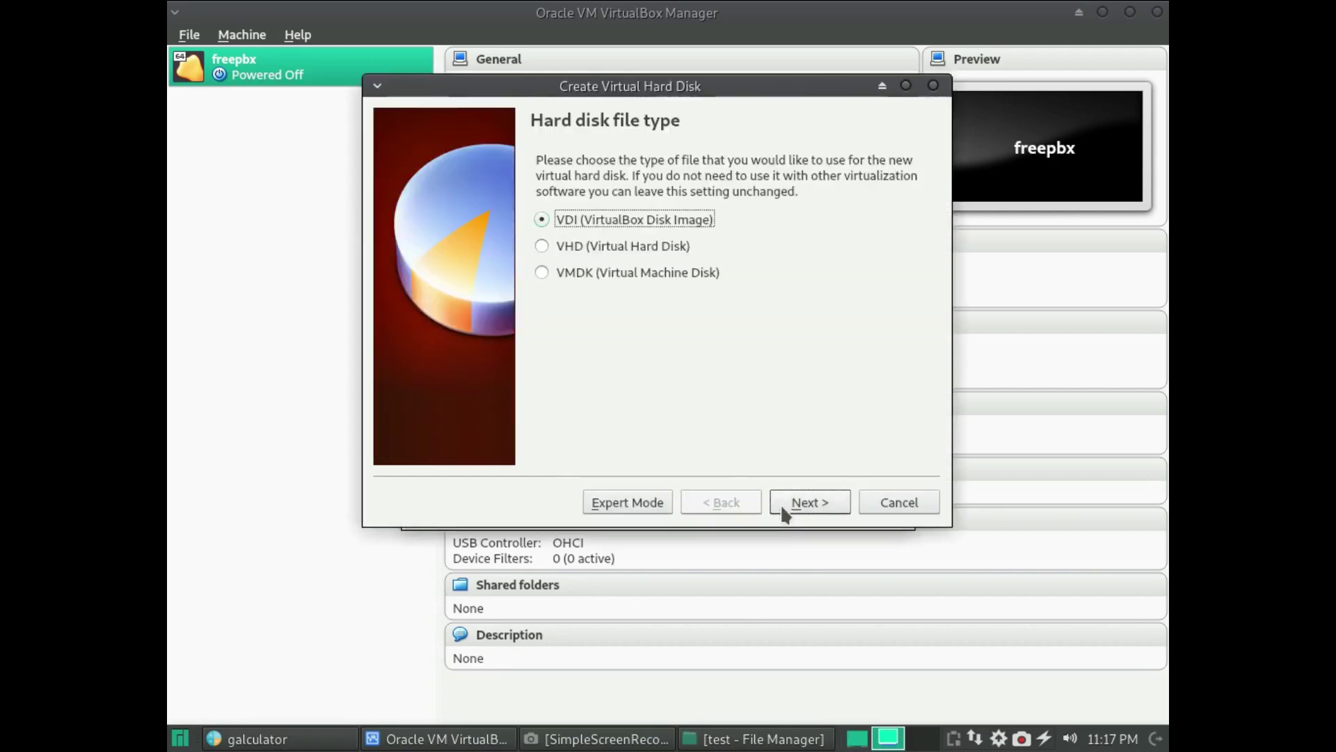
{"action": "left_click", "coordinate": [784, 510]}
{"action": "left_click", "coordinate": [783, 510]}
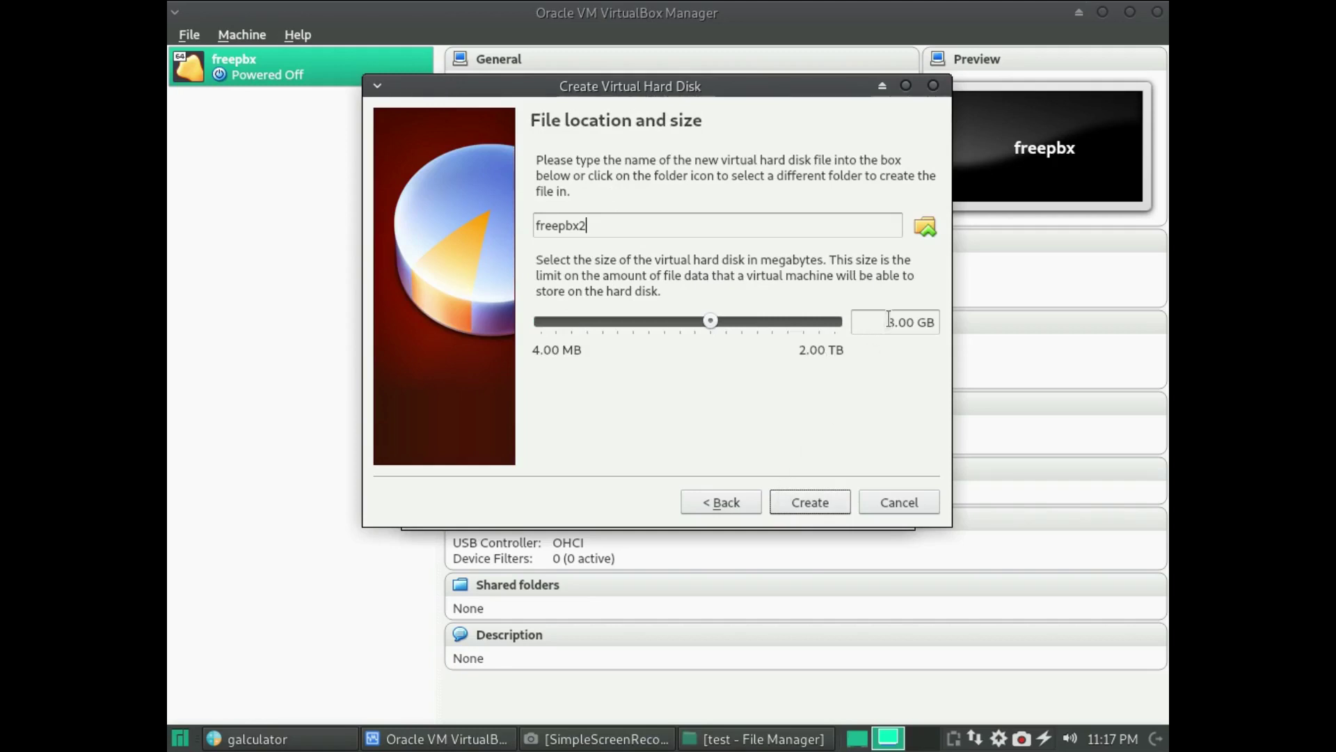
{"action": "left_click_drag", "start_coordinate": [893, 315], "coordinate": [890, 317]}
{"action": "type", "text": "15"}
{"action": "left_click", "coordinate": [847, 498]}
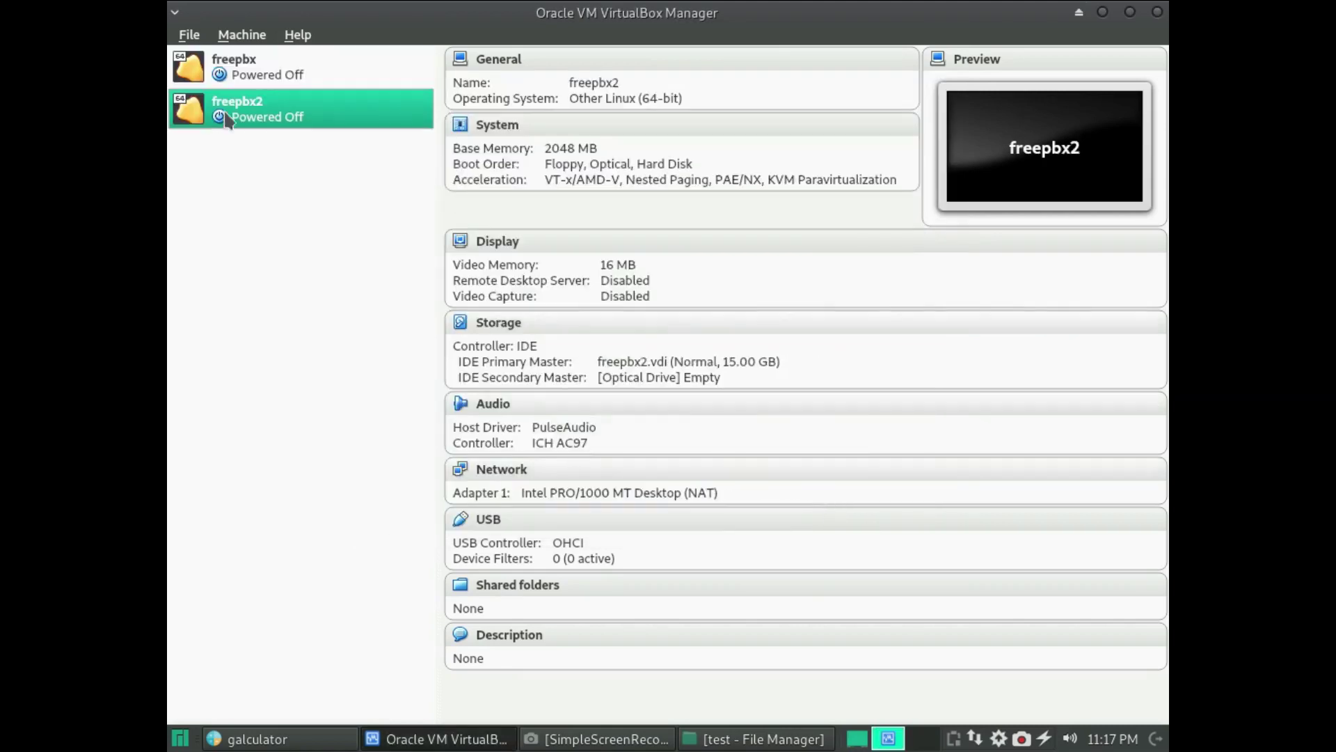
- In freepbx2's settings, drop Floppy from the boot order and assign 4 CPUs
{"action": "right_click", "coordinate": [231, 106]}
{"action": "left_click", "coordinate": [268, 107]}
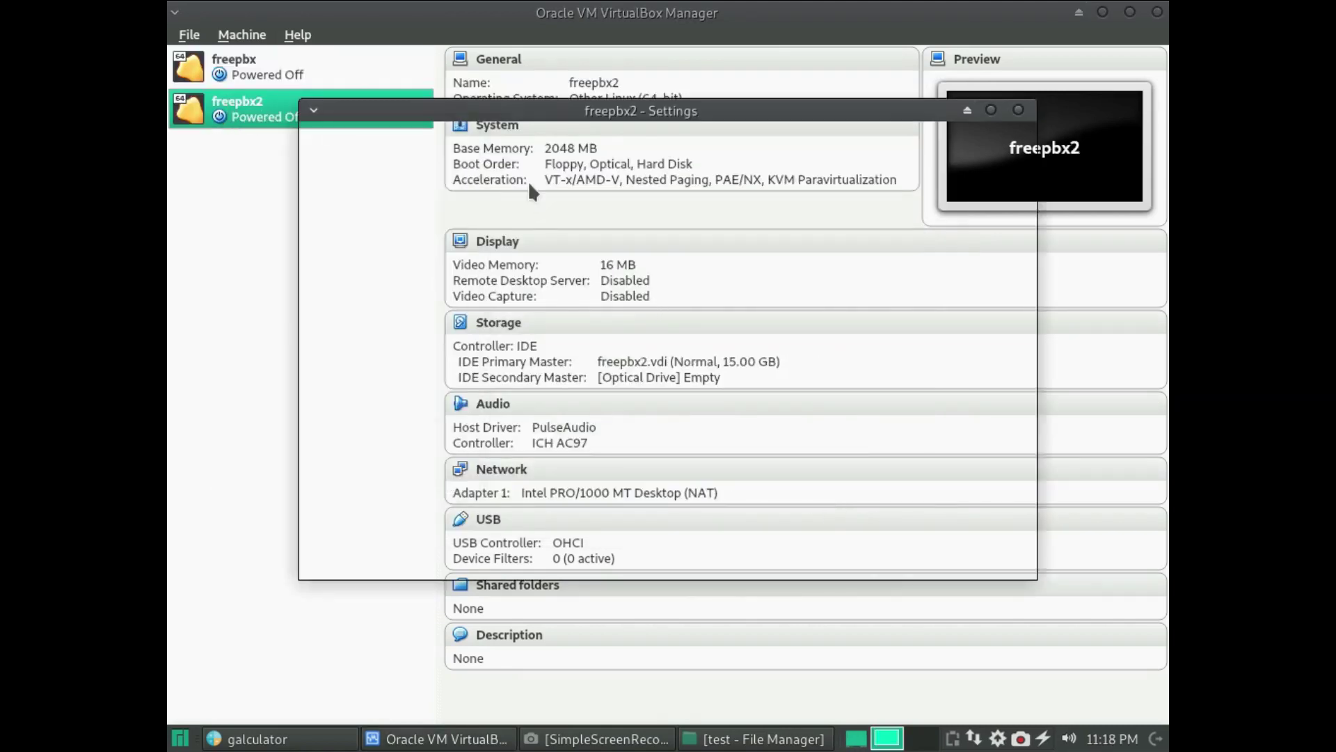
{"action": "left_click", "coordinate": [374, 178]}
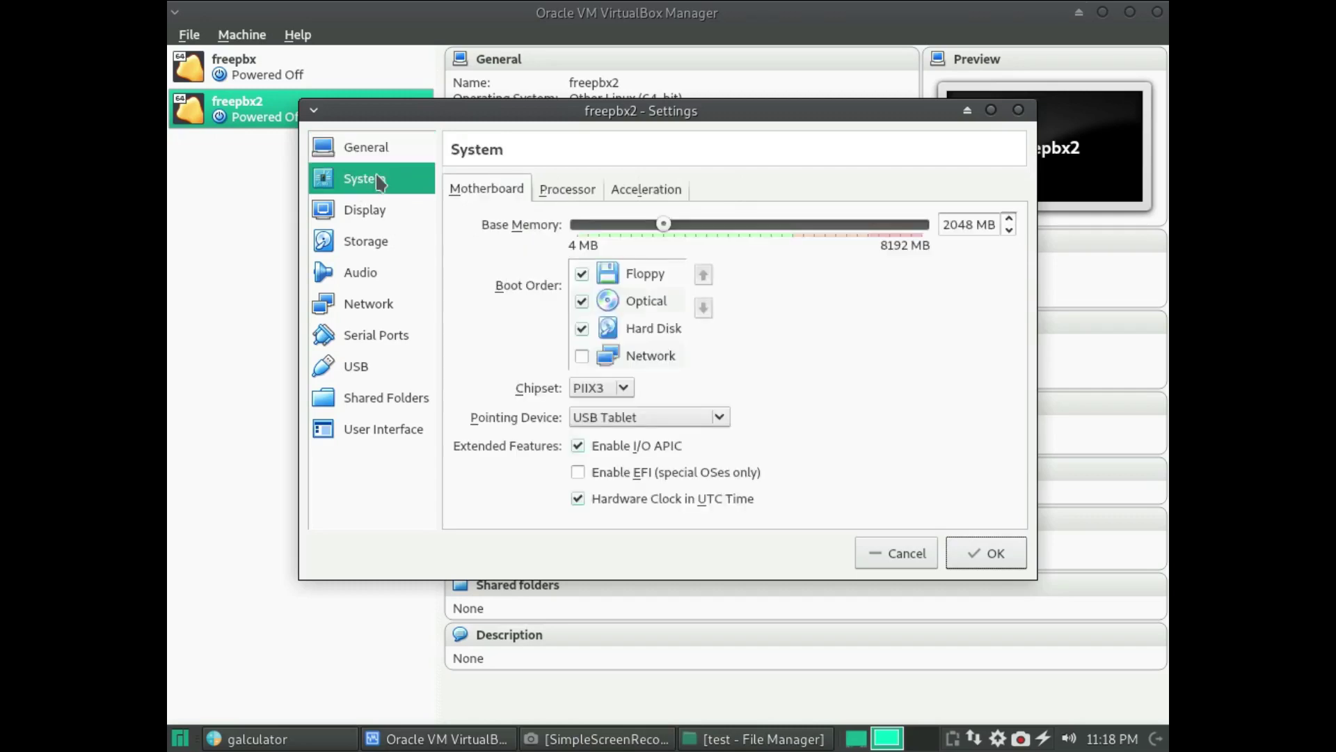
{"action": "left_click", "coordinate": [587, 276]}
{"action": "left_click", "coordinate": [584, 200]}
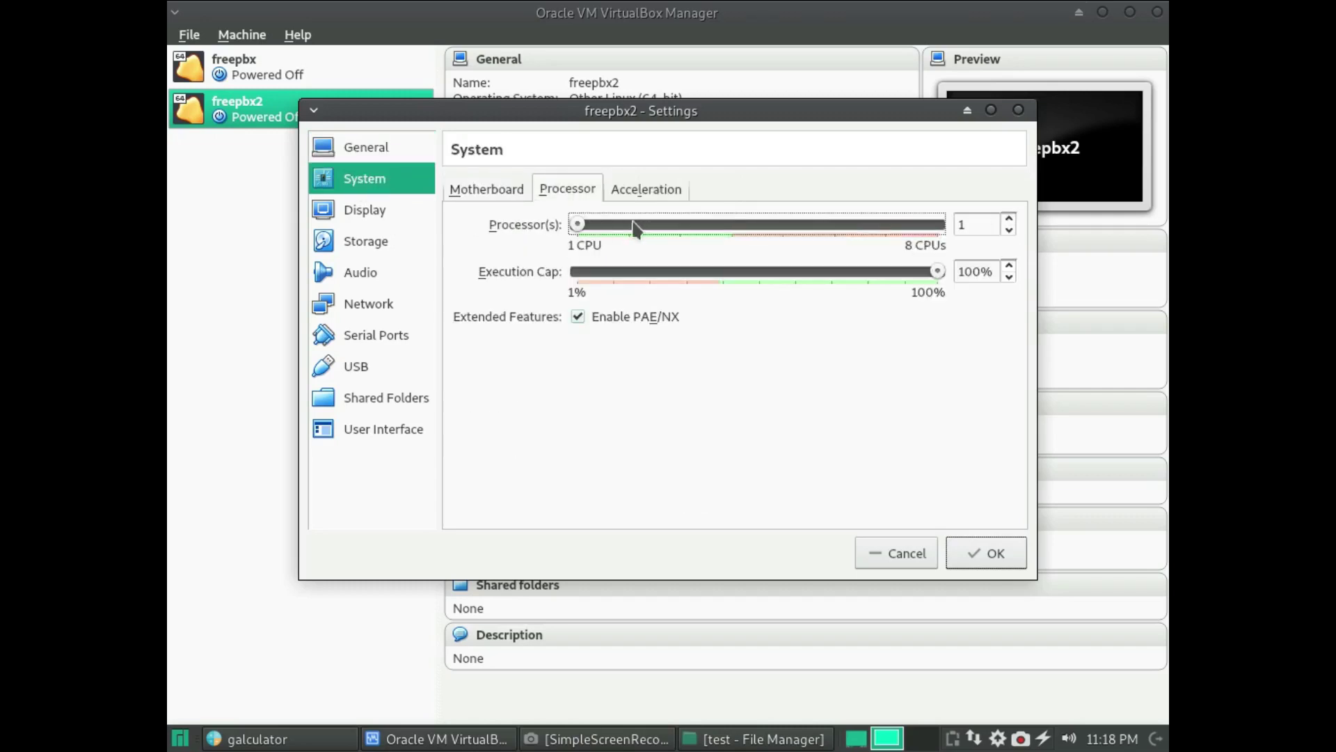
{"action": "left_click_drag", "start_coordinate": [577, 224], "coordinate": [724, 226]}
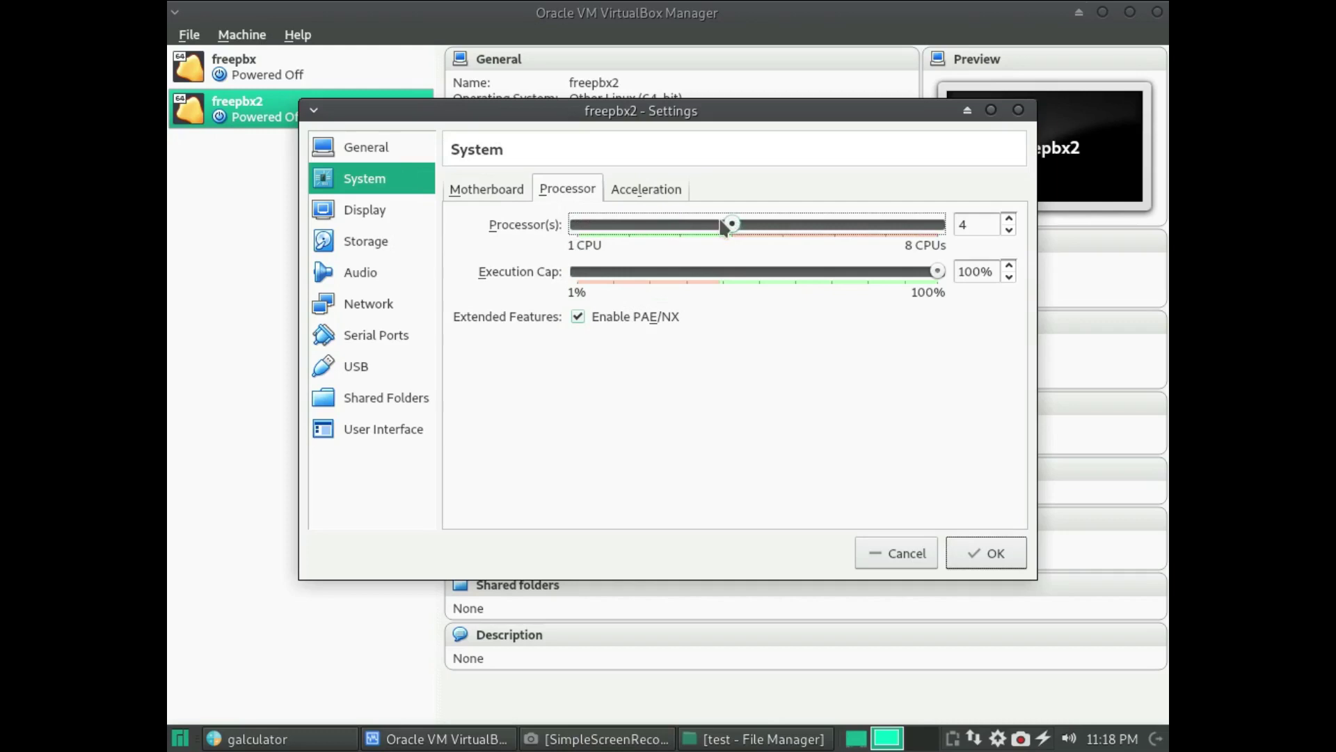
- Attach SNG7-FPBX-64bit-1805-1.iso to the optical drive on IDE Secondary Master
{"action": "left_click", "coordinate": [370, 242]}
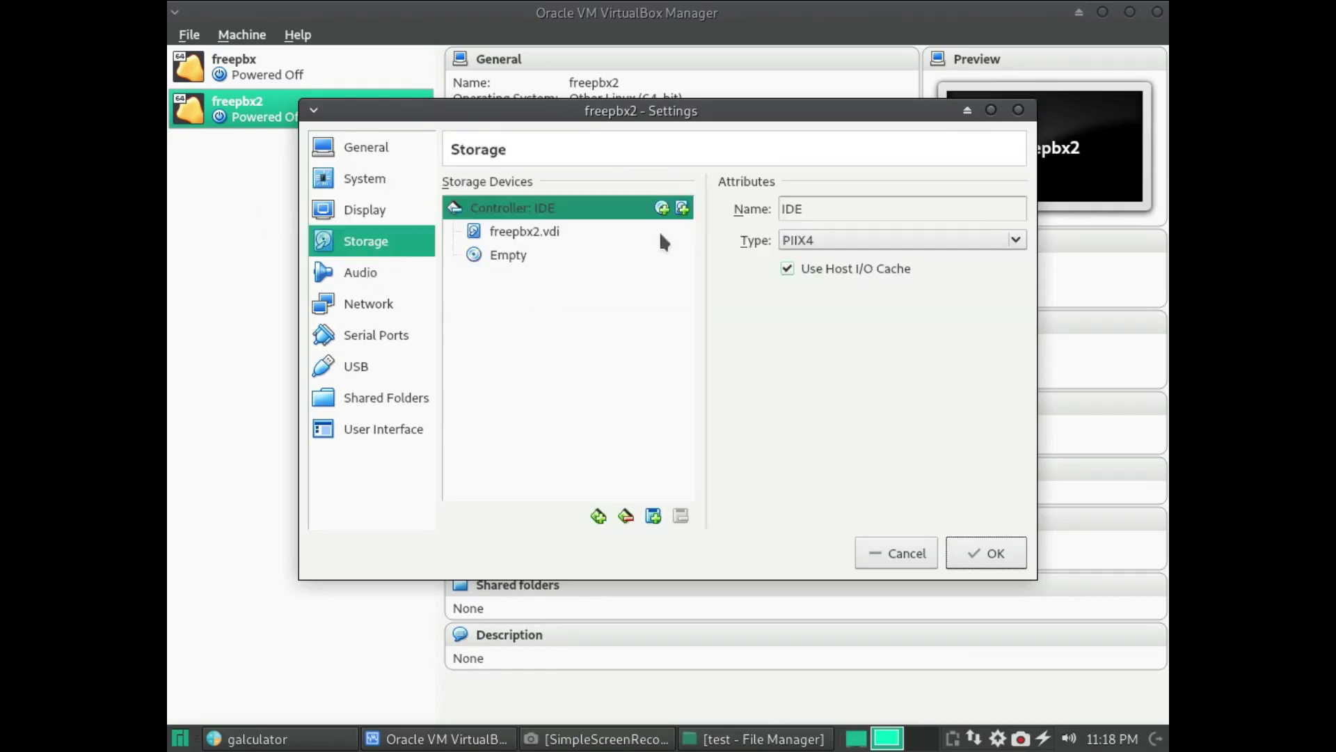
{"action": "left_click", "coordinate": [534, 254]}
{"action": "left_click", "coordinate": [904, 213]}
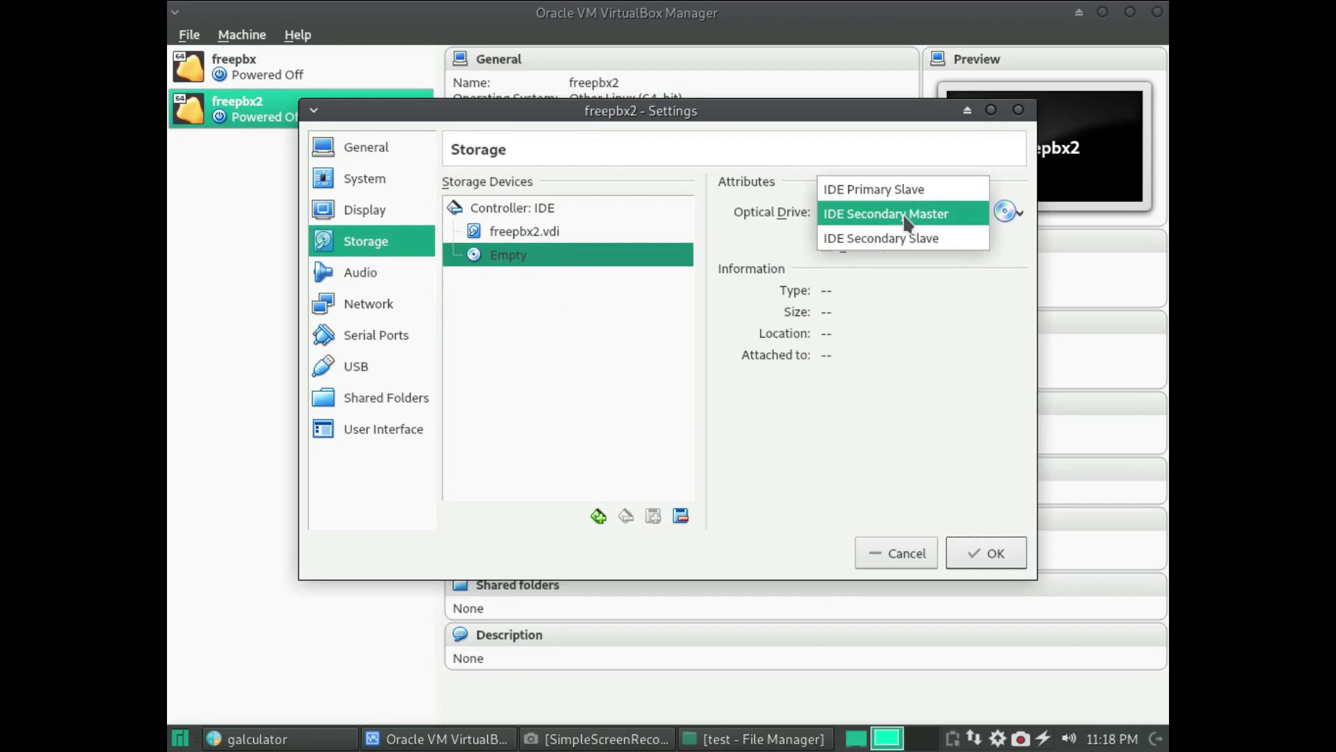
{"action": "left_click", "coordinate": [903, 213]}
{"action": "left_click", "coordinate": [998, 216]}
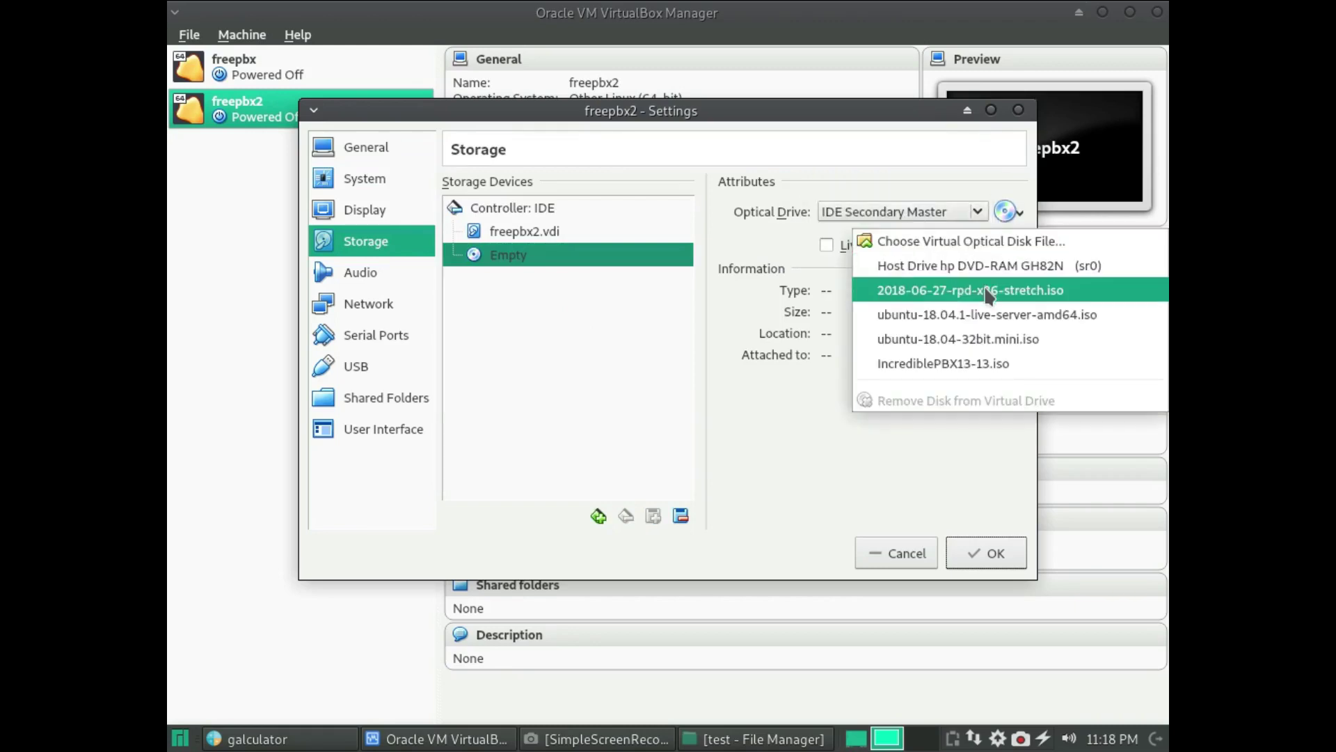
{"action": "left_click", "coordinate": [971, 242]}
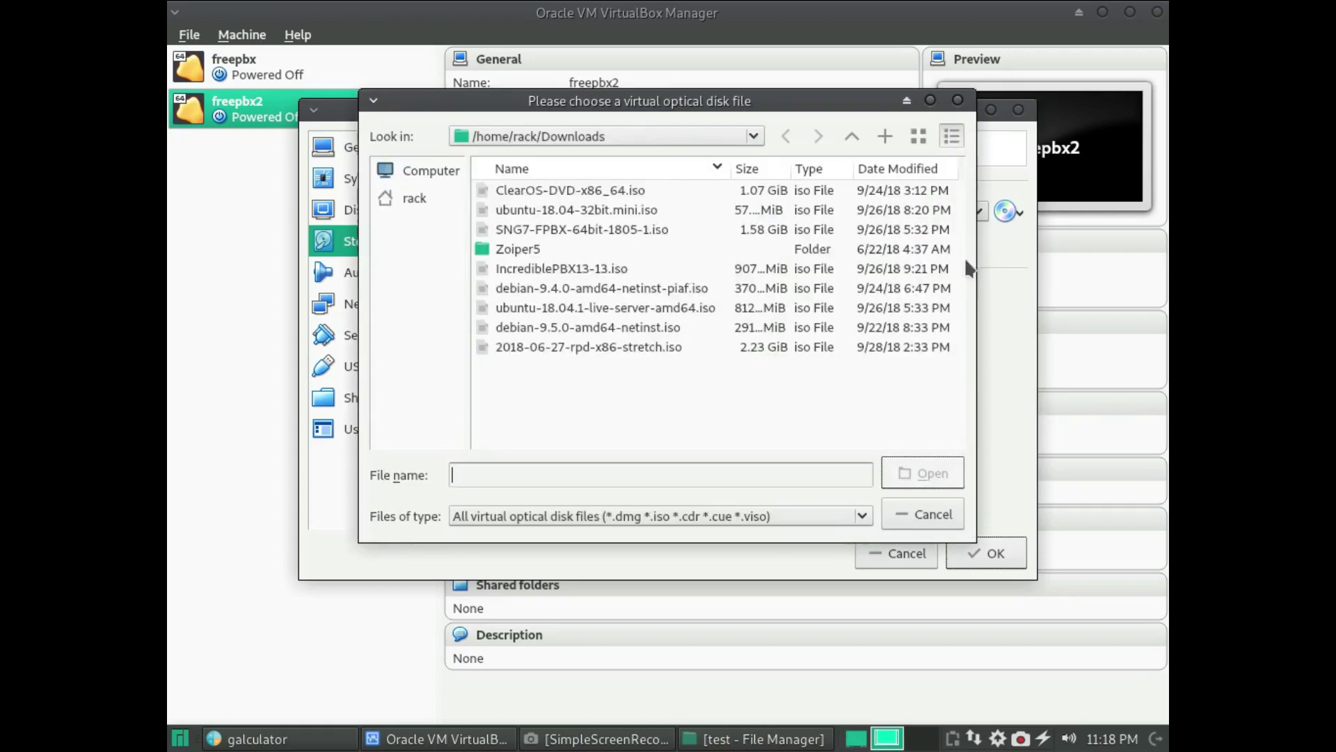
{"action": "double_click", "coordinate": [566, 307]}
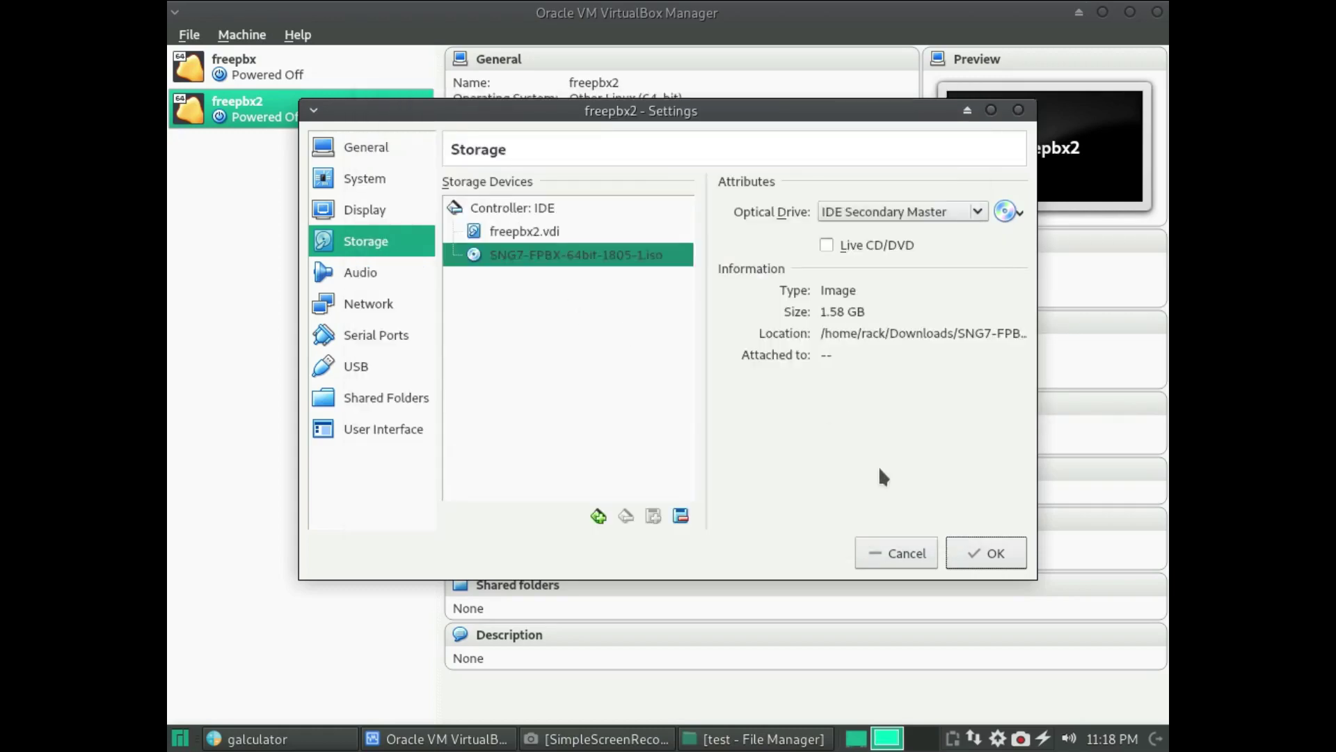
- Set the network adapter to Bridged Adapter and save the settings
{"action": "left_click", "coordinate": [360, 303]}
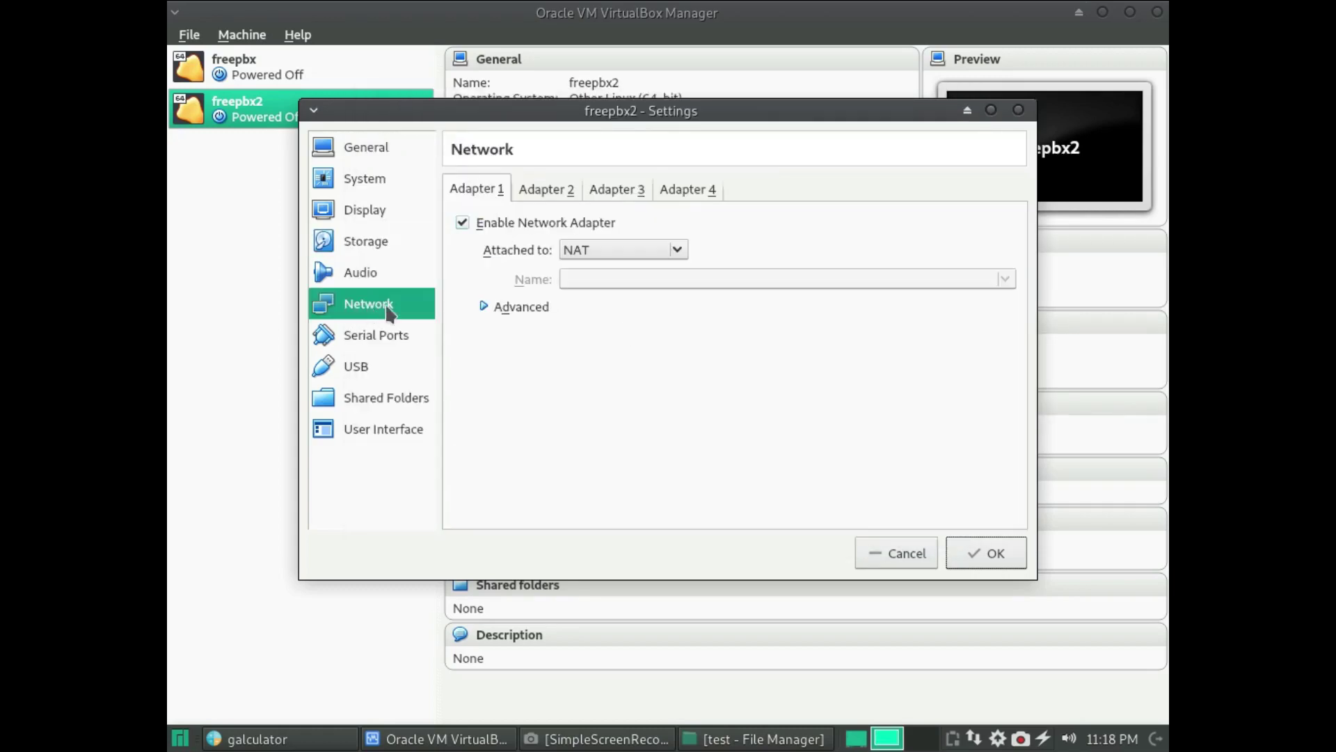
{"action": "left_click", "coordinate": [623, 249]}
{"action": "left_click", "coordinate": [612, 299]}
{"action": "left_click", "coordinate": [975, 545]}
- Boot freepbx2 and start the FreePBX 14 (Asterisk 13) Standard graphical installation
{"action": "double_click", "coordinate": [268, 104]}
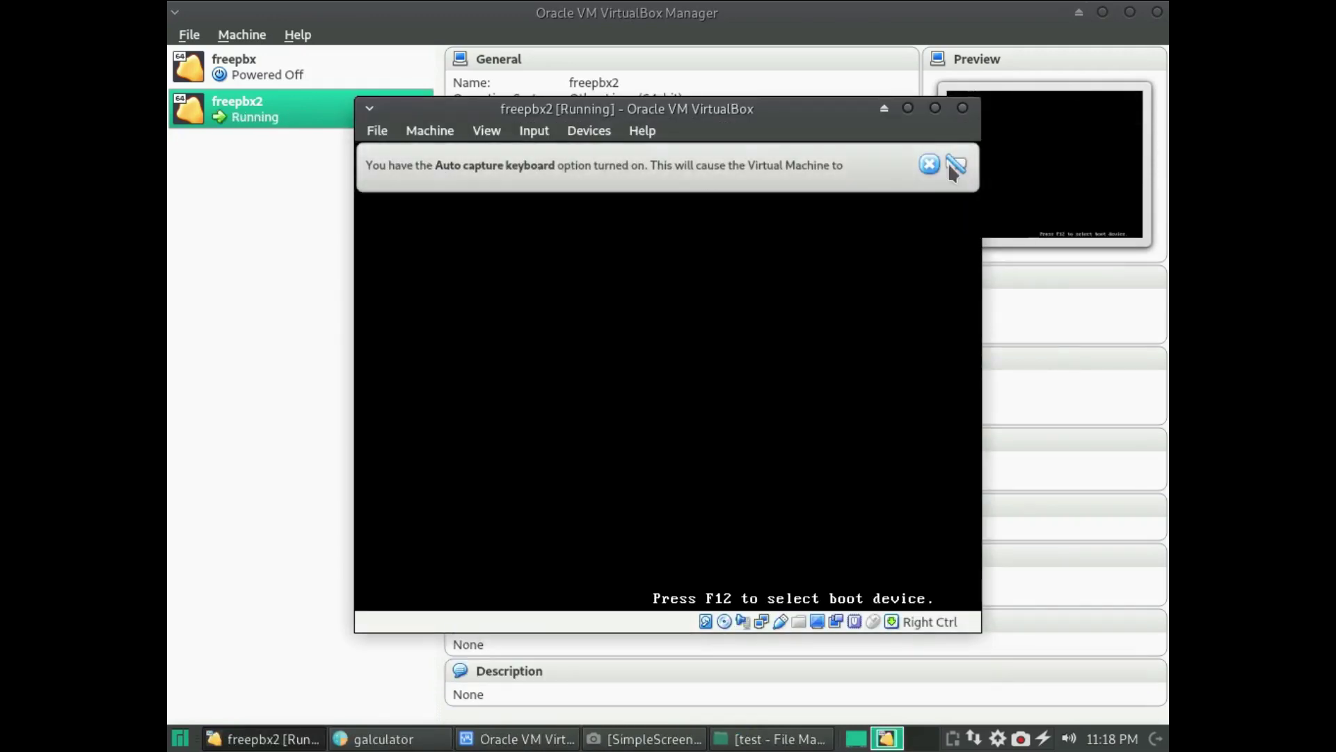
{"action": "left_click", "coordinate": [930, 164]}
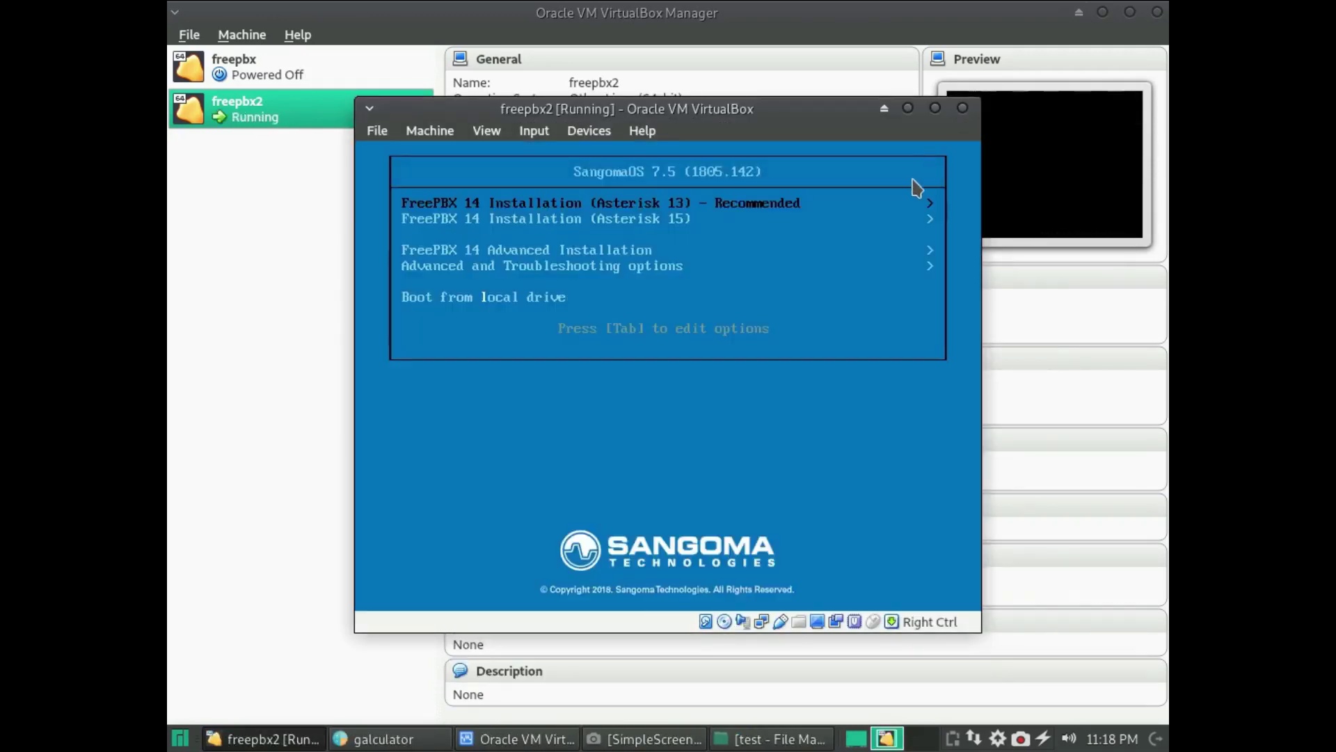
{"action": "key", "text": "Return"}
{"action": "key", "text": "Return"}
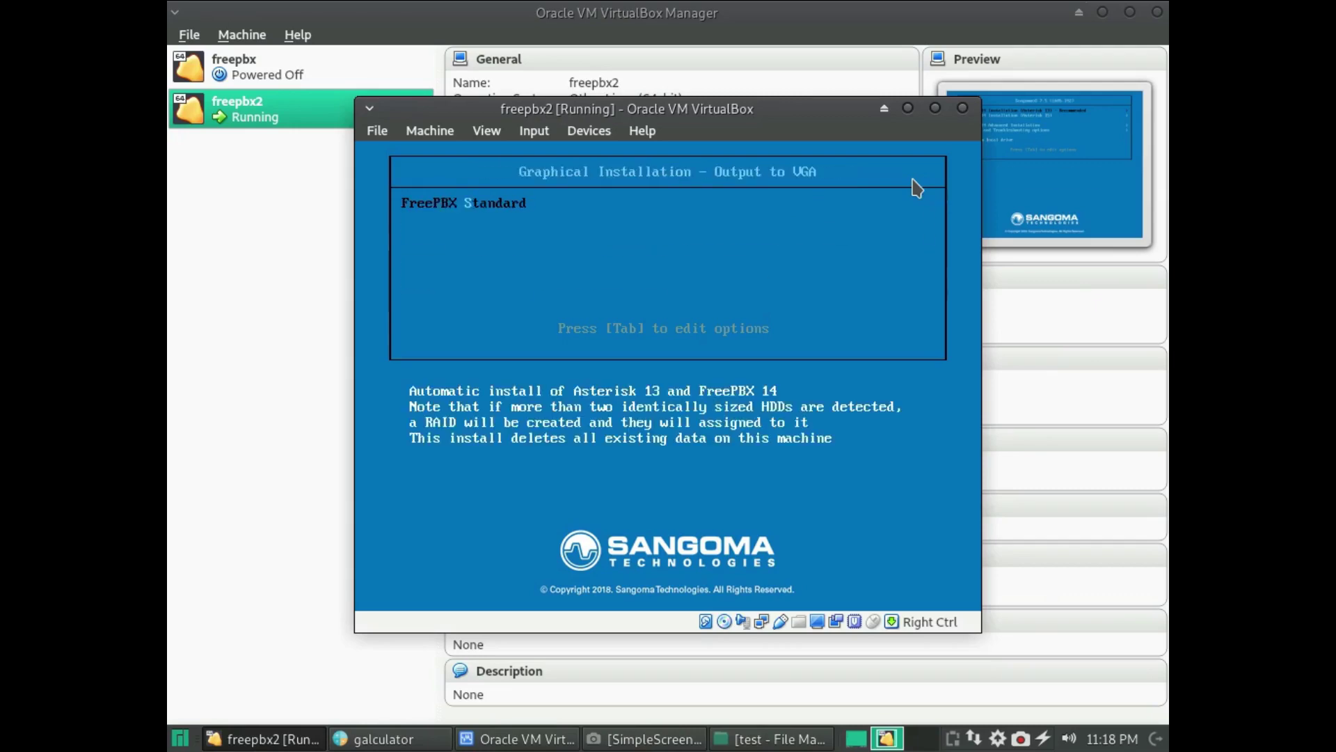
{"action": "key", "text": "Return"}
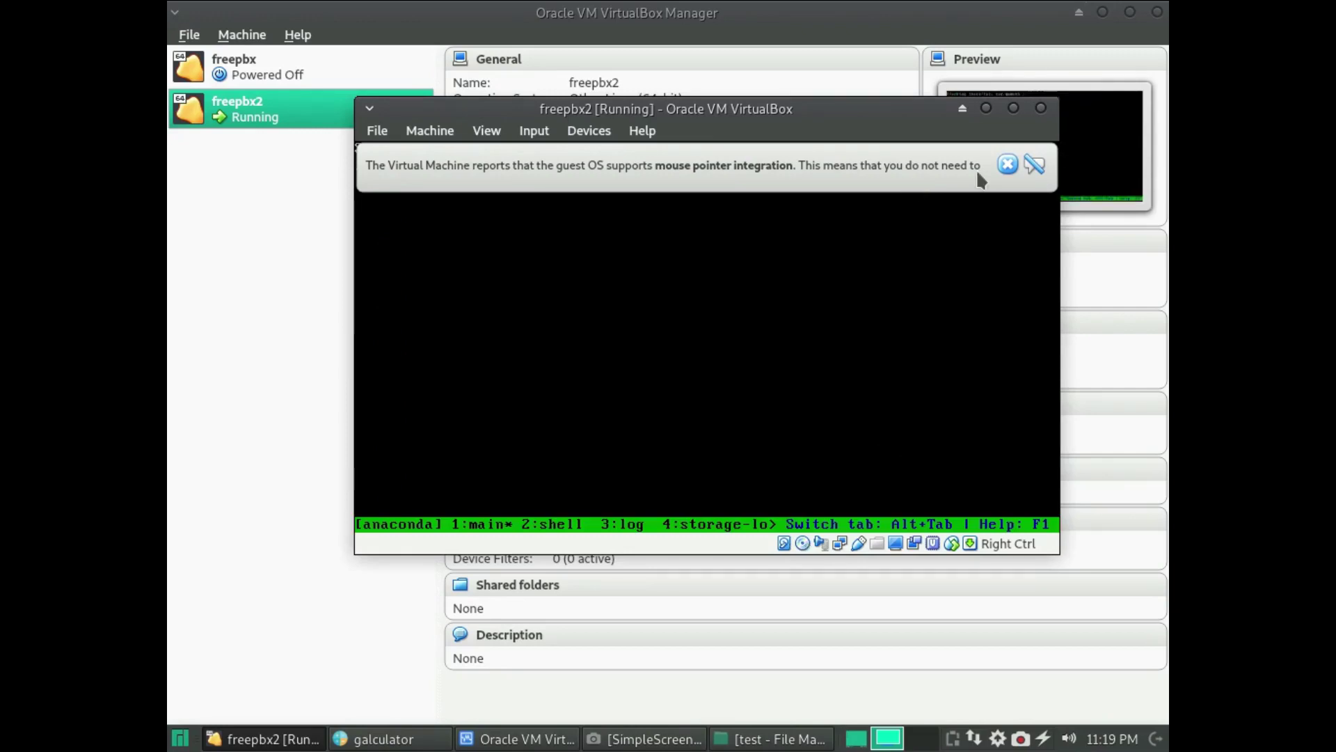
{"action": "left_click", "coordinate": [1007, 163]}
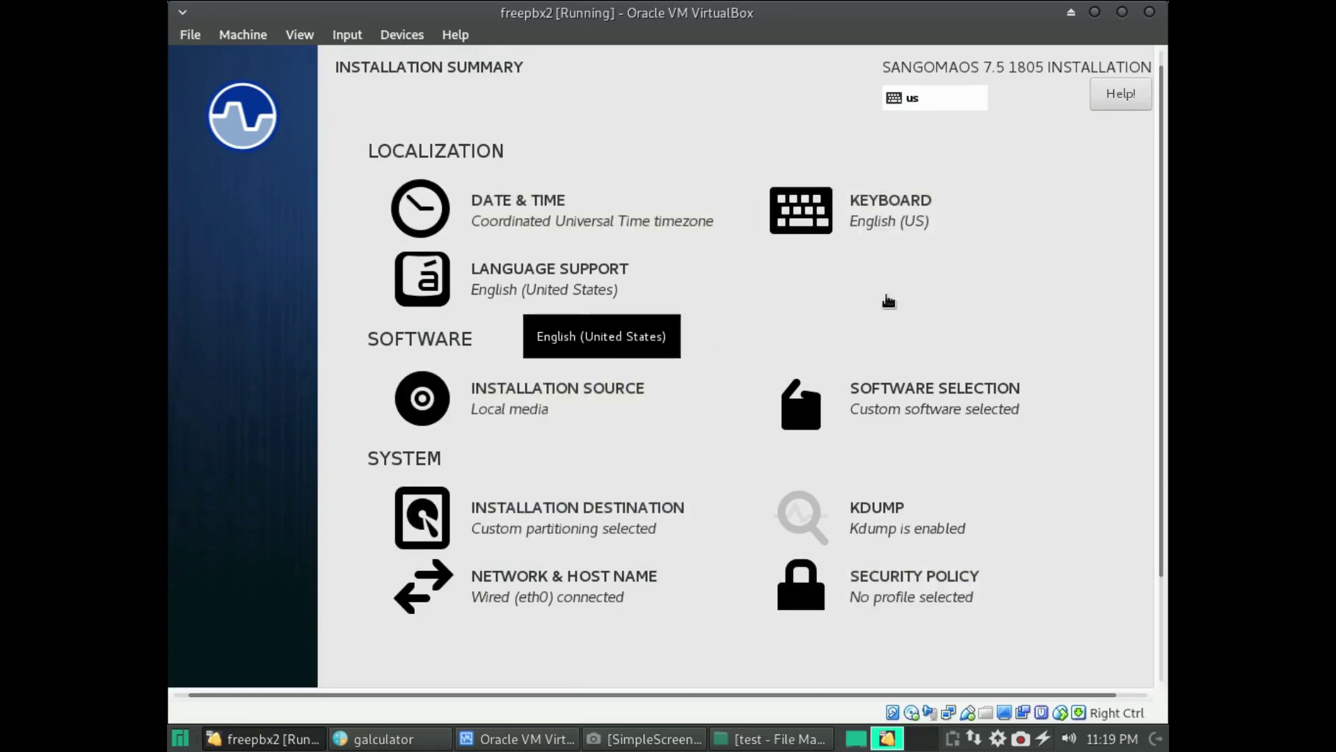
- Enter and confirm the root password in the installer
{"action": "left_click", "coordinate": [486, 203]}
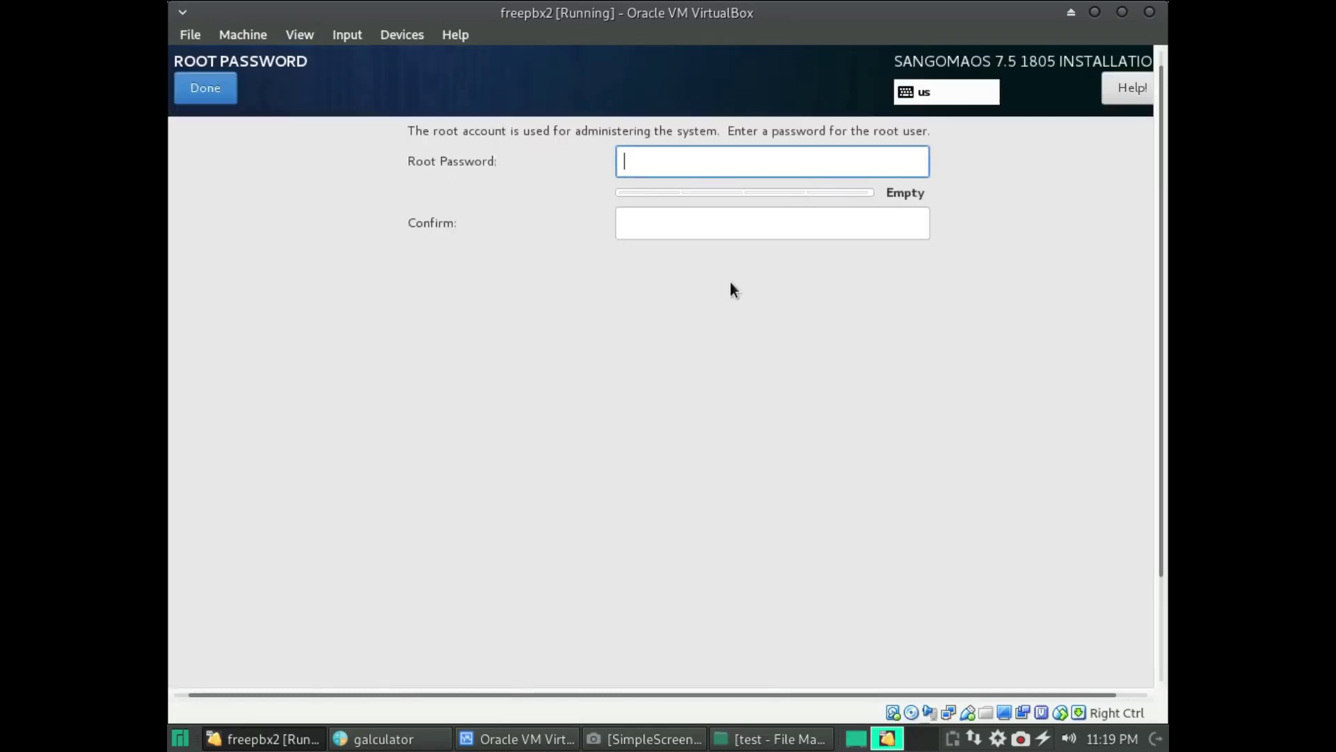
{"action": "type", "text": "******"}
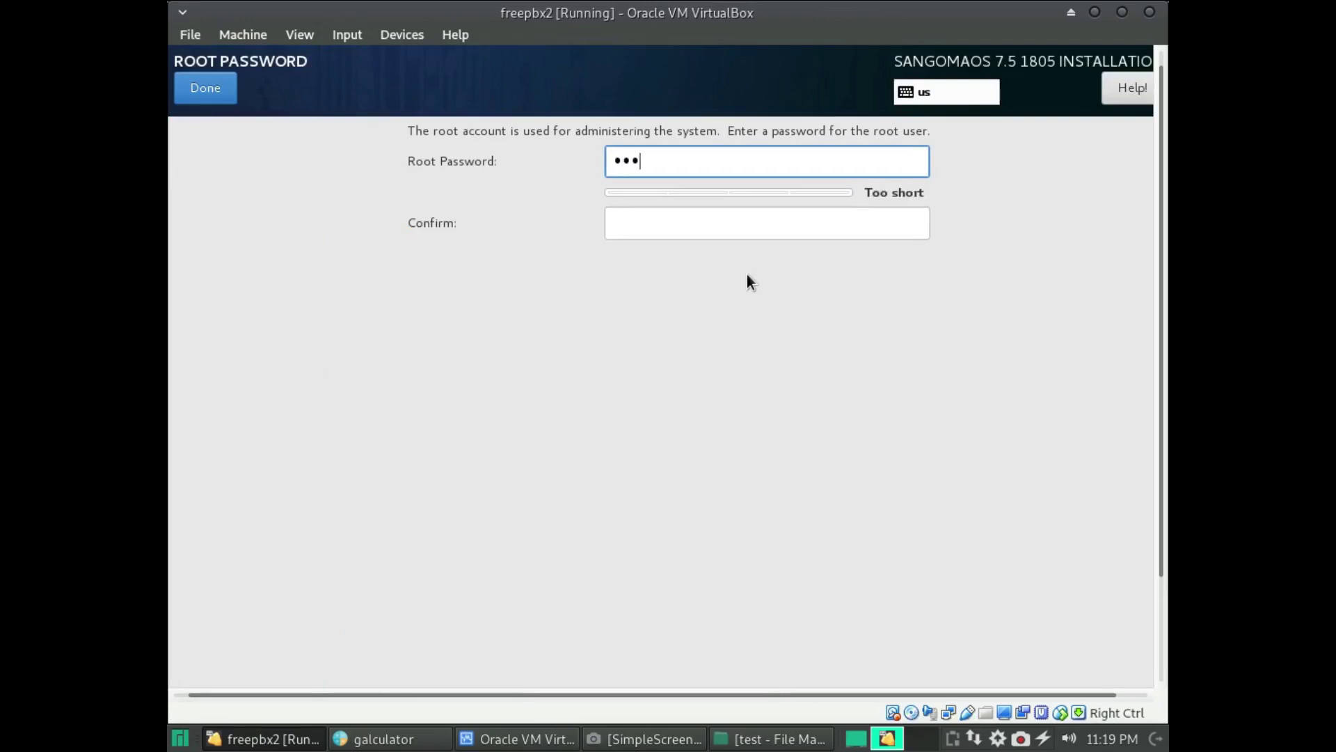
{"action": "type", "text": "***"}
{"action": "key", "text": "Tab"}
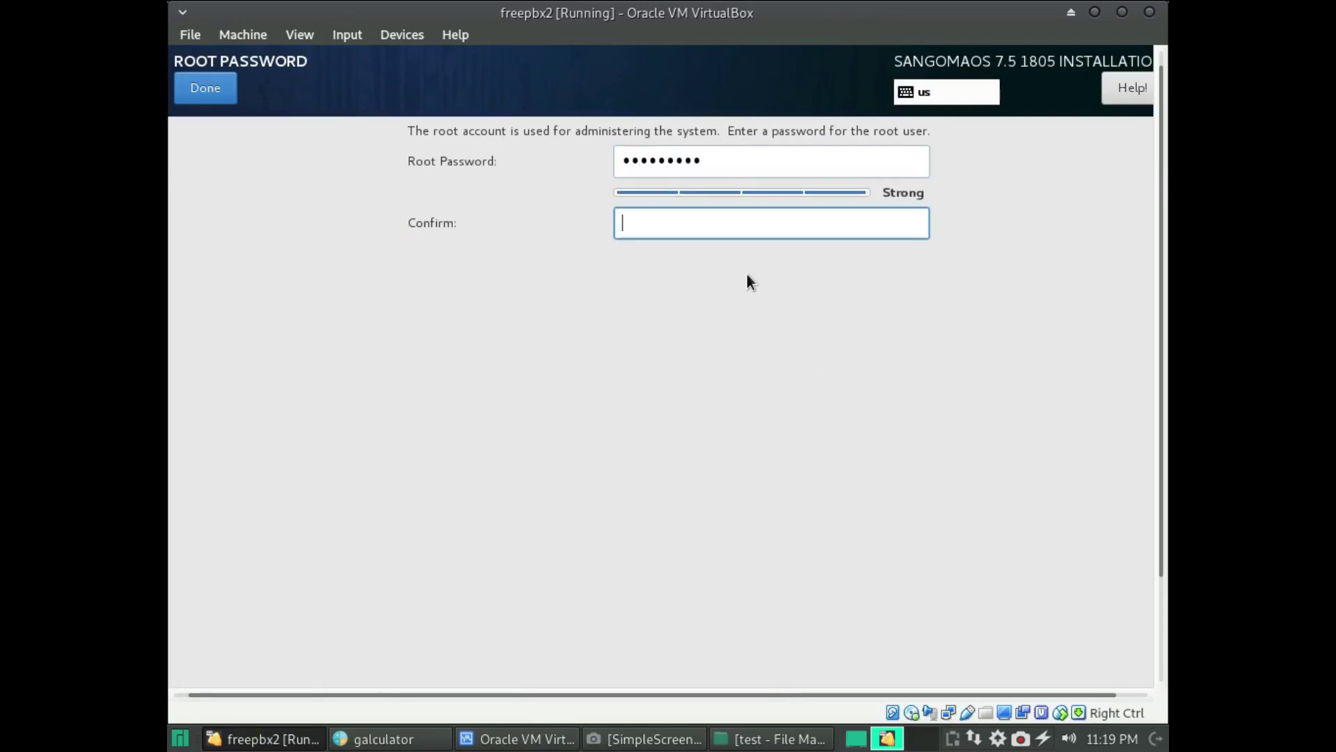
{"action": "type", "text": "*********"}
{"action": "left_click", "coordinate": [190, 85]}
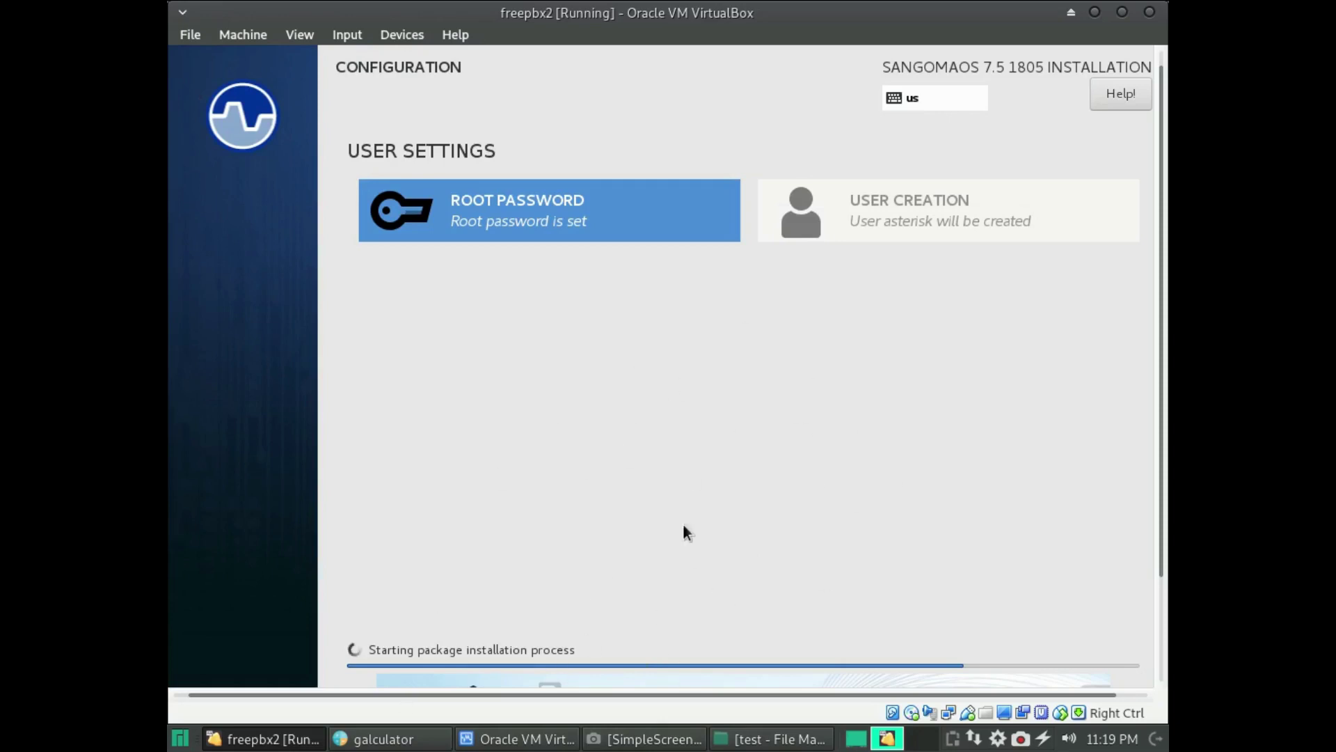
- Pause the screen recording while the SangomaOS packages install
{"action": "left_click", "coordinate": [1021, 739]}
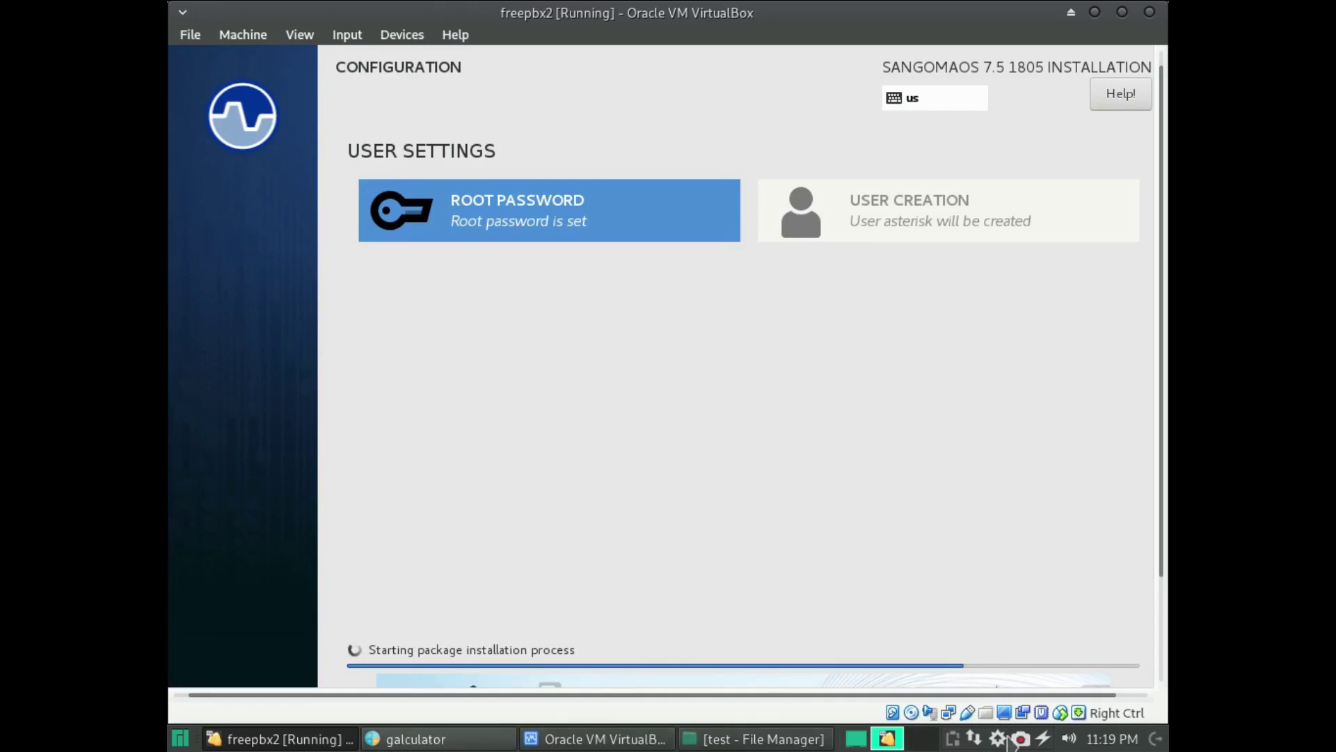
{"action": "left_click", "coordinate": [1021, 739]}
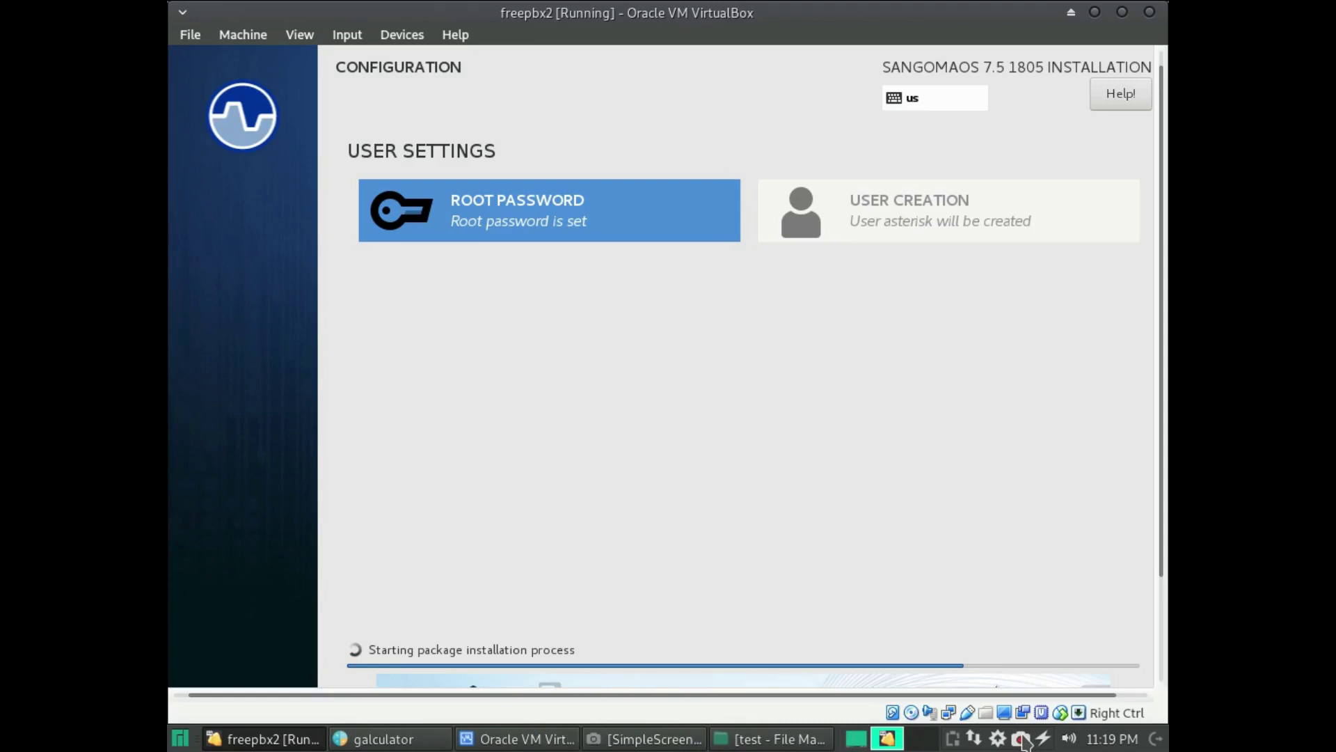
{"action": "left_click", "coordinate": [689, 739]}
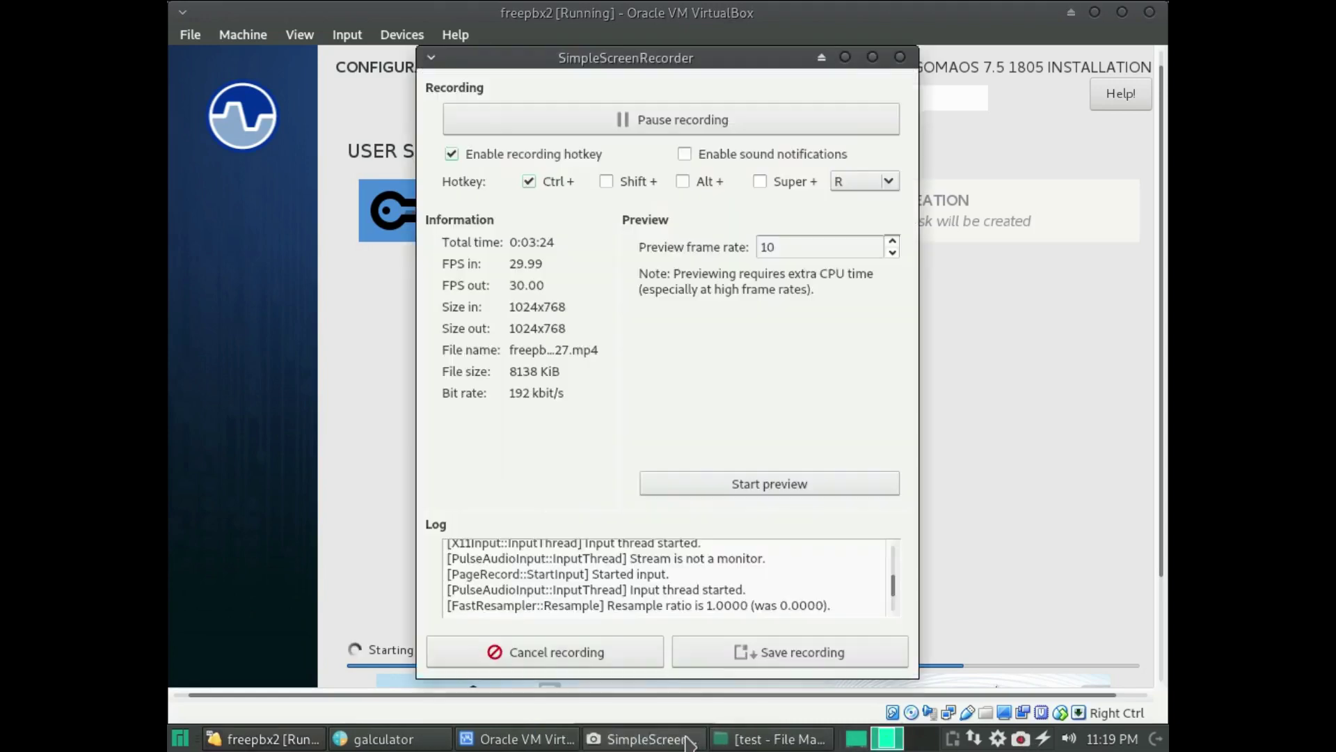
{"action": "left_click", "coordinate": [714, 128]}
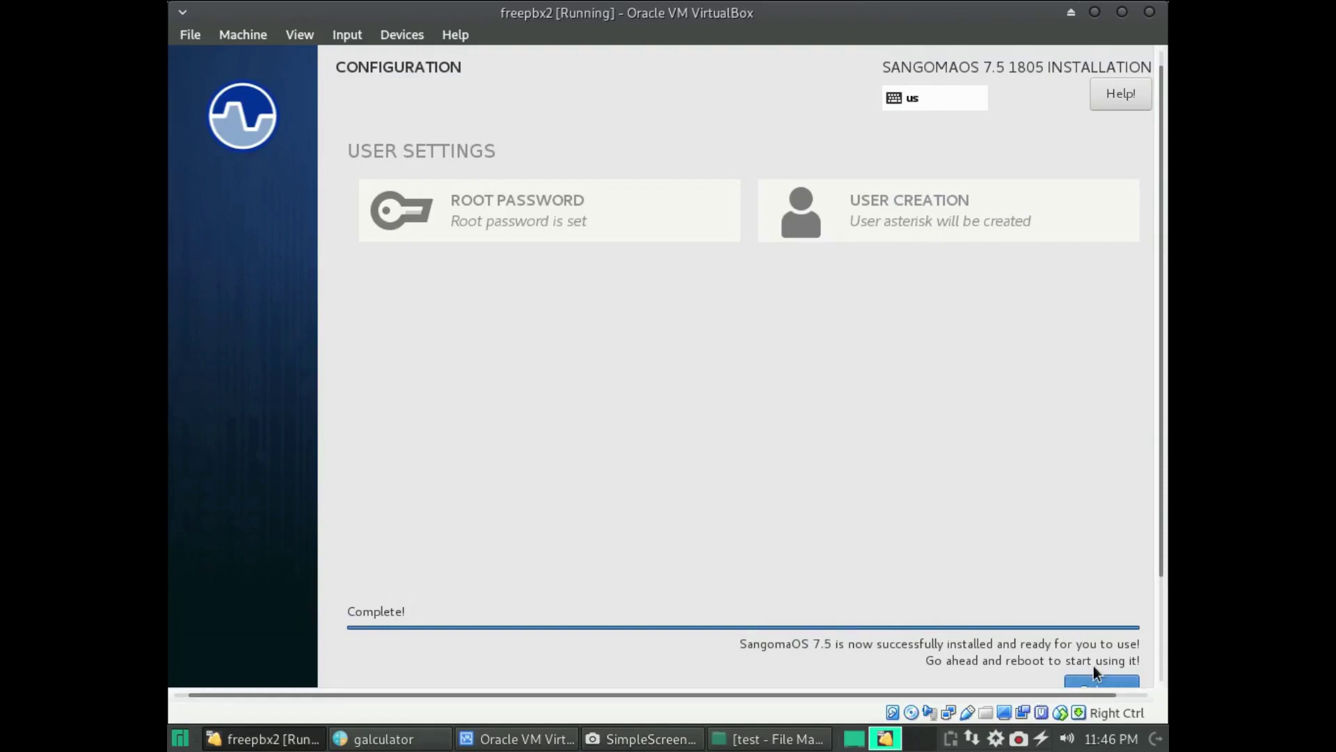
- Reboot the installed system and force-unmount the SNG7 installer image from the drive
{"action": "left_click", "coordinate": [1090, 684]}
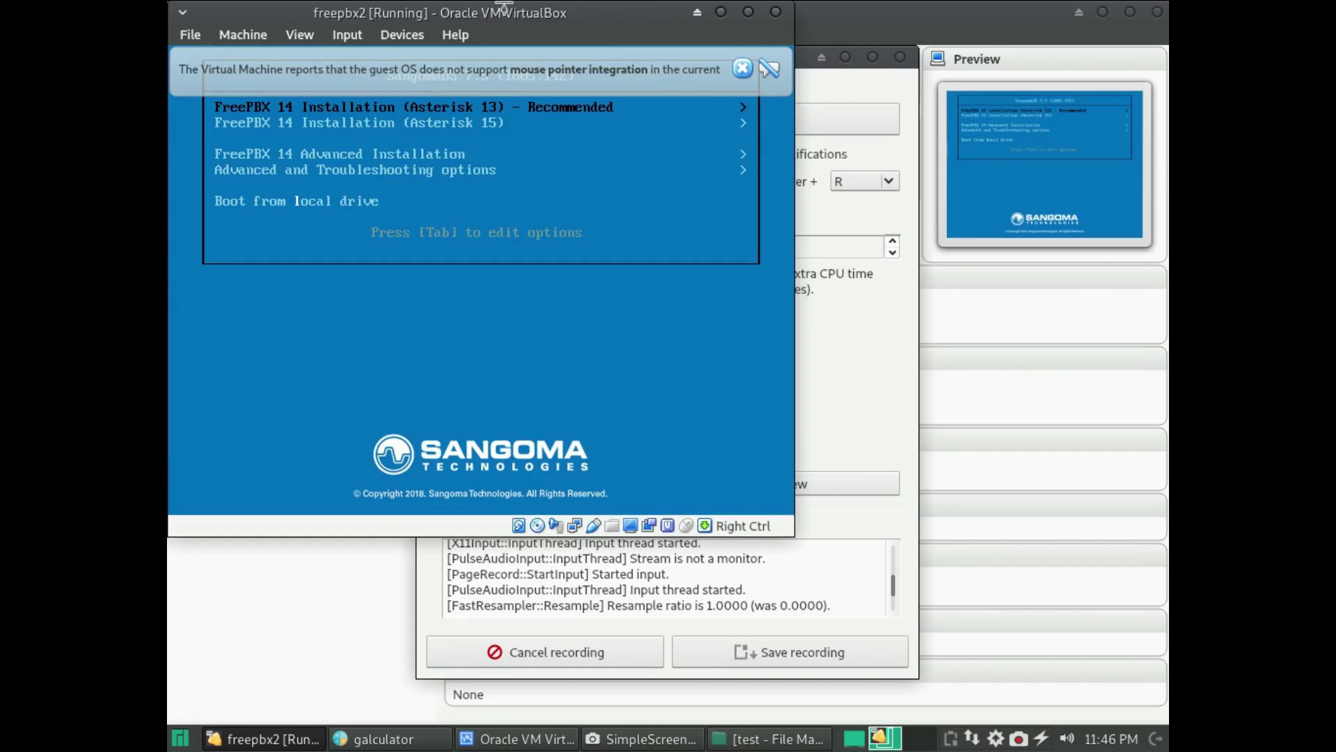
{"action": "left_click", "coordinate": [402, 34]}
{"action": "mouse_move", "coordinate": [438, 57]}
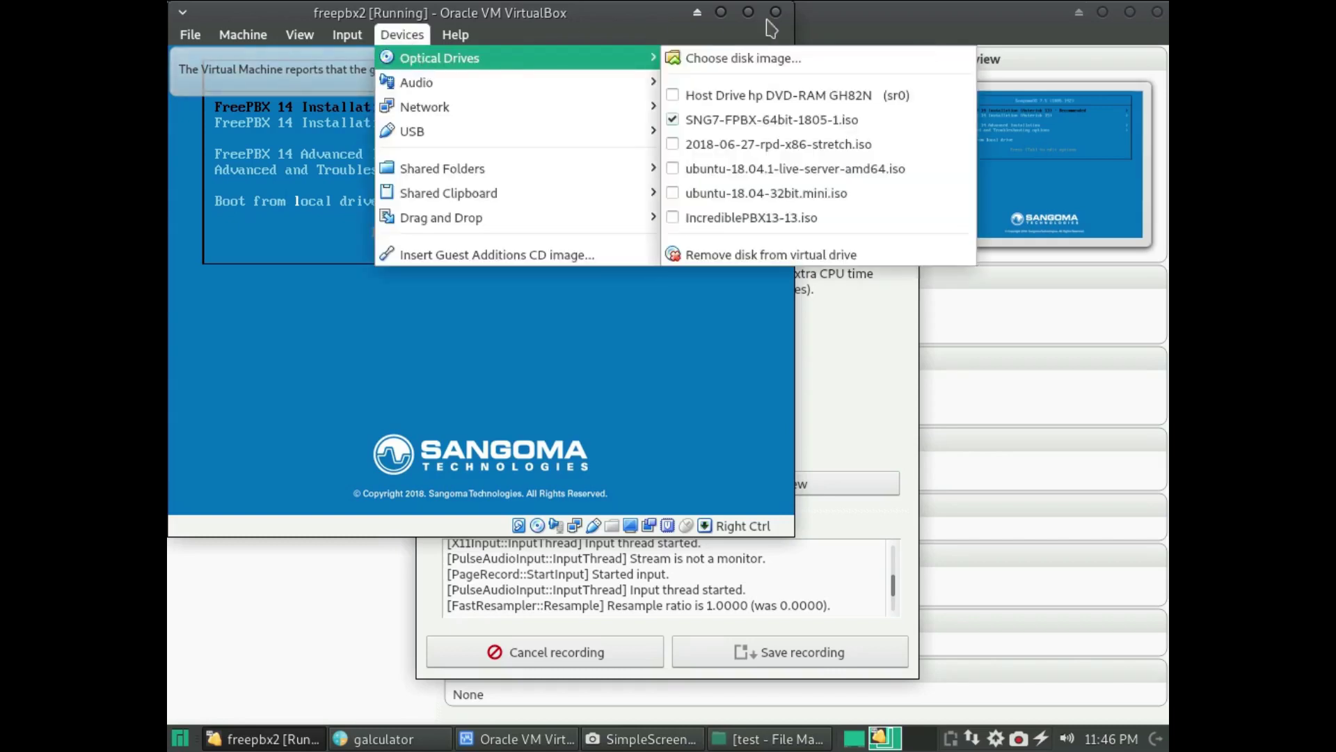
{"action": "left_click", "coordinate": [787, 119]}
{"action": "left_click", "coordinate": [550, 337]}
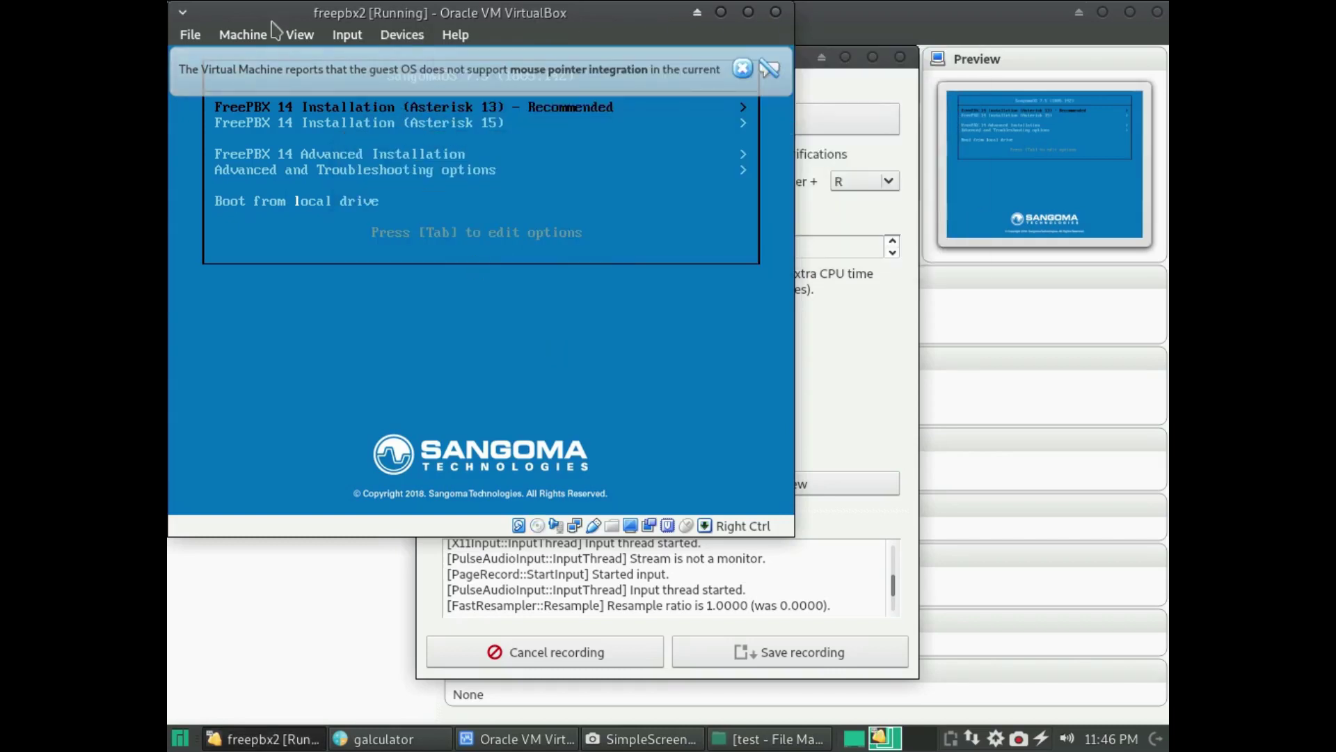
- Reset the virtual machine and let the guest capture keyboard and mouse
{"action": "left_click", "coordinate": [284, 36]}
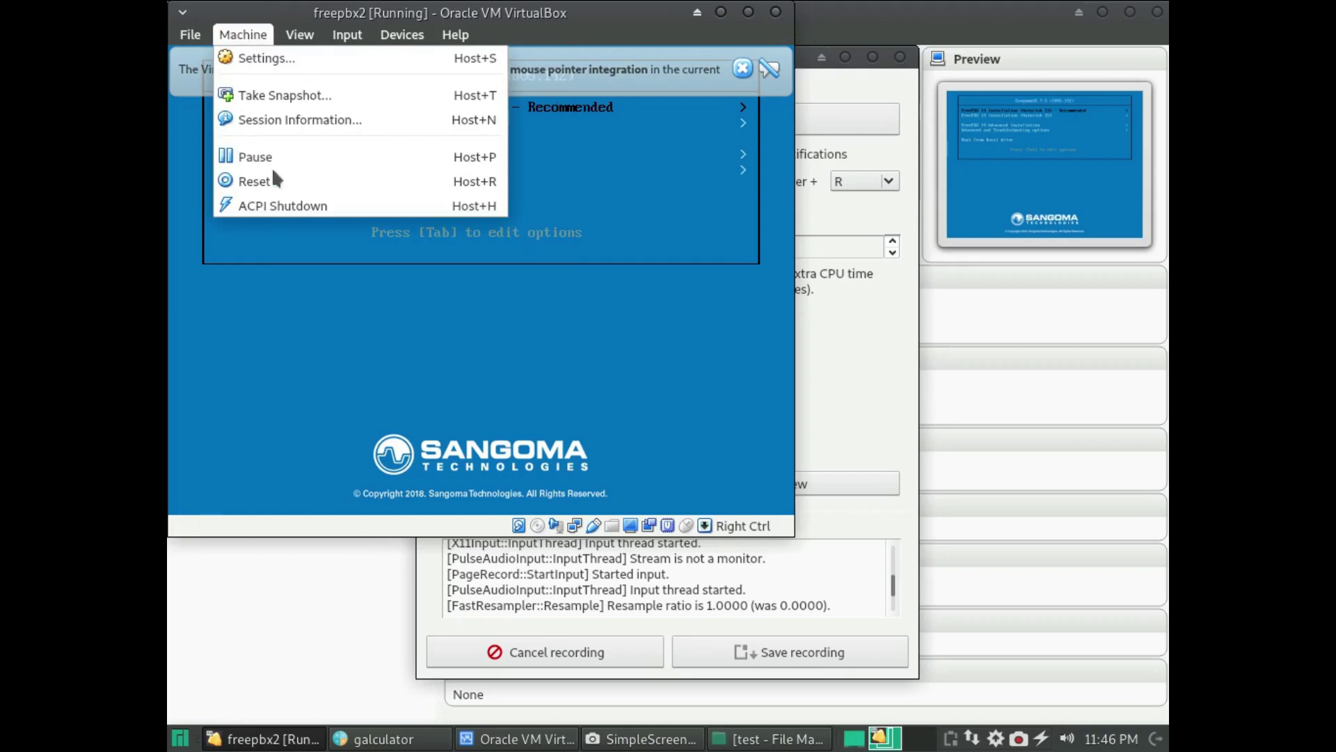
{"action": "left_click", "coordinate": [275, 180]}
{"action": "left_click", "coordinate": [526, 330]}
{"action": "left_click", "coordinate": [542, 324]}
{"action": "left_click", "coordinate": [541, 394]}
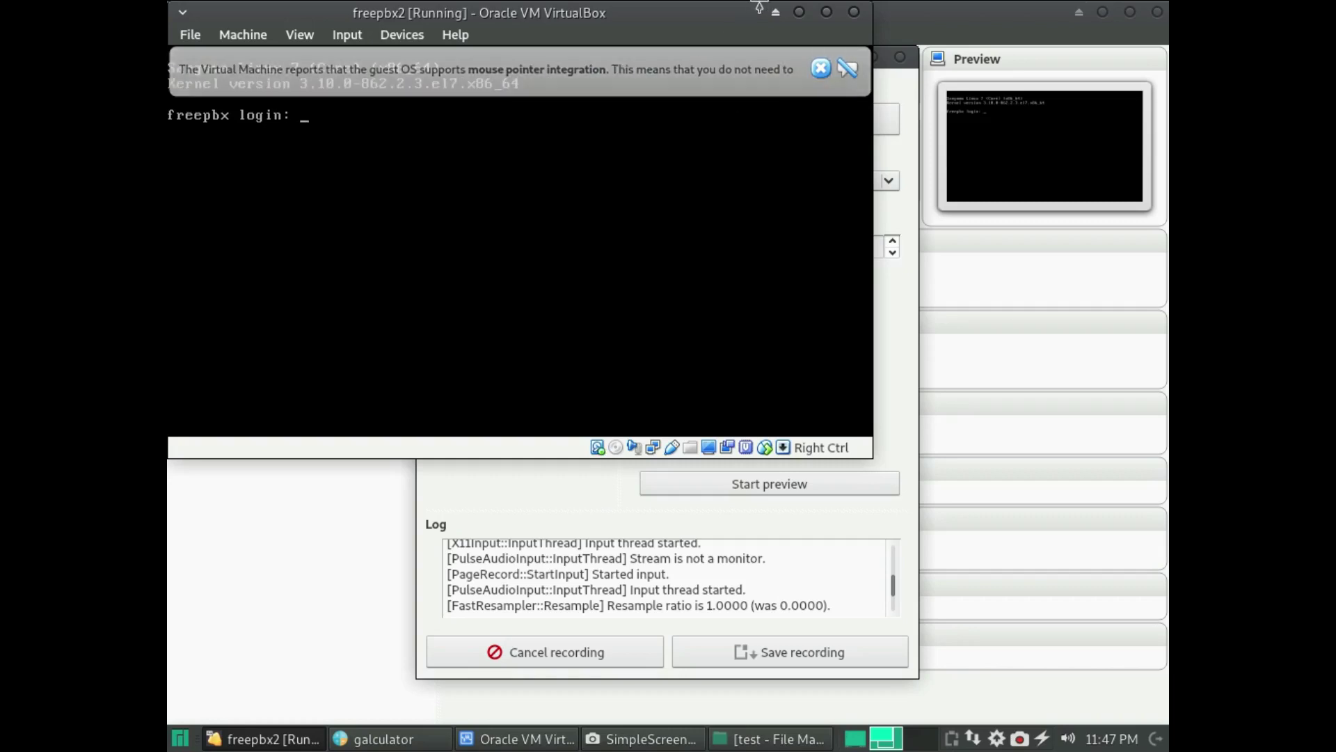
- Log in at the freepbx console as root, retrying after the failed password attempts
{"action": "left_click", "coordinate": [818, 67]}
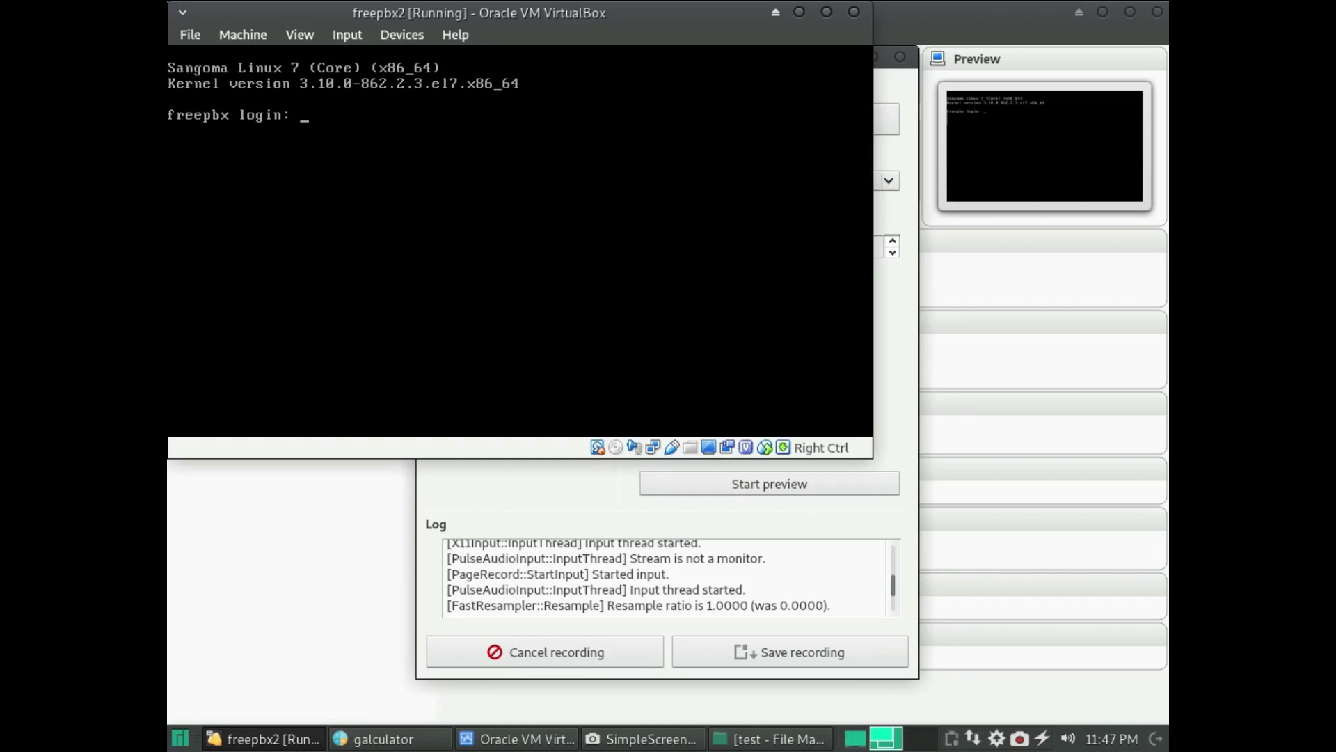
{"action": "type", "text": "root"}
{"action": "key", "text": "Return"}
{"action": "key", "text": "Return"}
{"action": "type", "text": "ROOT"}
{"action": "key", "text": "Return"}
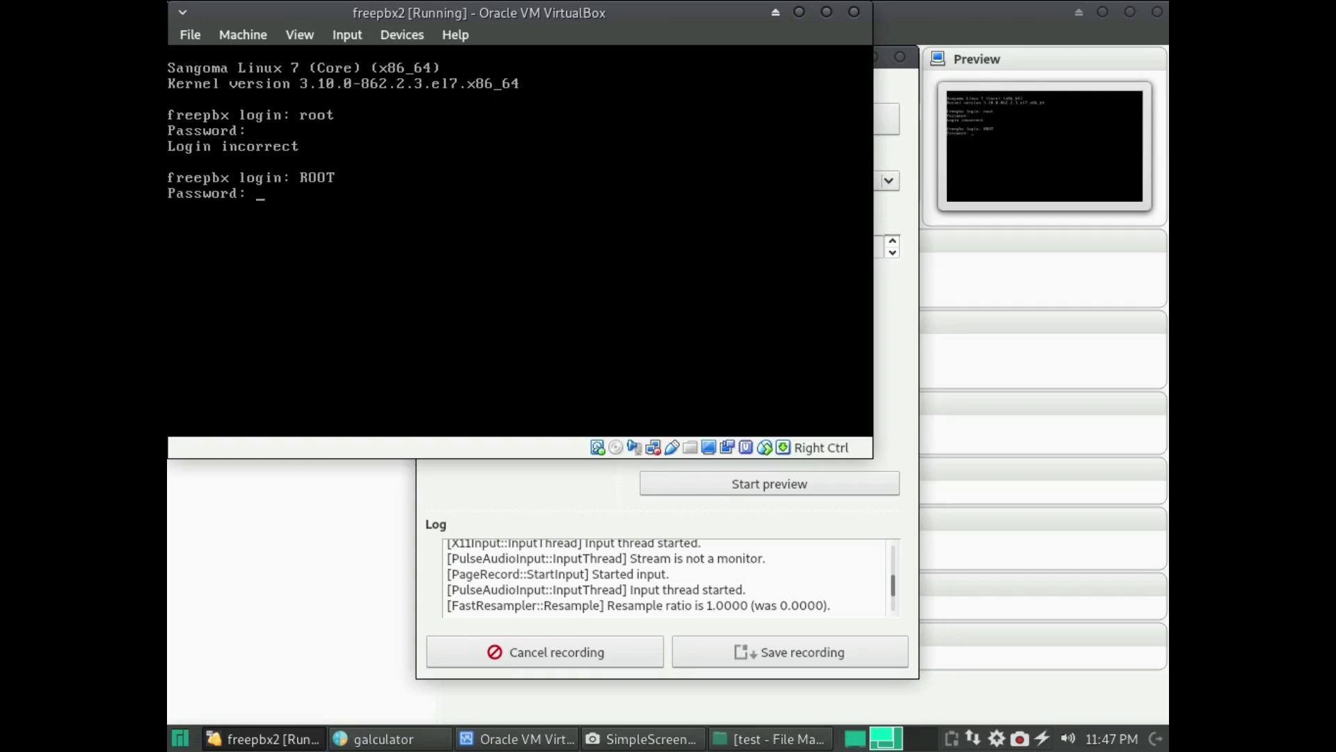
{"action": "key", "text": "Return"}
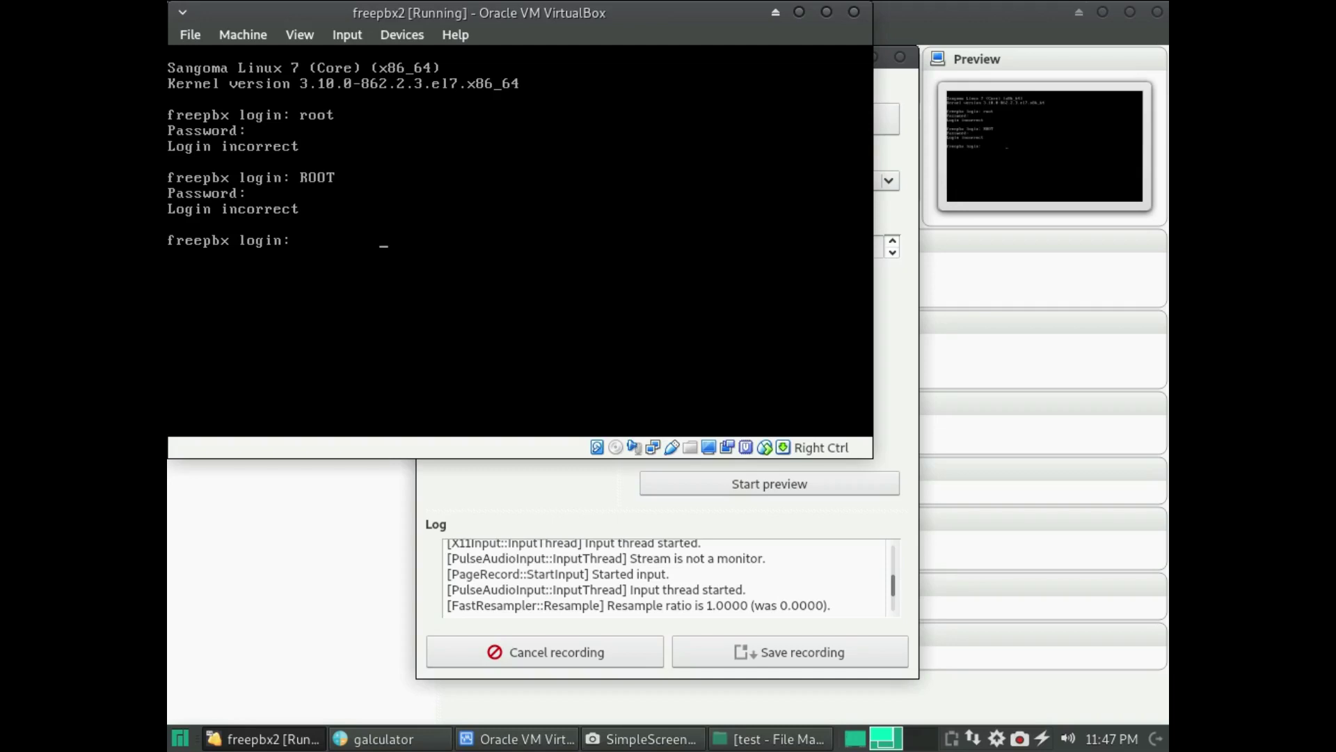
{"action": "type", "text": "root"}
{"action": "key", "text": "BackSpace"}
{"action": "key", "text": "BackSpace"}
{"action": "key", "text": "BackSpace"}
{"action": "key", "text": "BackSpace"}
{"action": "key", "text": "BackSpace"}
{"action": "key", "text": "BackSpace"}
{"action": "key", "text": "BackSpace"}
{"action": "key", "text": "BackSpace"}
{"action": "key", "text": "BackSpace"}
{"action": "key", "text": "BackSpace"}
{"action": "key", "text": "BackSpace"}
{"action": "key", "text": "BackSpace"}
{"action": "key", "text": "BackSpace"}
{"action": "type", "text": "root"}
{"action": "key", "text": "Return"}
{"action": "key", "text": "Return"}
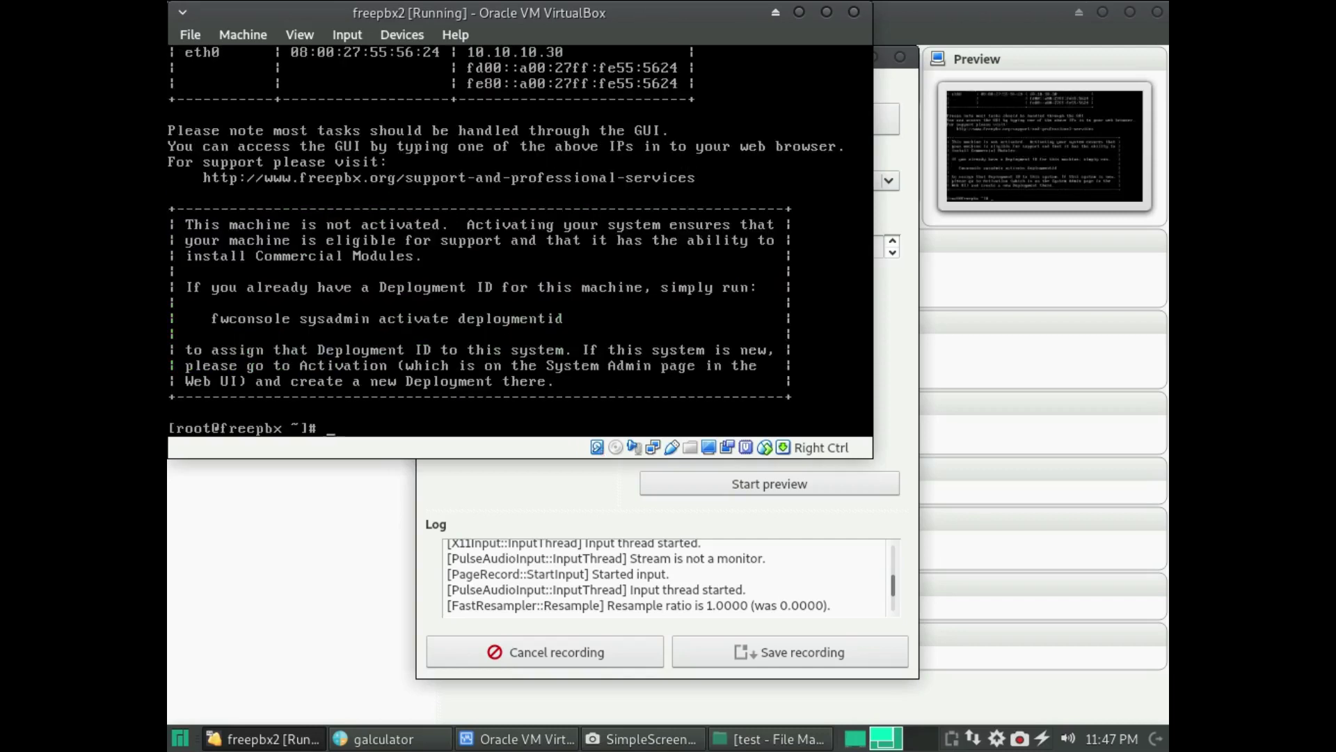
{"action": "left_click", "coordinate": [181, 738]}
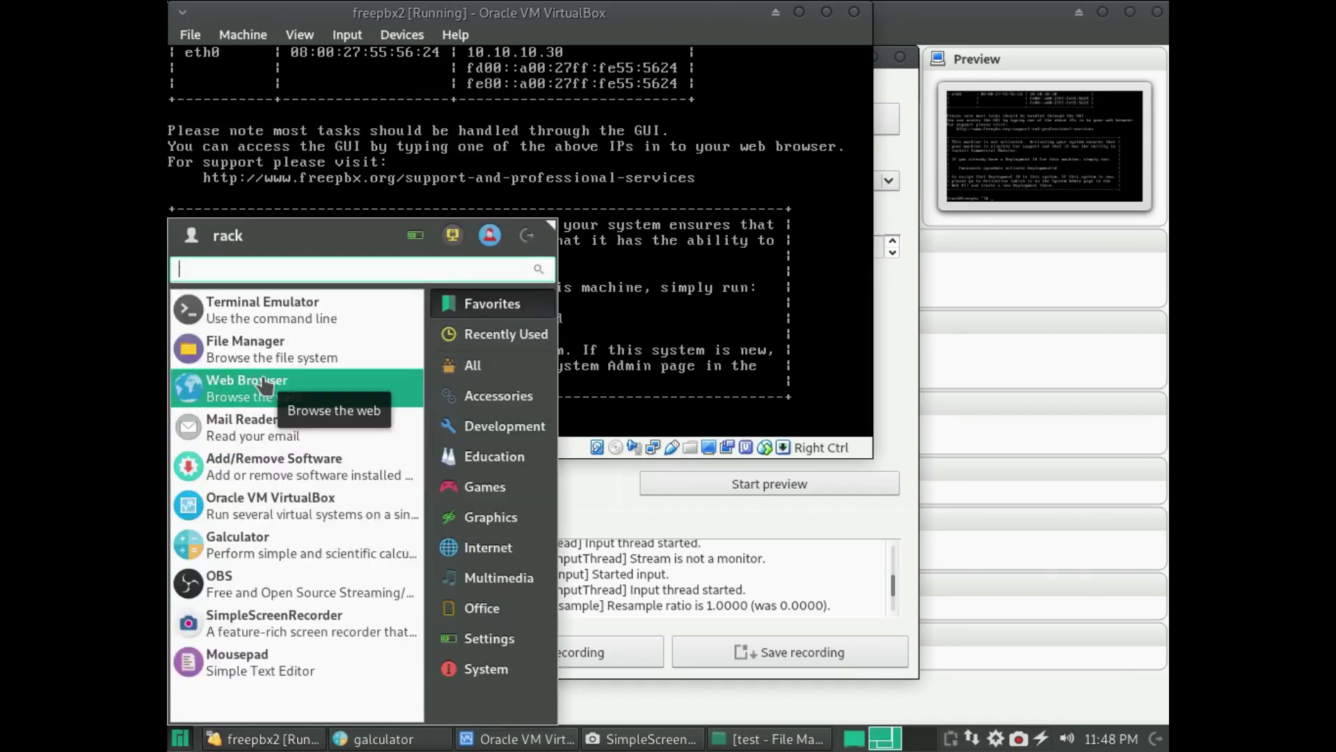
{"action": "left_click", "coordinate": [268, 308]}
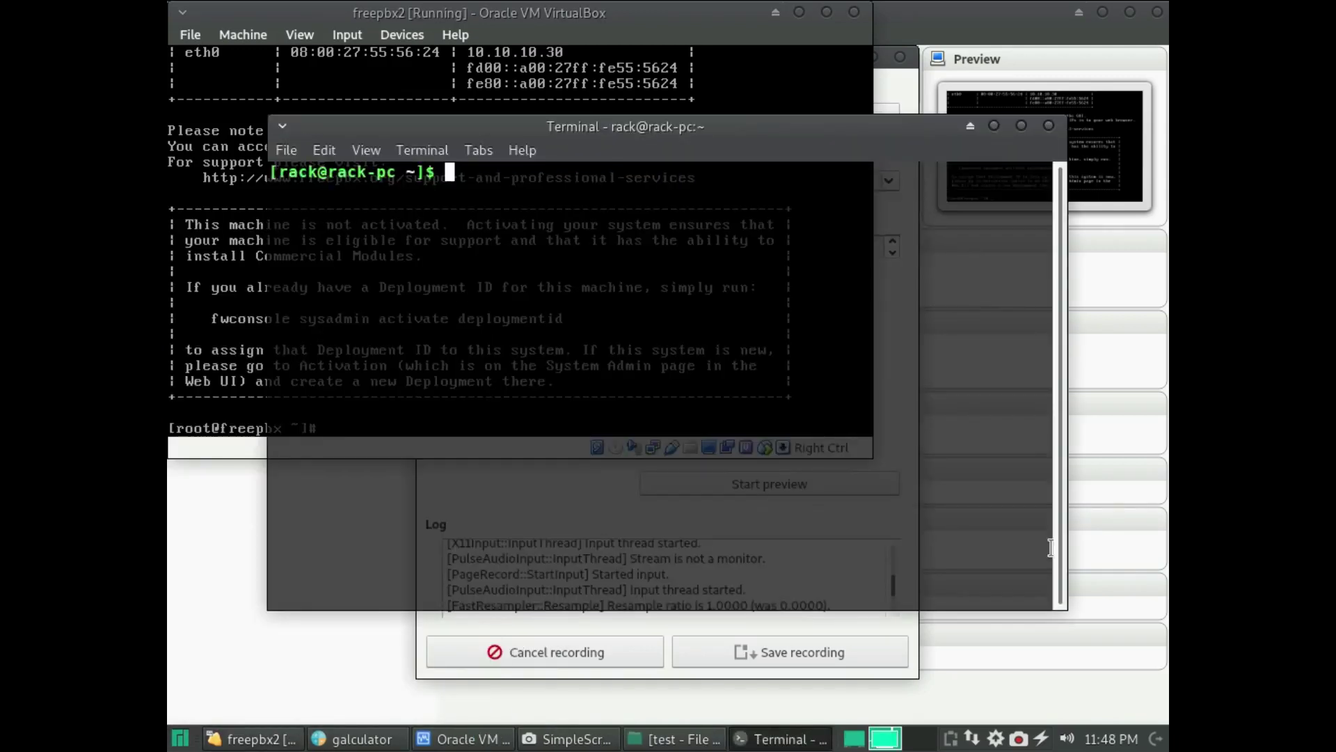
{"action": "type", "text": "10.10.10.30"}
{"action": "key", "text": "Left"}
{"action": "key", "text": "Left"}
{"action": "key", "text": "Left"}
{"action": "key", "text": "Left"}
{"action": "key", "text": "Left"}
{"action": "key", "text": "Left"}
{"action": "key", "text": "Left"}
{"action": "key", "text": "Left"}
{"action": "key", "text": "Left"}
{"action": "key", "text": "Left"}
{"action": "key", "text": "Left"}
{"action": "type", "text": "ssh roo"}
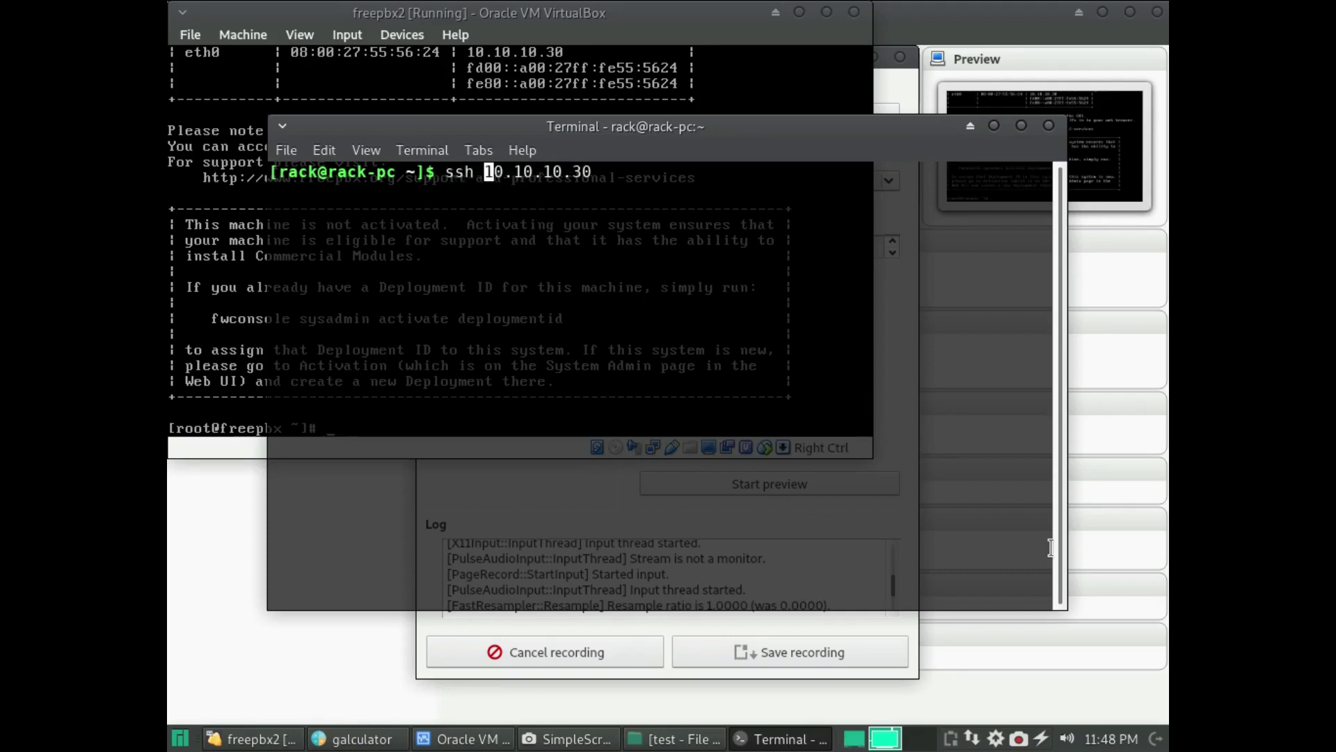
{"action": "type", "text": "t@"}
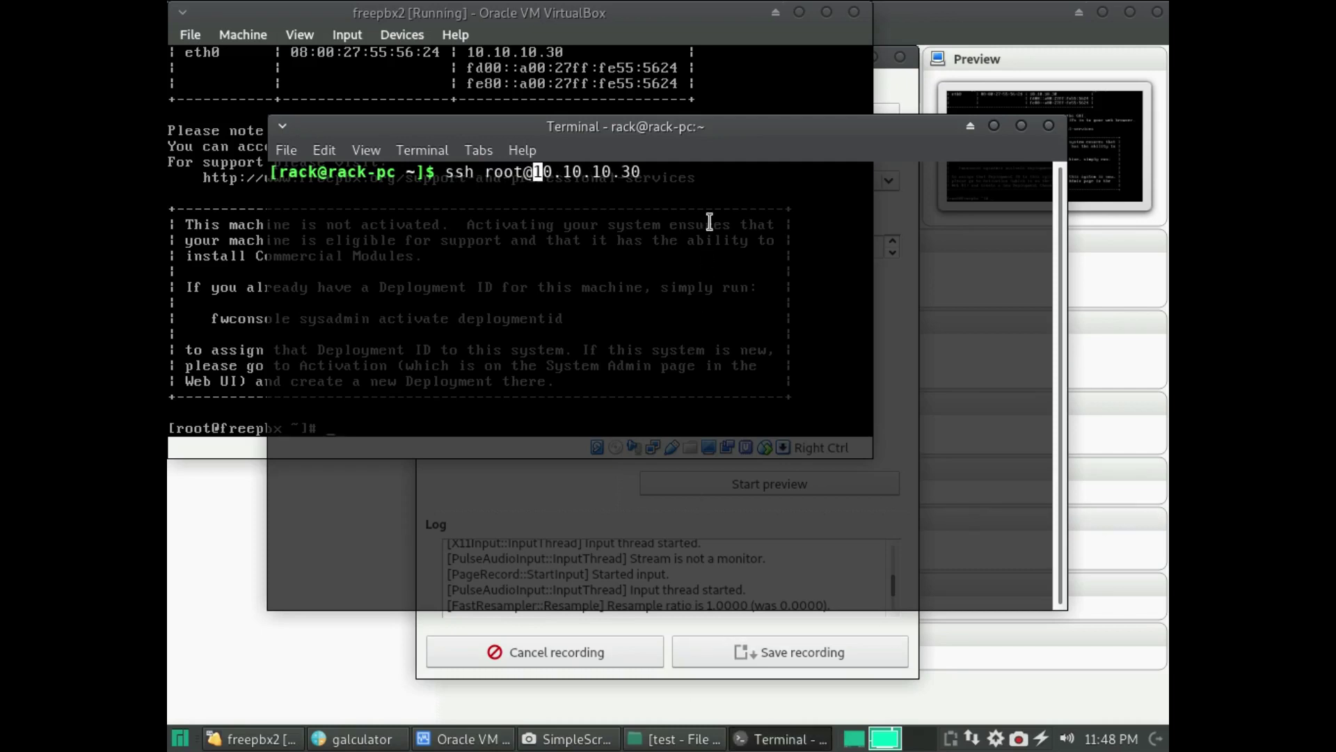
{"action": "left_click_drag", "start_coordinate": [662, 170], "coordinate": [536, 169]}
{"action": "key", "text": "ctrl+c"}
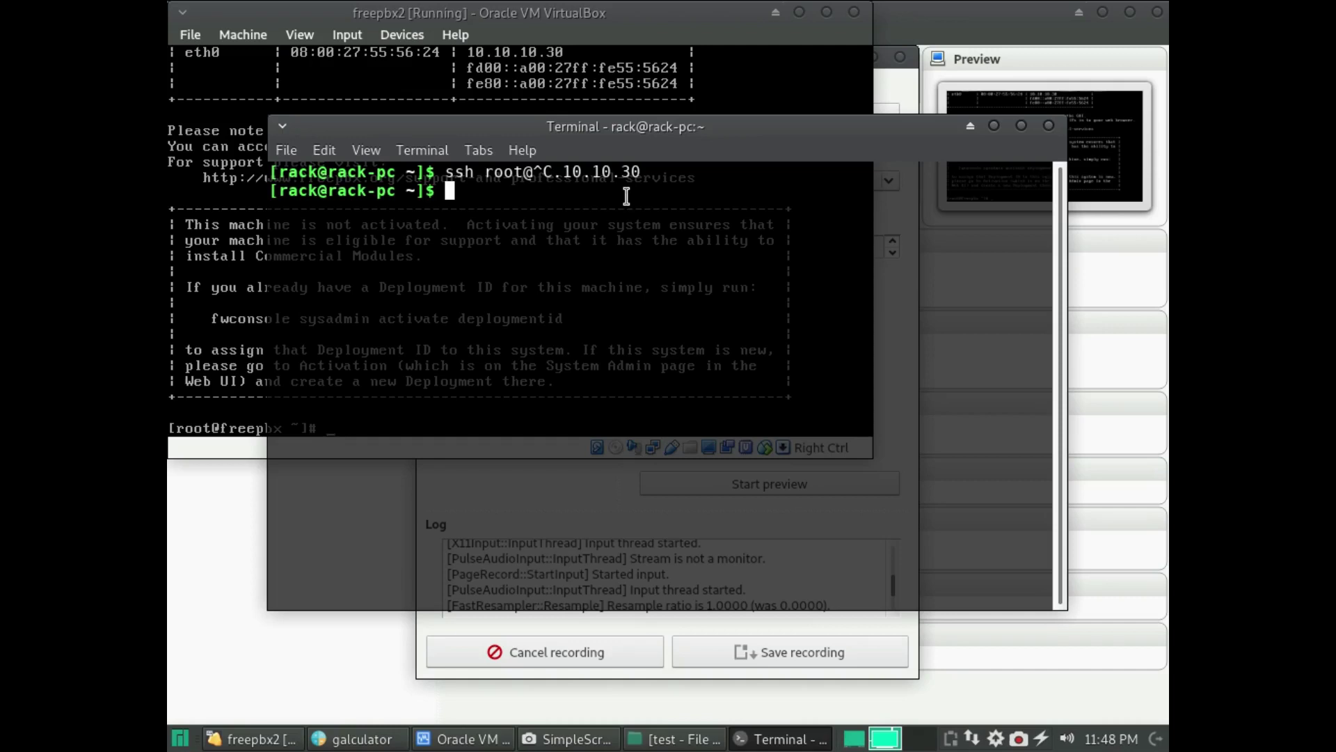
{"action": "type", "text": "power off"}
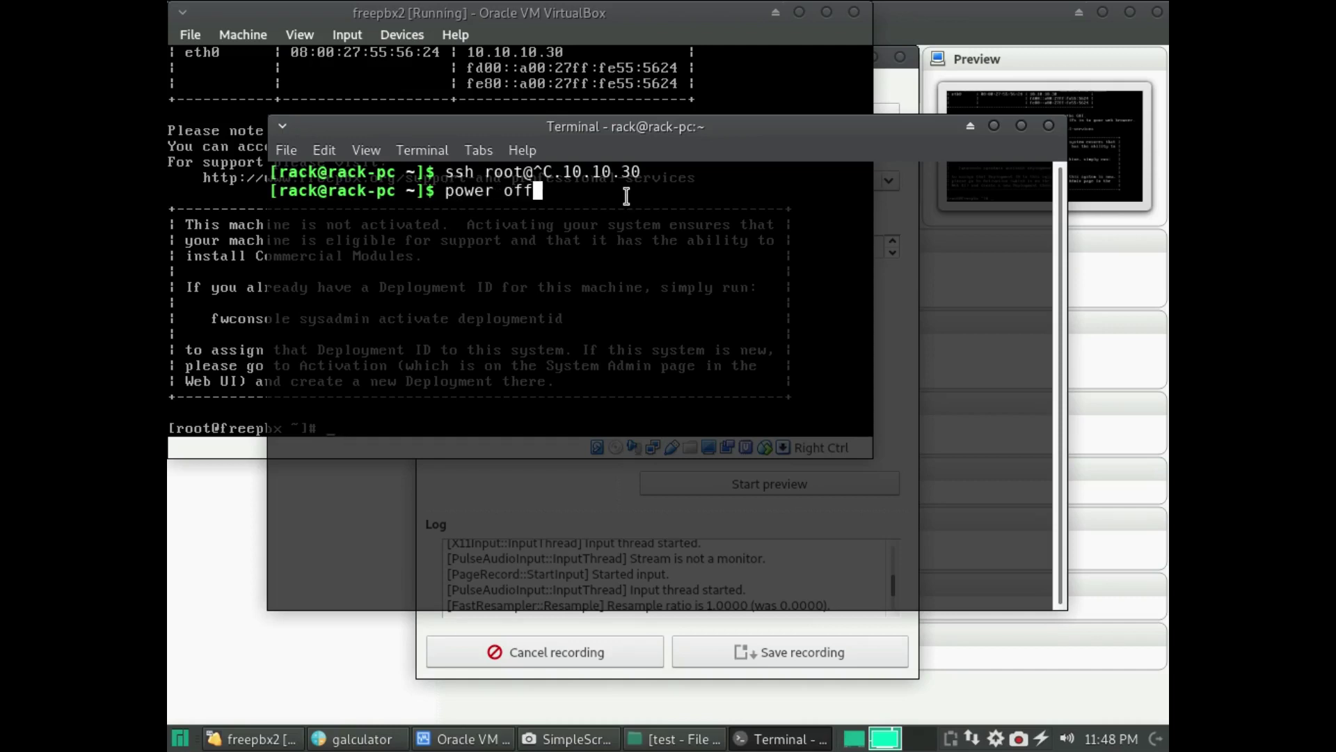
{"action": "key", "text": "BackSpace"}
{"action": "key", "text": "BackSpace"}
{"action": "key", "text": "BackSpace"}
{"action": "key", "text": "BackSpace"}
{"action": "key", "text": "BackSpace"}
{"action": "key", "text": "BackSpace"}
{"action": "key", "text": "BackSpace"}
{"action": "key", "text": "BackSpace"}
{"action": "key", "text": "BackSpace"}
{"action": "type", "text": "shh"}
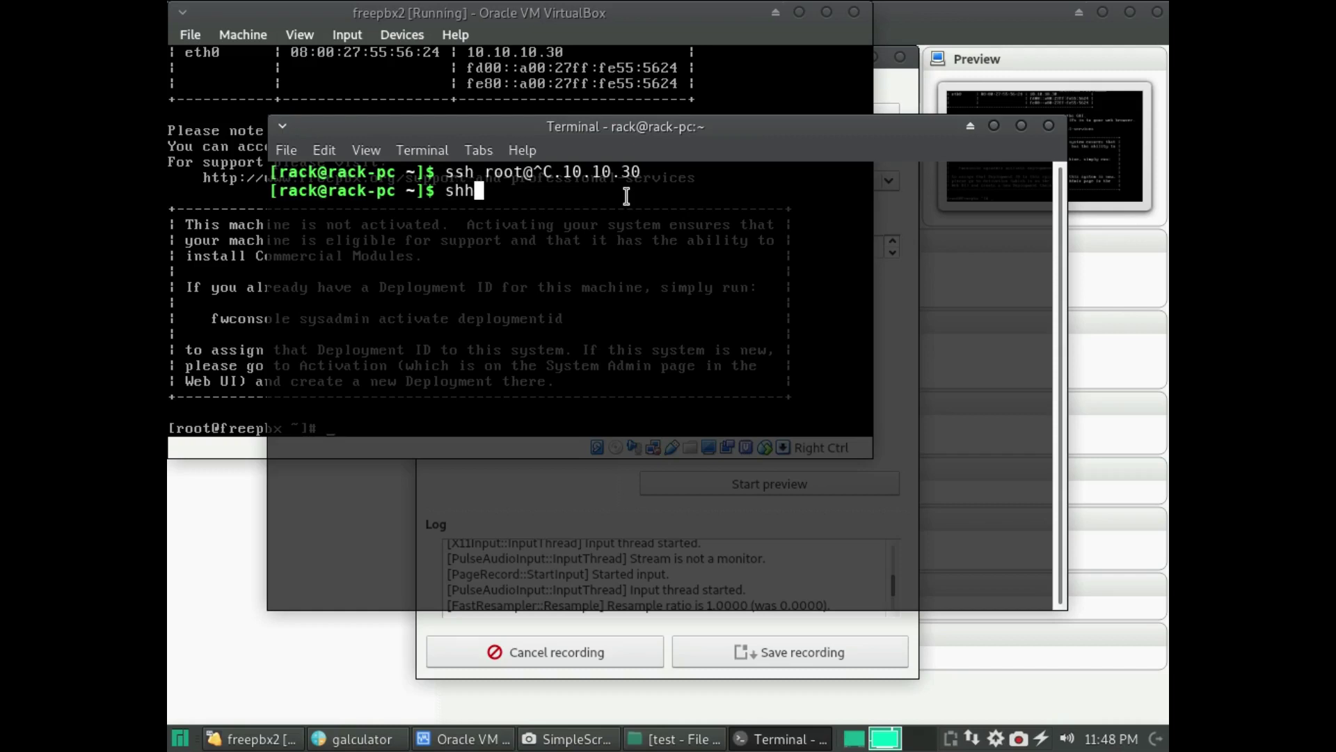
{"action": "key", "text": "BackSpace"}
{"action": "key", "text": "BackSpace"}
{"action": "type", "text": "s"}
{"action": "type", "text": "h root@10.10.12"}
{"action": "type", "text": ".3"}
{"action": "key", "text": "BackSpace"}
{"action": "key", "text": "BackSpace"}
{"action": "key", "text": "BackSpace"}
{"action": "type", "text": "0.30"}
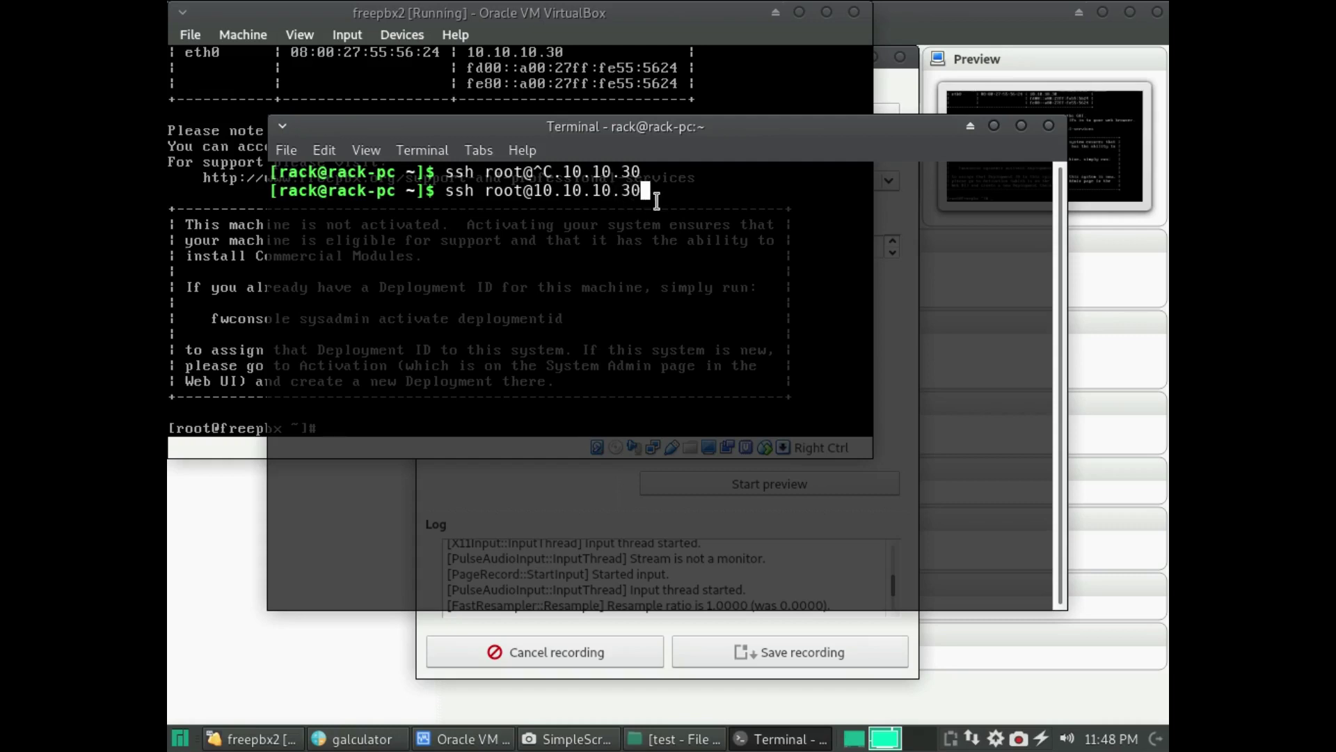
- Copy the ssh target address and bring up the applications menu
{"action": "left_click_drag", "start_coordinate": [656, 201], "coordinate": [534, 195]}
{"action": "left_click", "coordinate": [565, 206]}
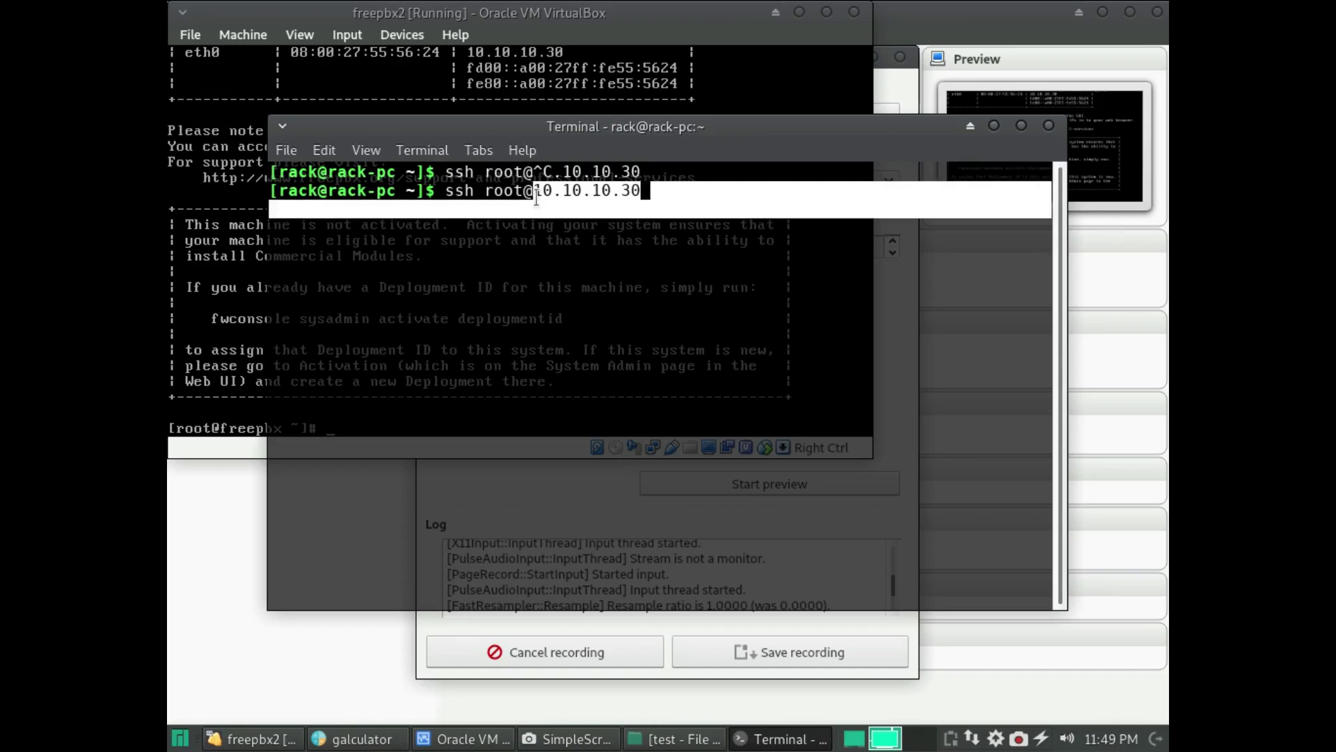
{"action": "left_click", "coordinate": [324, 150]}
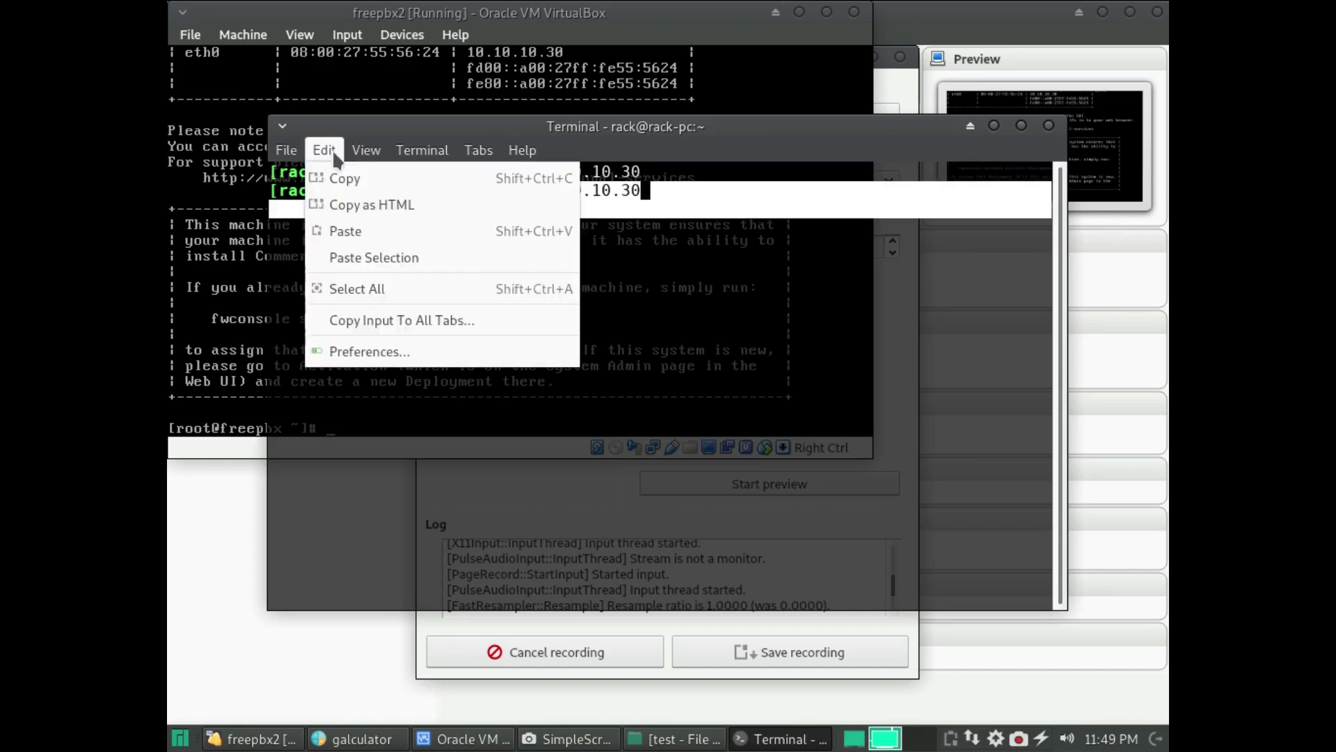
{"action": "left_click", "coordinate": [358, 186]}
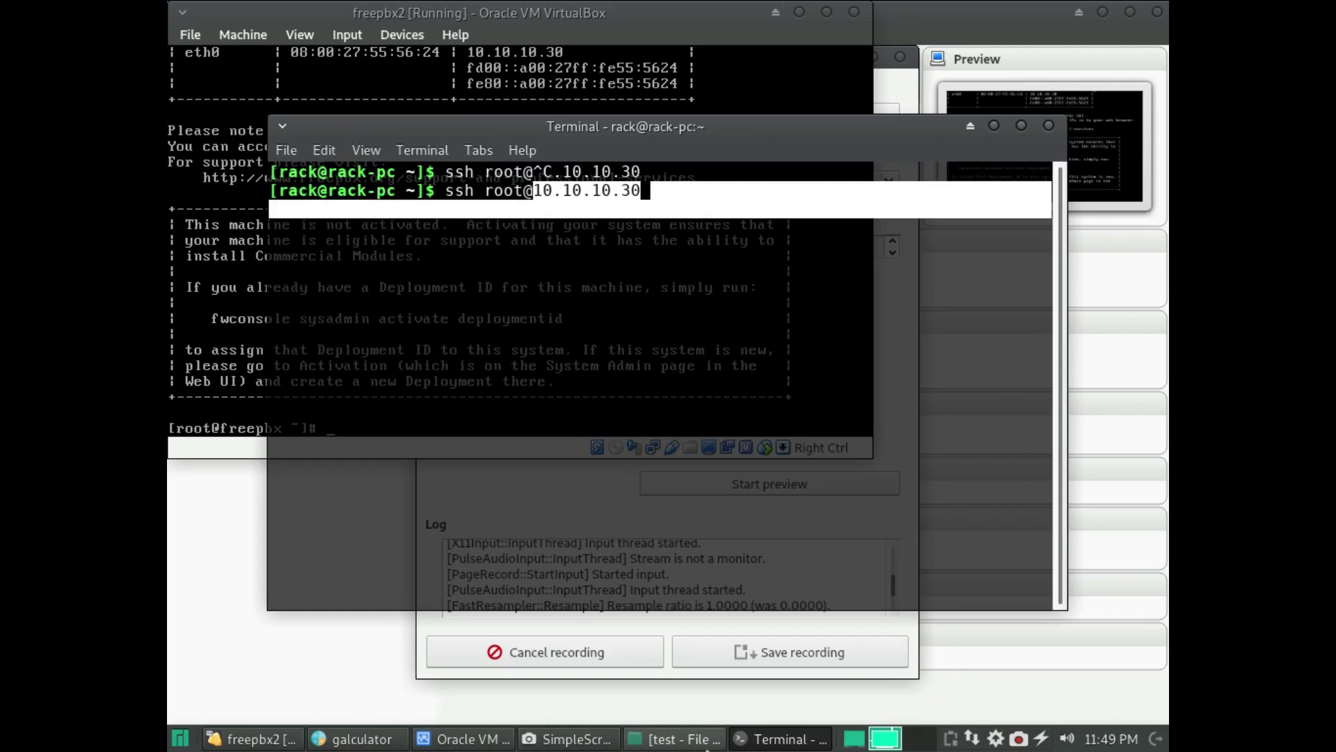
{"action": "left_click", "coordinate": [185, 742]}
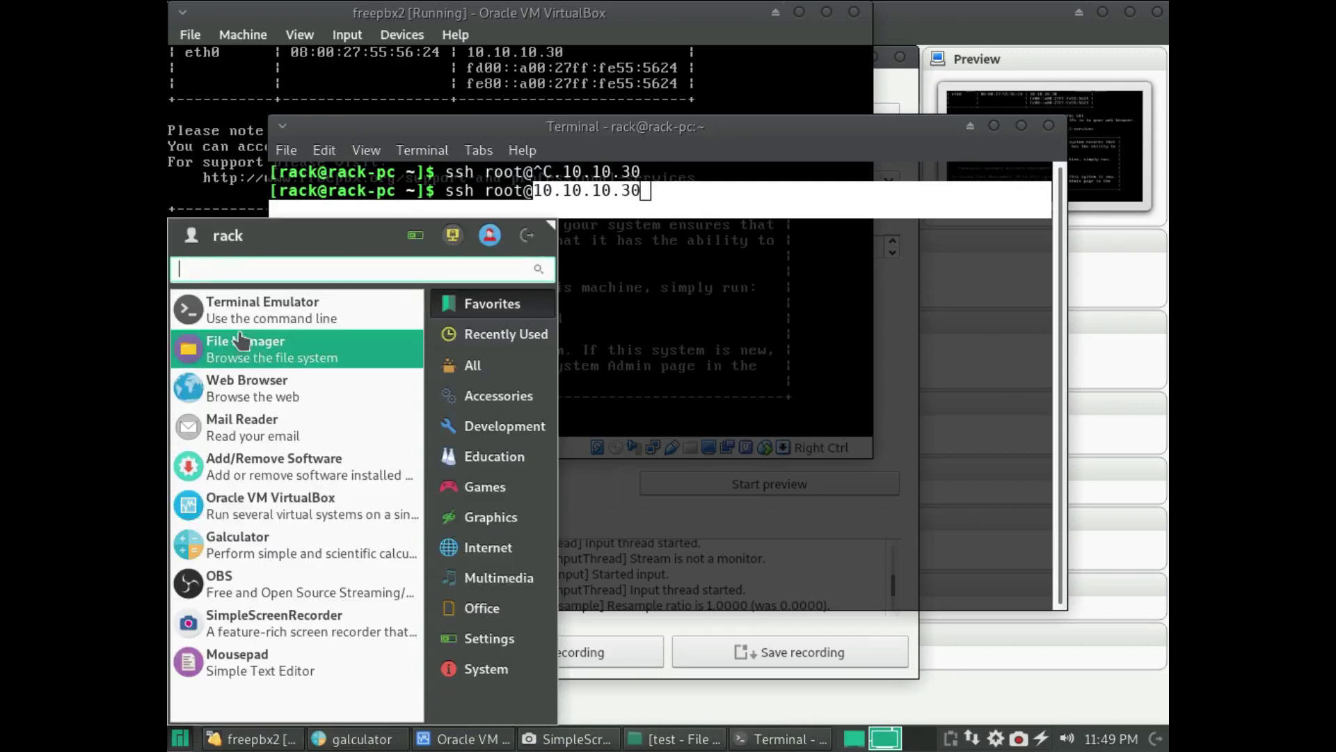
- Launch Firefox and load 10.10.10.30 to reach the FreePBX admin setup page
{"action": "left_click", "coordinate": [246, 385]}
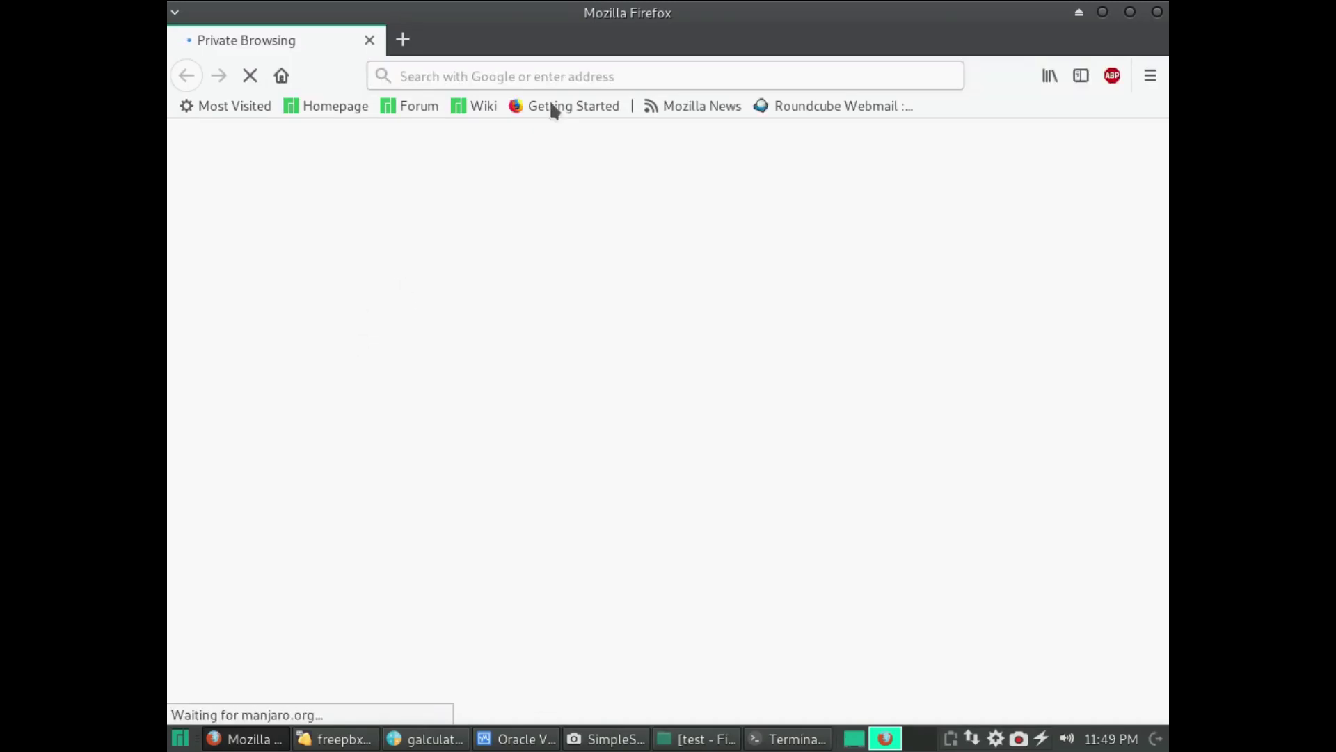
{"action": "left_click", "coordinate": [550, 76]}
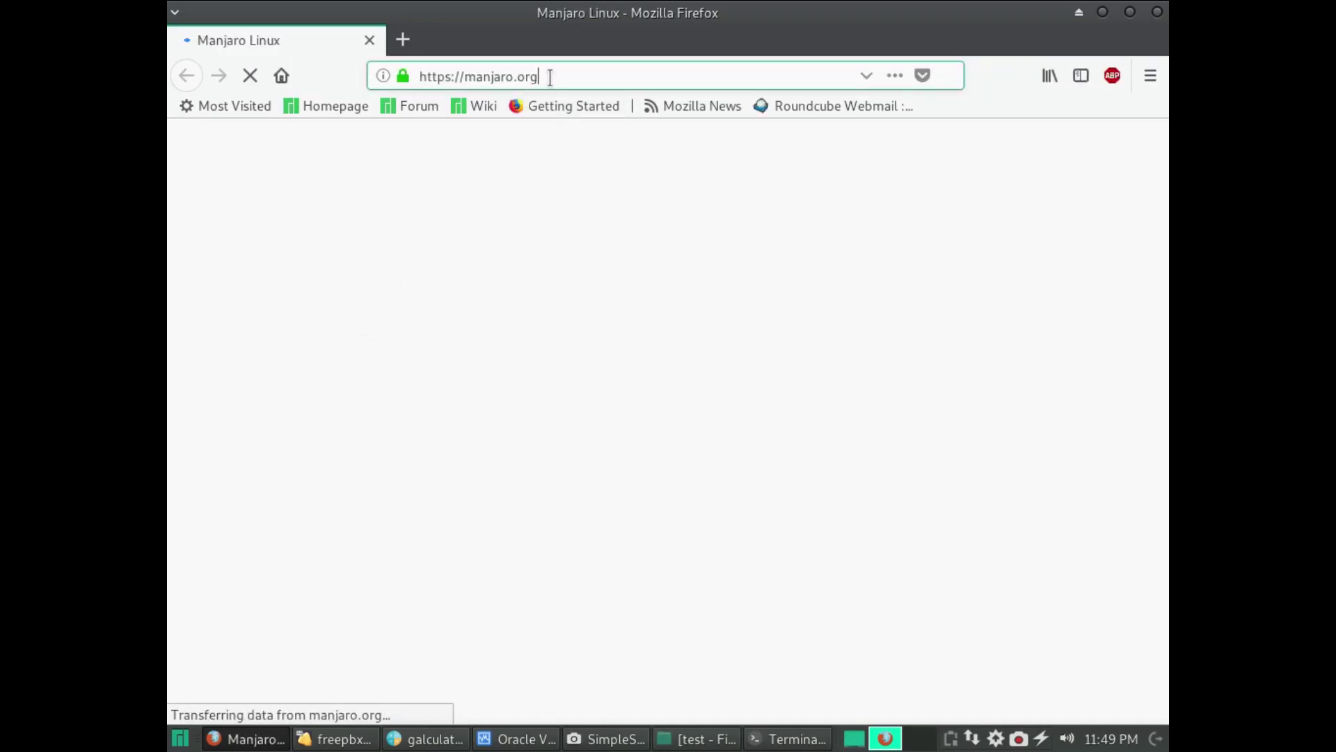
{"action": "key", "text": "BackSpace"}
{"action": "key", "text": "BackSpace"}
{"action": "key", "text": "BackSpace"}
{"action": "key", "text": "BackSpace"}
{"action": "key", "text": "BackSpace"}
{"action": "key", "text": "BackSpace"}
{"action": "key", "text": "BackSpace"}
{"action": "key", "text": "BackSpace"}
{"action": "key", "text": "BackSpace"}
{"action": "key", "text": "BackSpace"}
{"action": "key", "text": "BackSpace"}
{"action": "key", "text": "BackSpace"}
{"action": "key", "text": "BackSpace"}
{"action": "key", "text": "BackSpace"}
{"action": "key", "text": "BackSpace"}
{"action": "key", "text": "BackSpace"}
{"action": "key", "text": "BackSpace"}
{"action": "key", "text": "BackSpace"}
{"action": "key", "text": "BackSpace"}
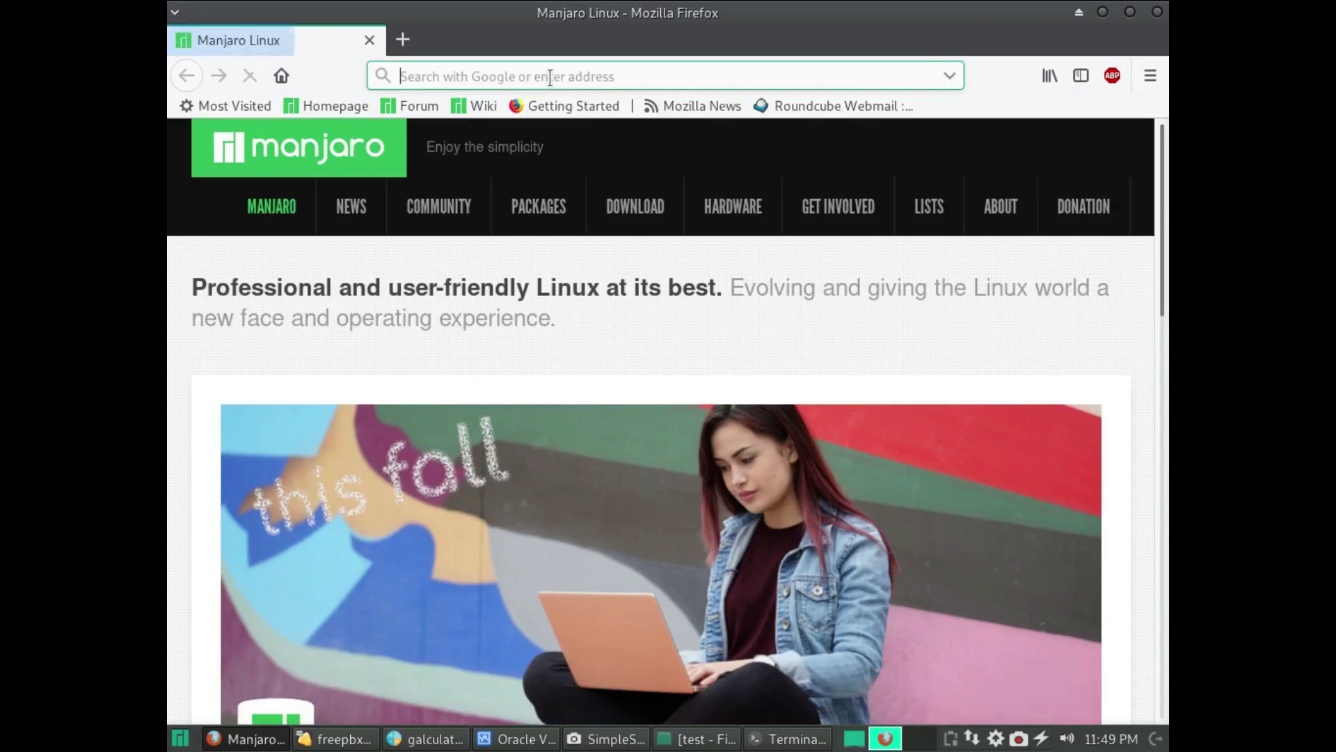
{"action": "type", "text": "10.10.10.30"}
{"action": "key", "text": "Return"}
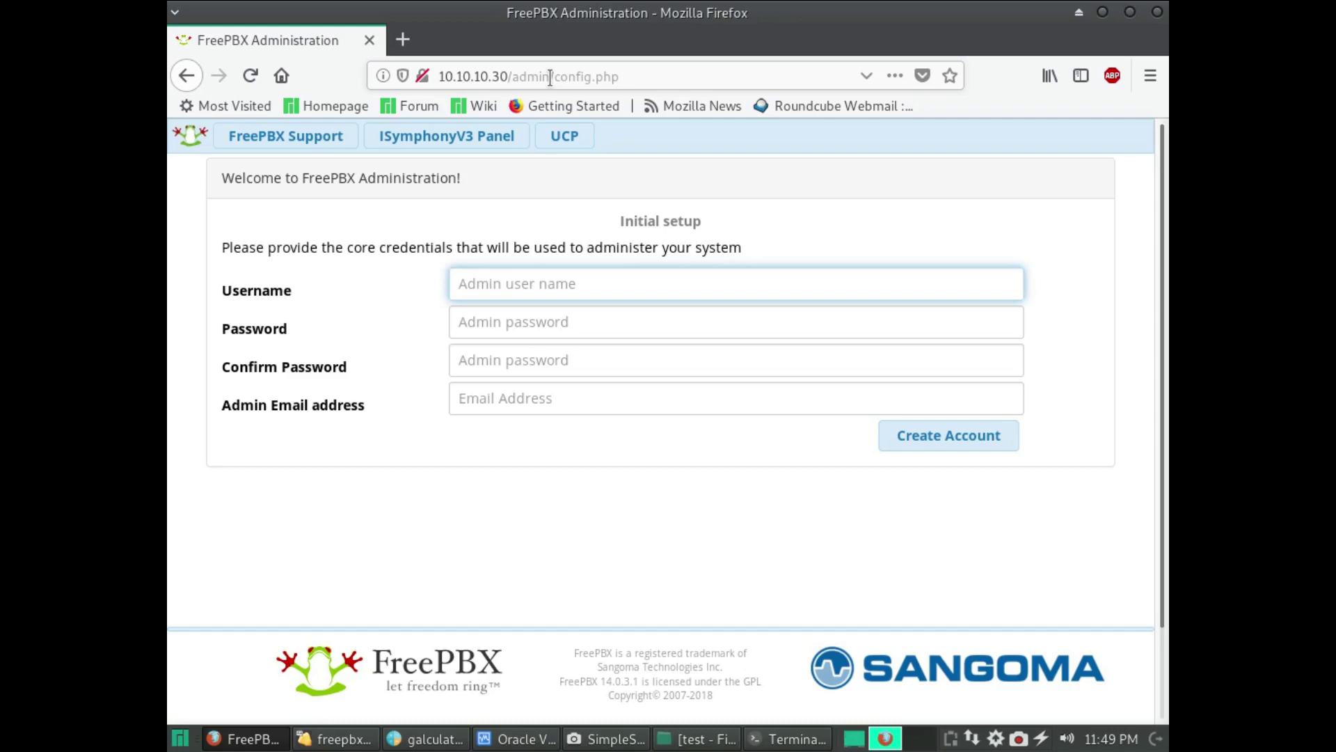
- Create the initial admin account with username admin, a password, and the admin's e-mail address
{"action": "type", "text": "admin"}
{"action": "key", "text": "Tab"}
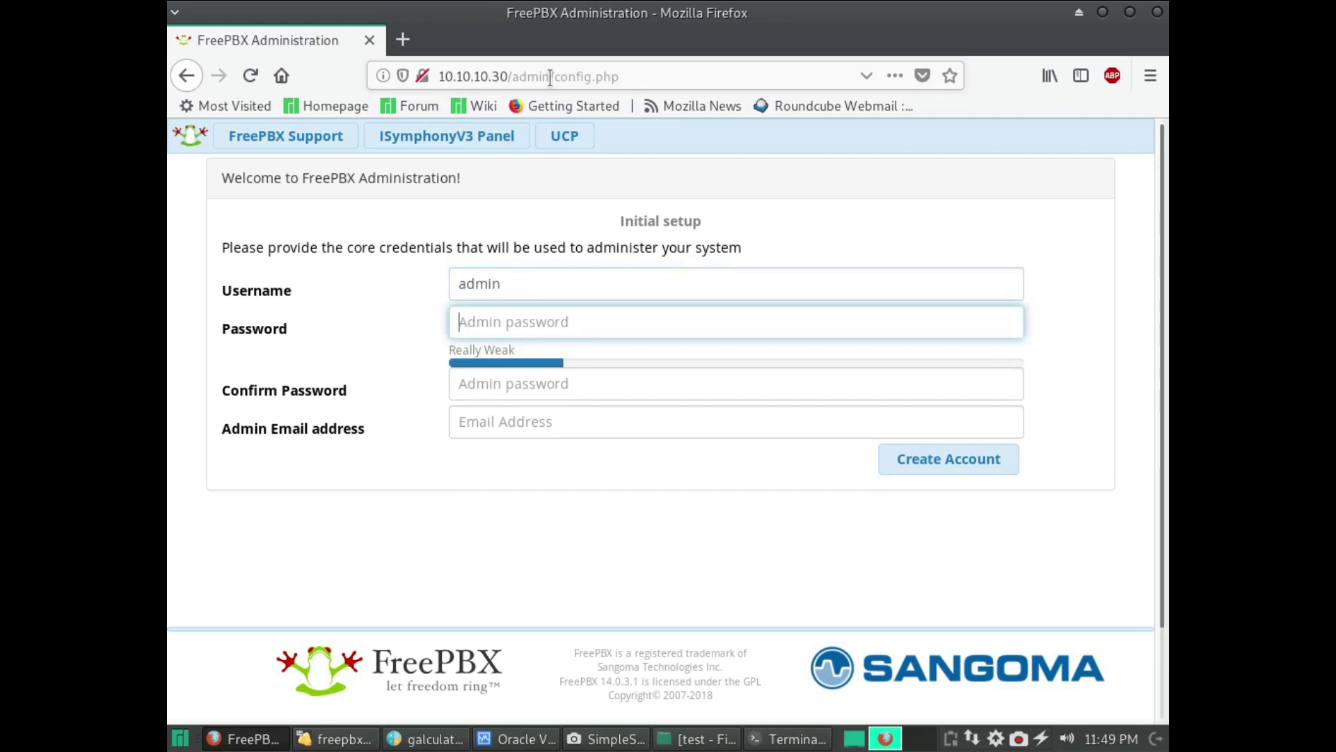
{"action": "type", "text": "******"}
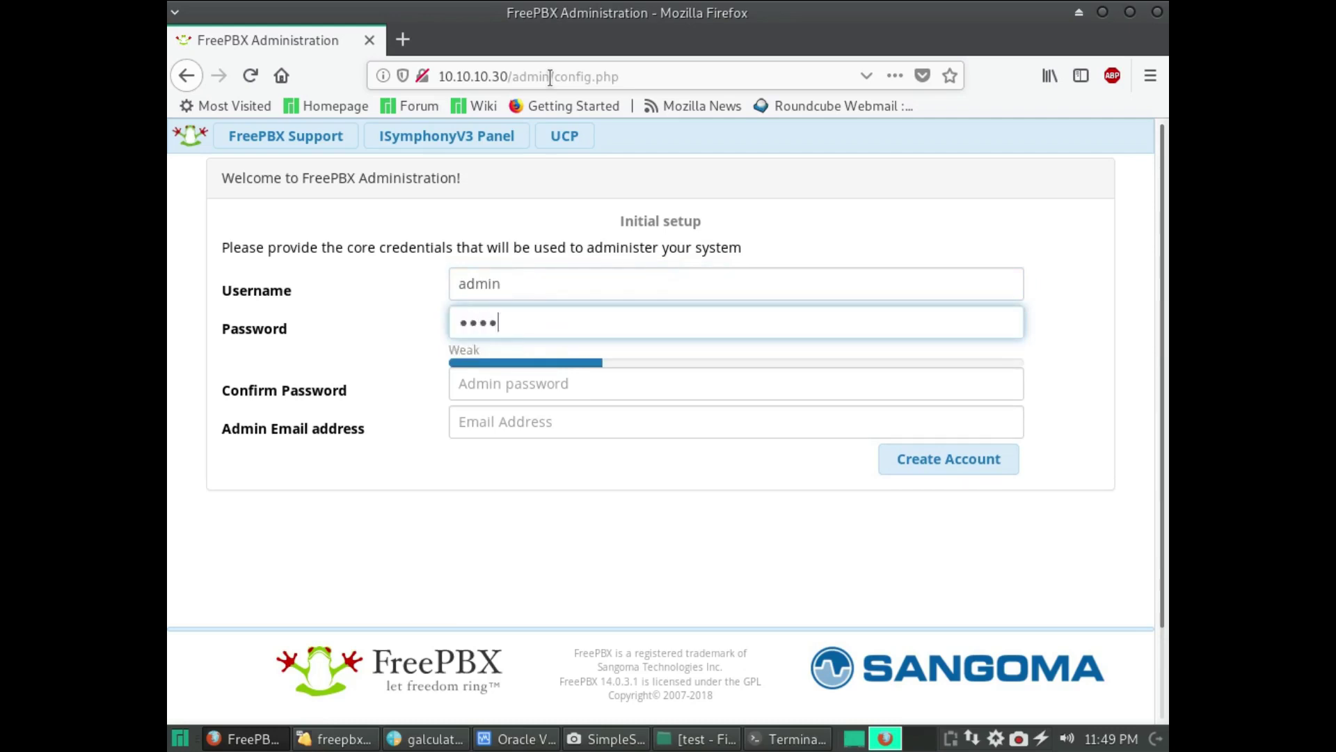
{"action": "type", "text": "***"}
{"action": "key", "text": "Tab"}
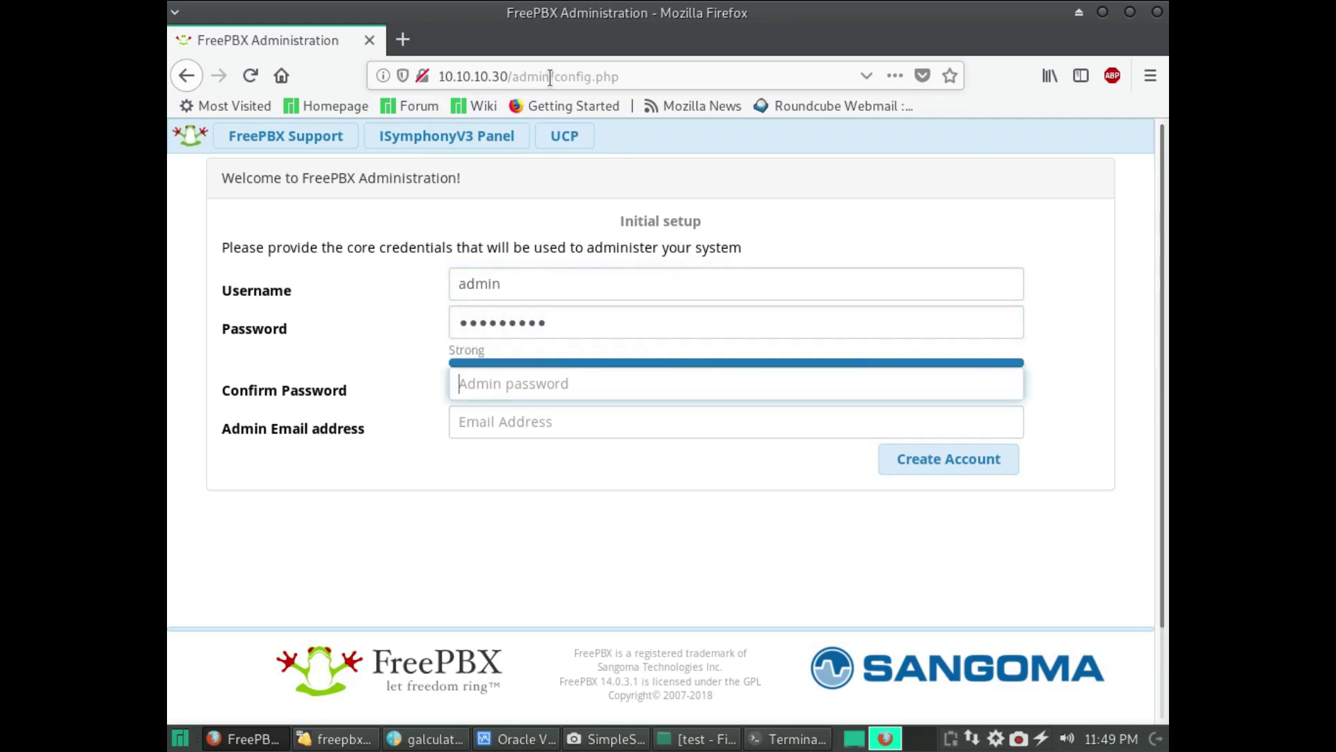
{"action": "type", "text": "*********"}
{"action": "key", "text": "Tab"}
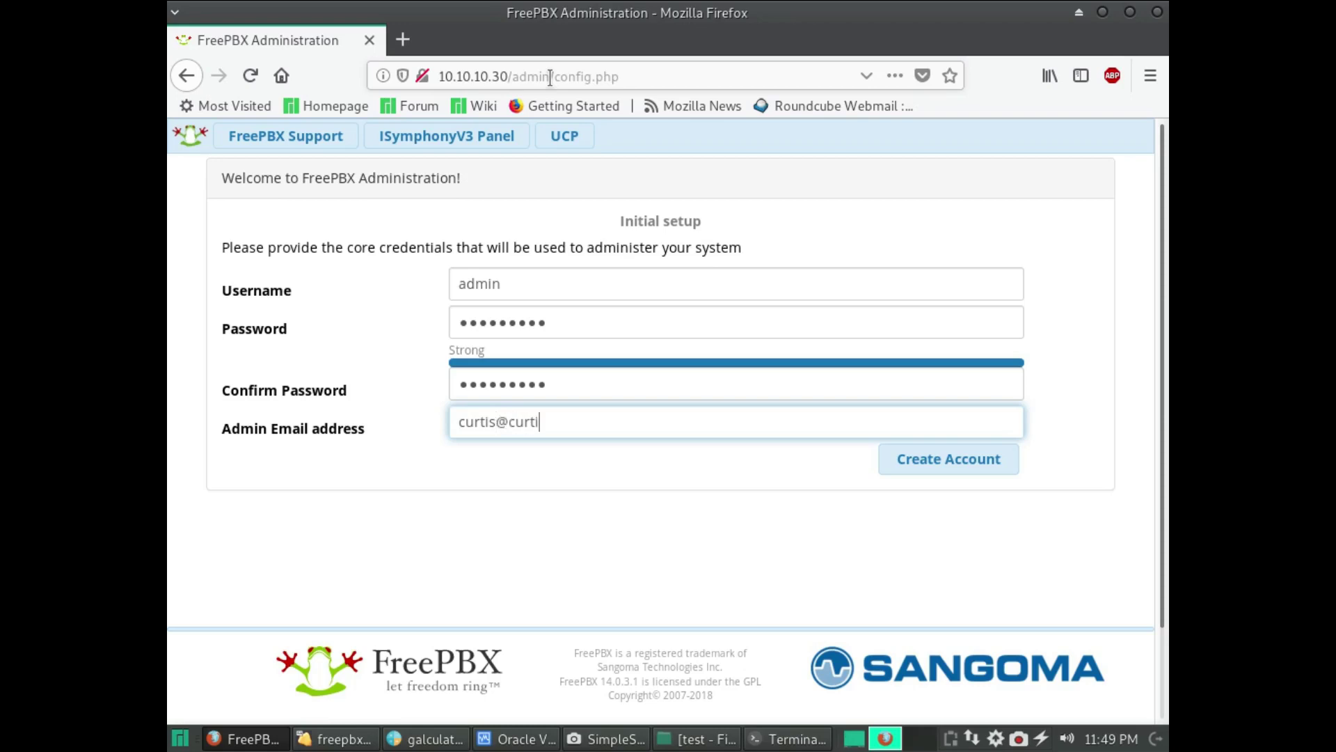
{"action": "key", "text": "Return"}
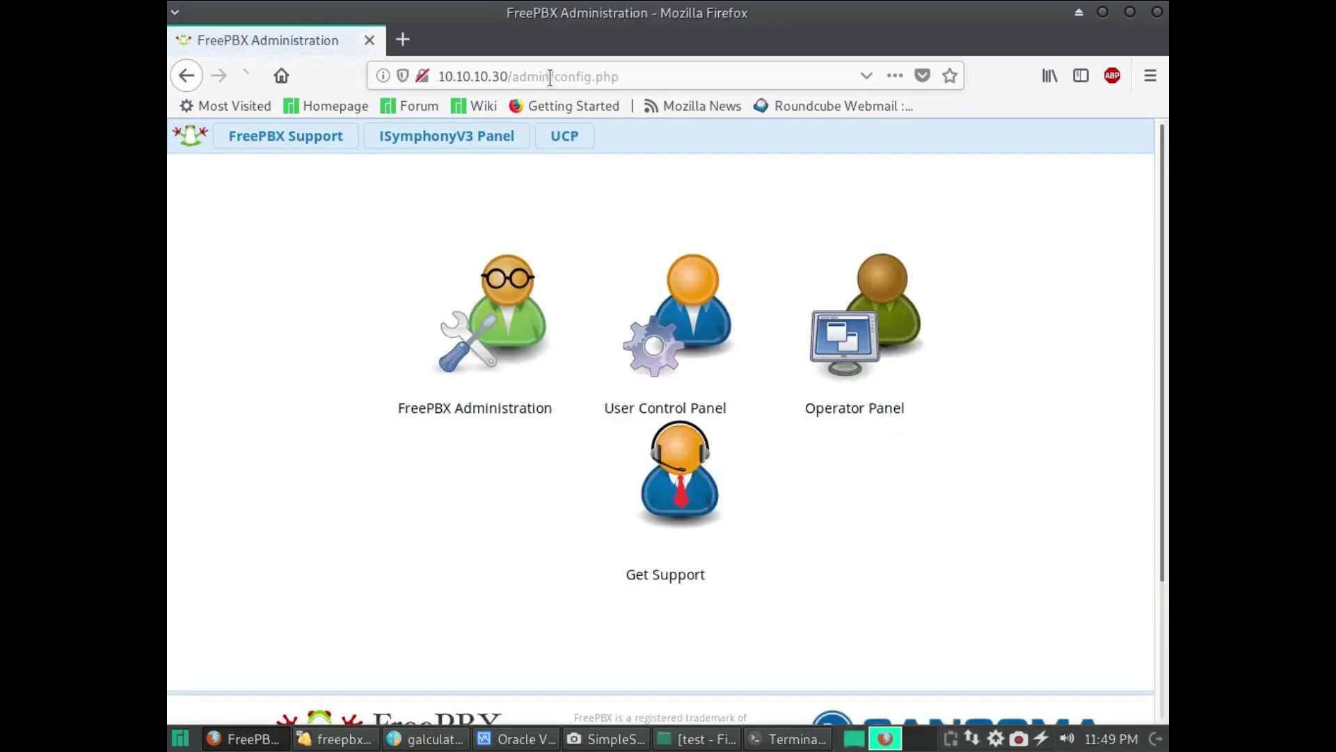
- Log in to FreePBX Administration as admin with the account password
{"action": "left_click", "coordinate": [499, 306]}
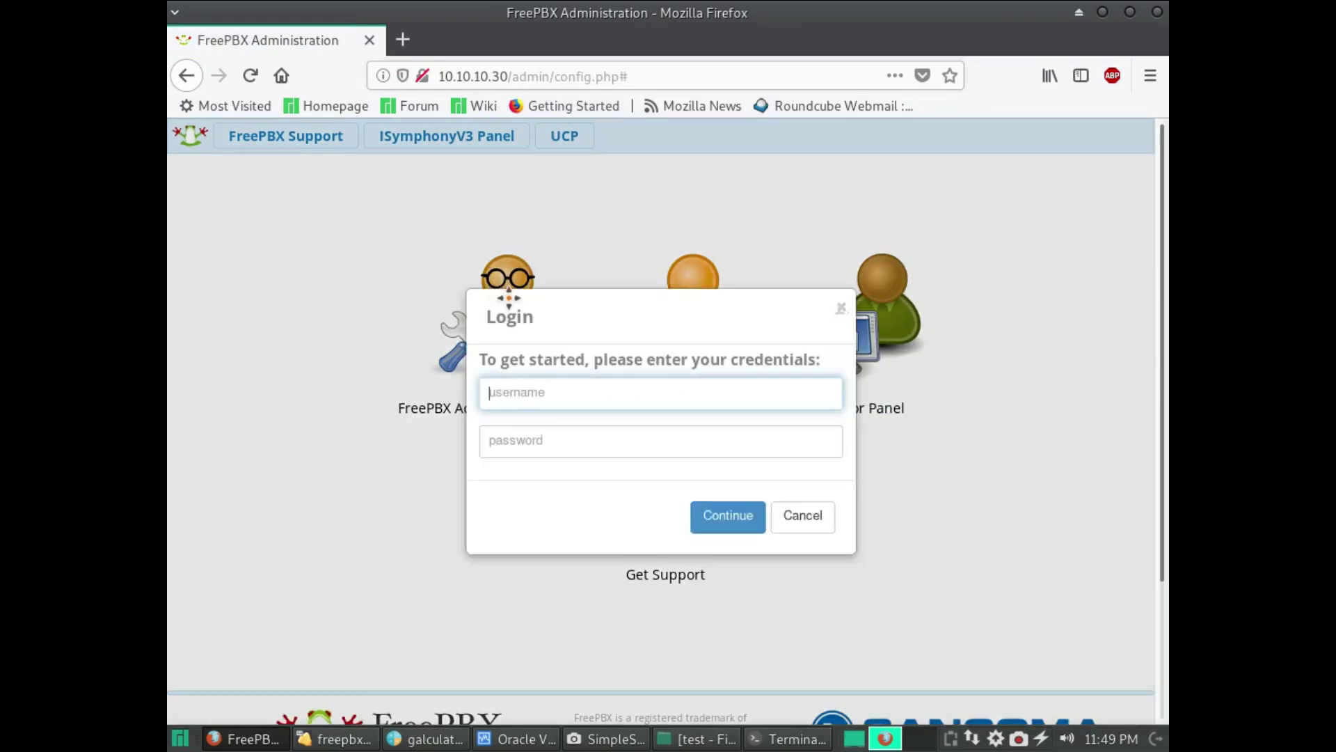
{"action": "type", "text": "admin"}
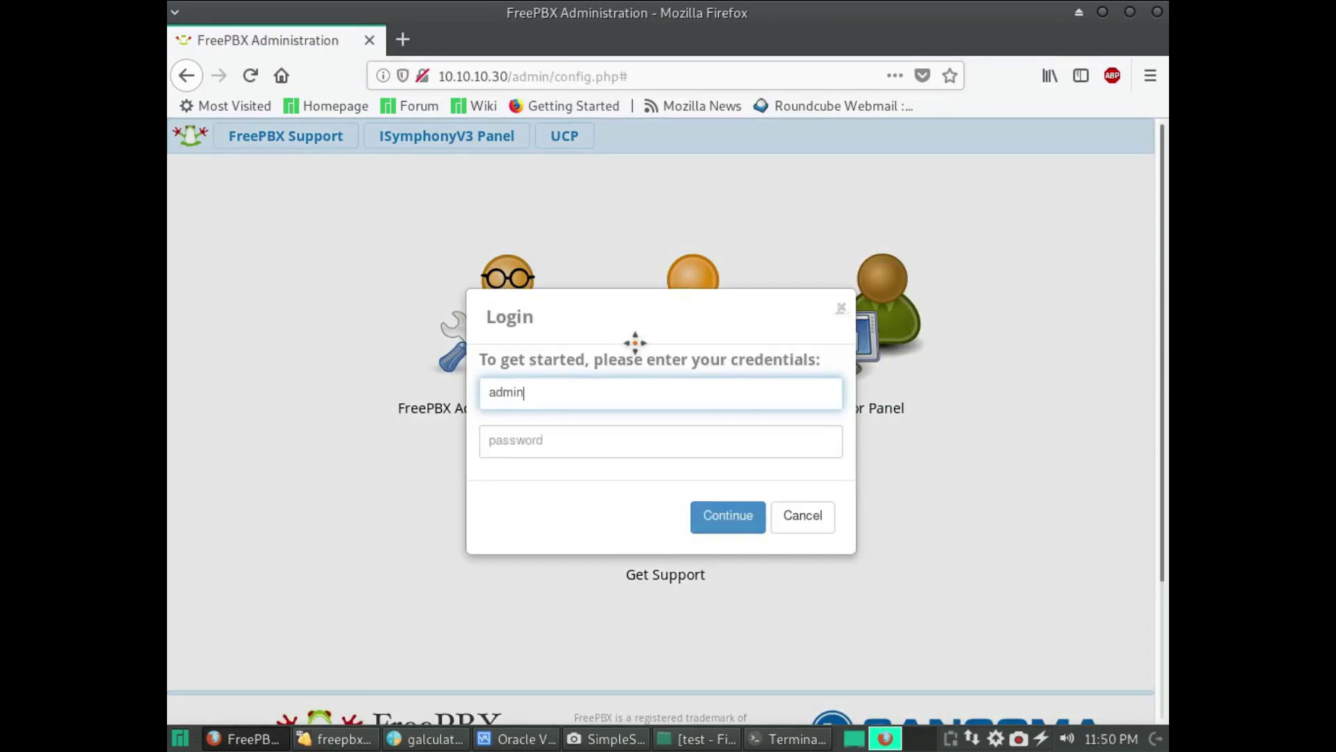
{"action": "key", "text": "Tab"}
{"action": "type", "text": "adminadmin"}
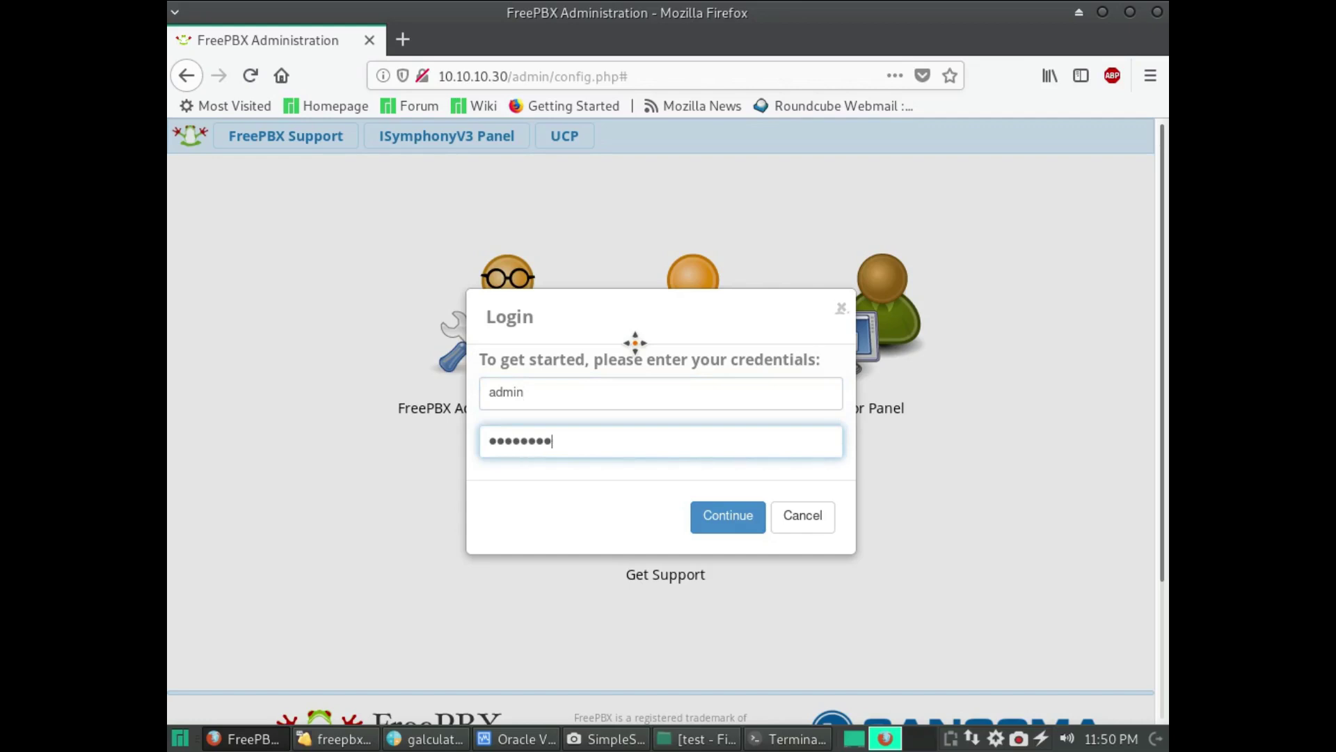
{"action": "key", "text": "Return"}
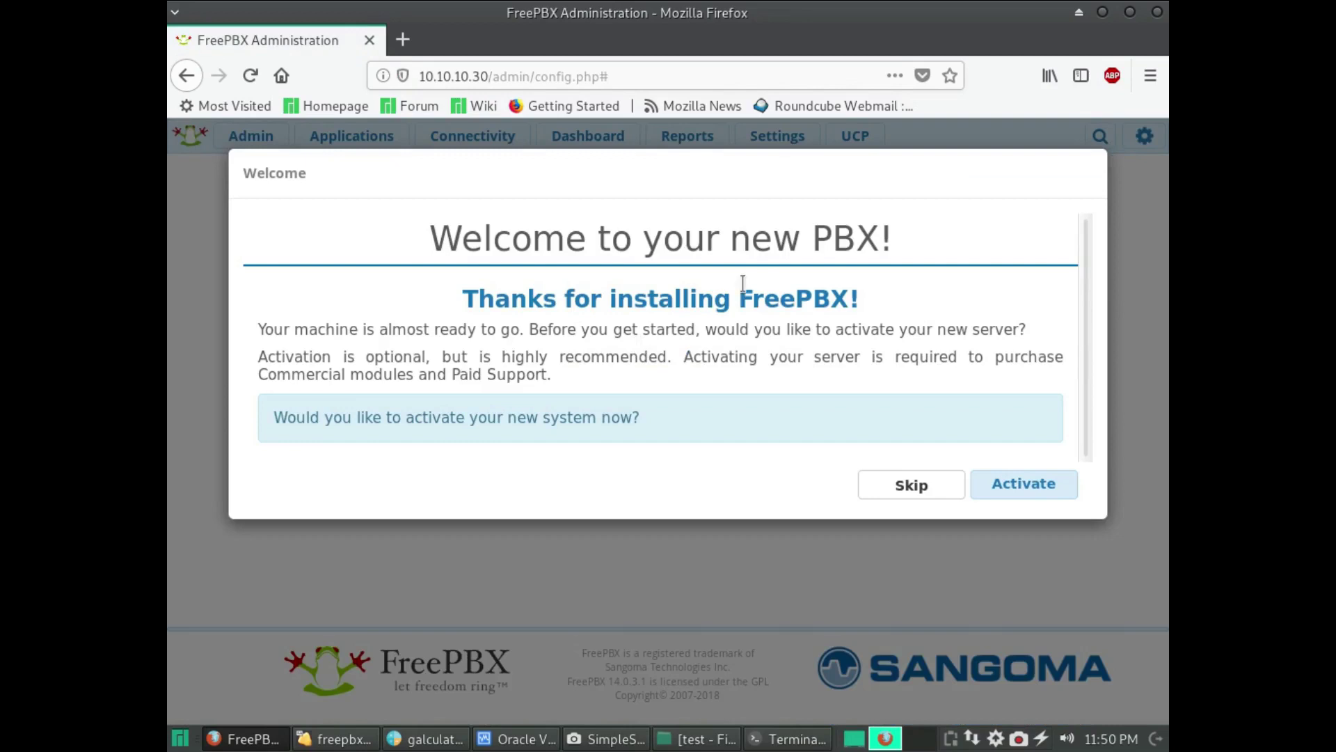
- Start activation and submit the portal account e-mail address
{"action": "left_click", "coordinate": [1030, 485]}
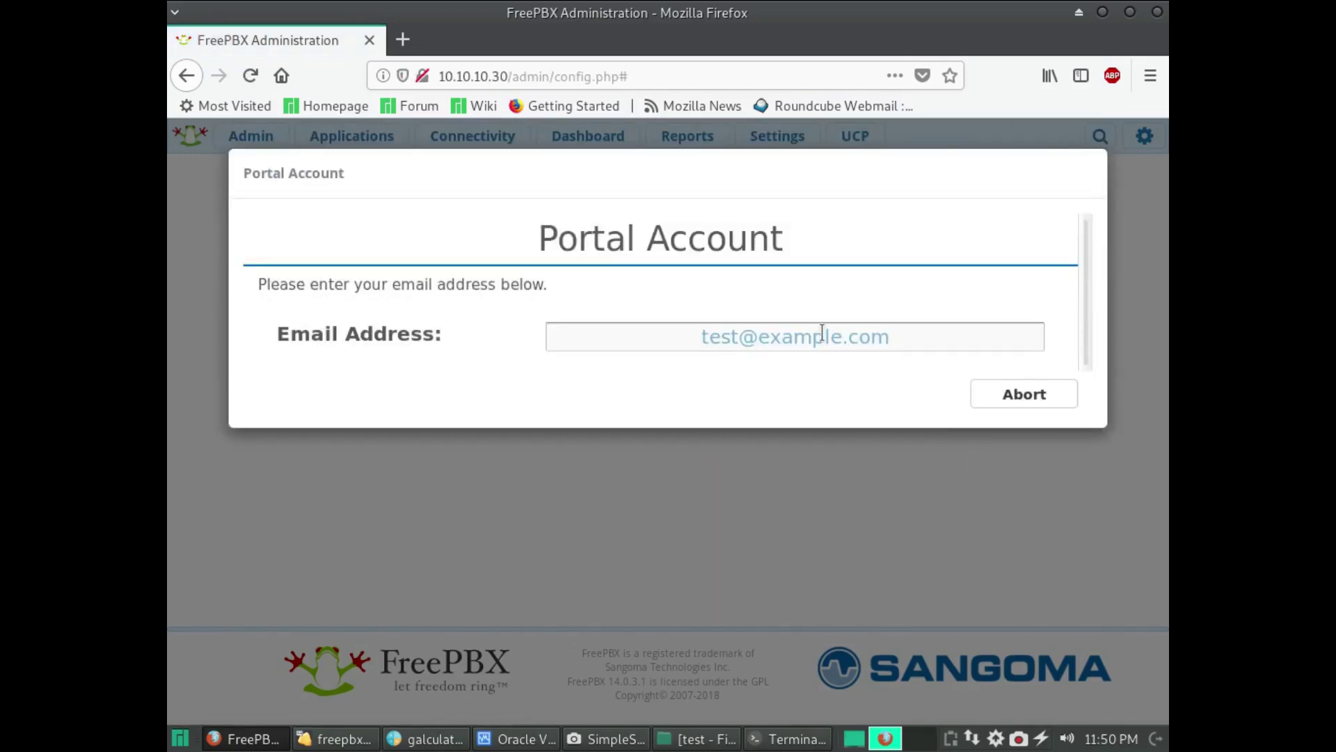
{"action": "left_click", "coordinate": [822, 332]}
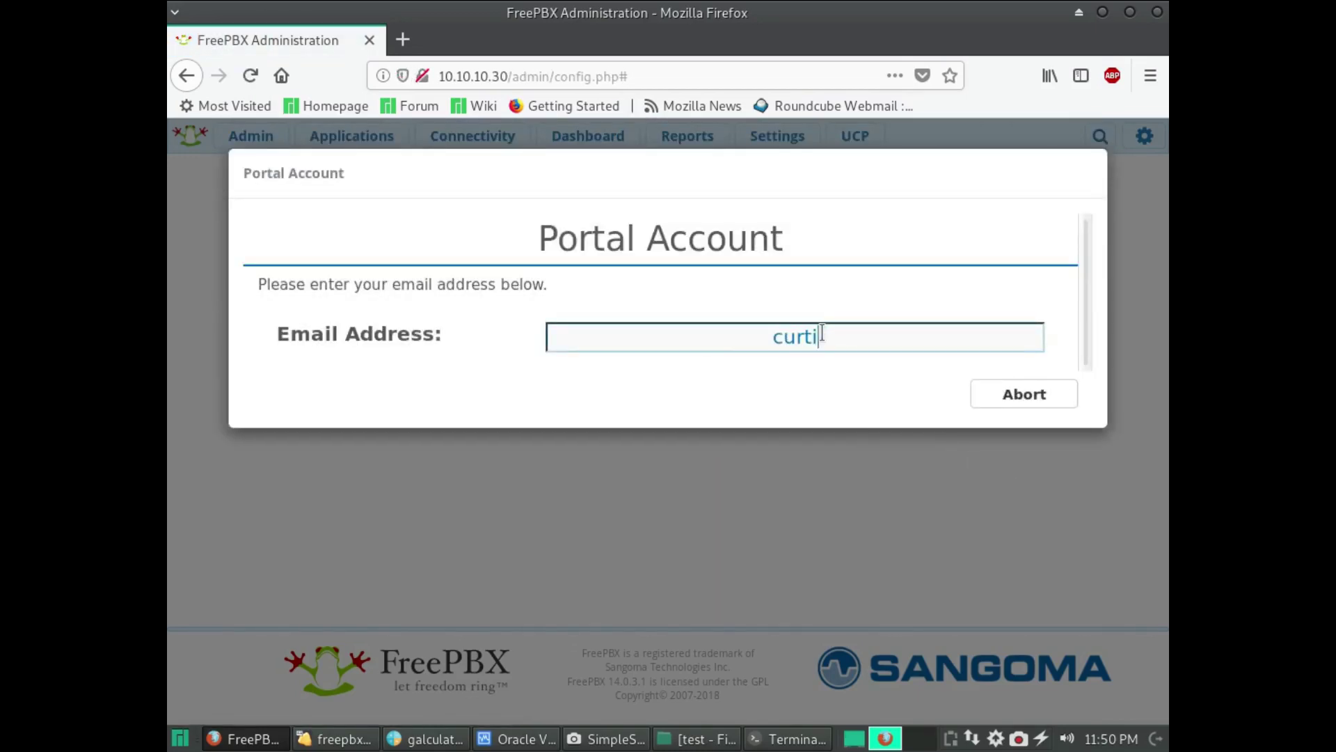
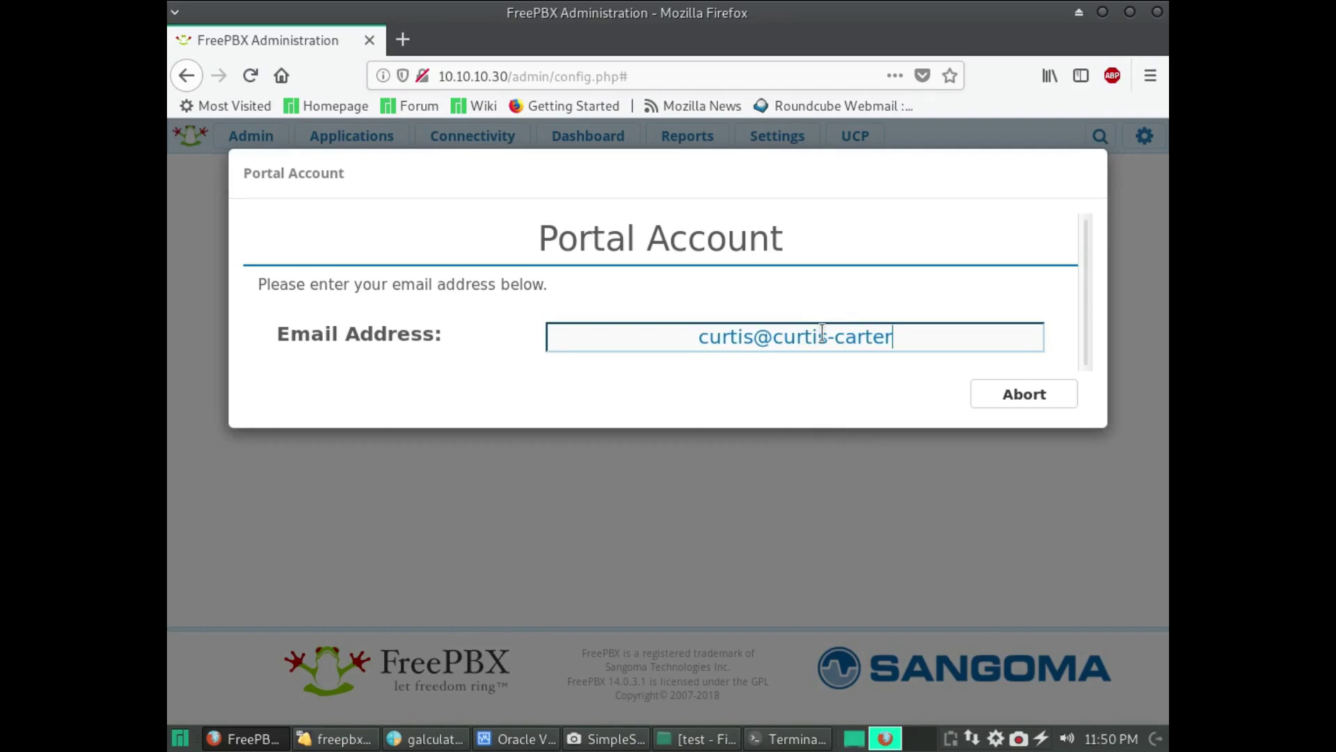
{"action": "key", "text": "Return"}
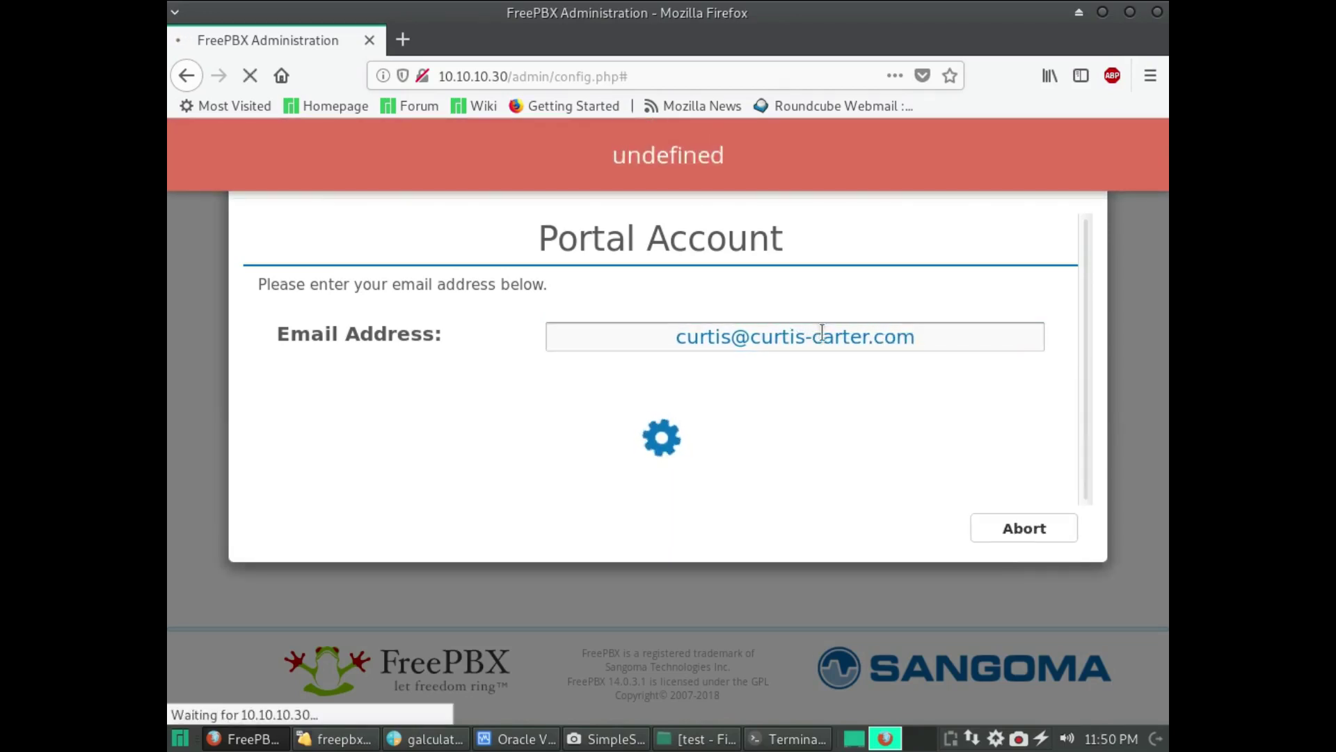
- Skip the PBXact and IP phones promotions and accept default English and America/Denver locales
{"action": "scroll", "coordinate": [958, 680], "scroll_direction": "down", "scroll_amount": 4}
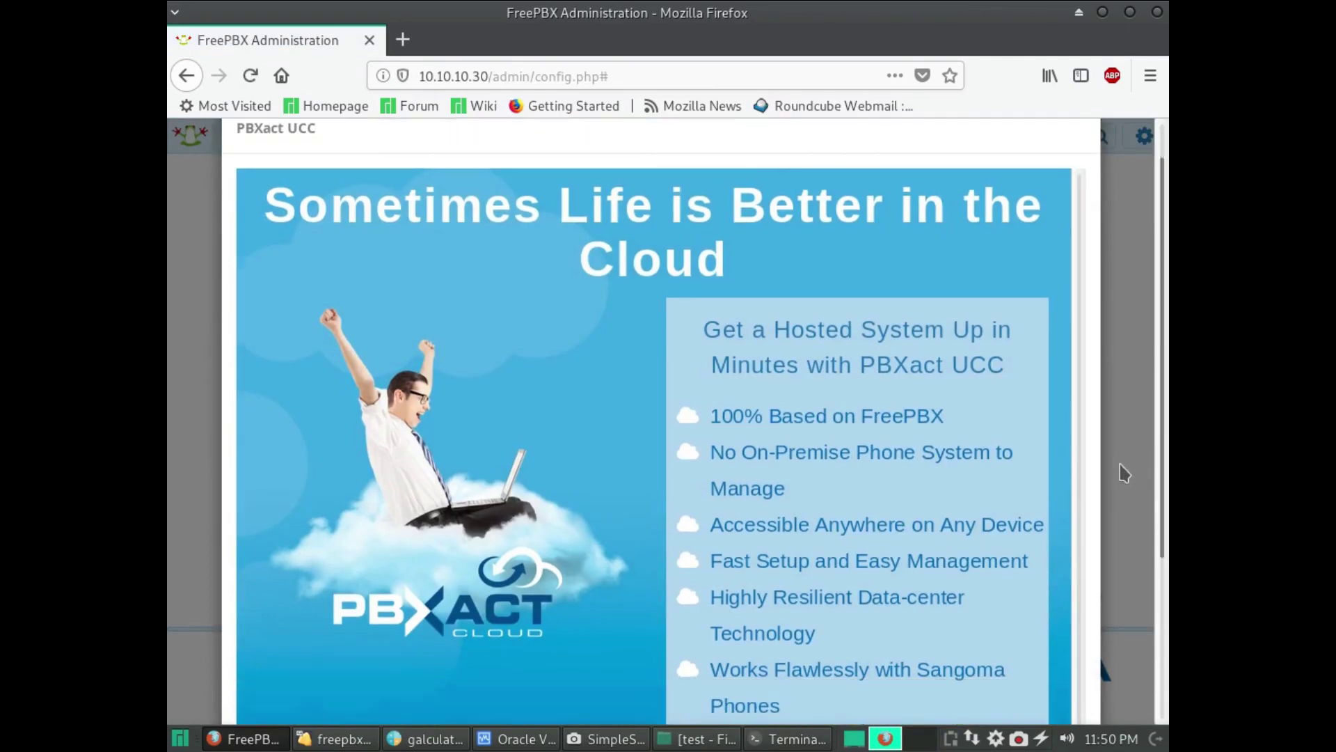
{"action": "triple_click", "coordinate": [995, 682]}
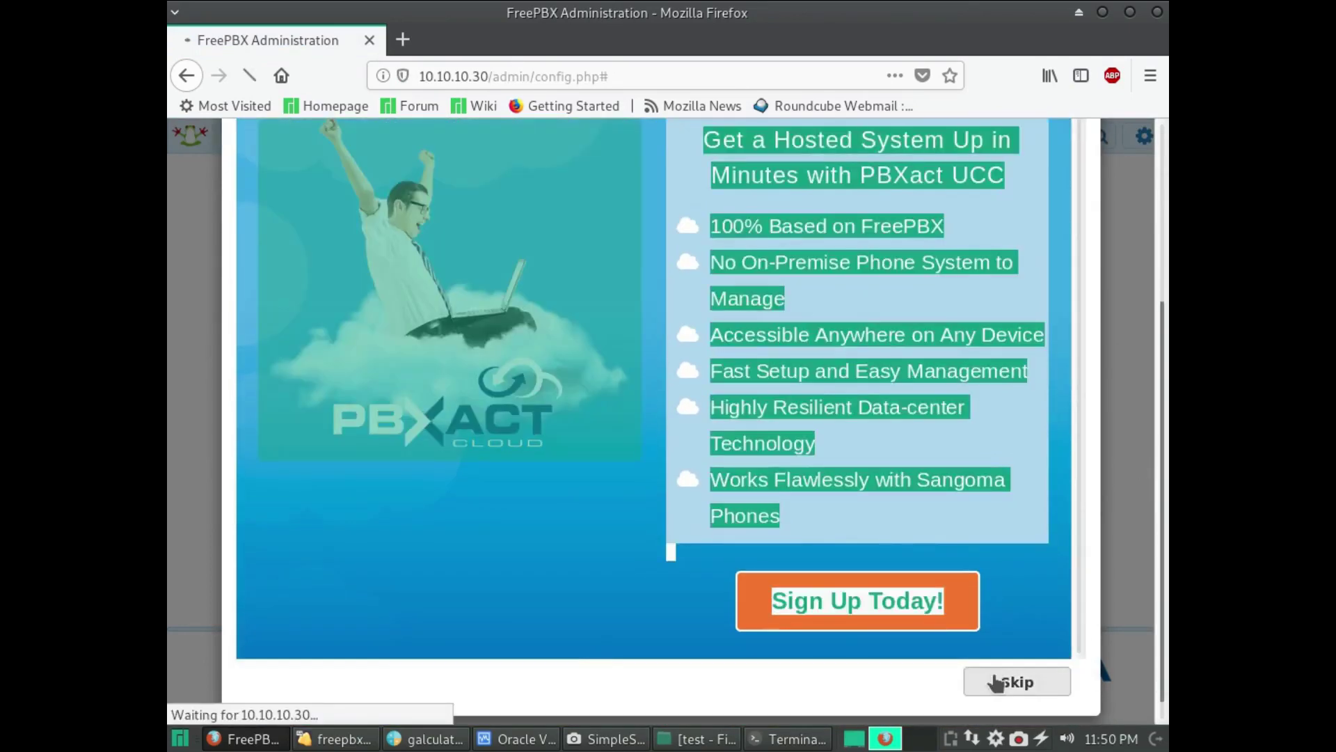
{"action": "scroll", "coordinate": [985, 668], "scroll_direction": "down", "scroll_amount": 4}
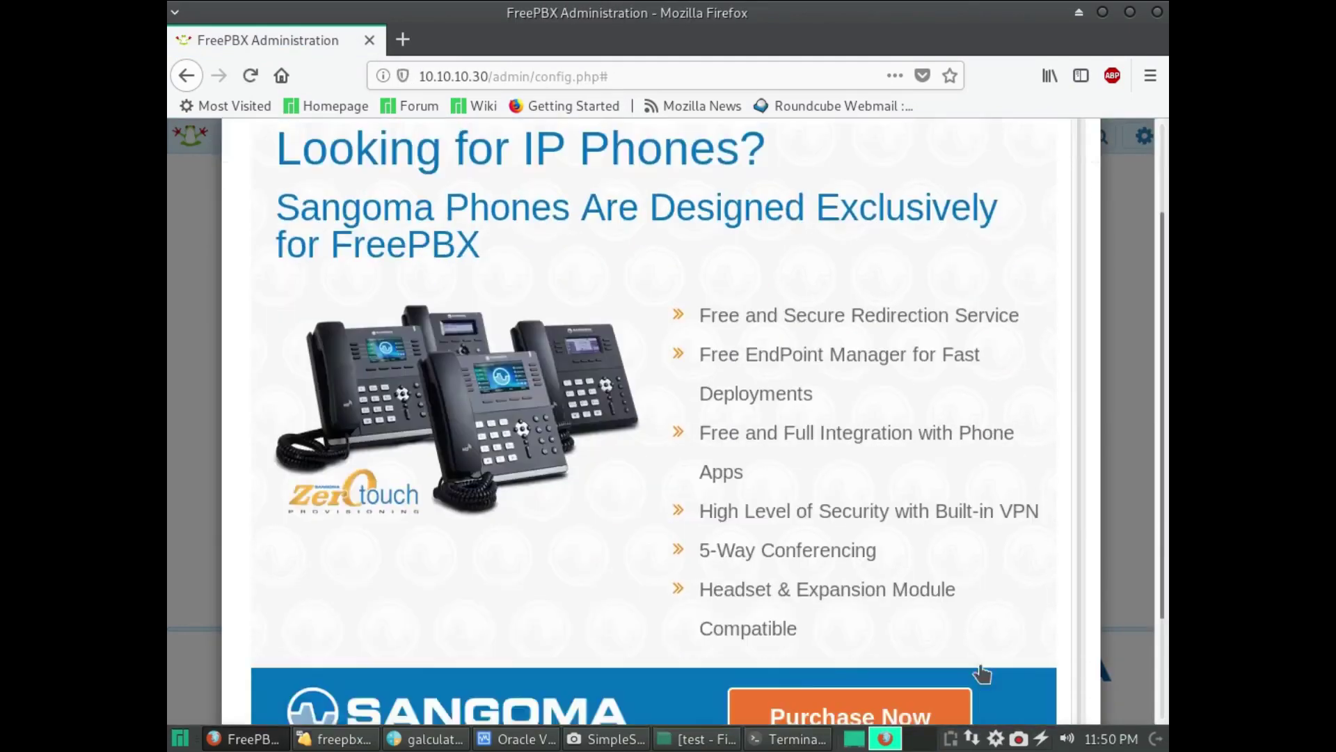
{"action": "left_click", "coordinate": [983, 659]}
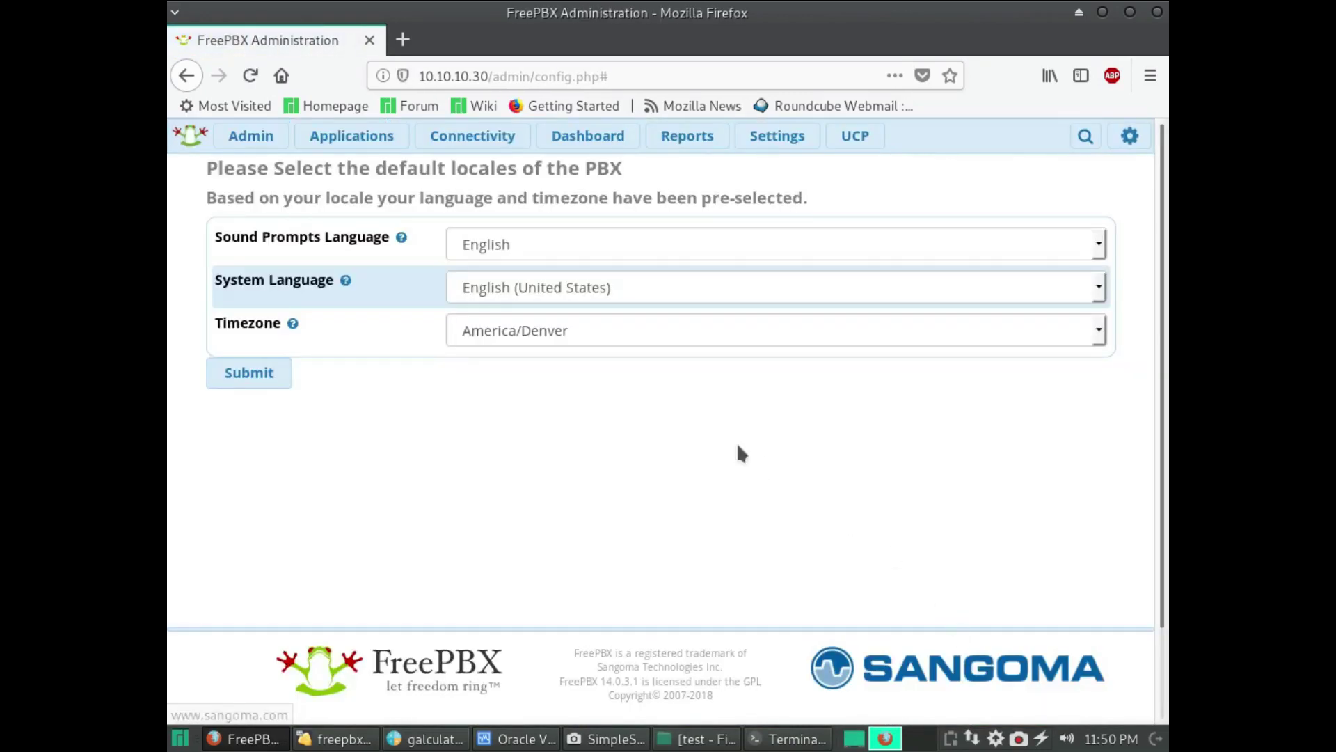
{"action": "left_click", "coordinate": [223, 370]}
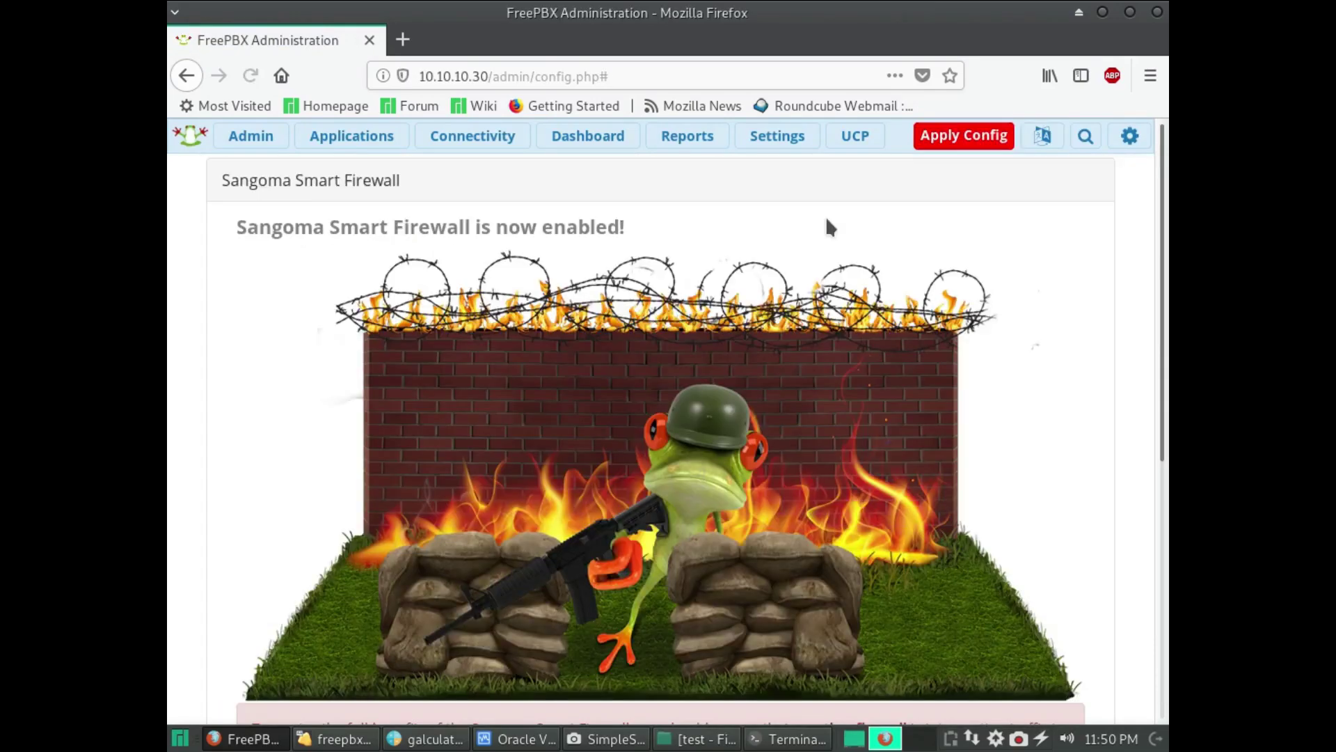
- Answer Yes to trusting this client and network, Responsive Firewall, and automatic Asterisk IP settings
{"action": "scroll", "coordinate": [926, 481], "scroll_direction": "down", "scroll_amount": 5}
{"action": "left_click", "coordinate": [1014, 487]}
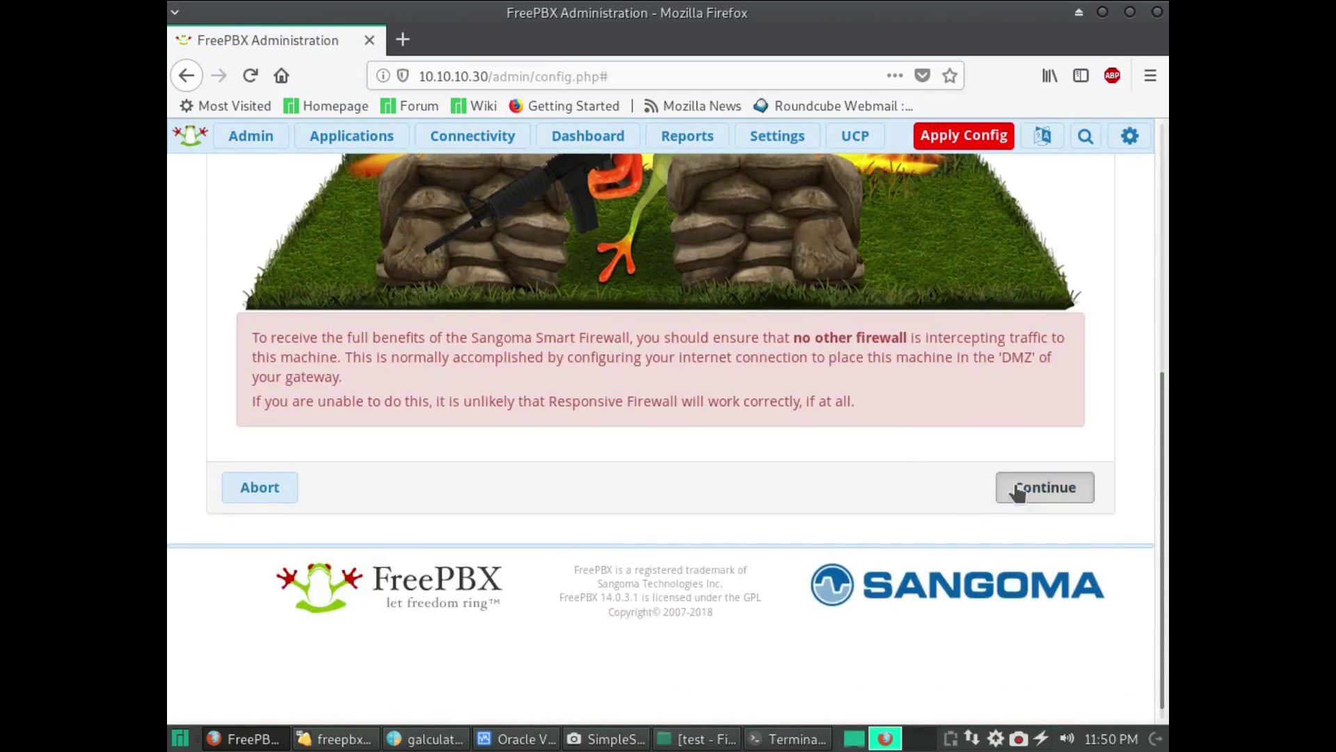
{"action": "left_click", "coordinate": [1049, 348]}
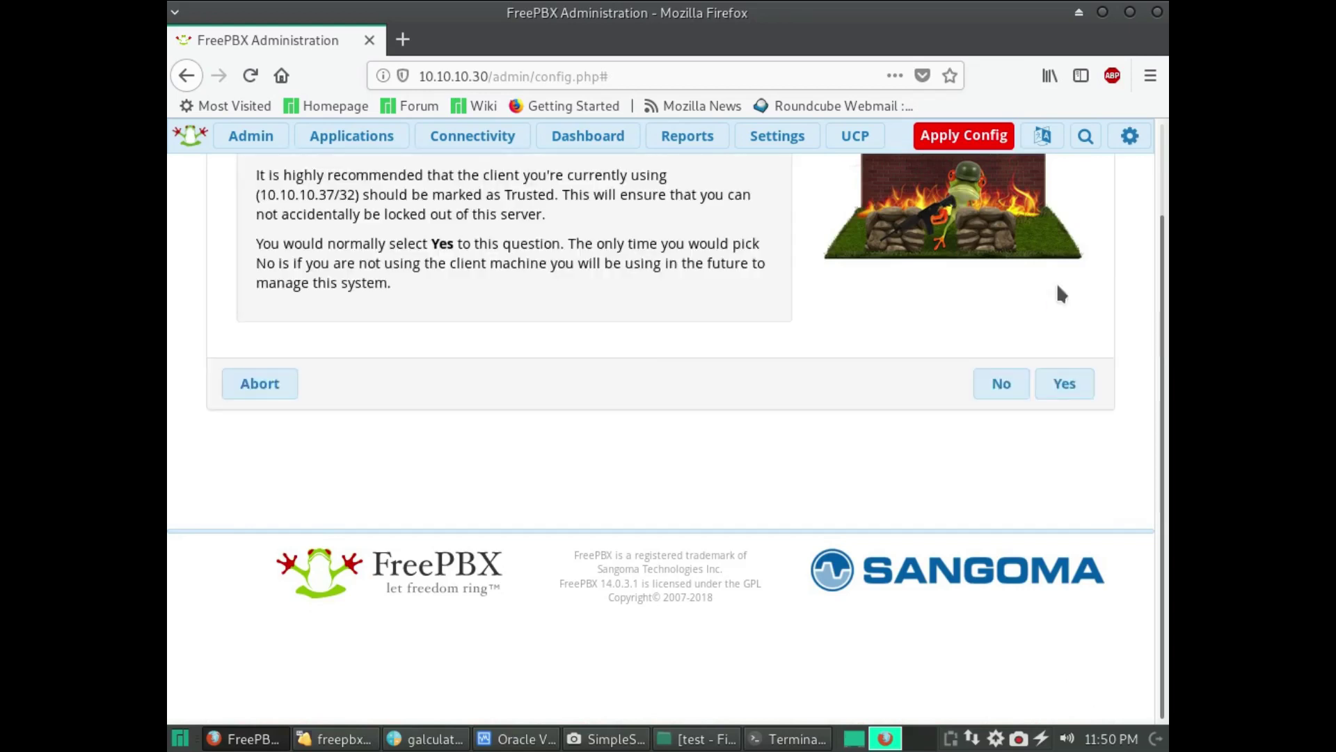
{"action": "left_click", "coordinate": [1052, 388]}
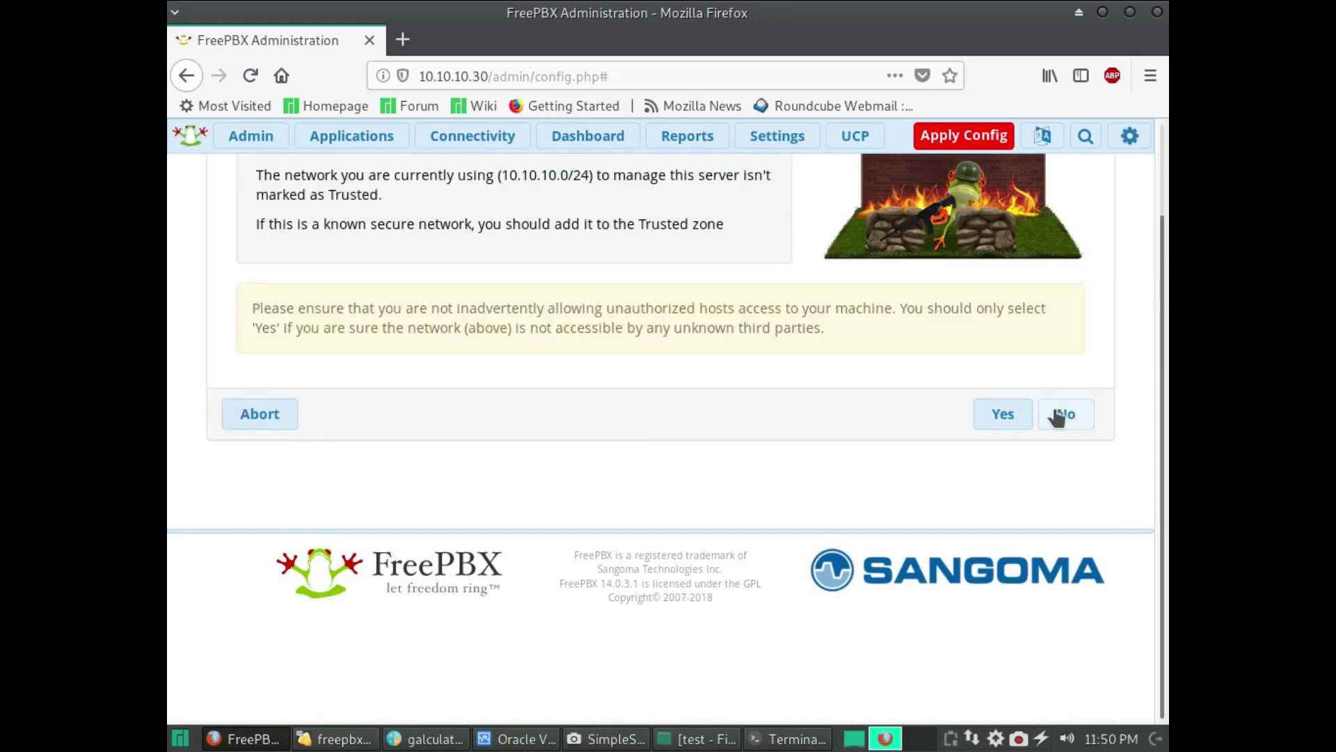
{"action": "left_click", "coordinate": [1002, 416]}
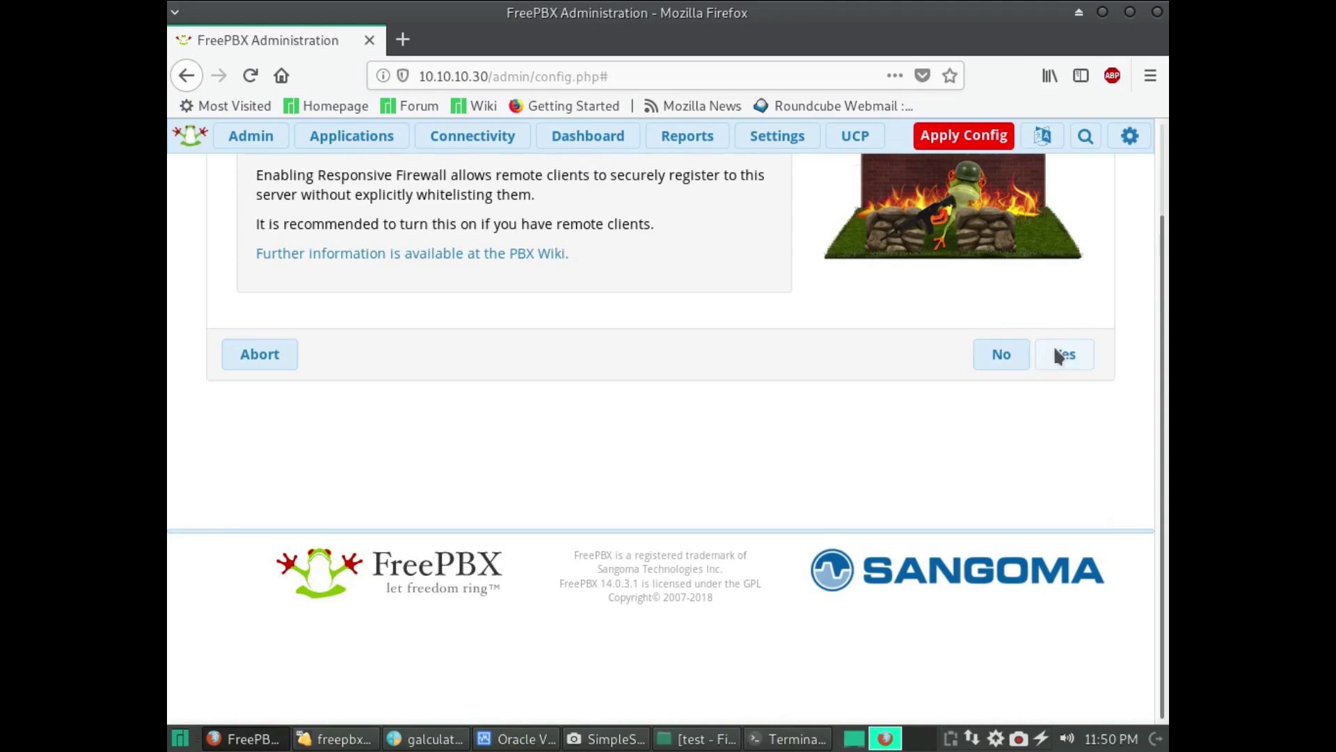
{"action": "left_click", "coordinate": [1057, 355]}
{"action": "left_click", "coordinate": [1080, 521]}
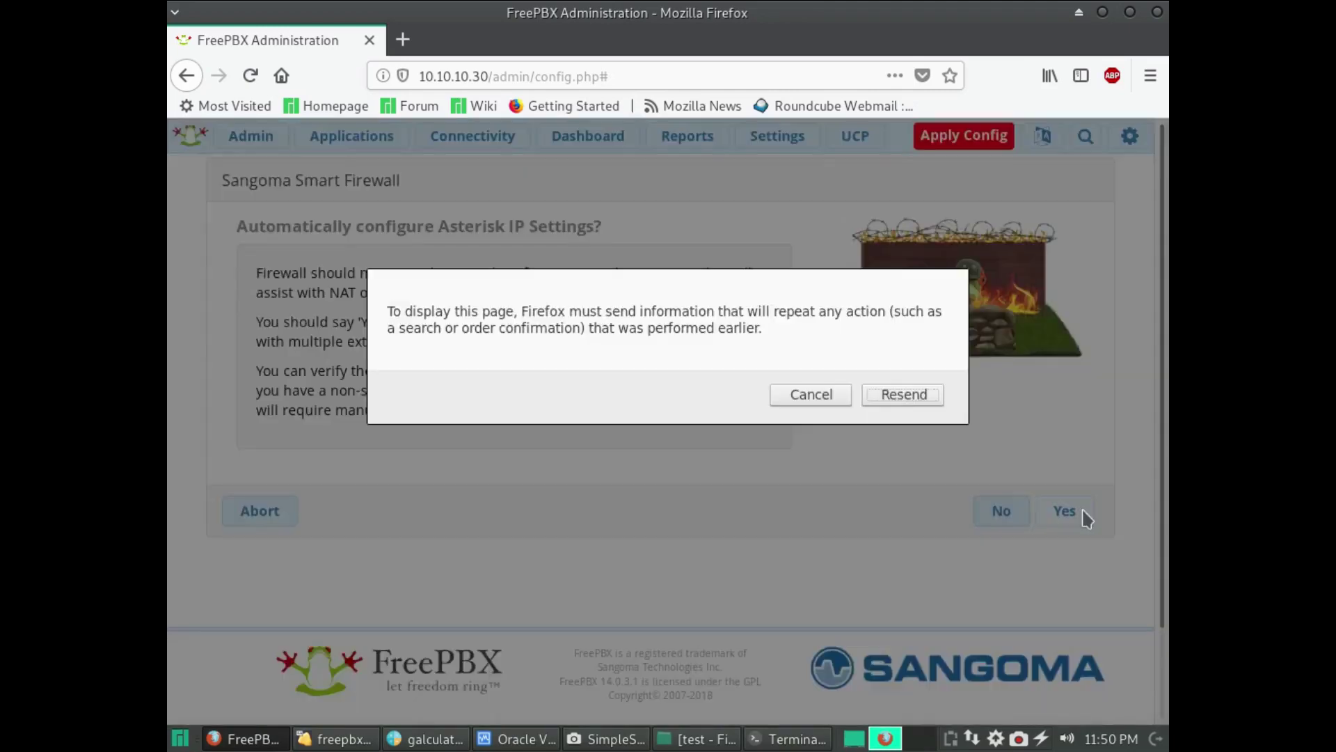
{"action": "left_click", "coordinate": [884, 398]}
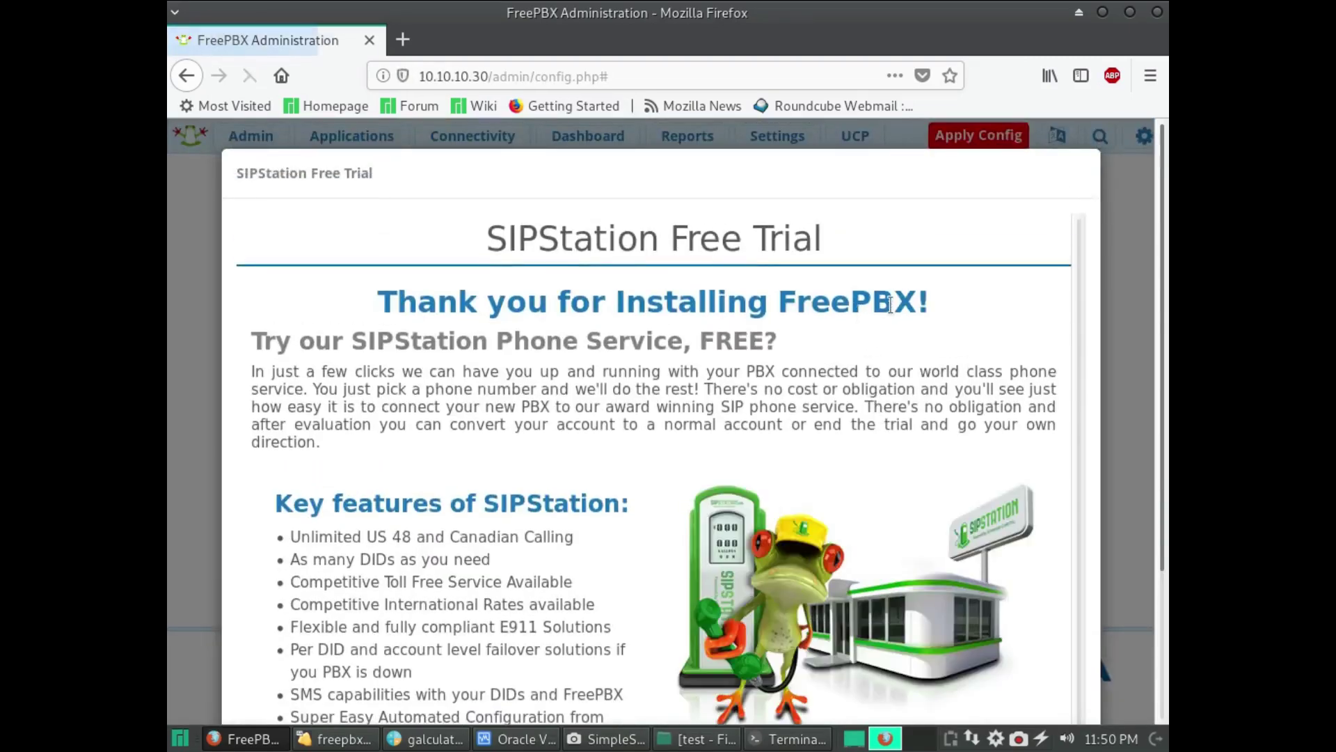
- Decline the SIPStation trial, close the Sangoma tab, and apply the pending configuration
{"action": "scroll", "coordinate": [898, 452], "scroll_direction": "down", "scroll_amount": 3}
{"action": "left_click", "coordinate": [887, 657]}
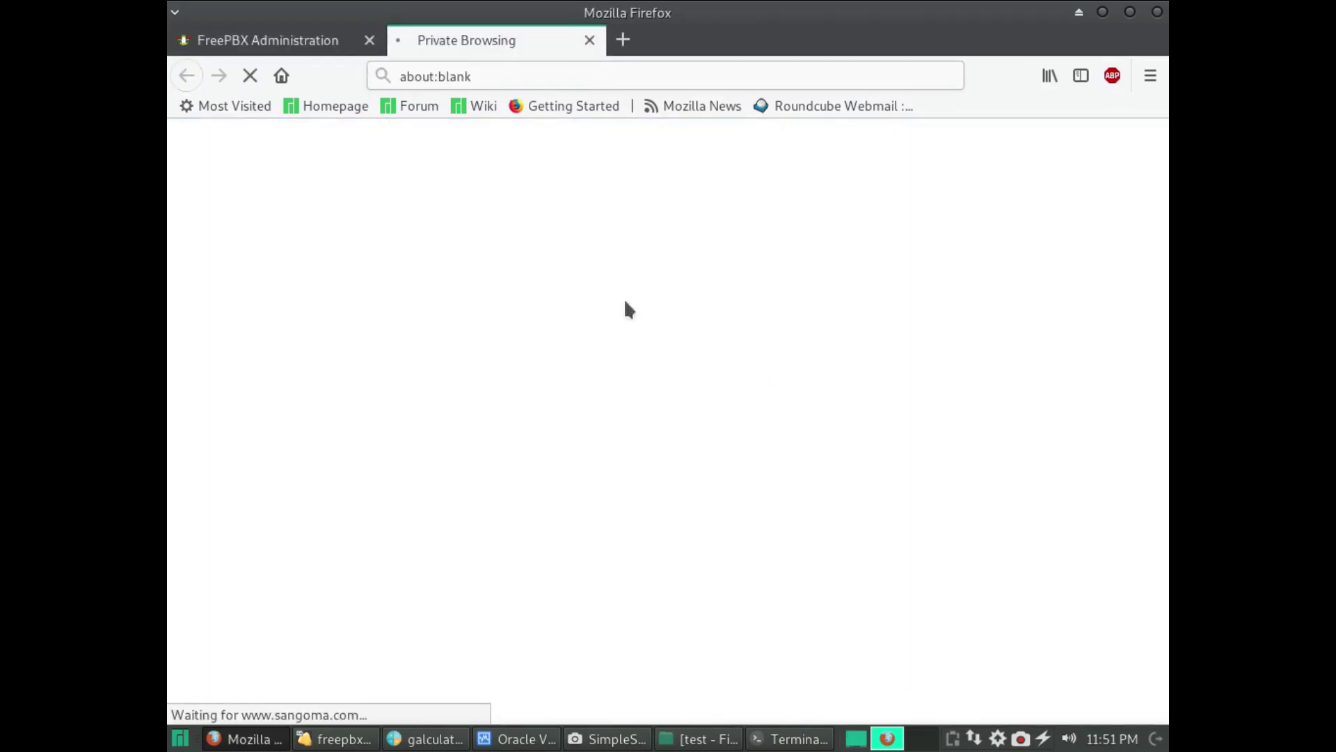
{"action": "left_click", "coordinate": [590, 41]}
{"action": "left_click", "coordinate": [957, 137]}
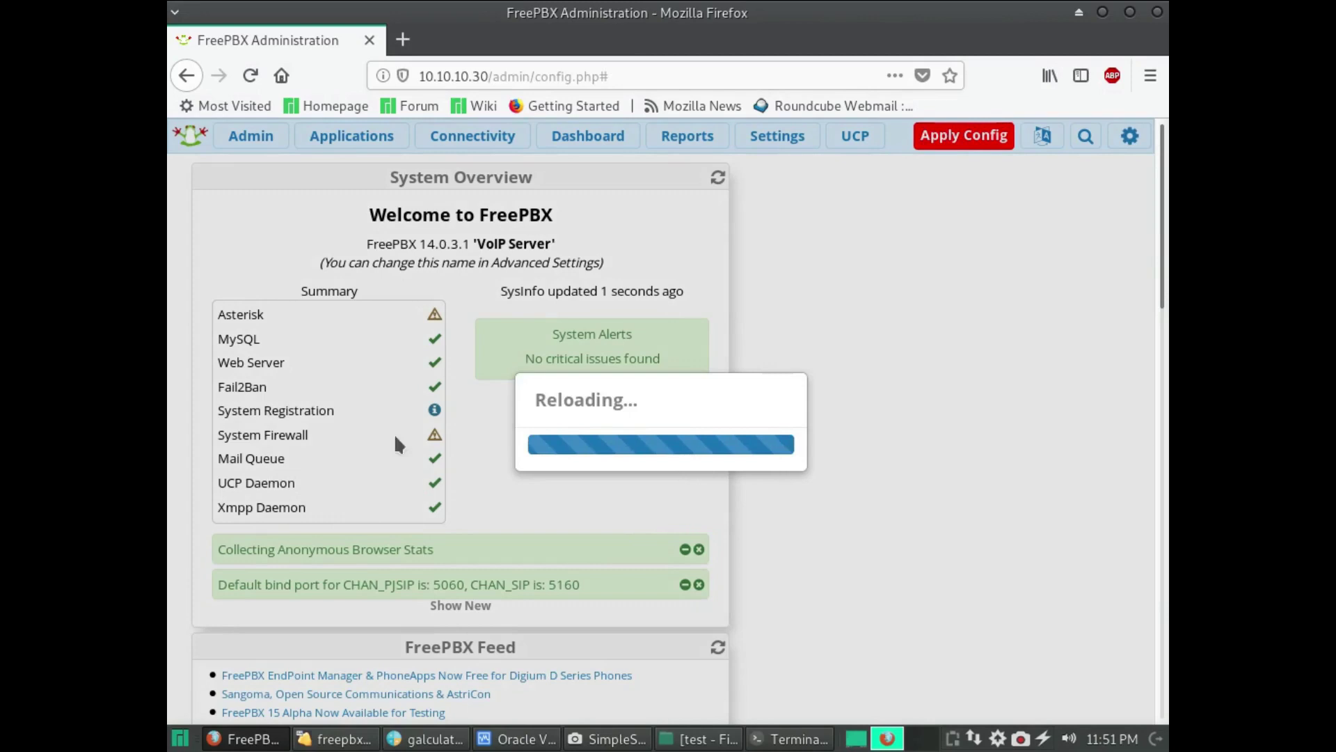
- Open Admin > System Admin > Activation and start activating the machine
{"action": "mouse_move", "coordinate": [420, 403]}
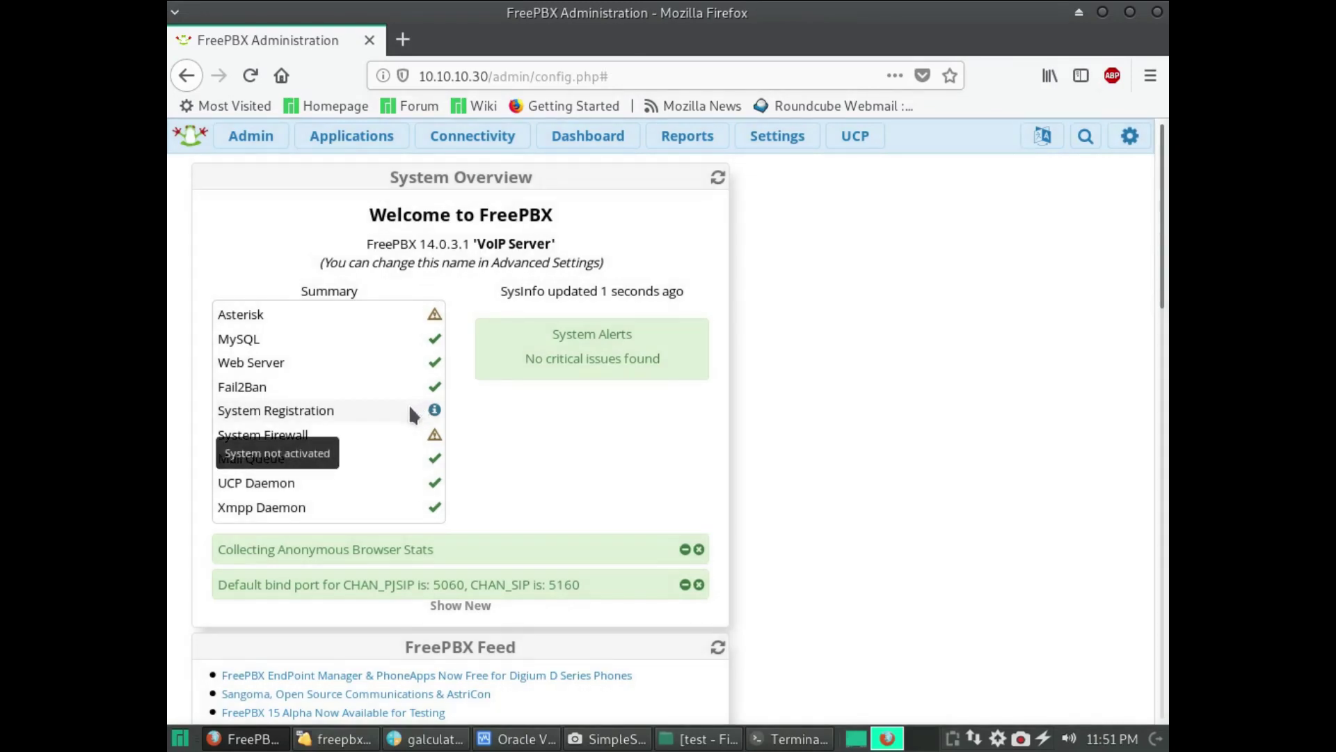
{"action": "left_click", "coordinate": [244, 139]}
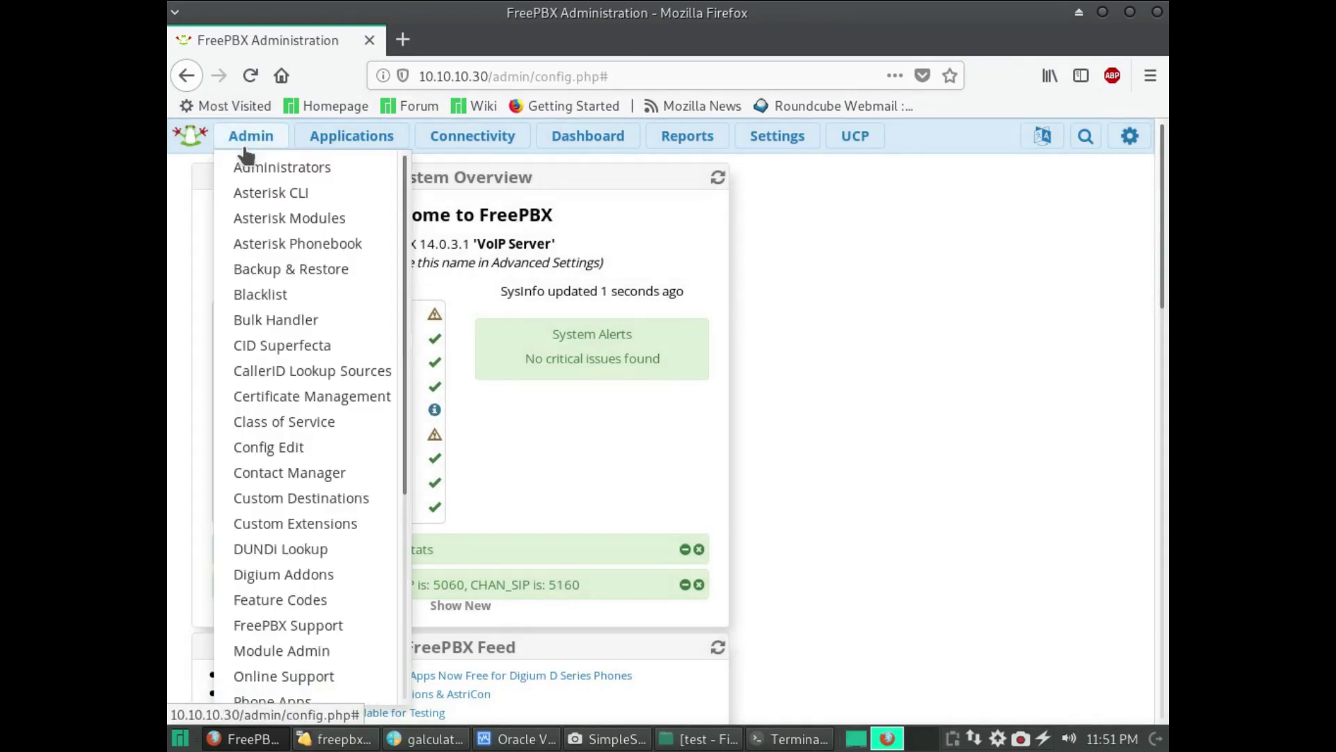
{"action": "scroll", "coordinate": [307, 452], "scroll_direction": "down", "scroll_amount": 5}
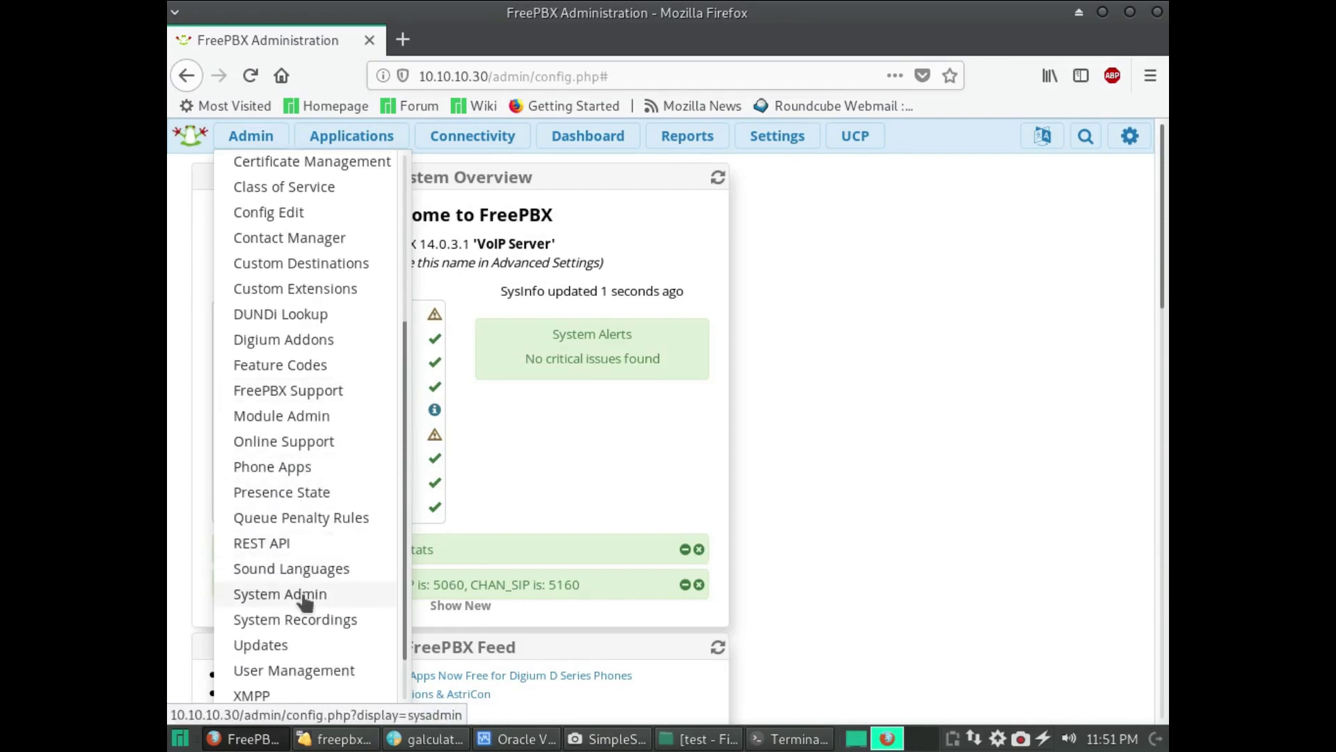
{"action": "left_click", "coordinate": [305, 595]}
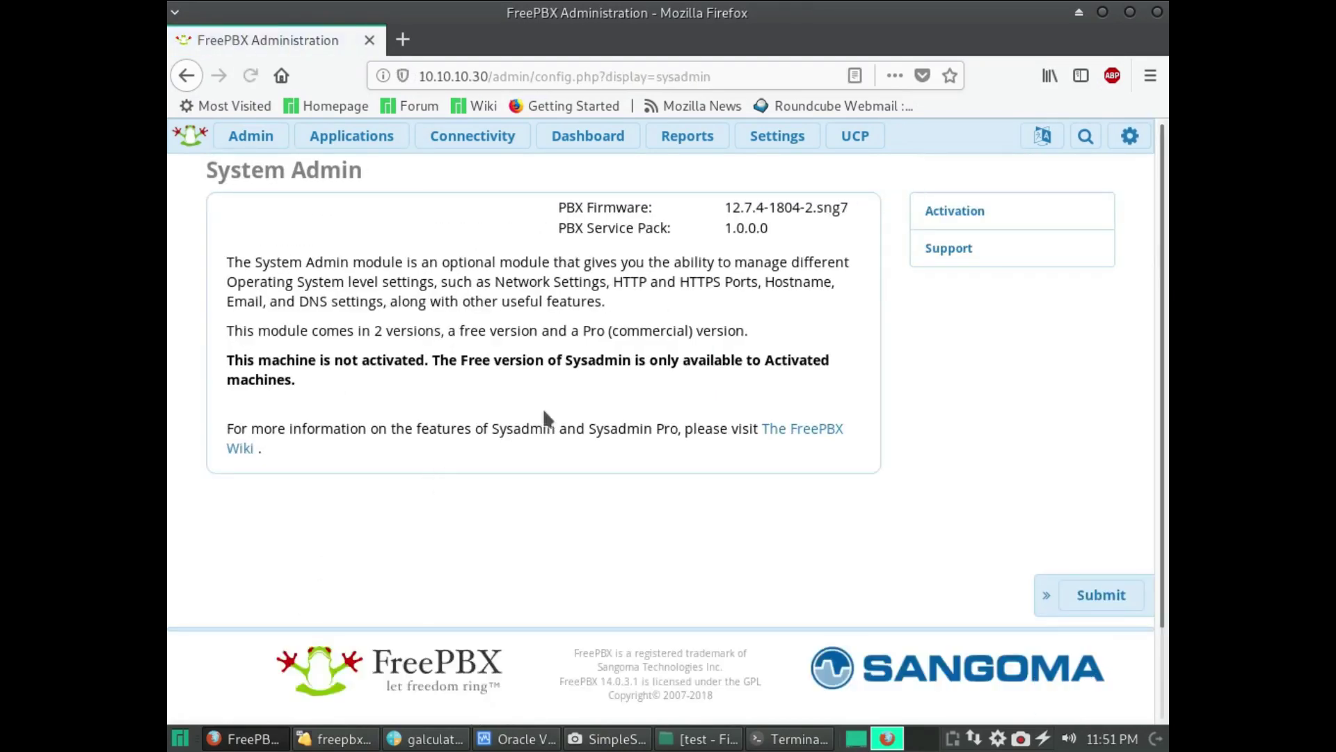
{"action": "left_click", "coordinate": [959, 218]}
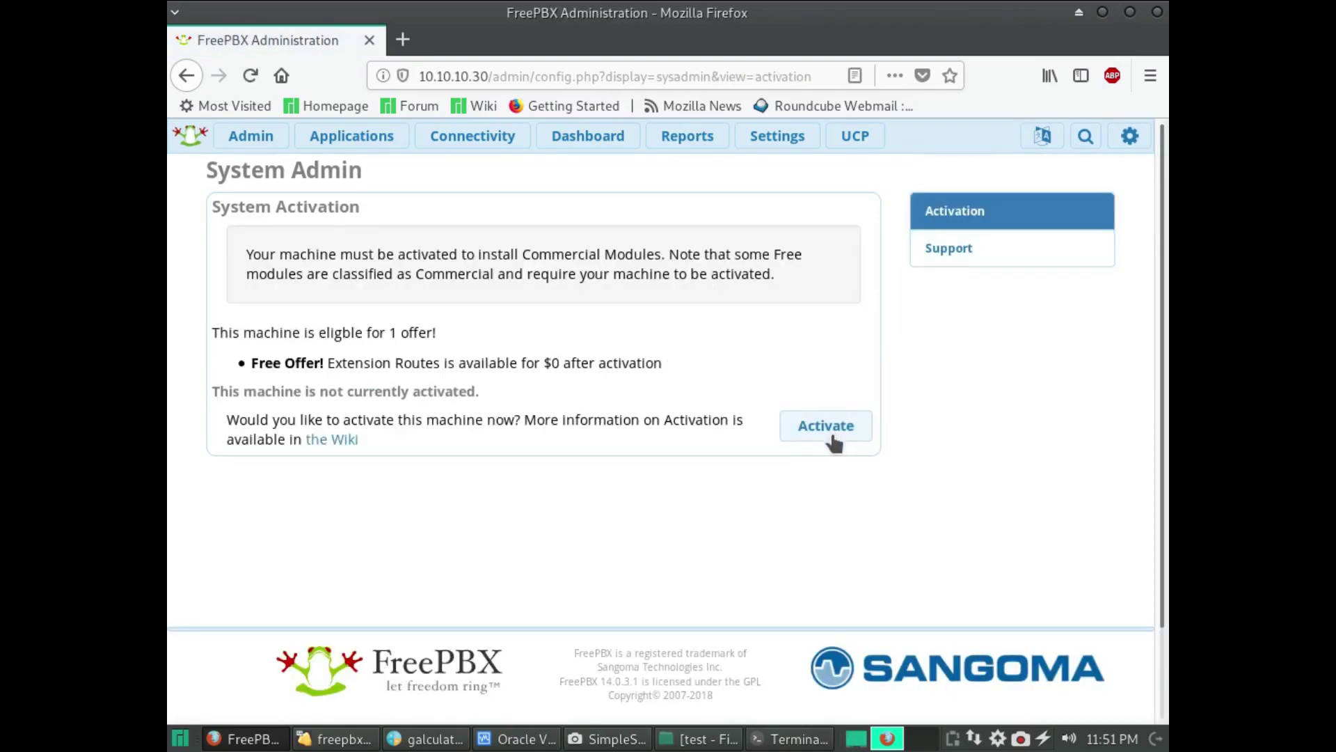
{"action": "left_click", "coordinate": [831, 437]}
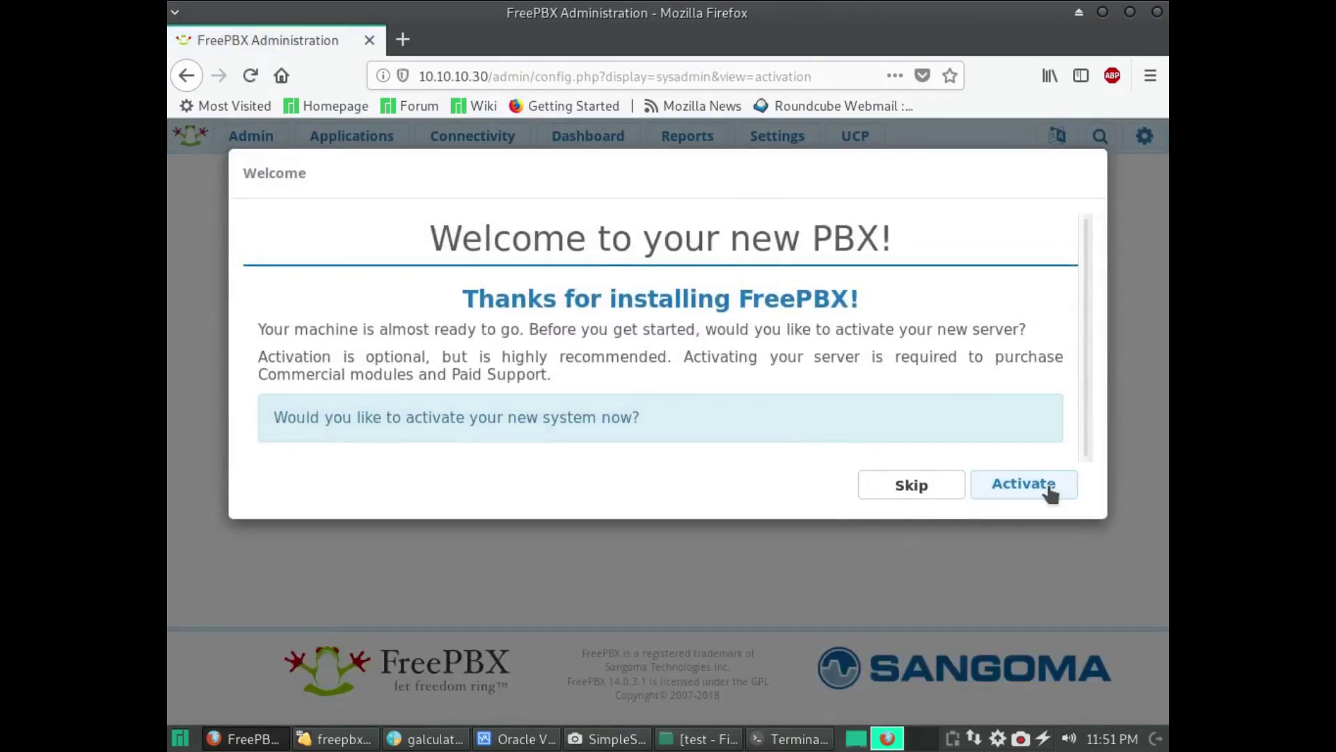
- Sign in with the portal account's e-mail and password, then confirm the account details form
{"action": "left_click", "coordinate": [1047, 487]}
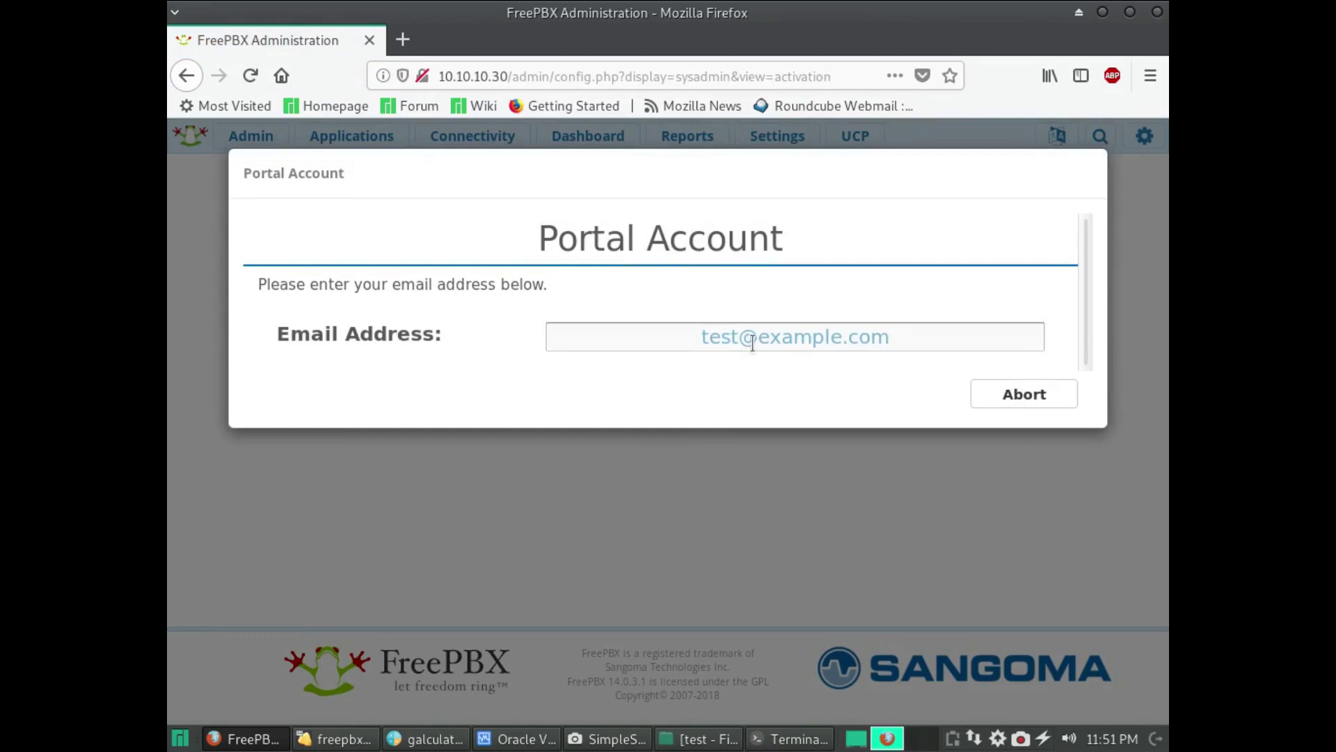
{"action": "left_click", "coordinate": [753, 332]}
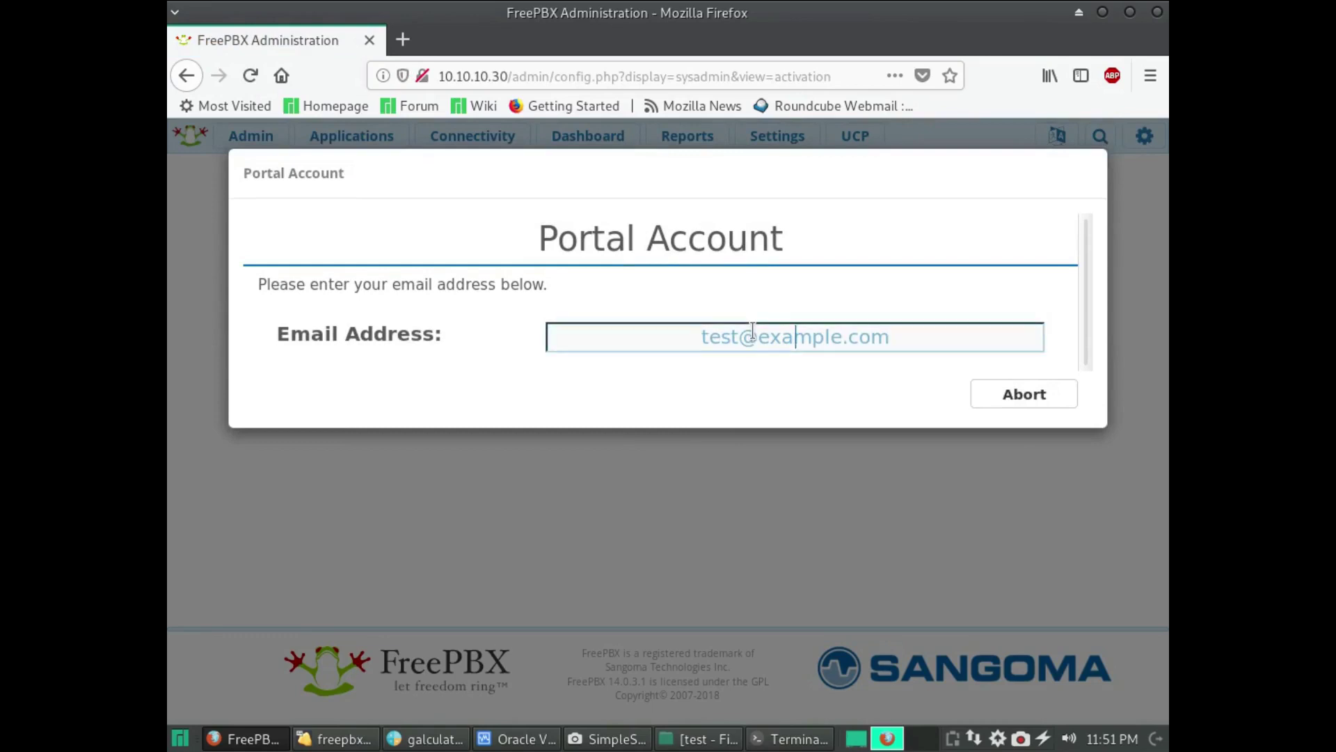
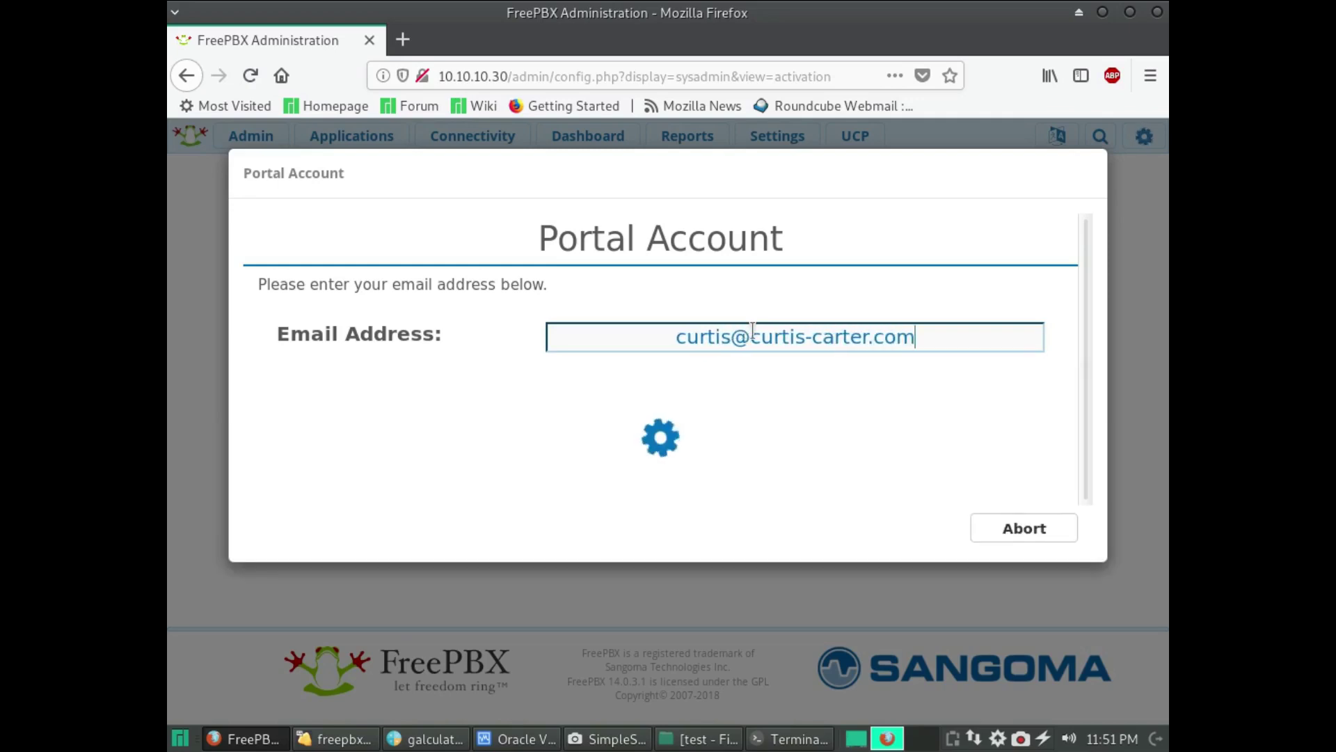
{"action": "type", "text": "••••••••"}
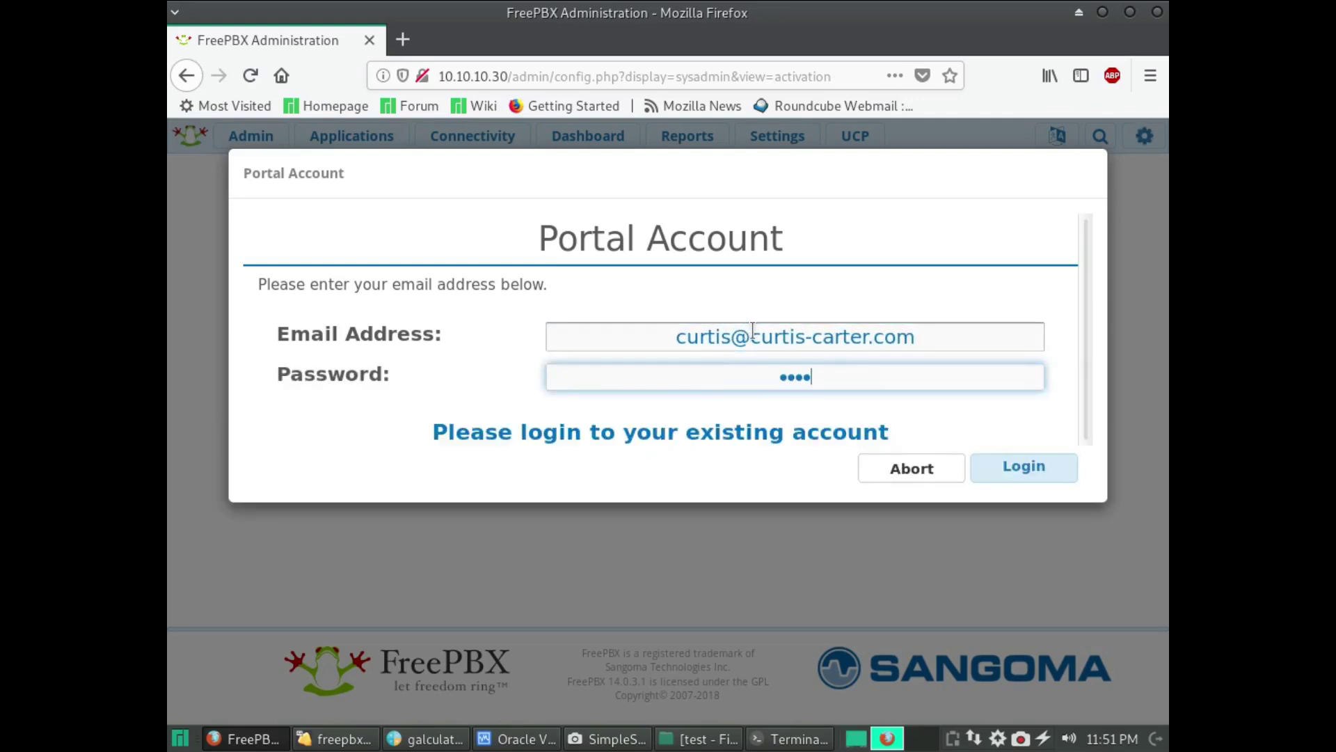
{"action": "type", "text": "•"}
{"action": "key", "text": "Return"}
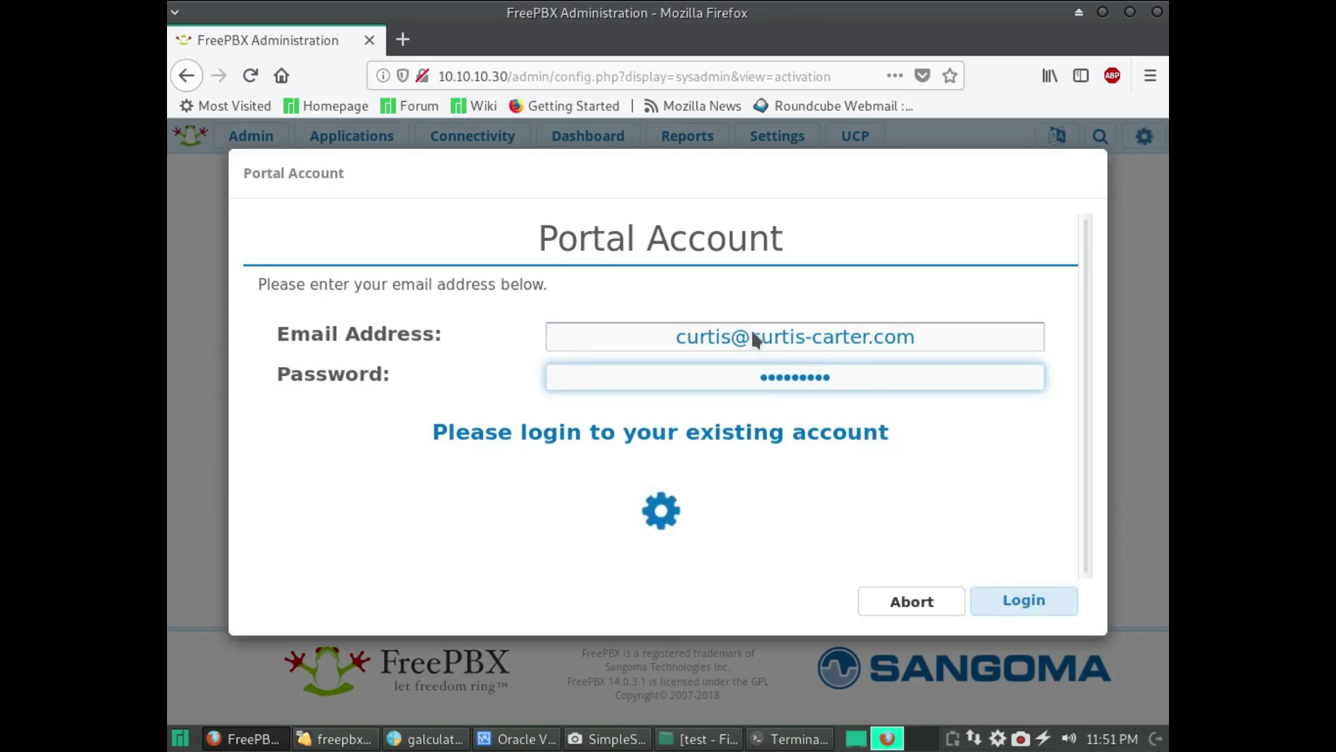
{"action": "scroll", "coordinate": [696, 432], "scroll_direction": "down", "scroll_amount": 6}
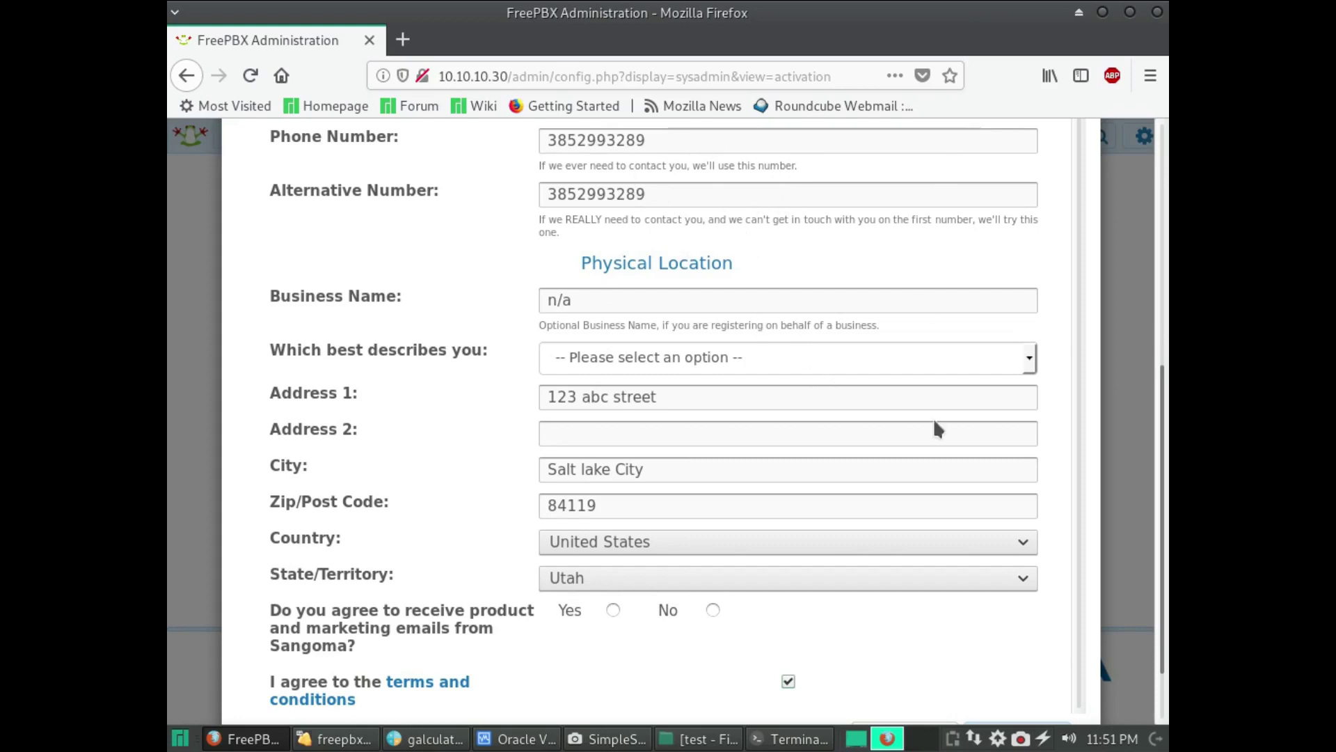
{"action": "scroll", "coordinate": [935, 423], "scroll_direction": "down", "scroll_amount": 2}
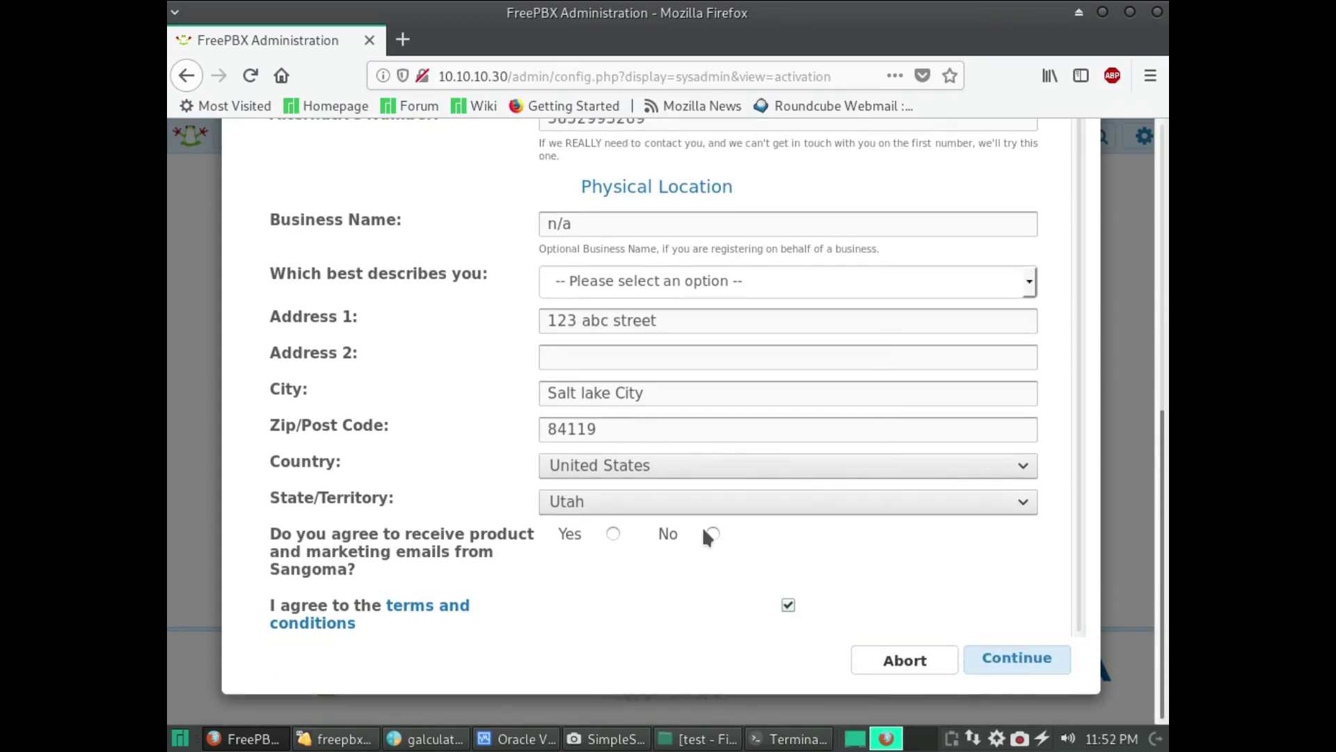
{"action": "left_click", "coordinate": [996, 650]}
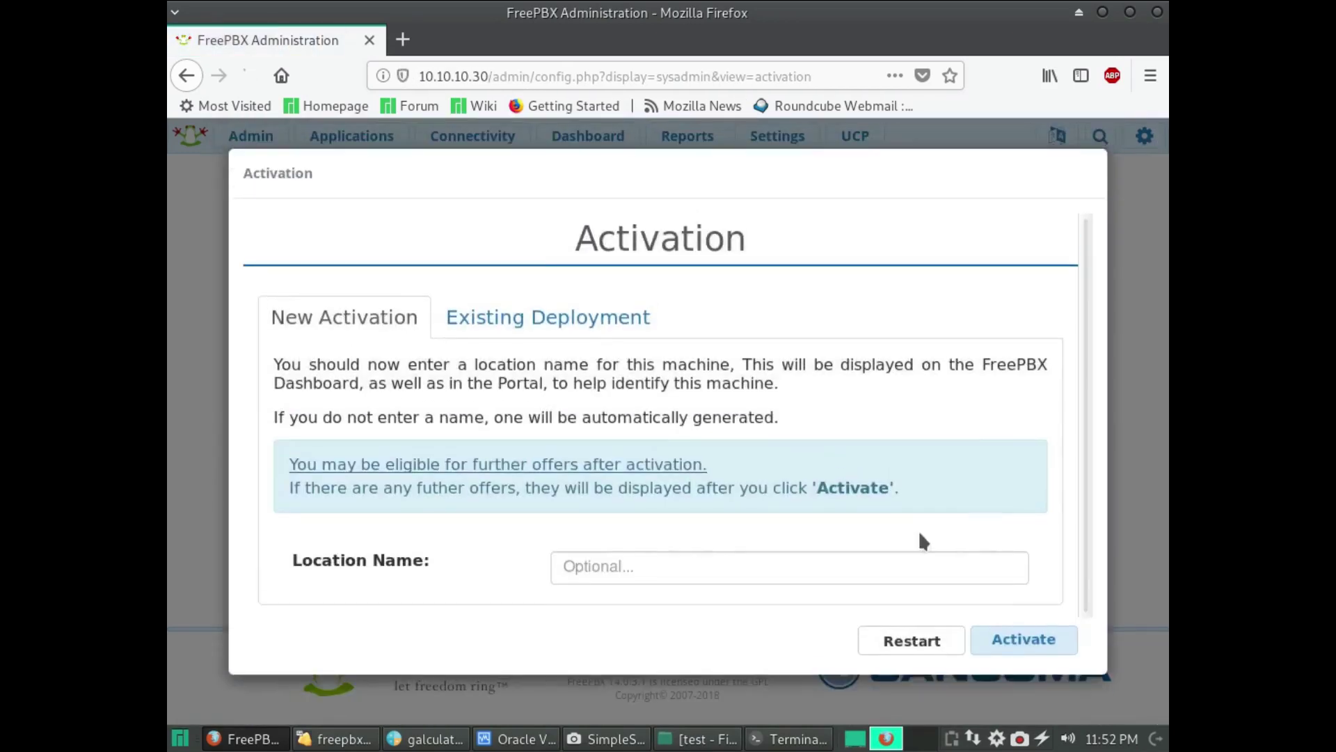
- Activate the machine as a new deployment with location name 'Rack's house'
{"action": "left_click", "coordinate": [532, 313]}
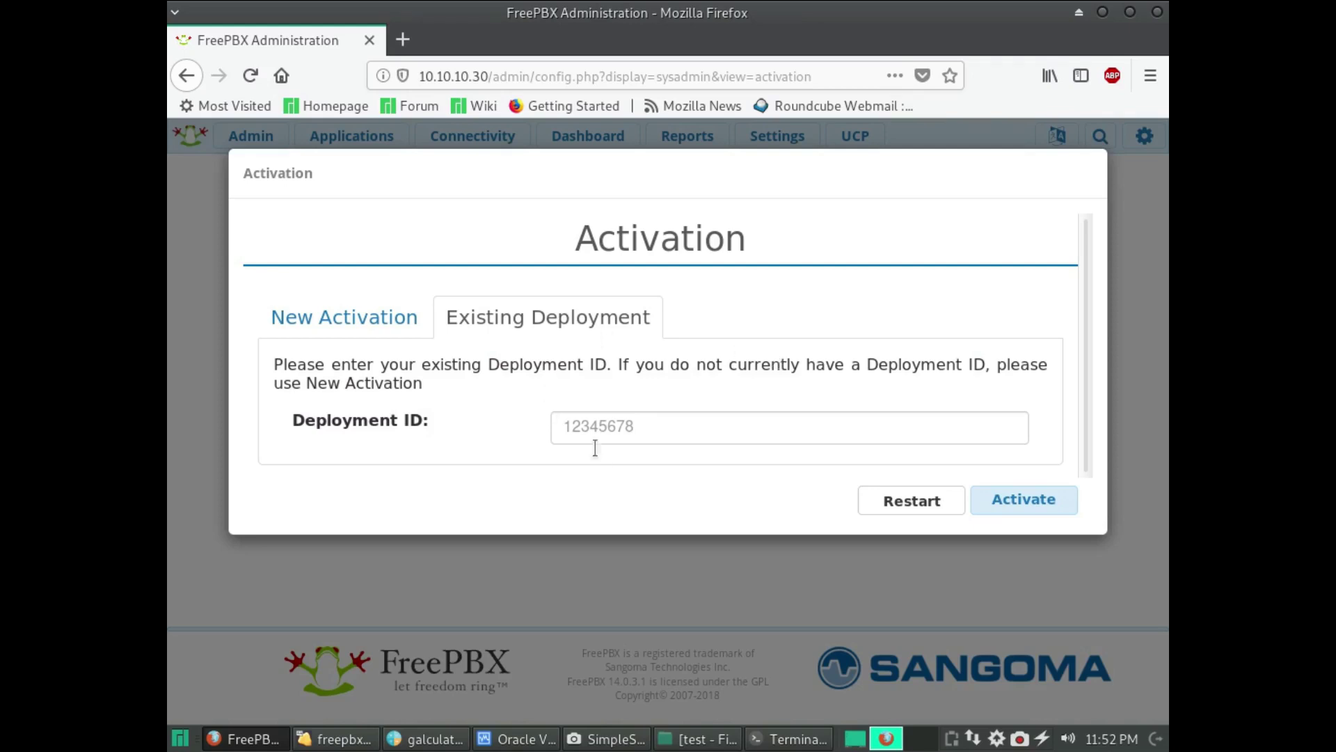
{"action": "left_click", "coordinate": [388, 309]}
{"action": "left_click", "coordinate": [633, 560]}
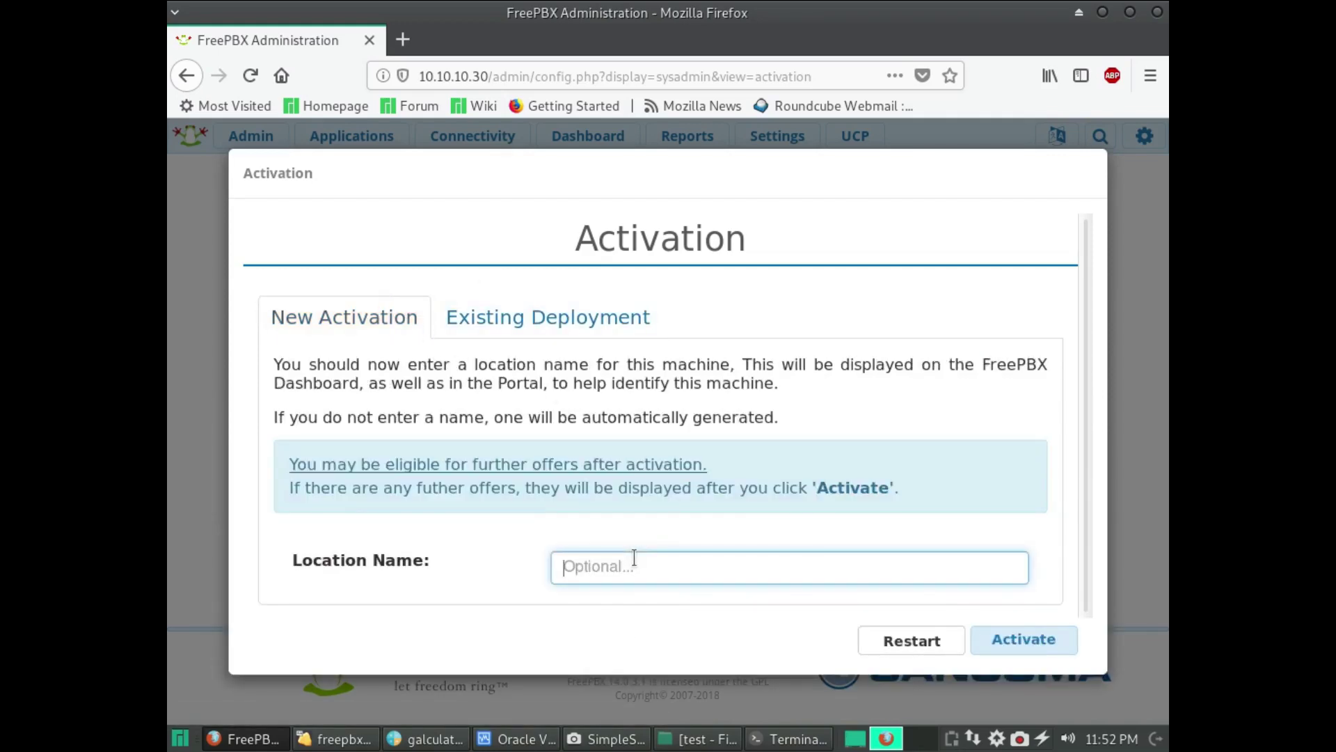
{"action": "type", "text": "Rack's house"}
{"action": "key", "text": "Return"}
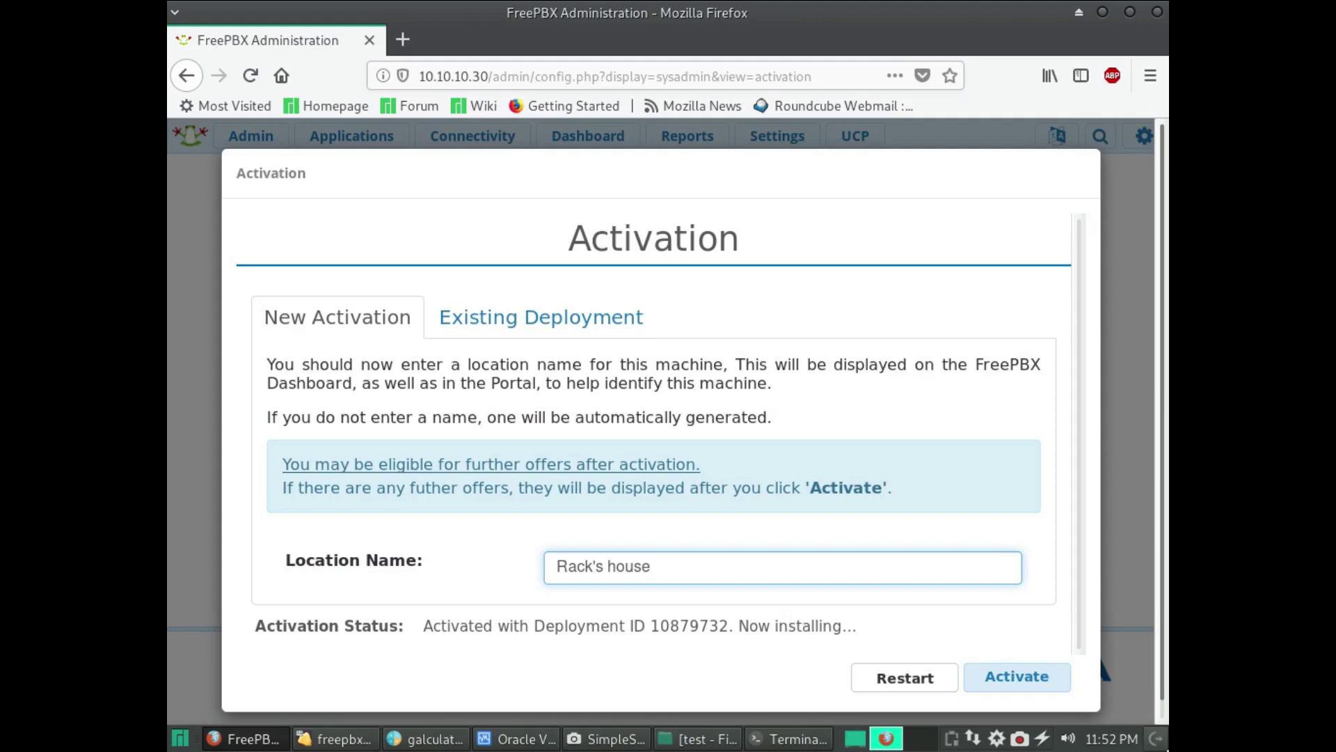
{"action": "left_click", "coordinate": [1044, 687]}
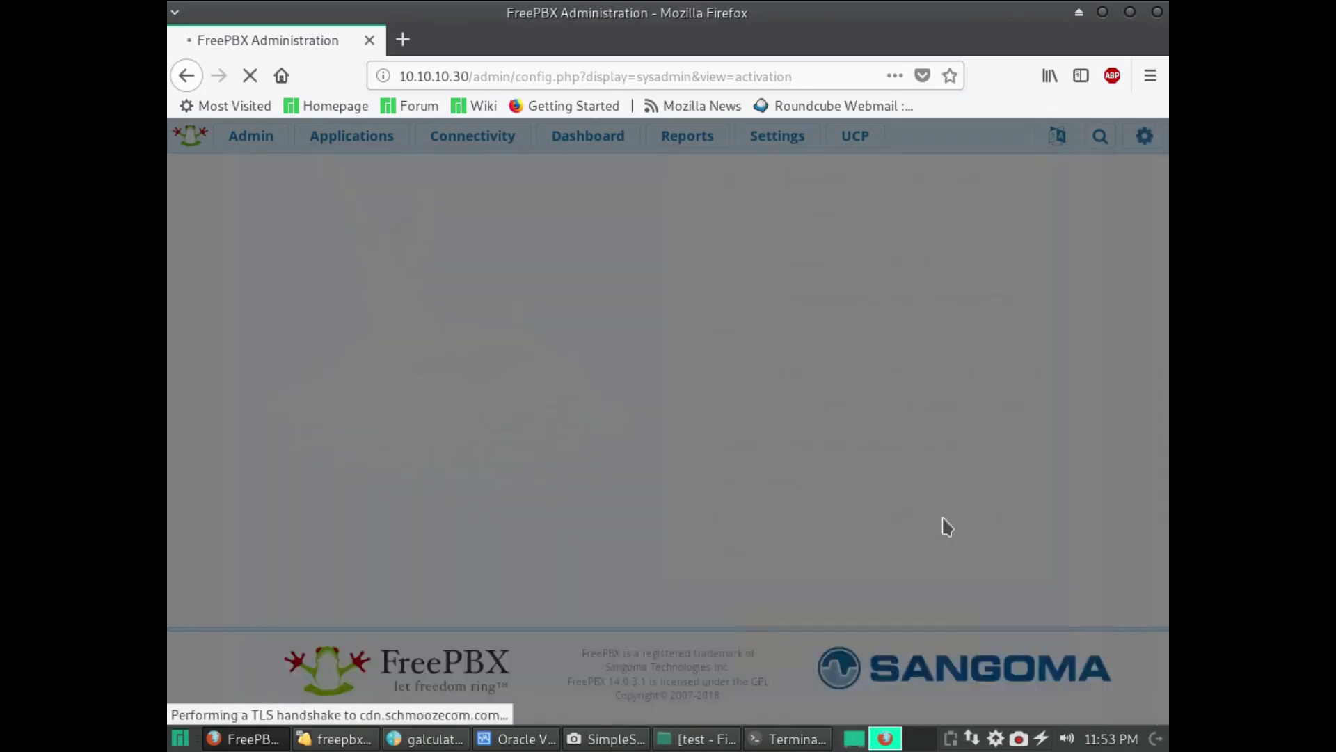
- Skip the PBXact and Sangoma Phones offers, then bring the terminal window forward
{"action": "scroll", "coordinate": [883, 524], "scroll_direction": "down", "scroll_amount": 3}
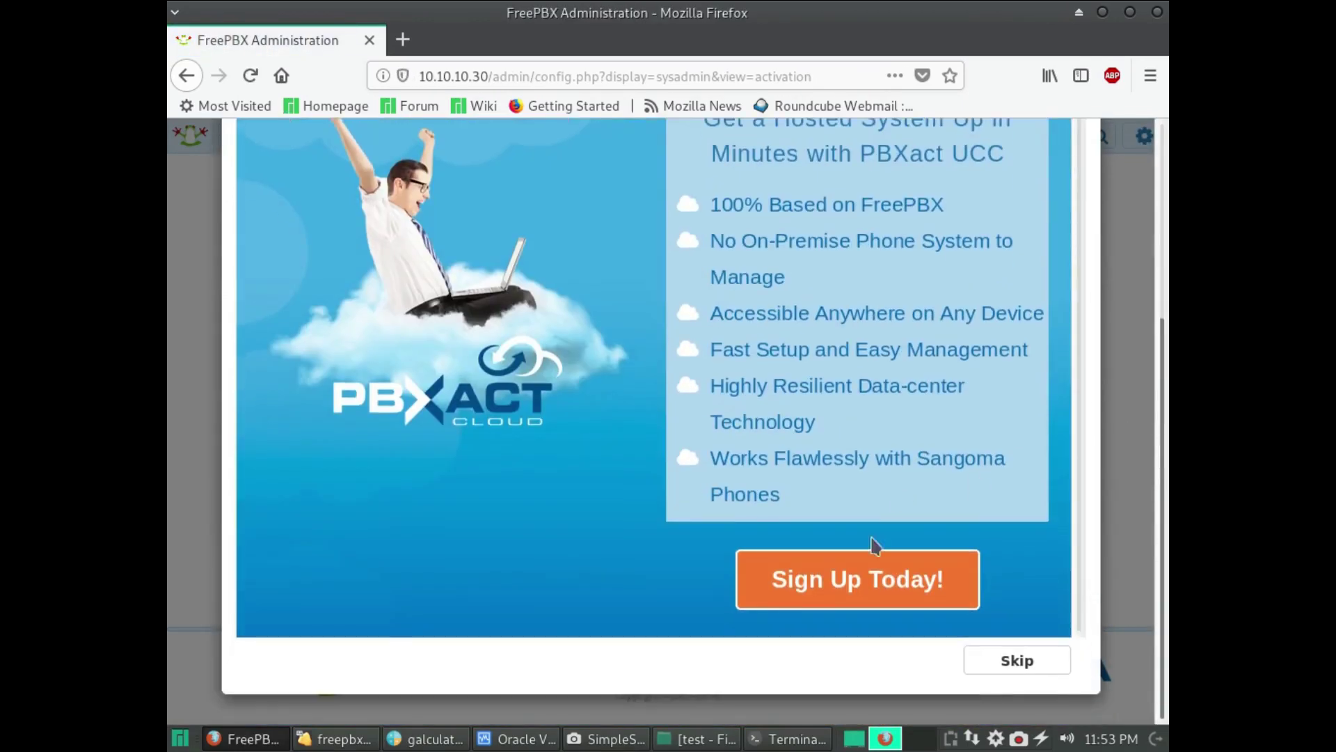
{"action": "left_click", "coordinate": [1059, 670]}
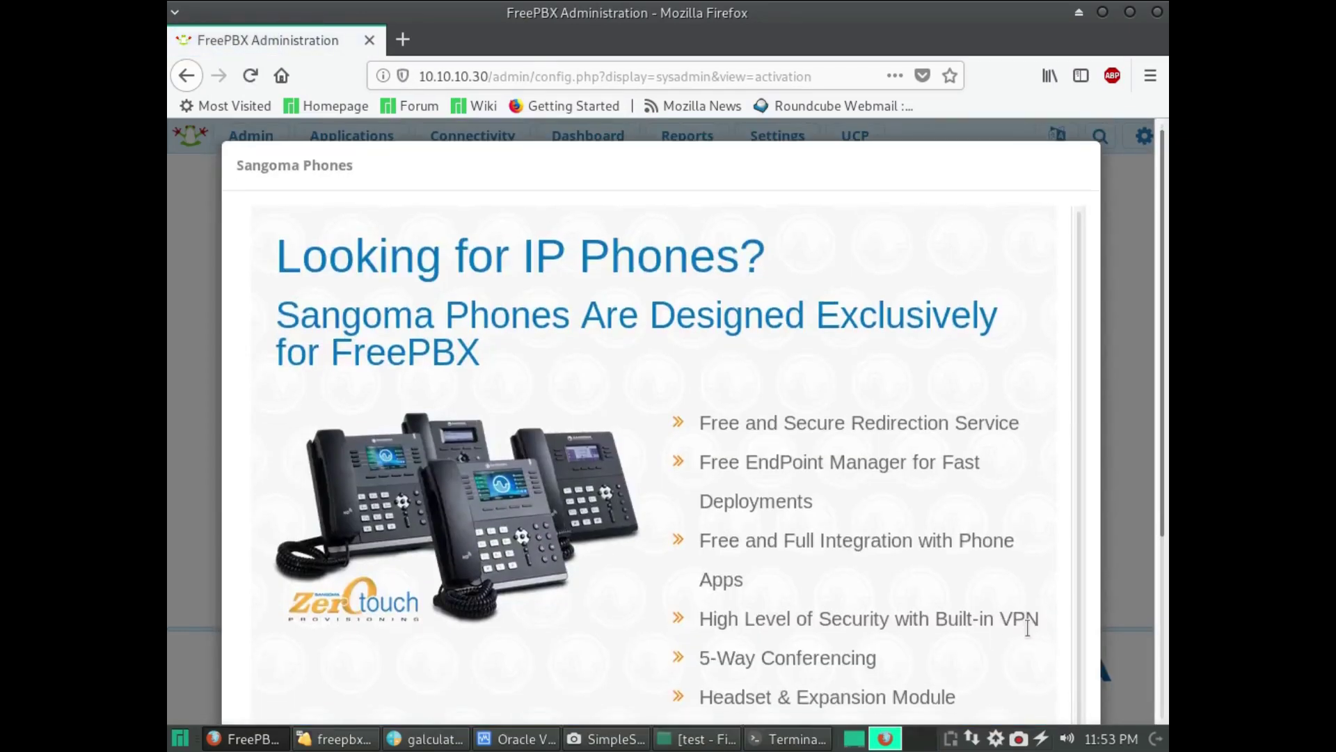
{"action": "scroll", "coordinate": [972, 643], "scroll_direction": "down", "scroll_amount": 3}
{"action": "left_click", "coordinate": [1036, 674]}
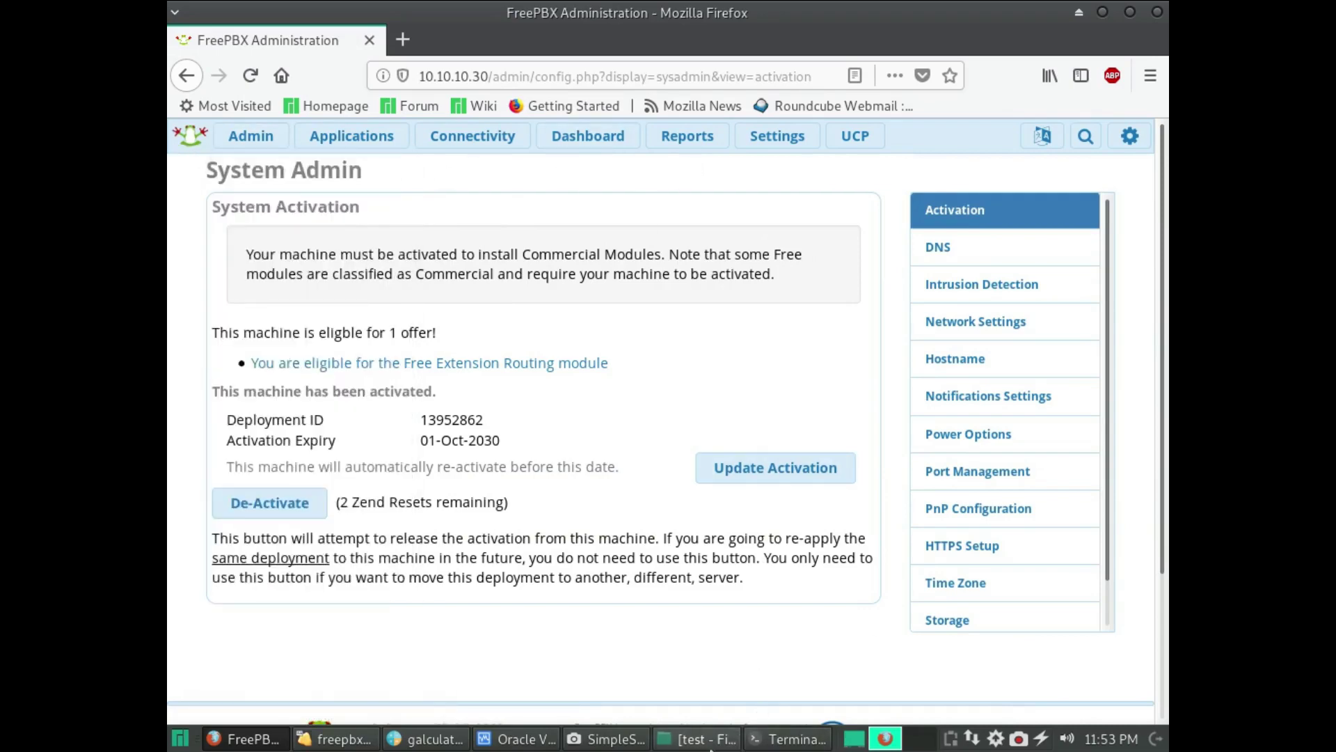
{"action": "left_click", "coordinate": [790, 739]}
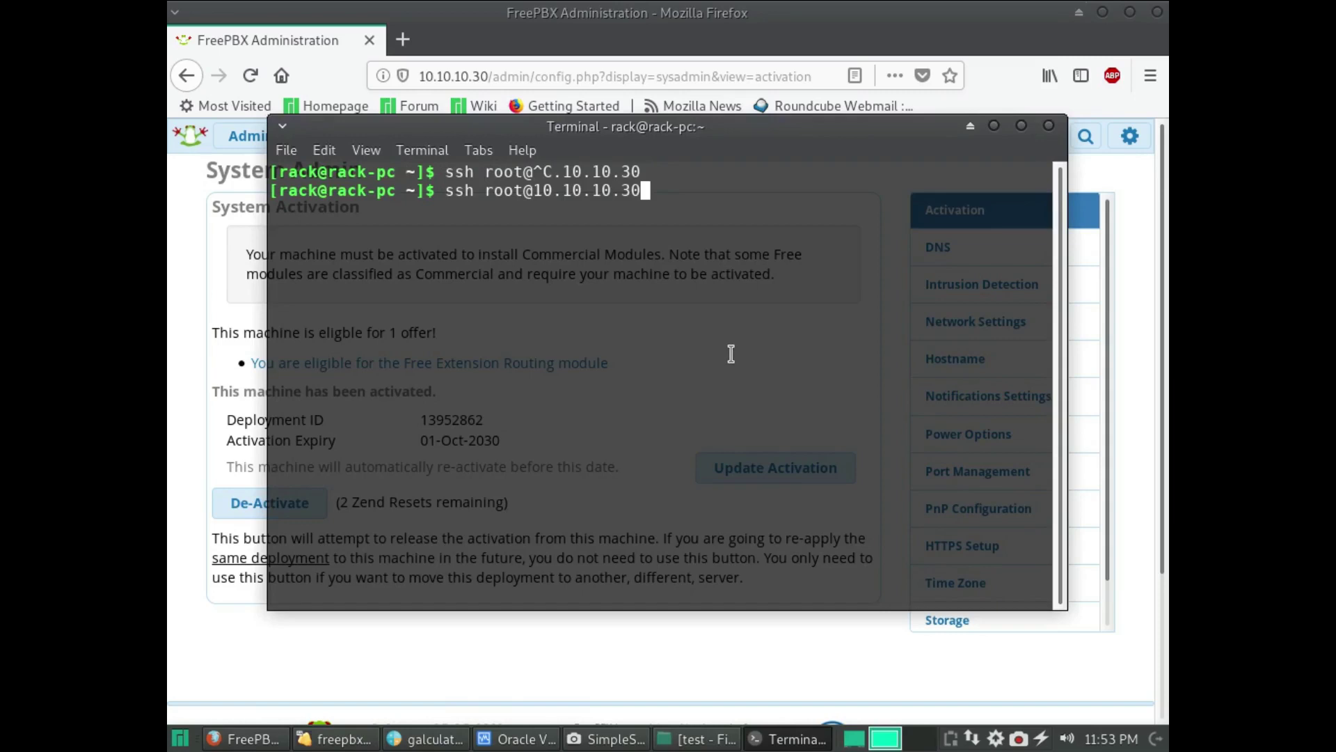
- SSH as root into 10.10.10.30, accept its host key, log in, and type yum update -y
{"action": "key", "text": "Return"}
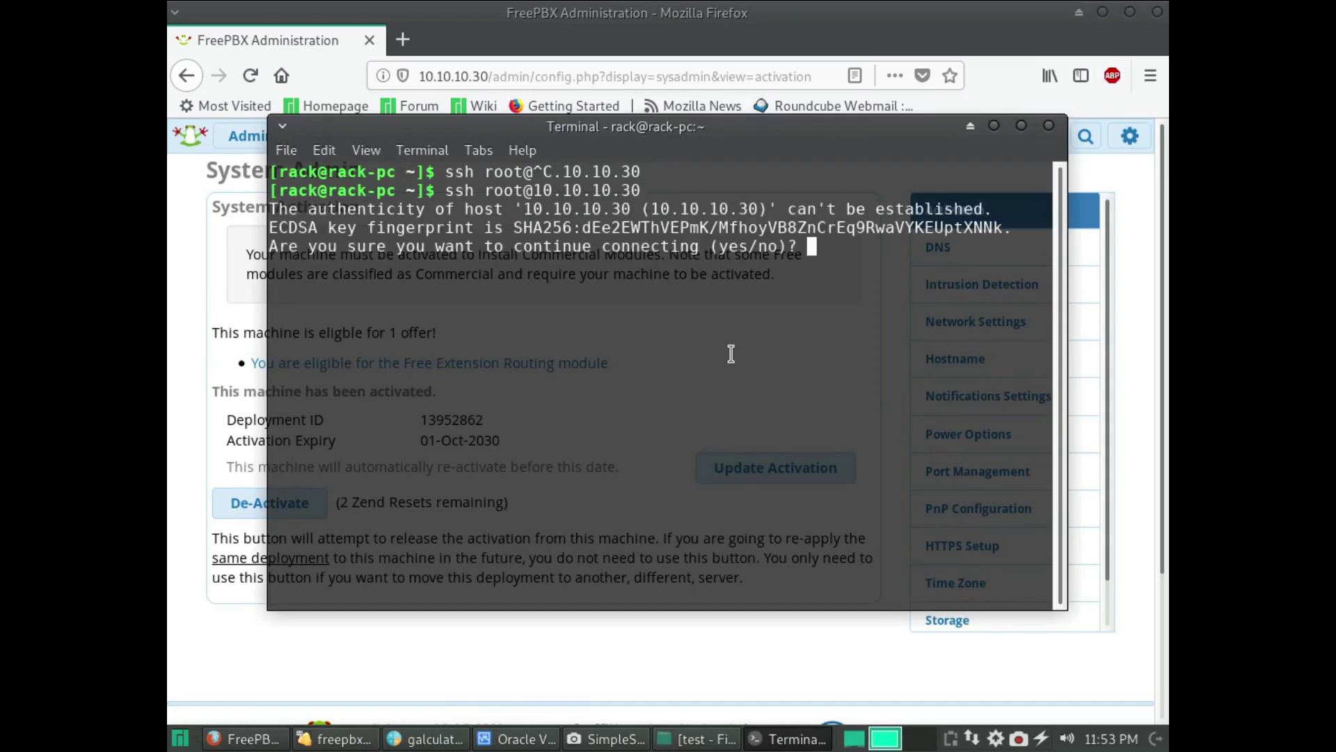
{"action": "type", "text": "yes"}
{"action": "key", "text": "Return"}
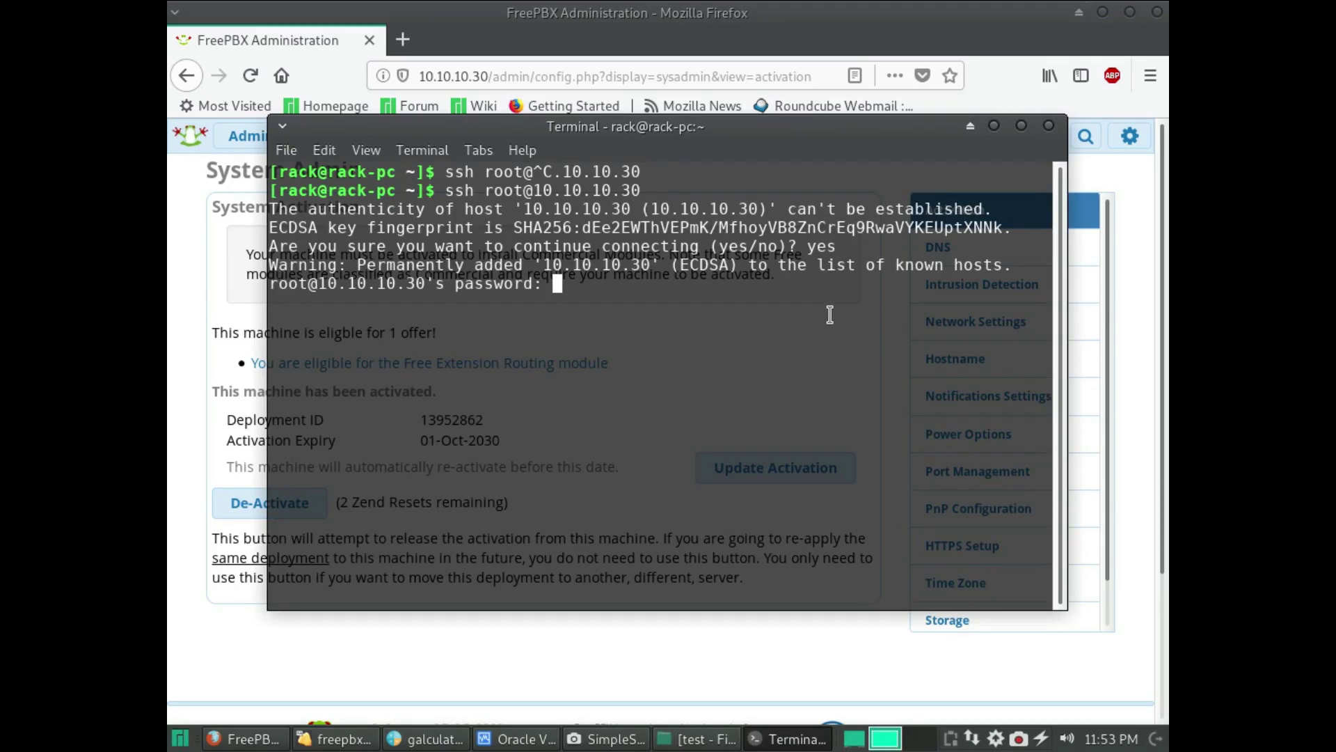
{"action": "key", "text": "Return"}
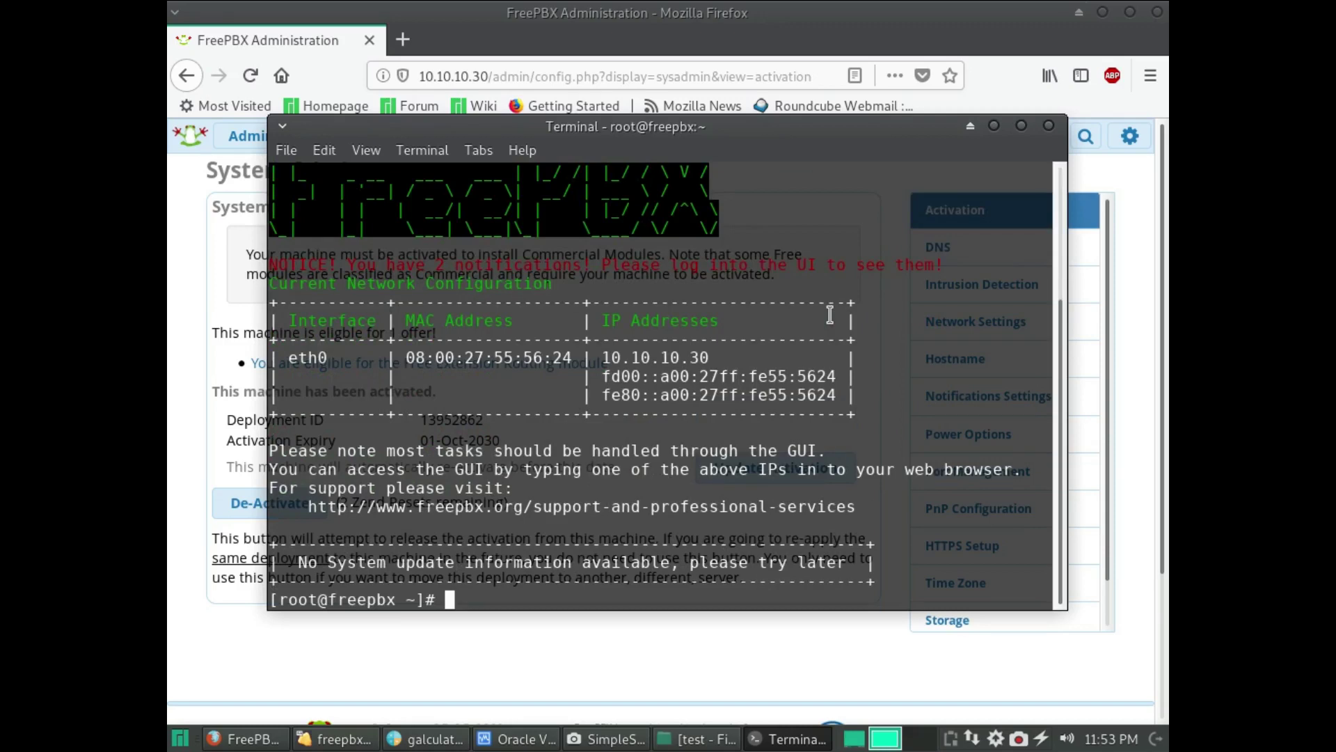
{"action": "type", "text": "yum update -y"}
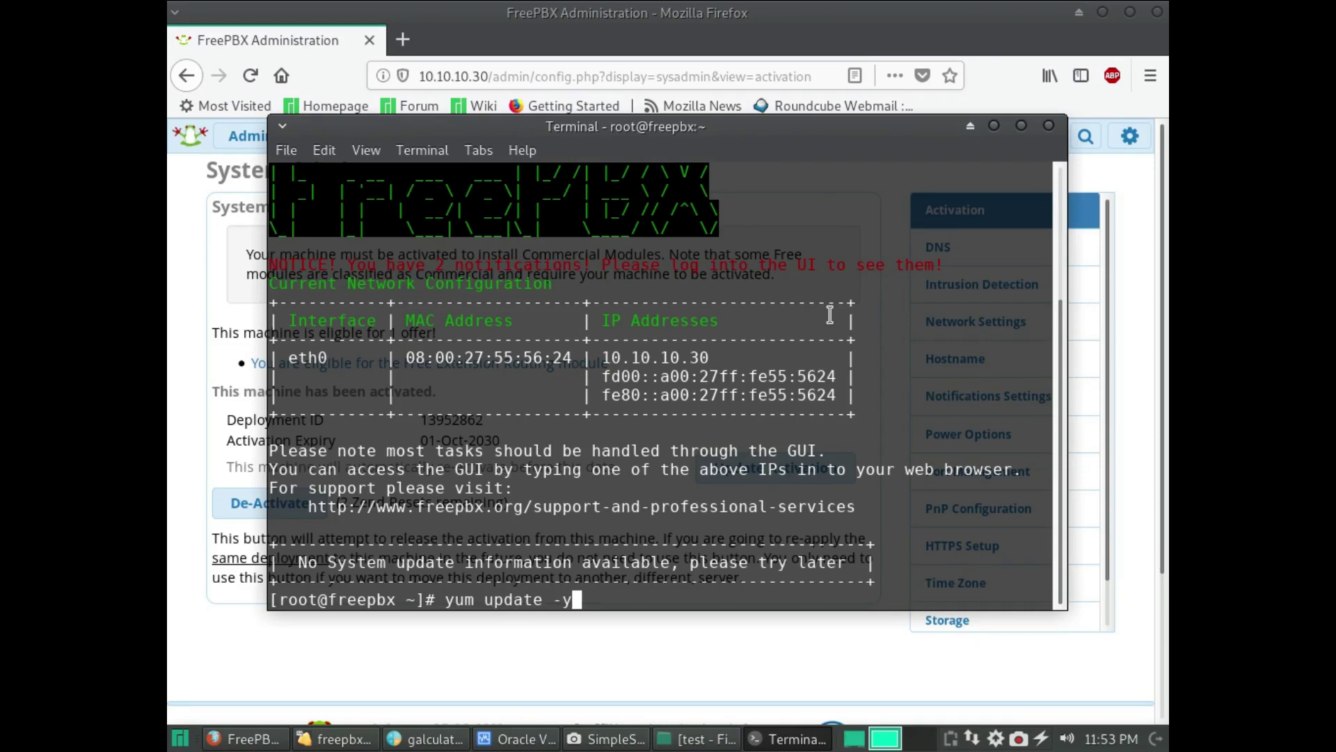
- Let the yum system update download and install its 111 packages, then start a new Firefox tab
{"action": "key", "text": "Return"}
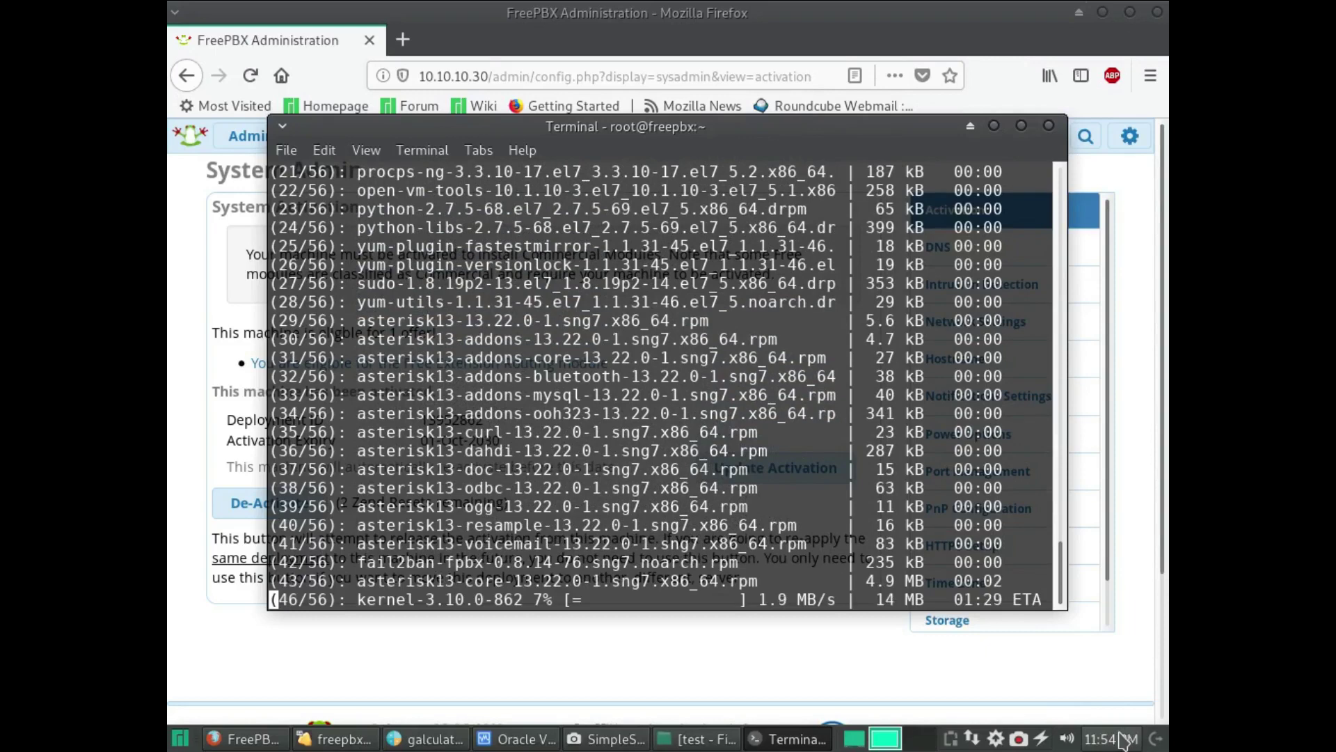
{"action": "mouse_move", "coordinate": [1127, 742]}
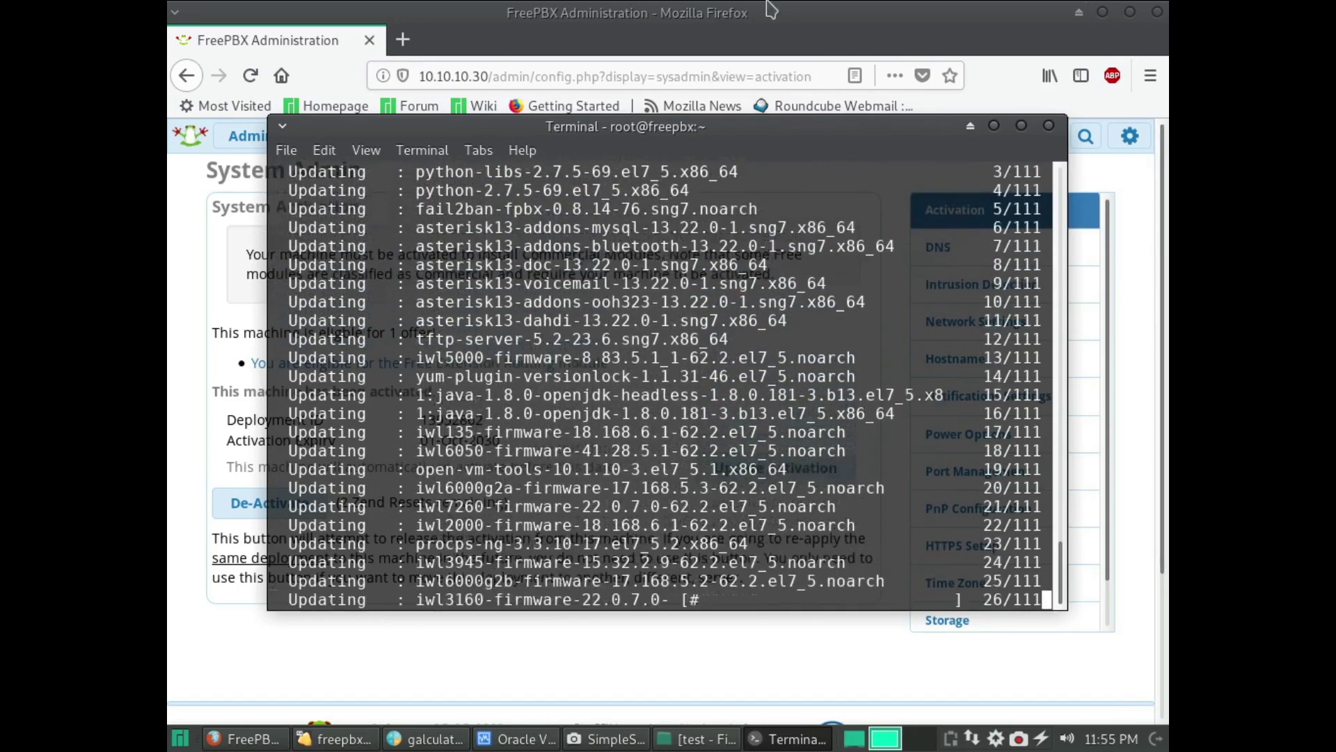
{"action": "left_click", "coordinate": [402, 39]}
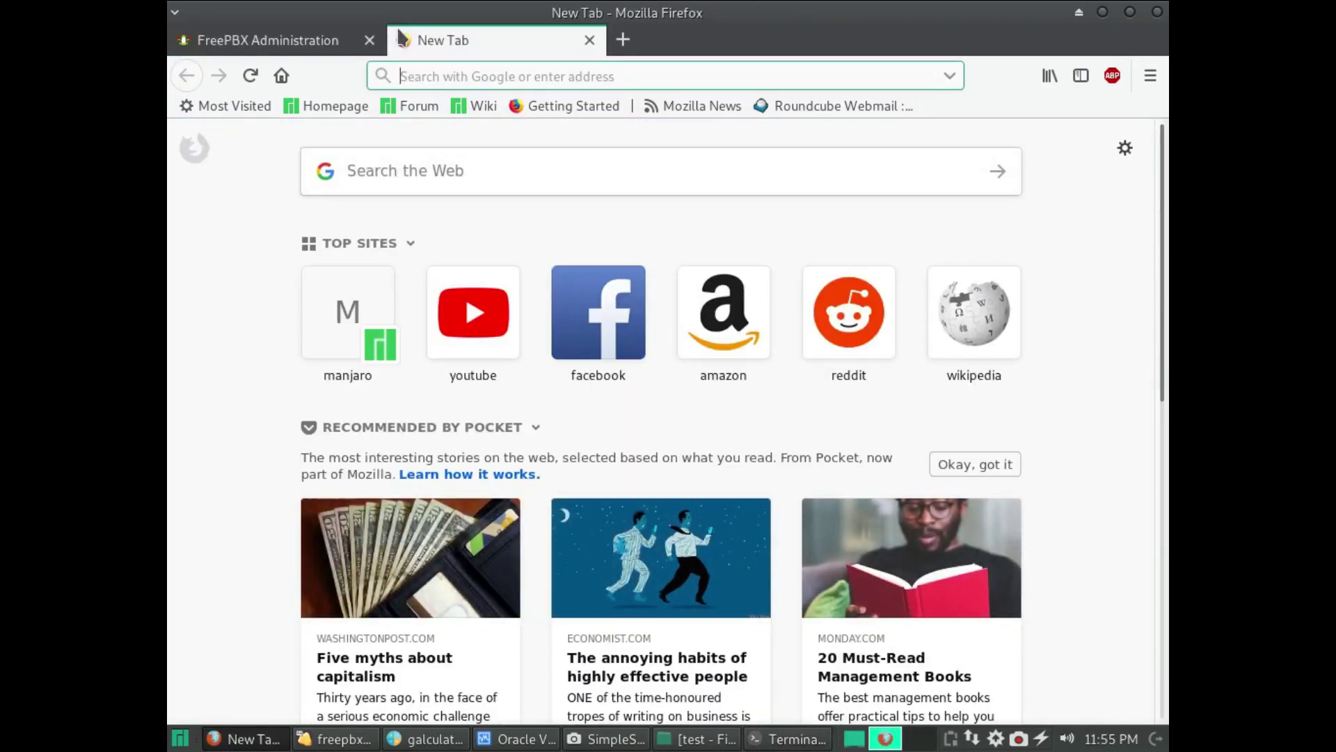
- Go to google.com and search for 'freepbx update modules'
{"action": "type", "text": "google.com/"}
{"action": "key", "text": "Return"}
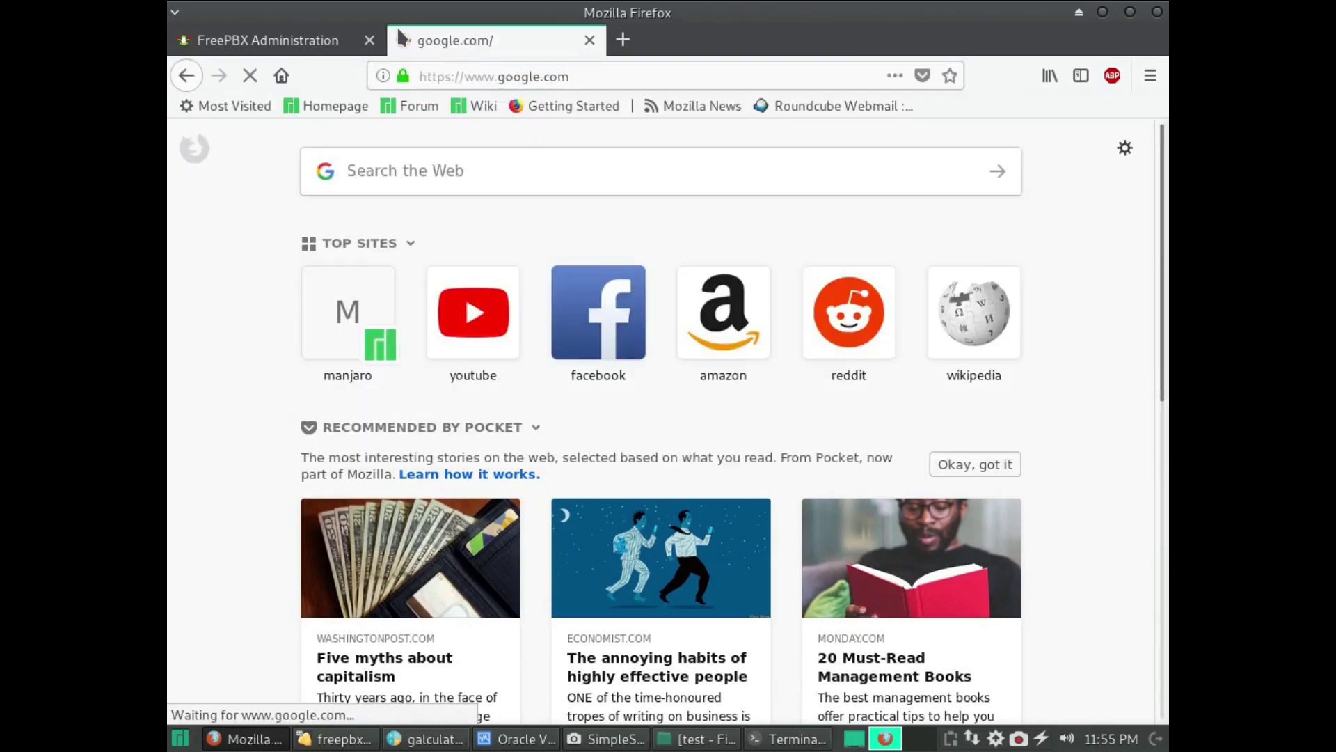
{"action": "type", "text": "freepbx update"}
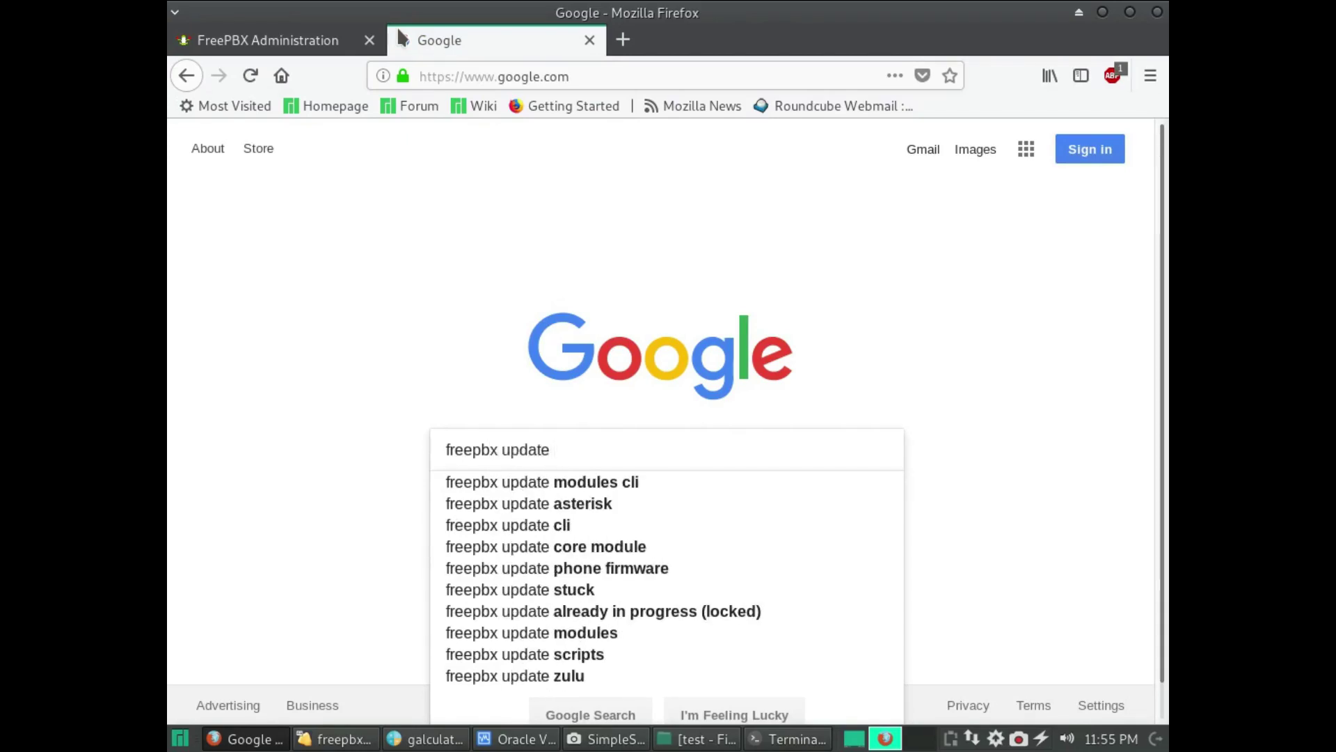
{"action": "key", "text": "Down"}
{"action": "key", "text": "BackSpace"}
{"action": "key", "text": "BackSpace"}
{"action": "key", "text": "BackSpace"}
{"action": "key", "text": "BackSpace"}
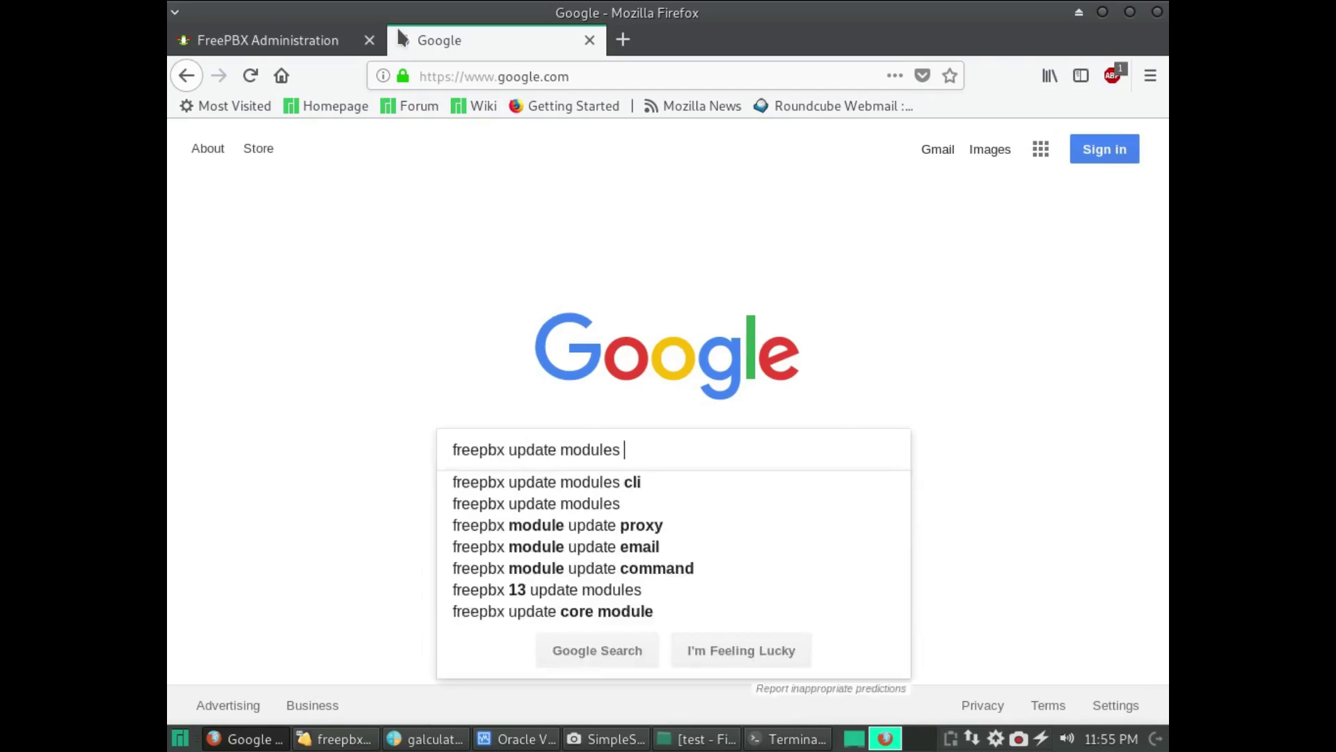
{"action": "key", "text": "Return"}
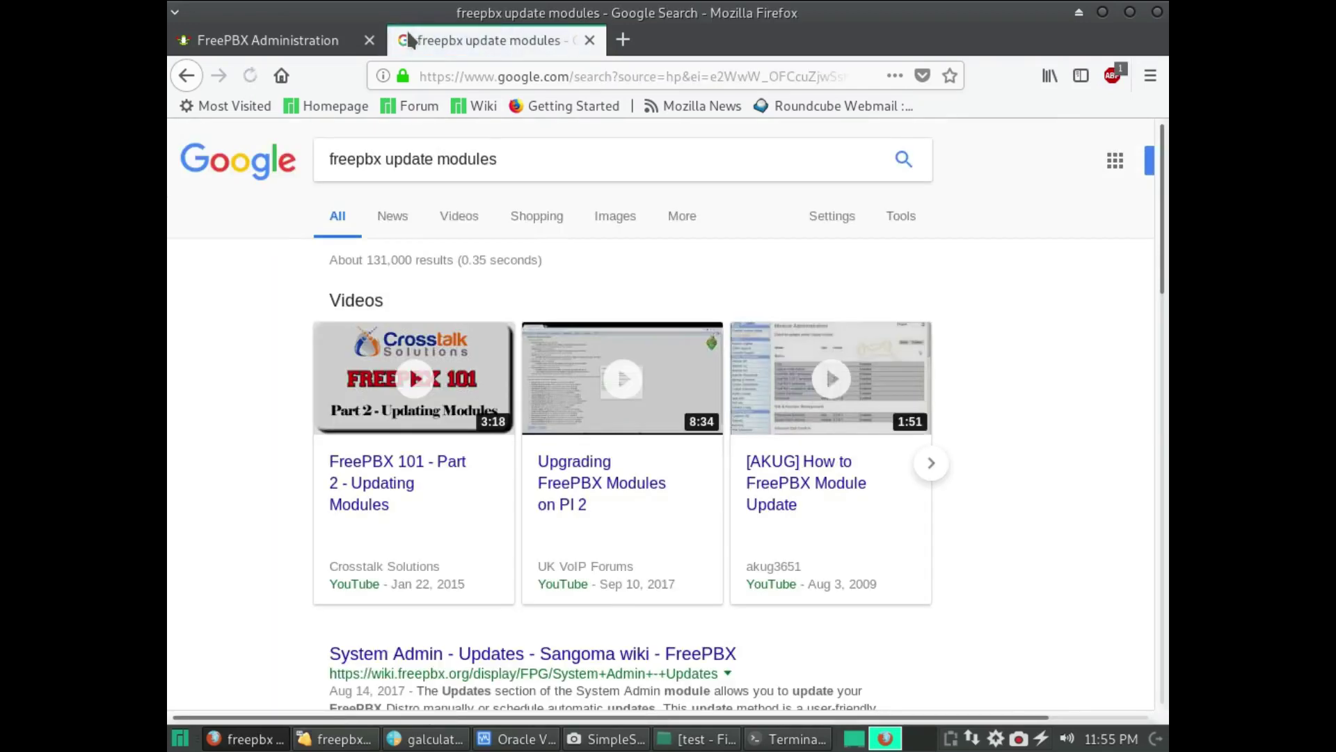
- Refine the Google search to 'freepbx update modules command line'
{"action": "scroll", "coordinate": [452, 418], "scroll_direction": "down", "scroll_amount": 3}
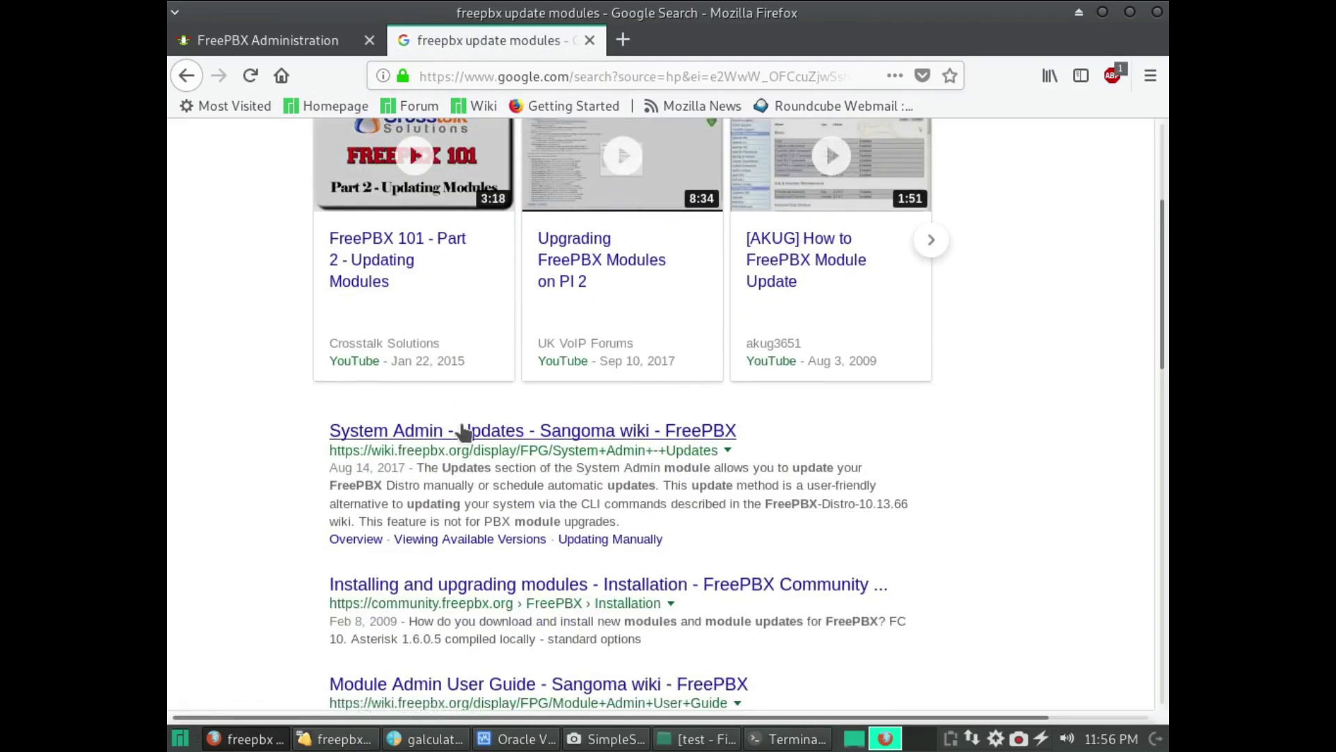
{"action": "left_click", "coordinate": [464, 432]}
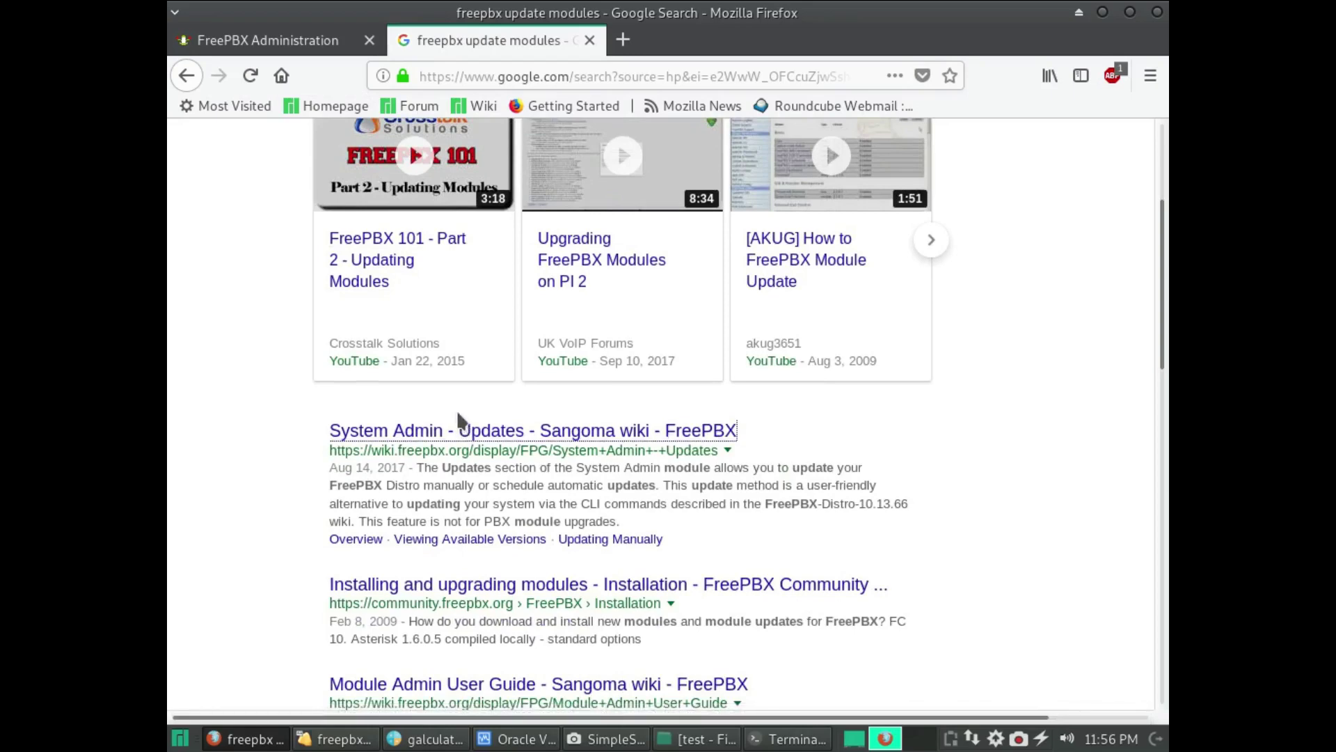
{"action": "scroll", "coordinate": [466, 433], "scroll_direction": "down", "scroll_amount": 2}
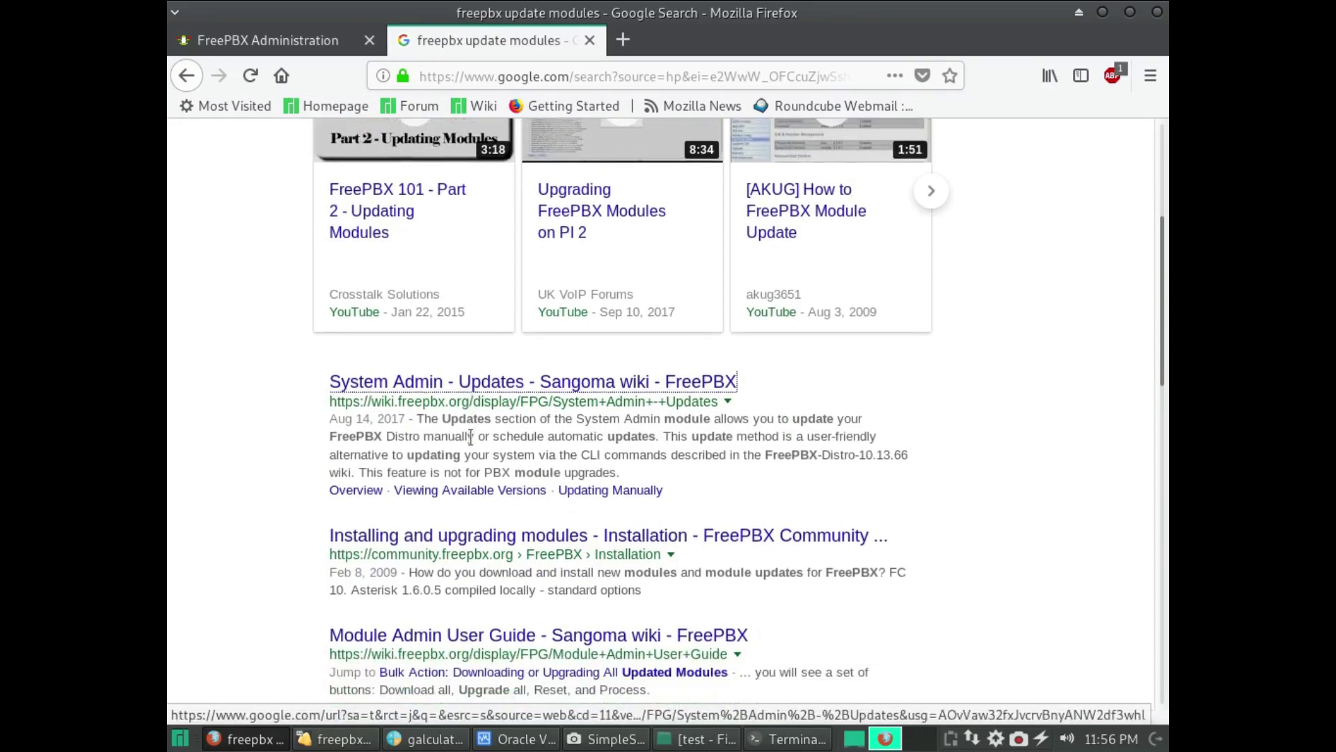
{"action": "scroll", "coordinate": [507, 245], "scroll_direction": "up", "scroll_amount": 5}
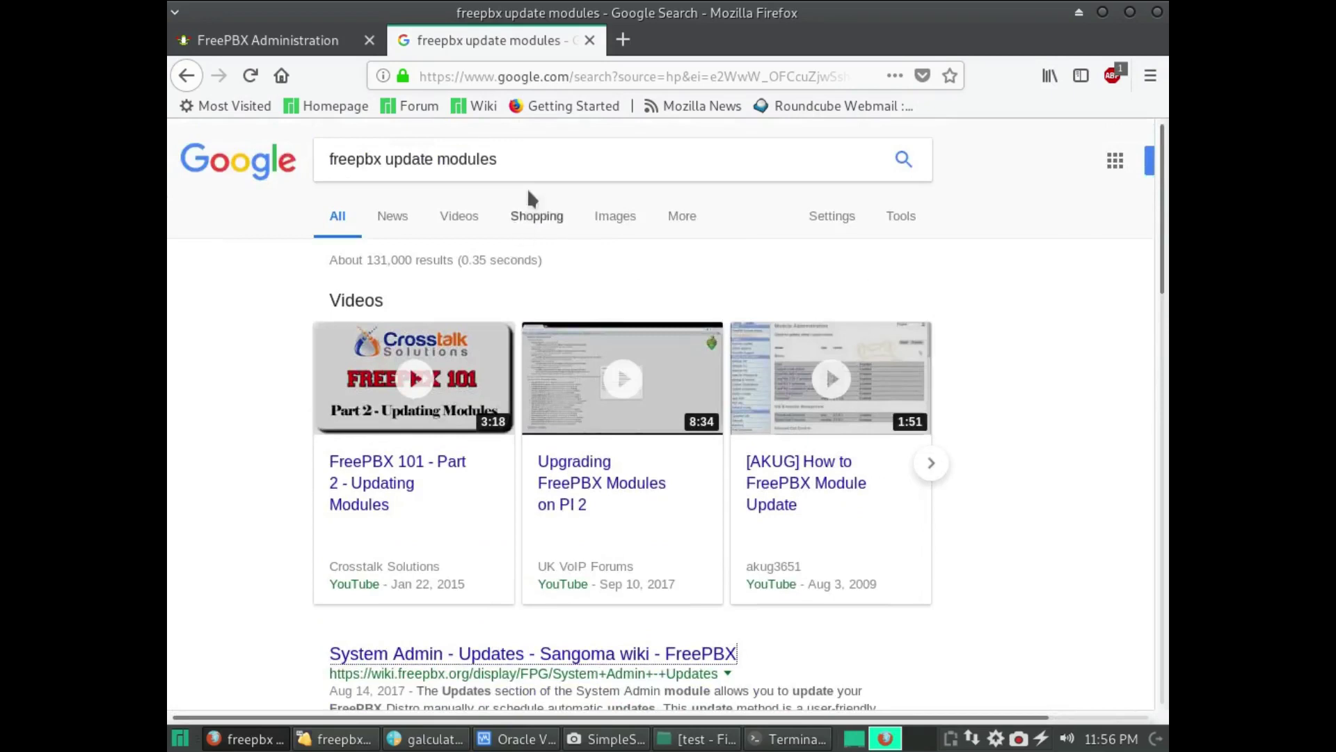
{"action": "left_click", "coordinate": [531, 159]}
{"action": "key", "text": "Down"}
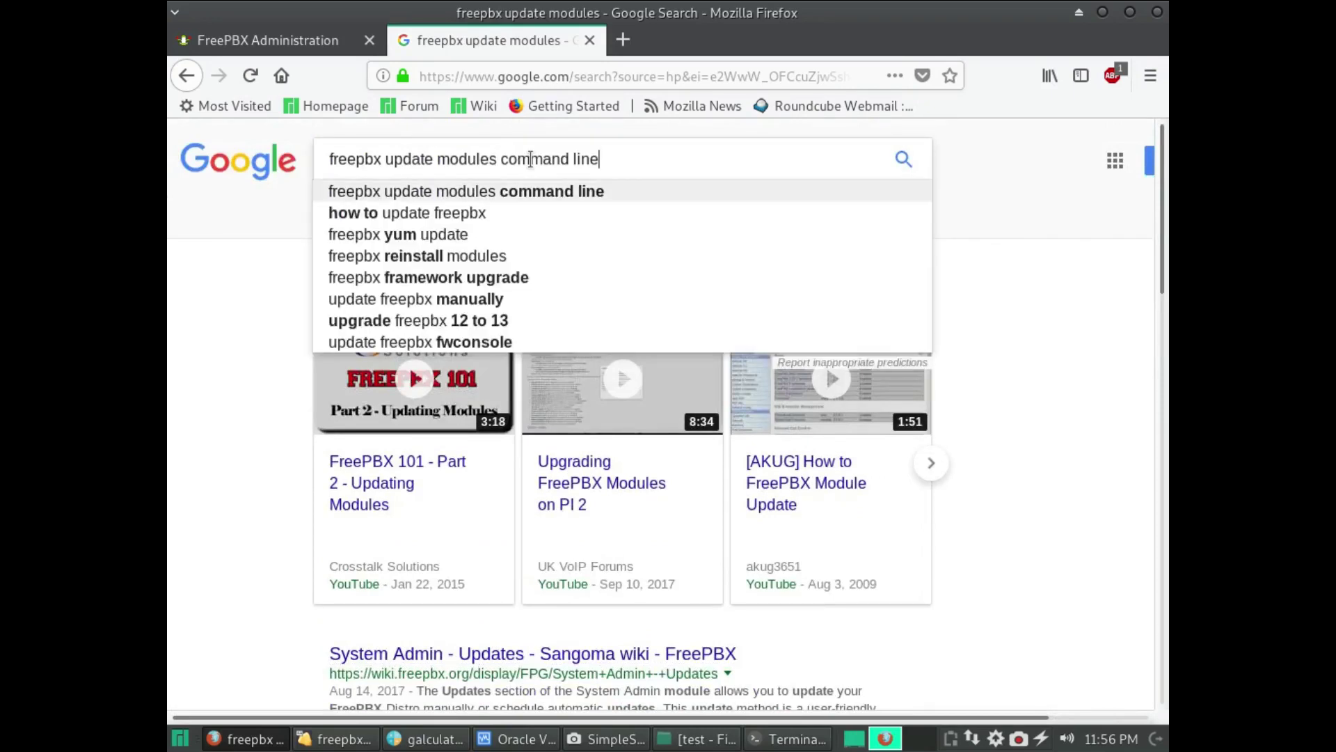
{"action": "key", "text": "Return"}
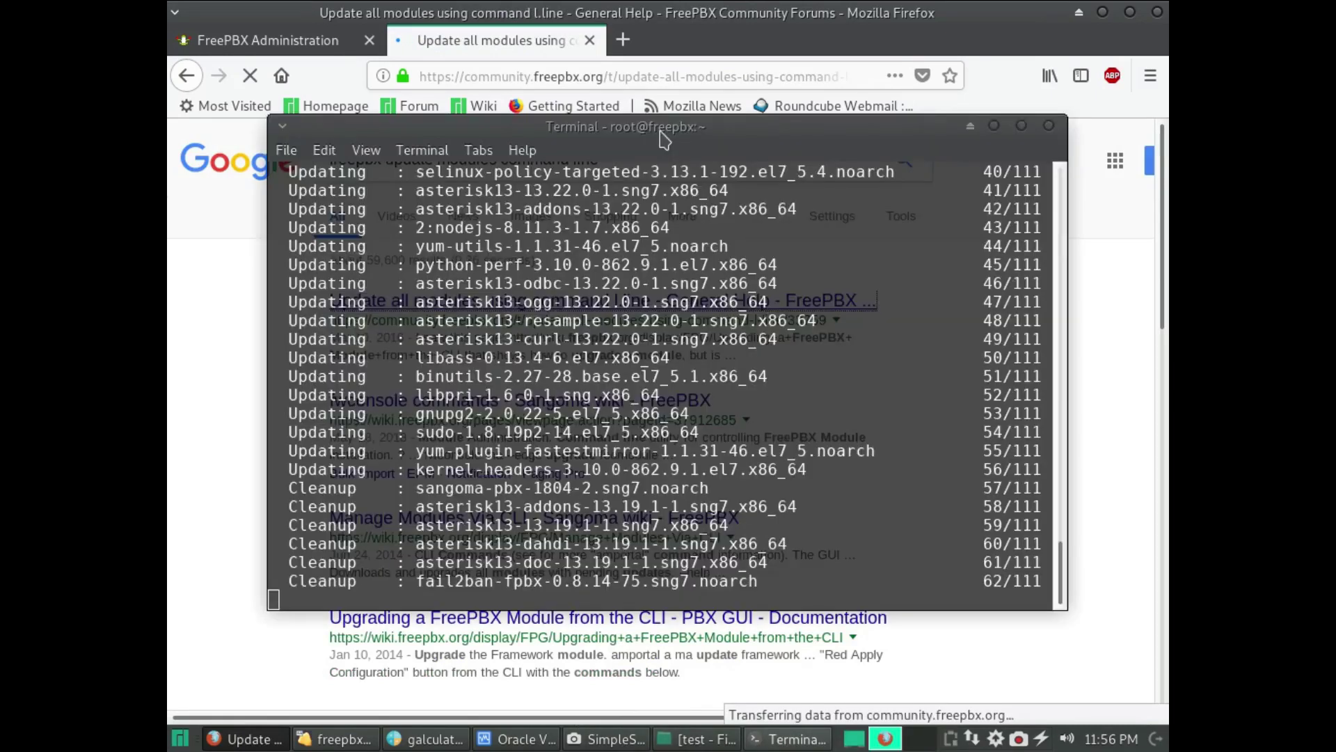
- Read down the forum thread and copy the suggested 'fwconsole upgradeall' command
{"action": "left_click_drag", "start_coordinate": [663, 139], "coordinate": [1082, 143]}
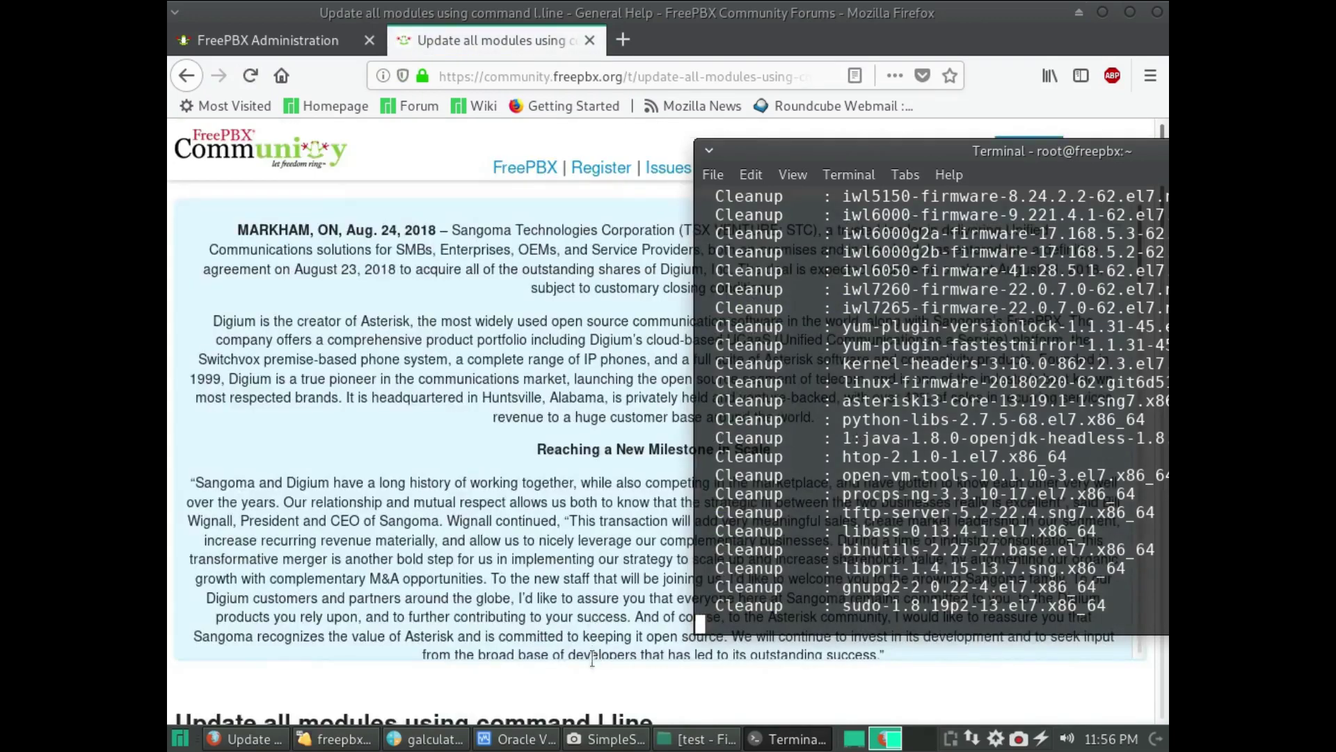
{"action": "left_click", "coordinate": [593, 660]}
{"action": "scroll", "coordinate": [591, 658], "scroll_direction": "down", "scroll_amount": 5}
{"action": "scroll", "coordinate": [590, 653], "scroll_direction": "down", "scroll_amount": 8}
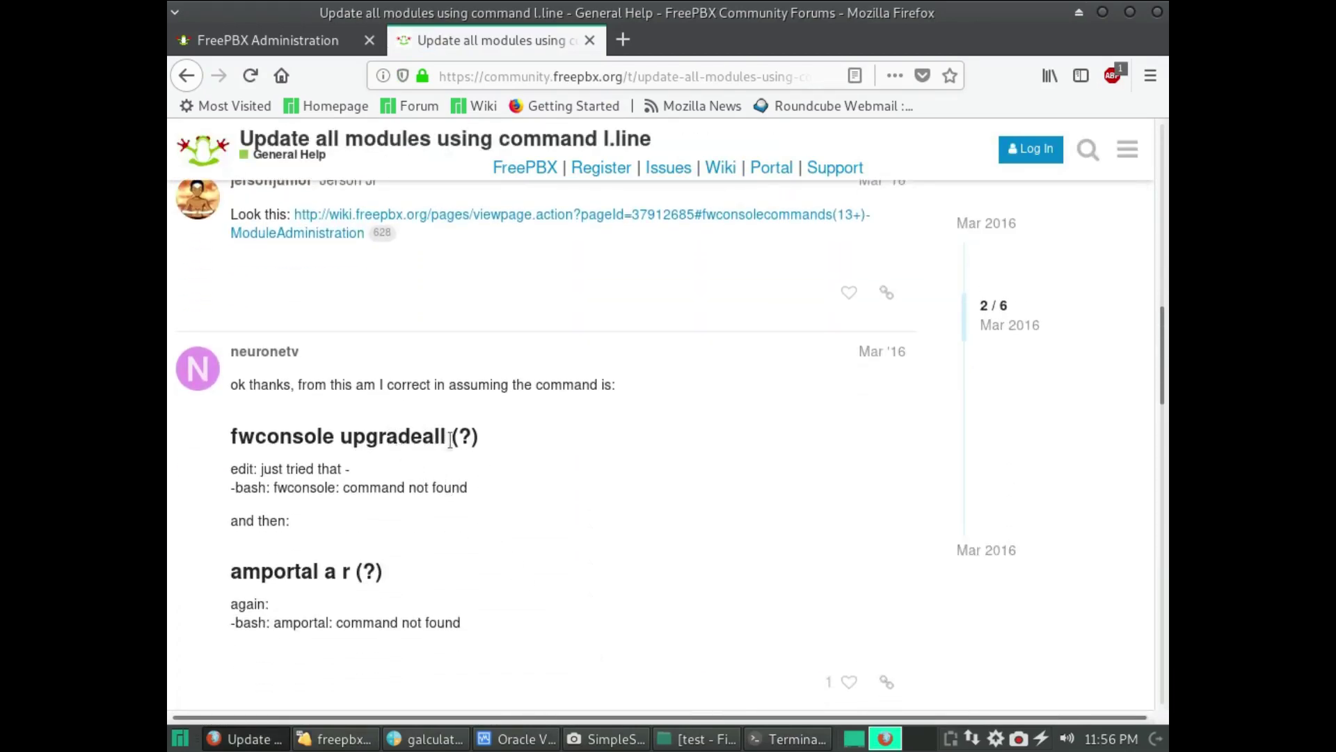
{"action": "left_click_drag", "start_coordinate": [445, 430], "coordinate": [229, 436]}
{"action": "key", "text": "ctrl+c"}
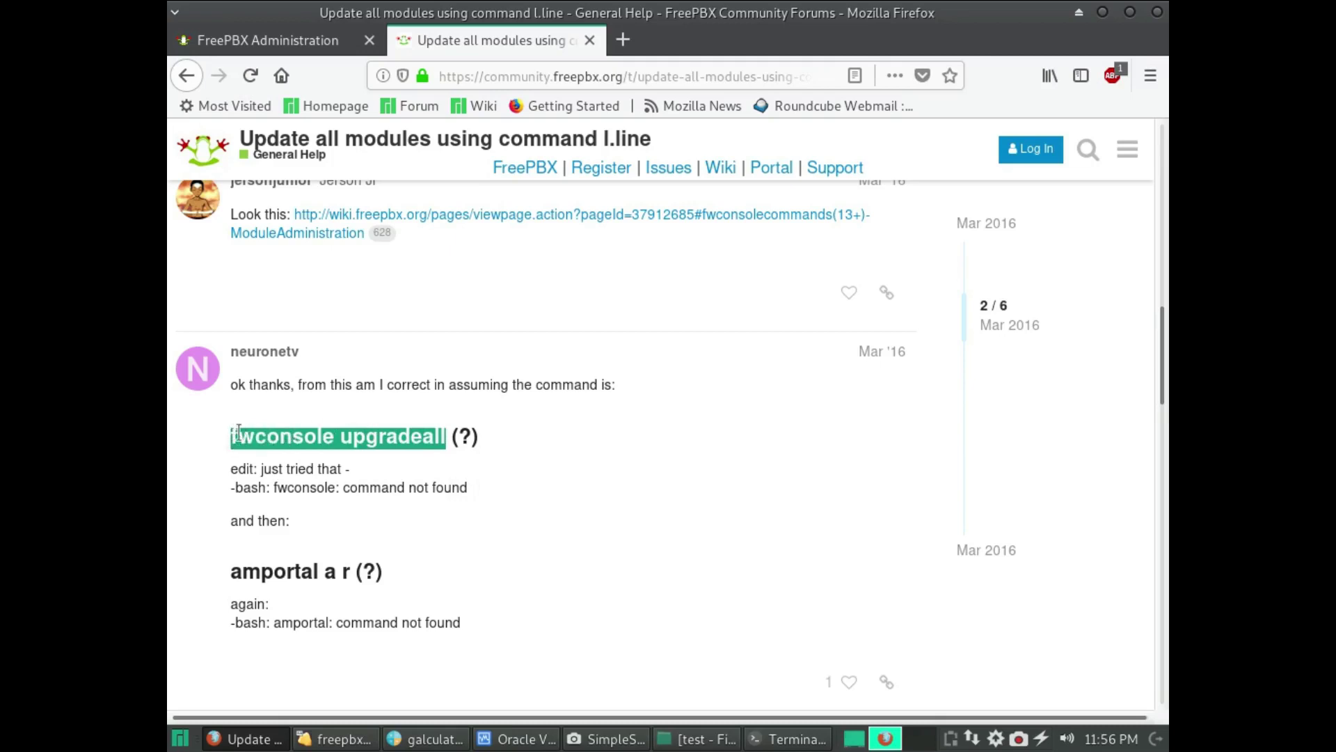
{"action": "left_click", "coordinate": [181, 740]}
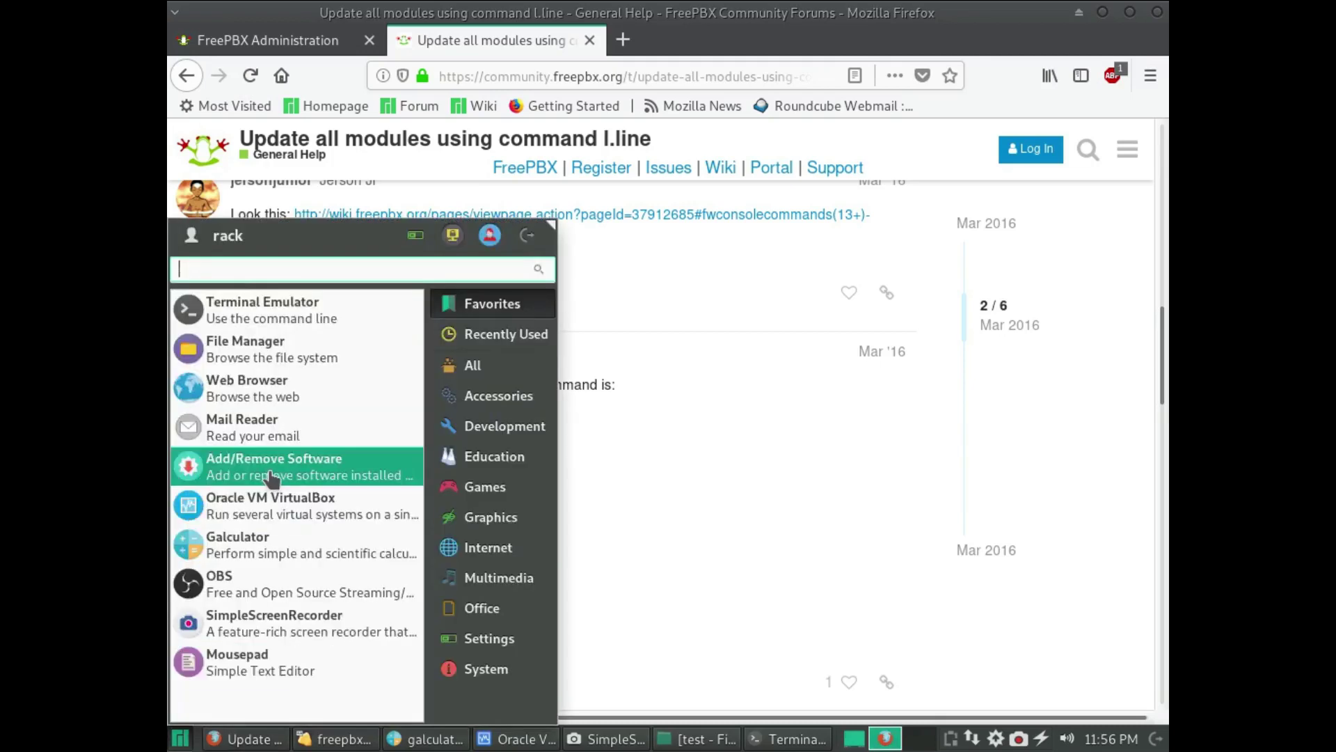
- Paste the command into a new Mousepad note, edit it to 'fwconsole ma upgradeall', and copy it
{"action": "left_click", "coordinate": [221, 654]}
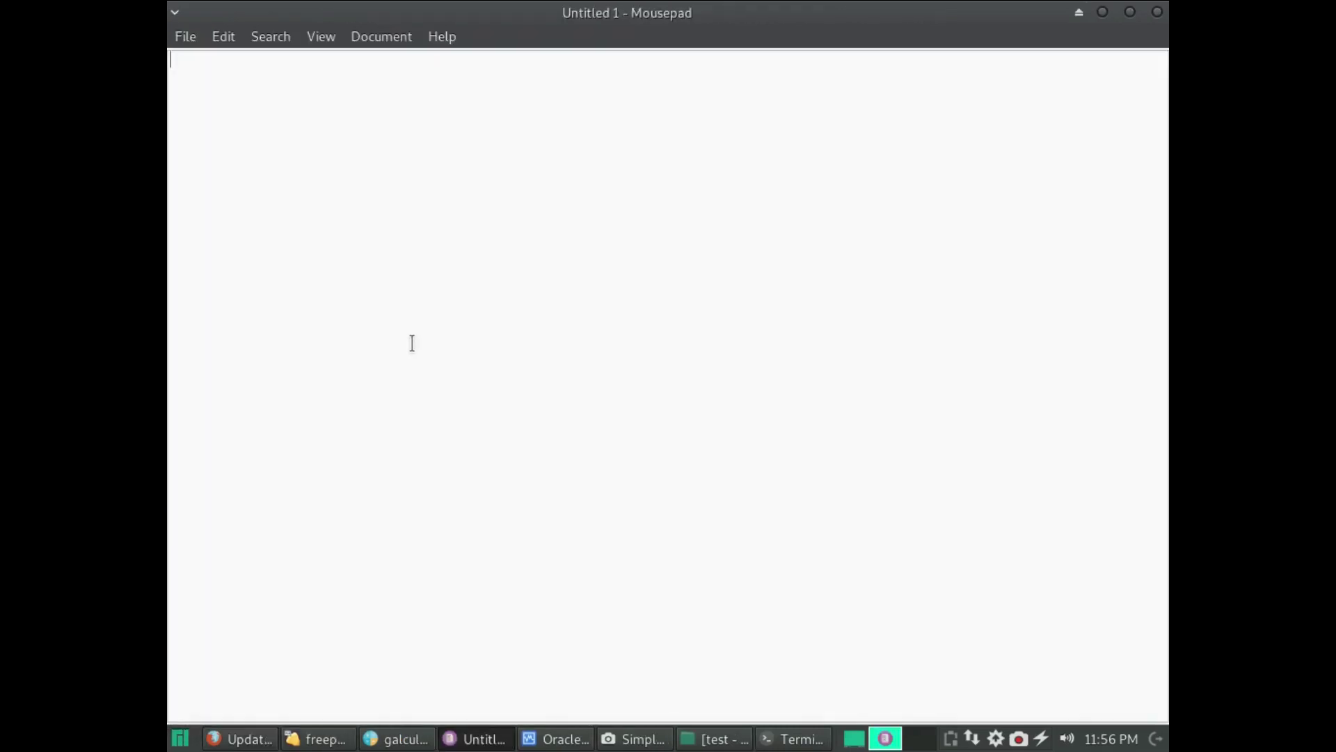
{"action": "type", "text": "c"}
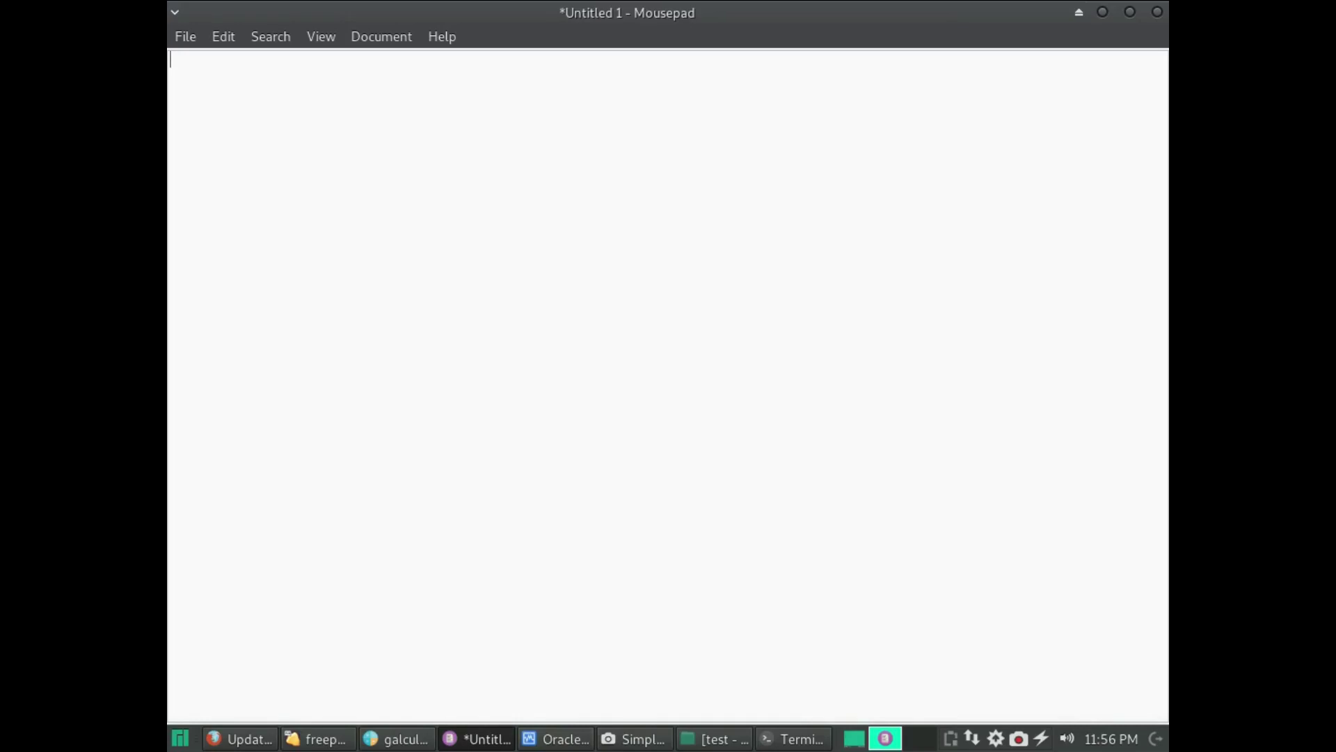
{"action": "key", "text": "ctrl+v"}
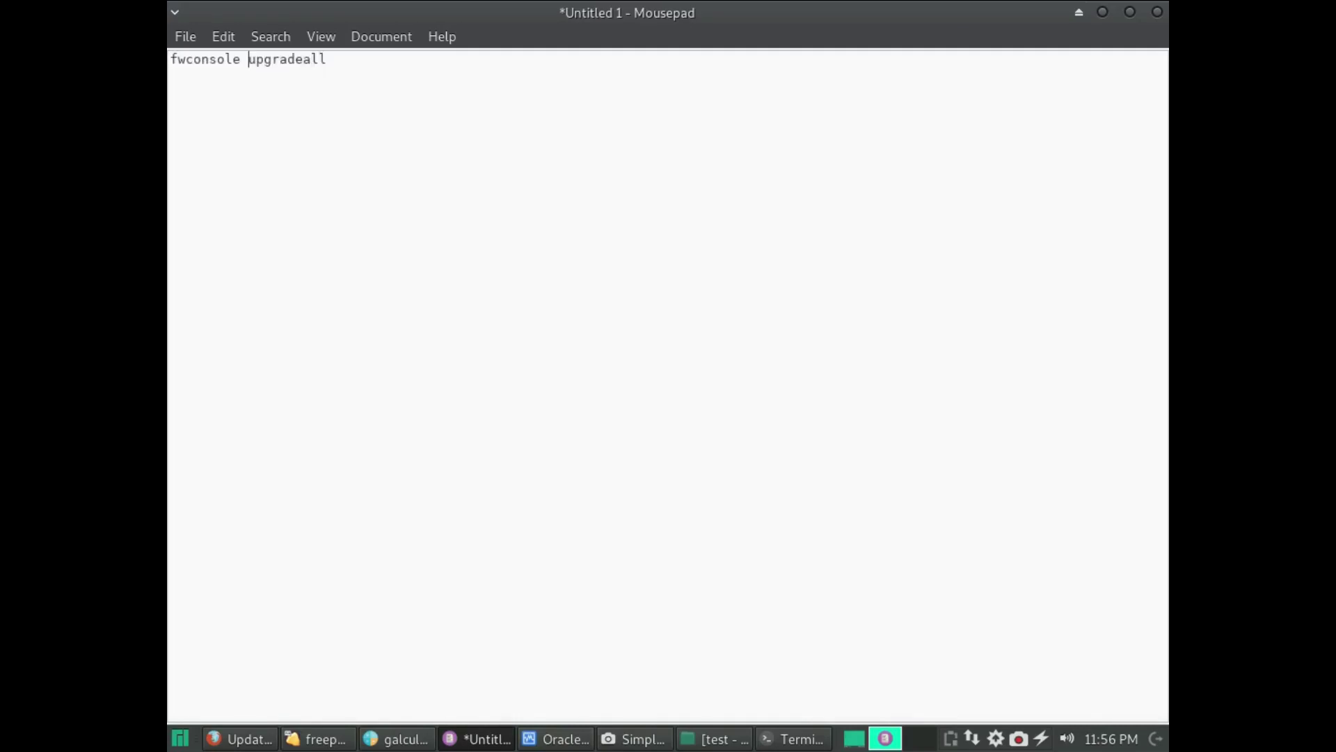
{"action": "type", "text": "m"}
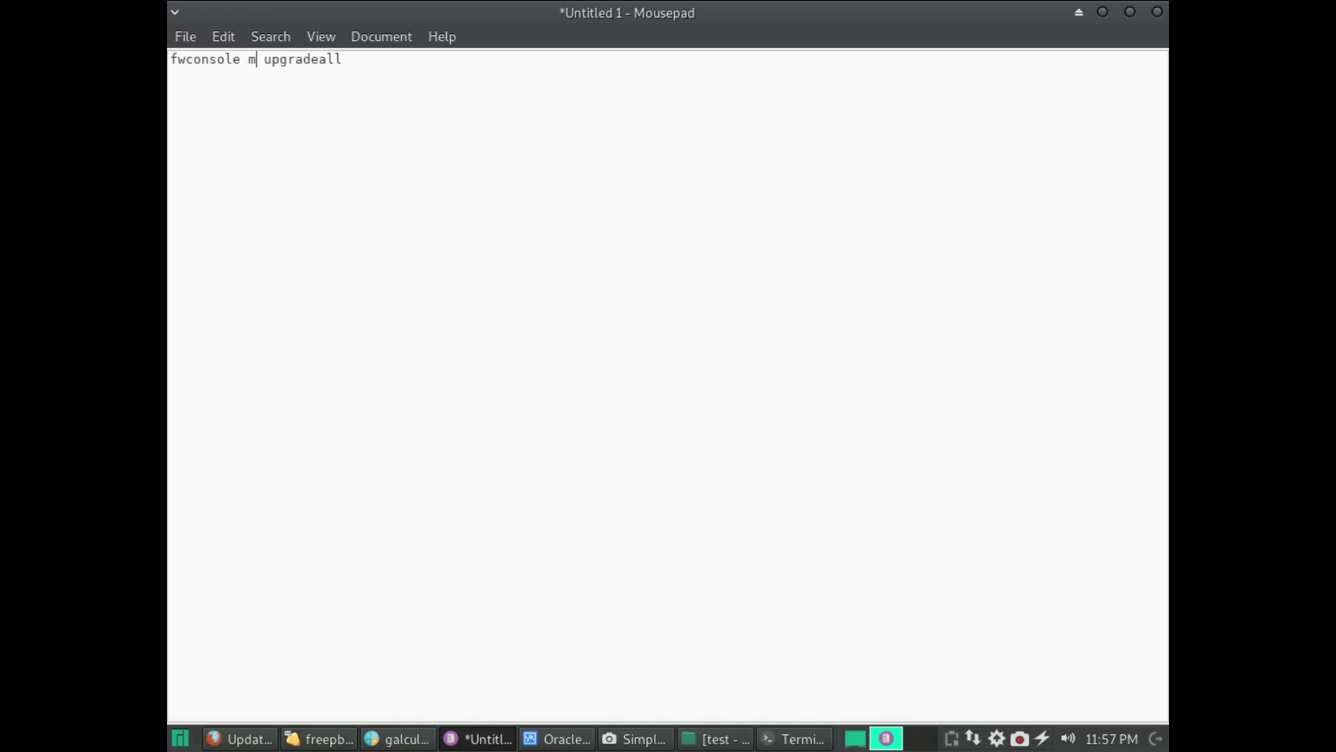
{"action": "type", "text": "a"}
{"action": "left_click_drag", "start_coordinate": [349, 59], "coordinate": [169, 63]}
{"action": "triple_click", "coordinate": [169, 63]}
{"action": "key", "text": "ctrl+c"}
{"action": "key", "text": "alt+Tab"}
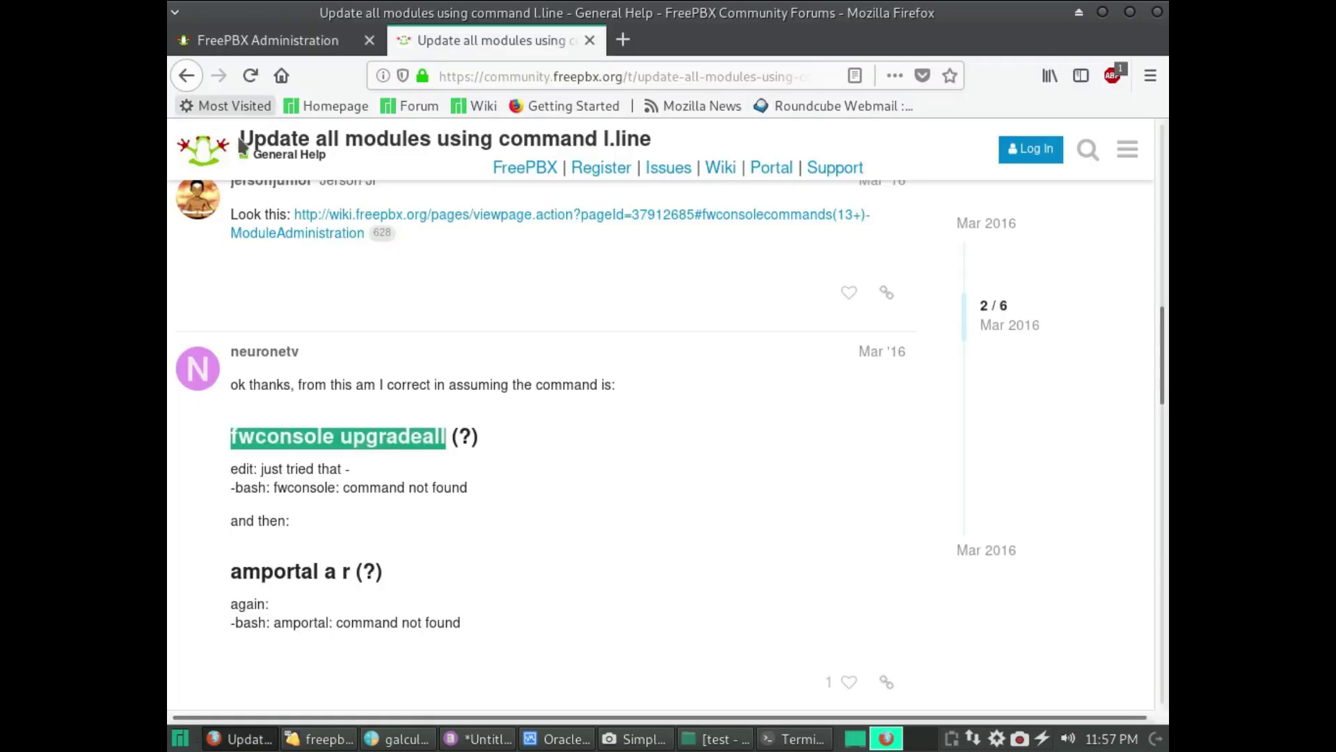
- Paste and run 'fwconsole ma upgradeall' in the terminal to upgrade framework, core and other modules
{"action": "left_click", "coordinate": [310, 39]}
{"action": "left_click", "coordinate": [779, 741]}
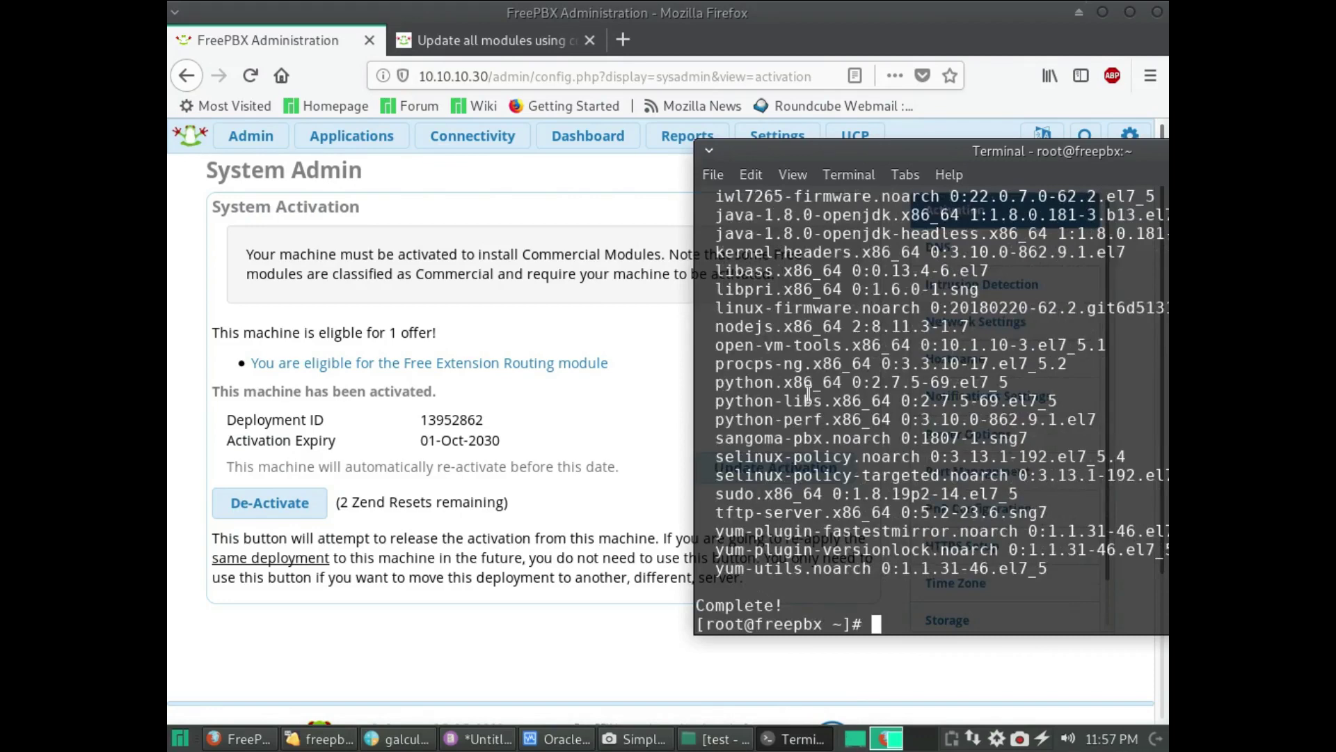
{"action": "left_click_drag", "start_coordinate": [1009, 150], "coordinate": [682, 120]}
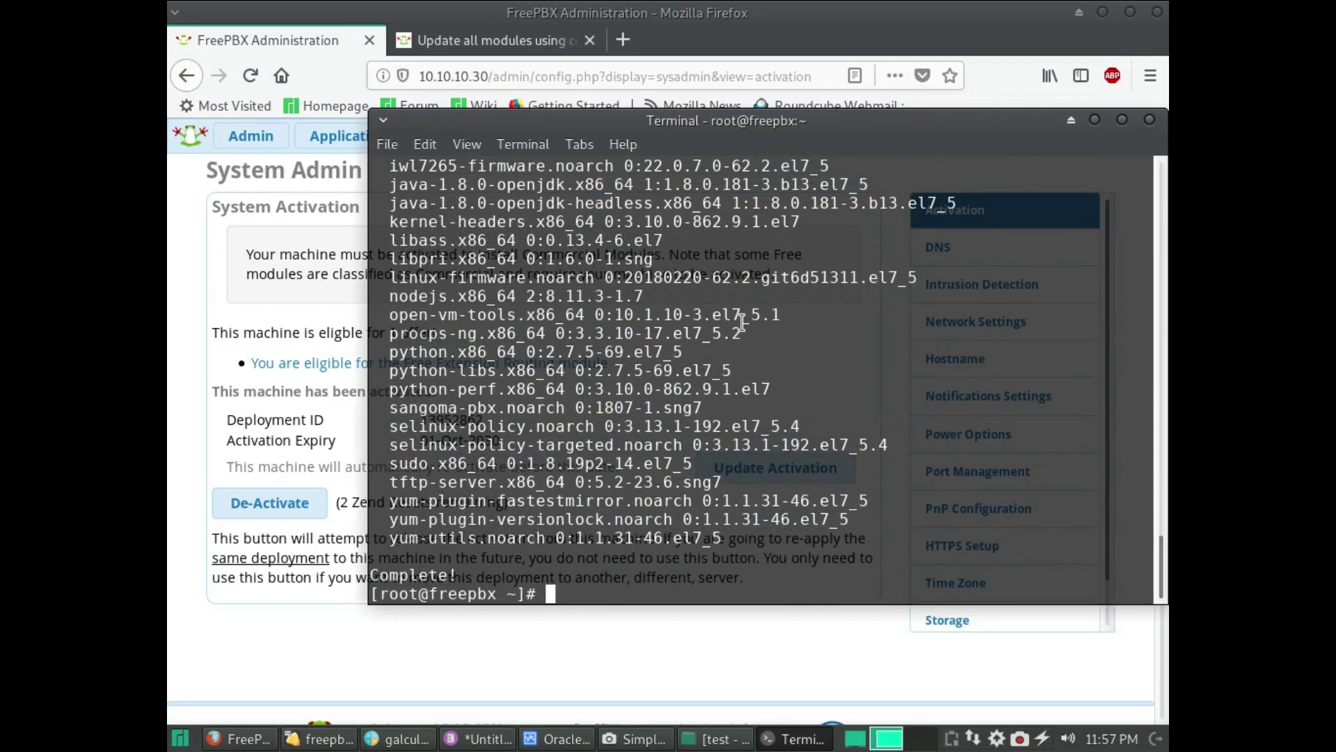
{"action": "right_click", "coordinate": [737, 365]}
{"action": "left_click", "coordinate": [772, 491]}
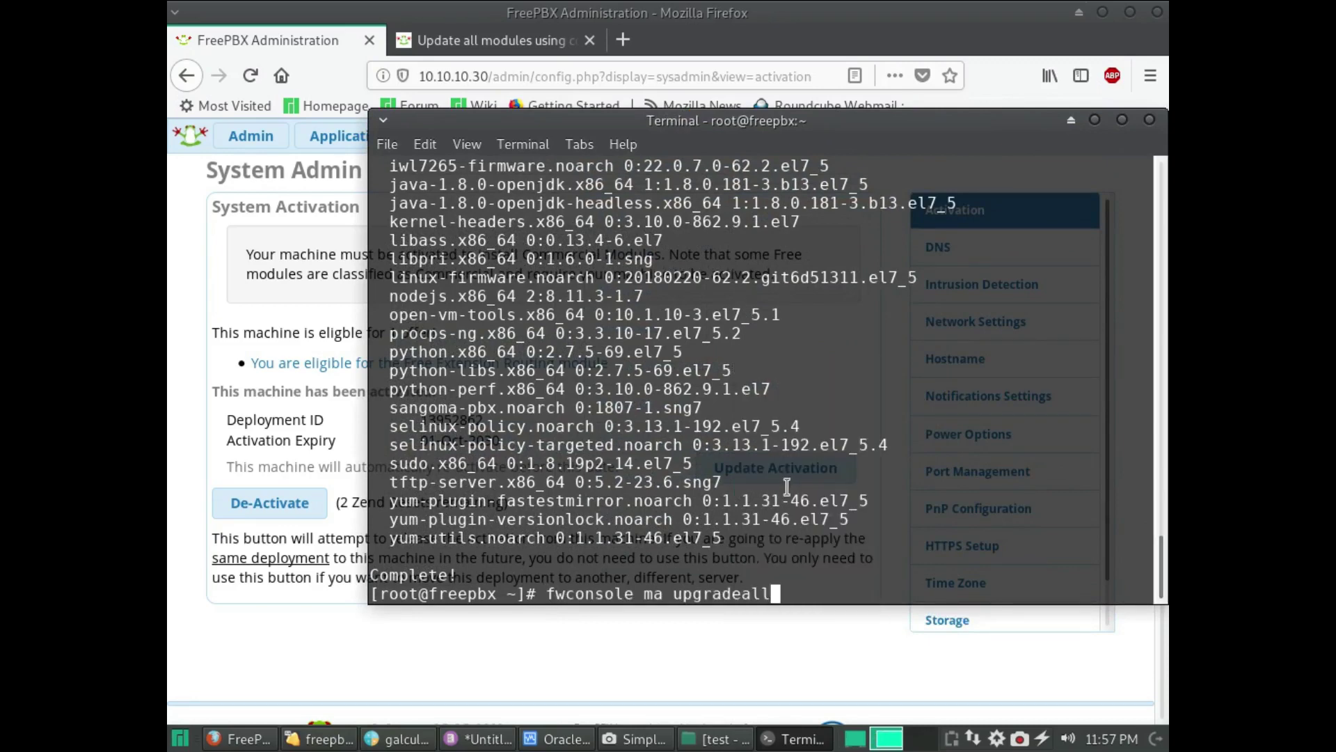
{"action": "key", "text": "Return"}
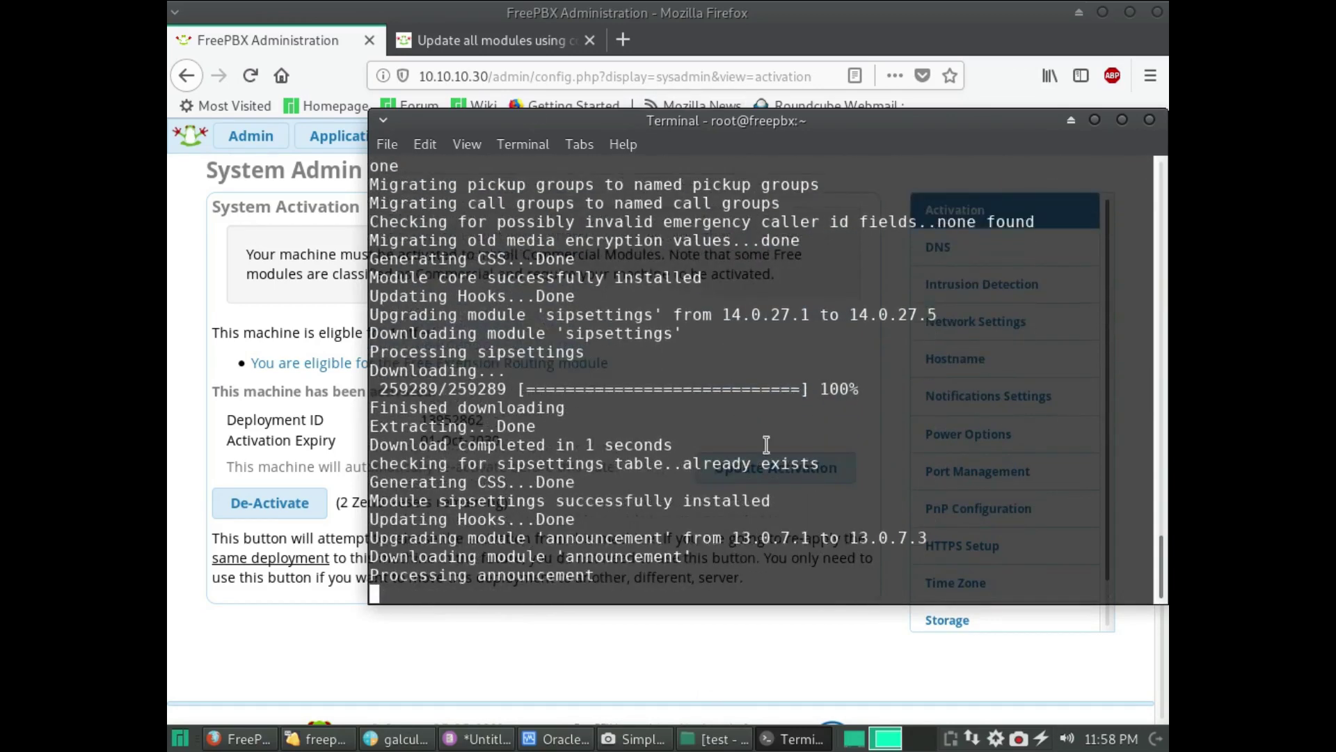
{"action": "left_click", "coordinate": [307, 185]}
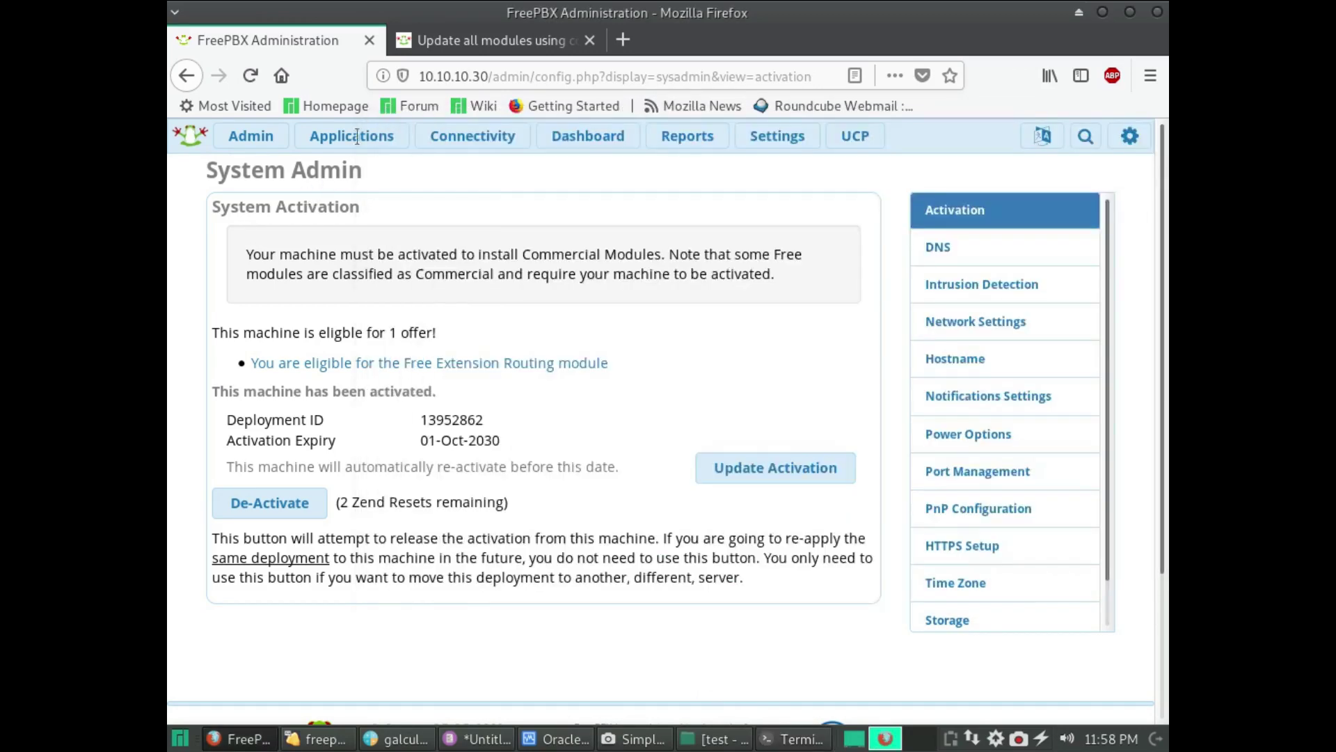
- Open FreePBX Module Admin, then follow the cel, certman, cidlookup and conferences upgrades in the terminal
{"action": "mouse_move", "coordinate": [272, 144]}
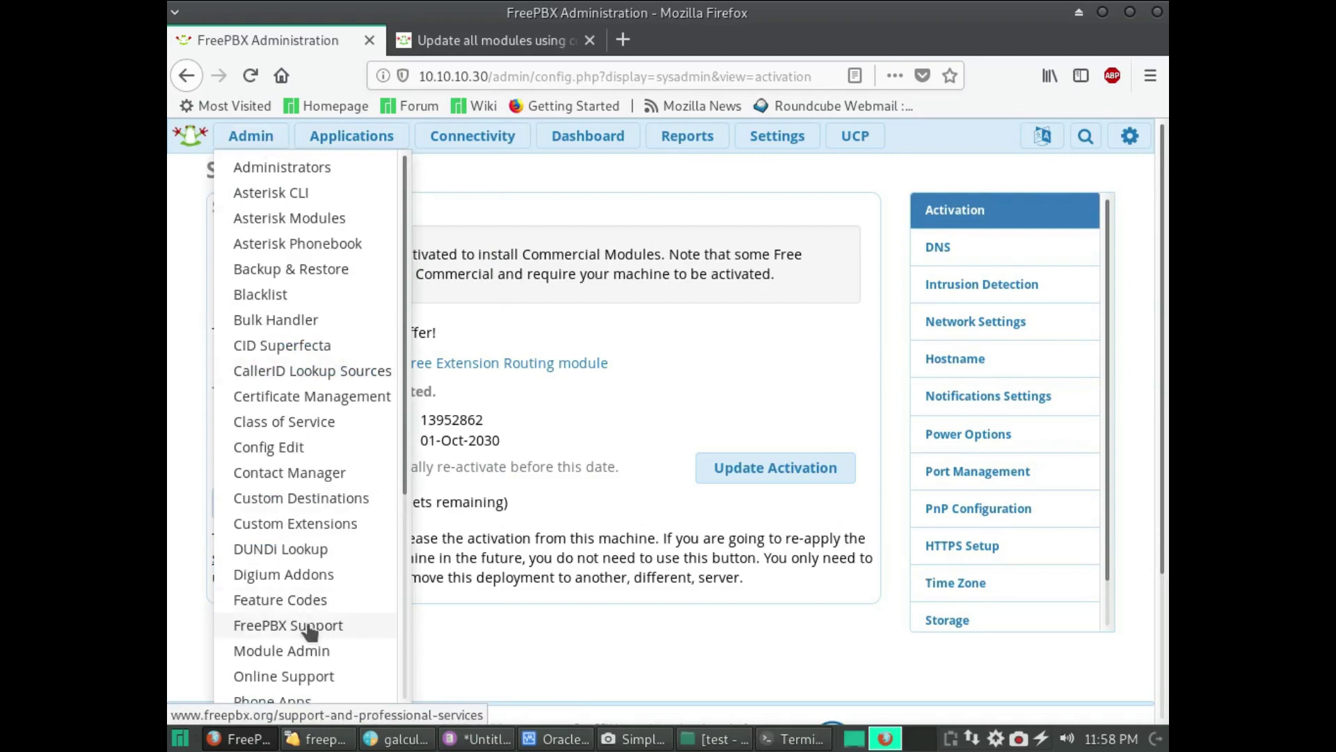
{"action": "left_click", "coordinate": [321, 649]}
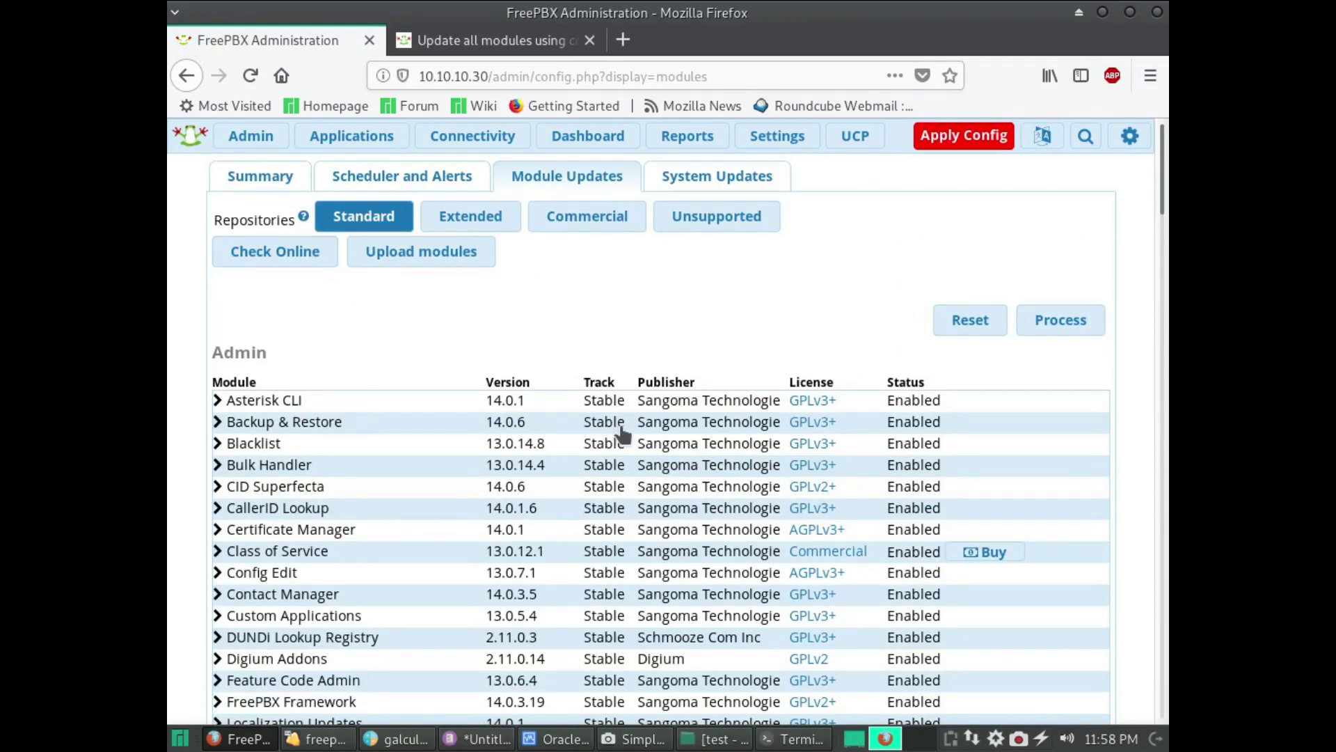
{"action": "left_click", "coordinate": [764, 748]}
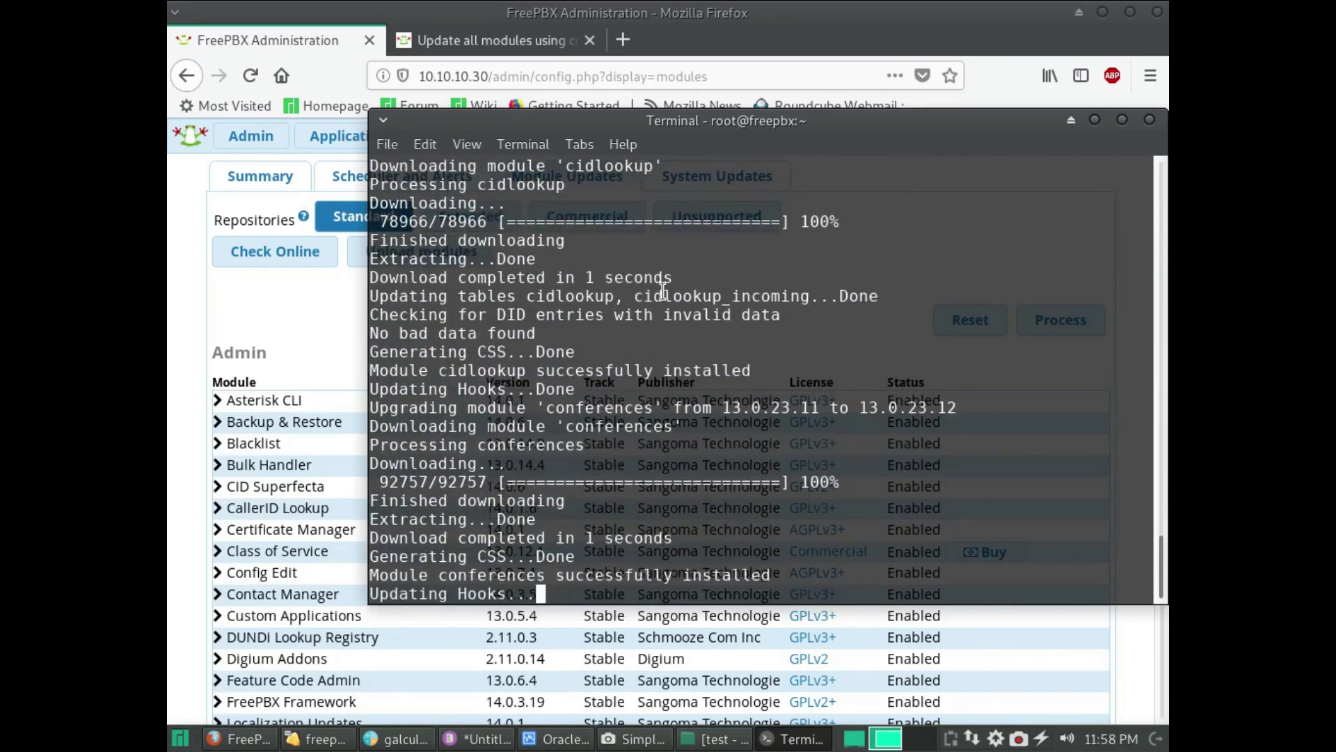
{"action": "left_click", "coordinate": [627, 740]}
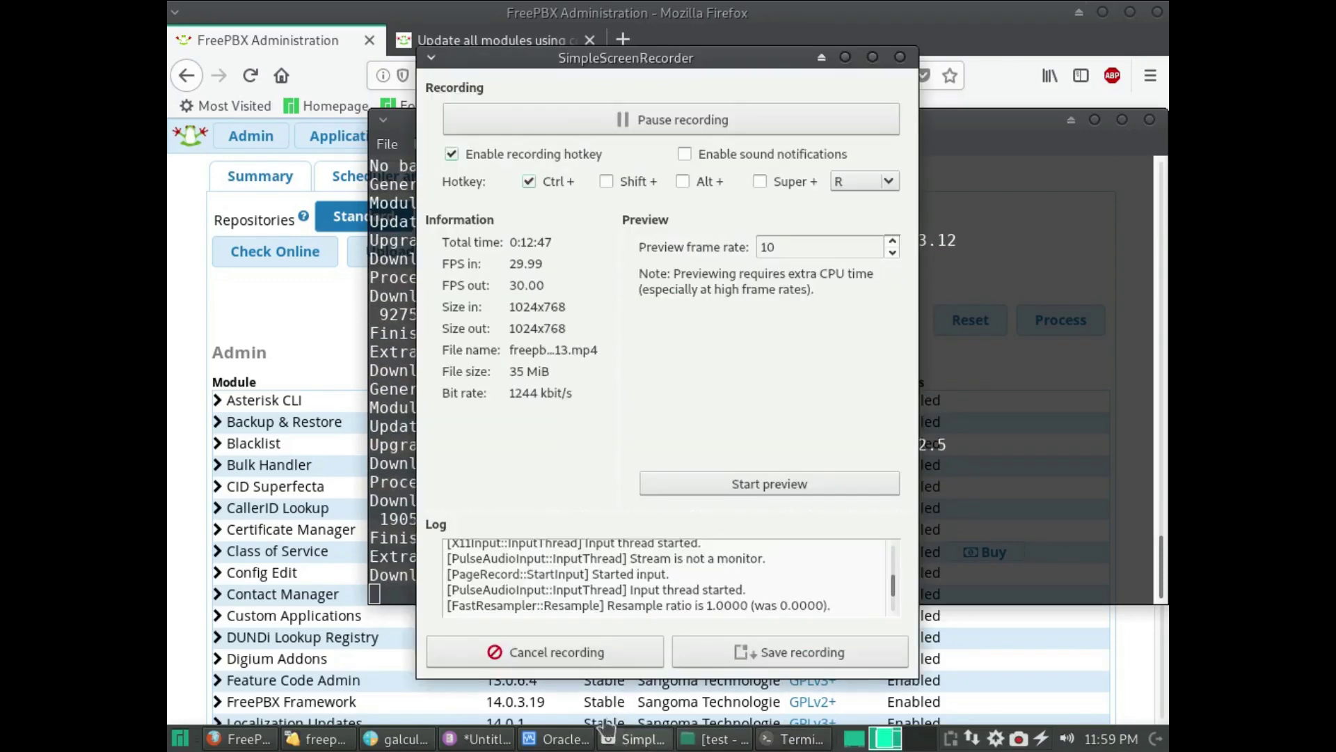
- Reboot the FreePBX server with the reboot command in the SSH terminal
{"action": "left_click", "coordinate": [718, 131]}
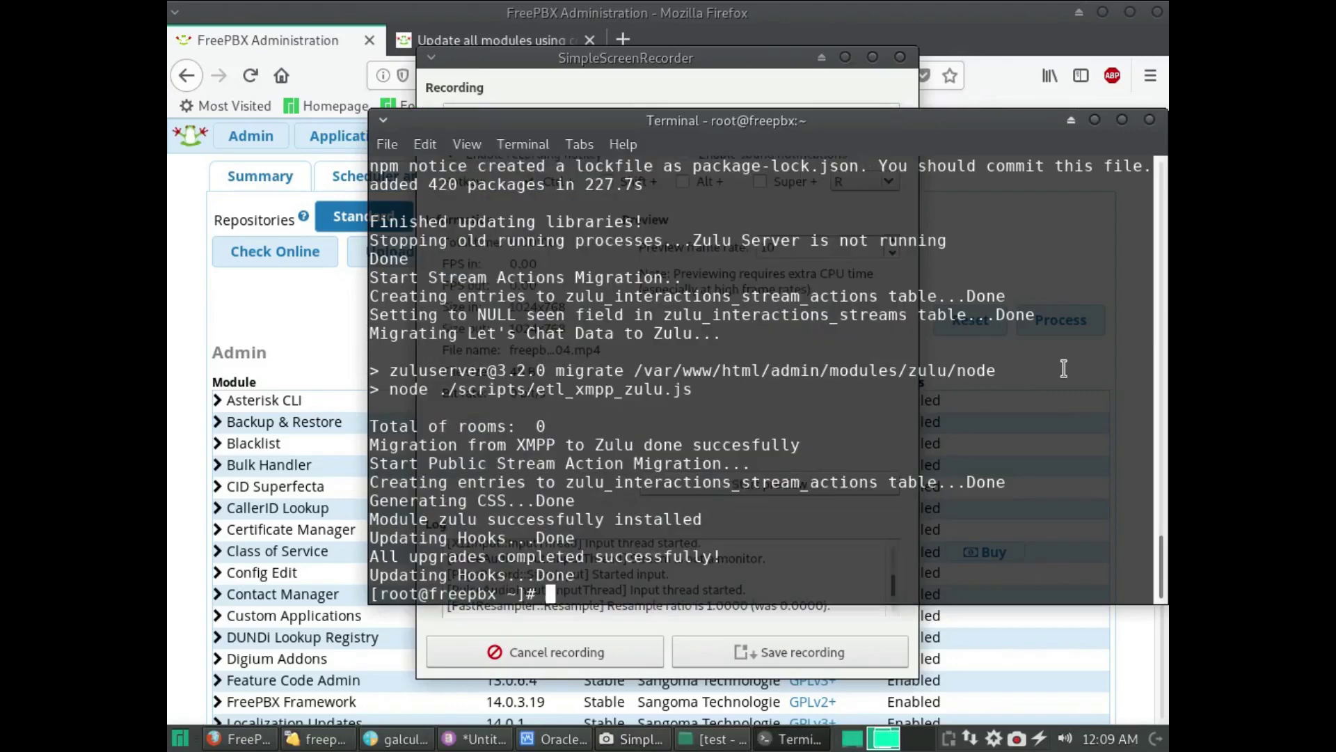
{"action": "key", "text": "alt+Tab"}
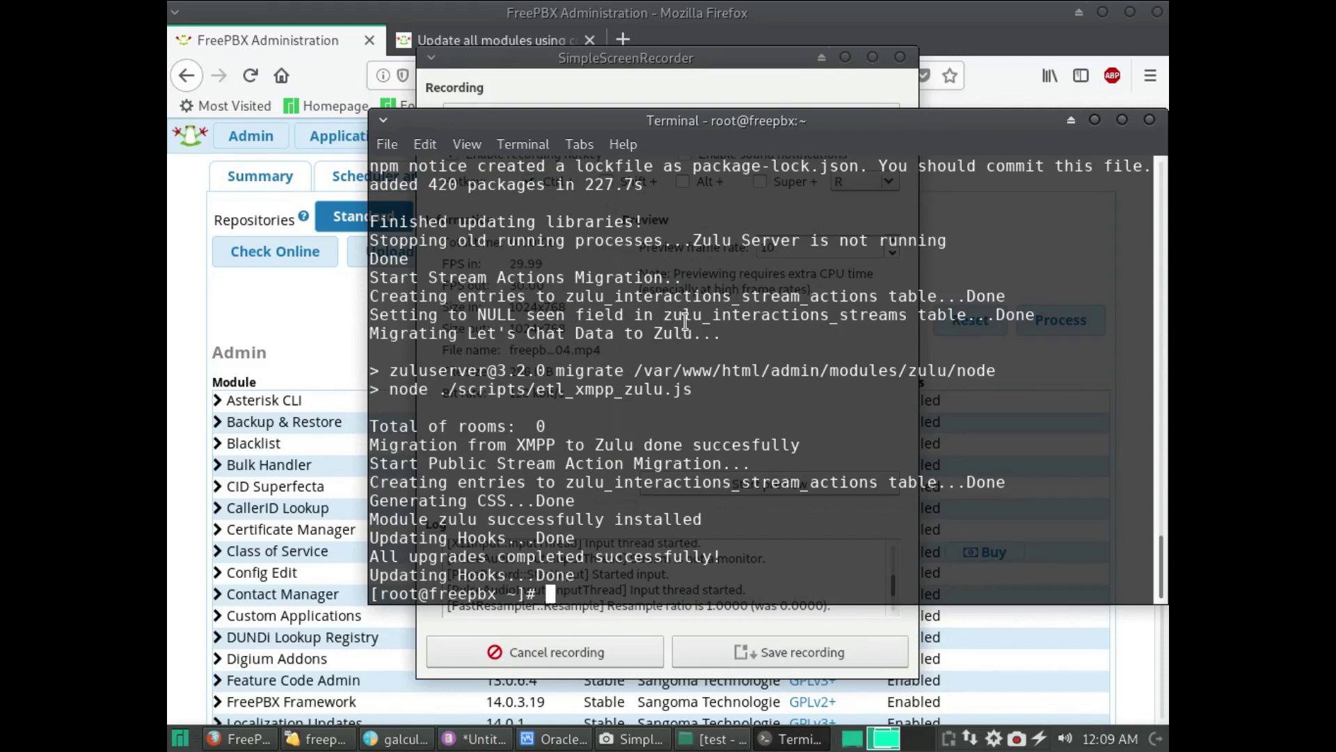
{"action": "type", "text": "reboot"}
{"action": "key", "text": "Return"}
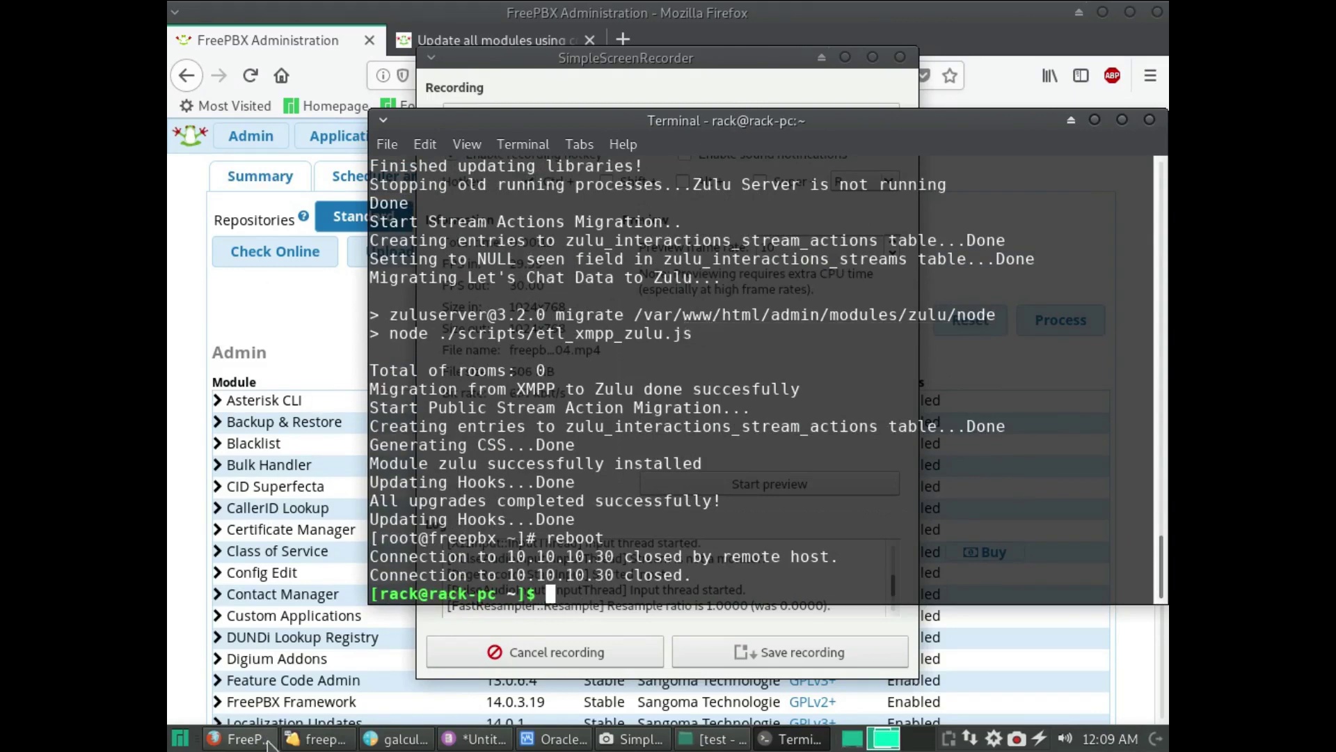
{"action": "left_click", "coordinate": [553, 740]}
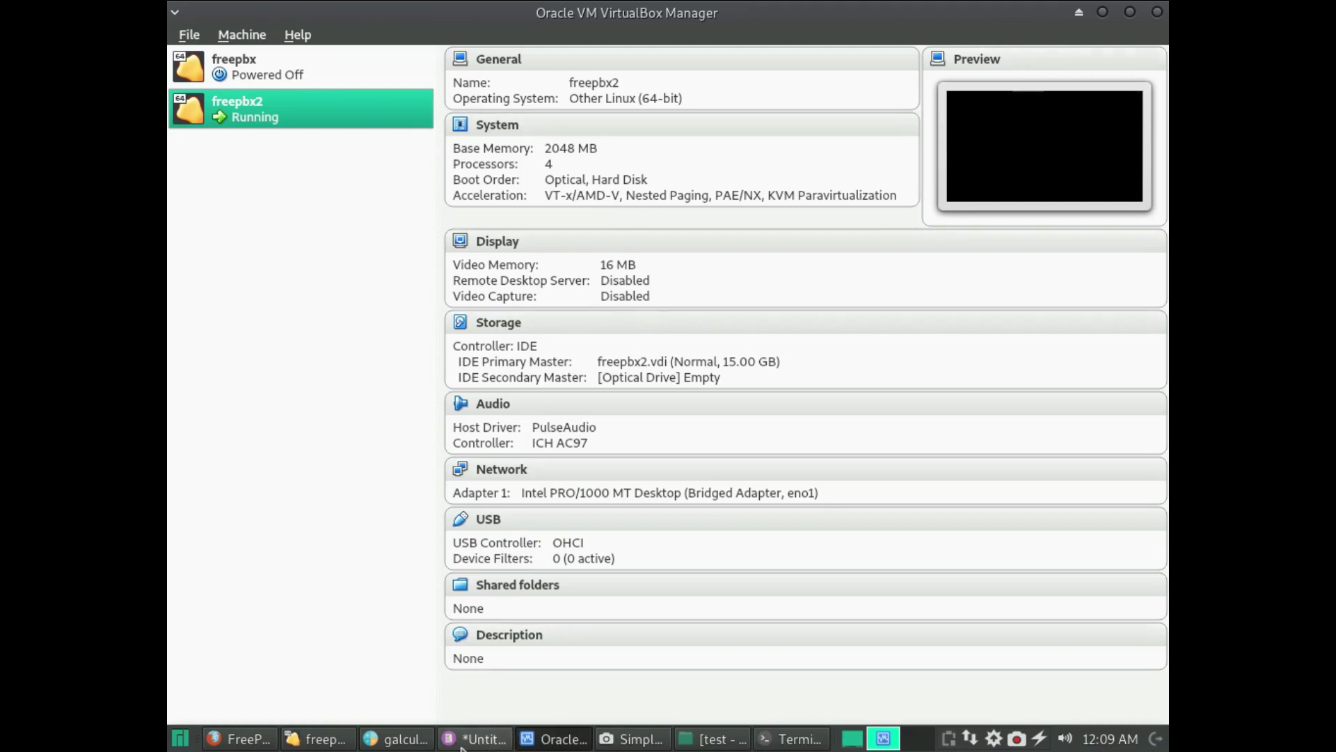
- Close the spare test terminal and restore the freepbx2 VM window, dismissing its notice
{"action": "right_click", "coordinate": [705, 738]}
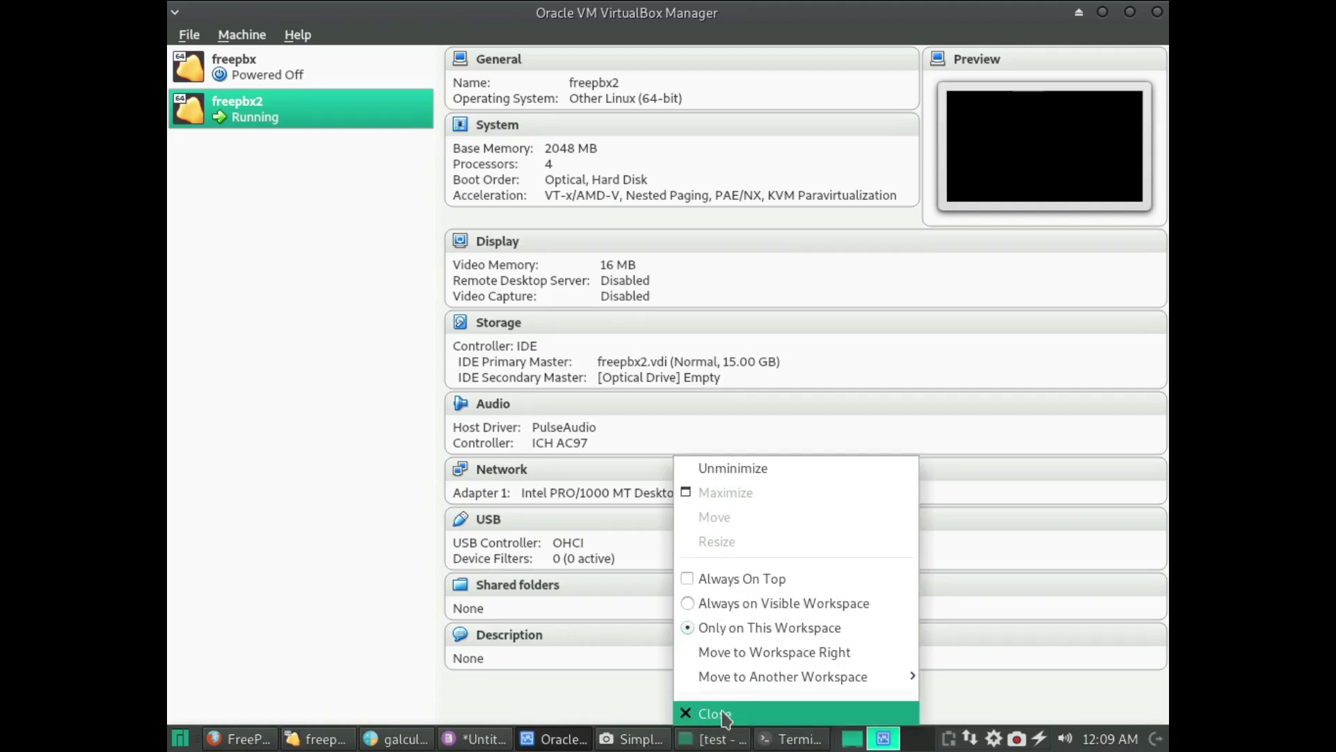
{"action": "left_click", "coordinate": [717, 712]}
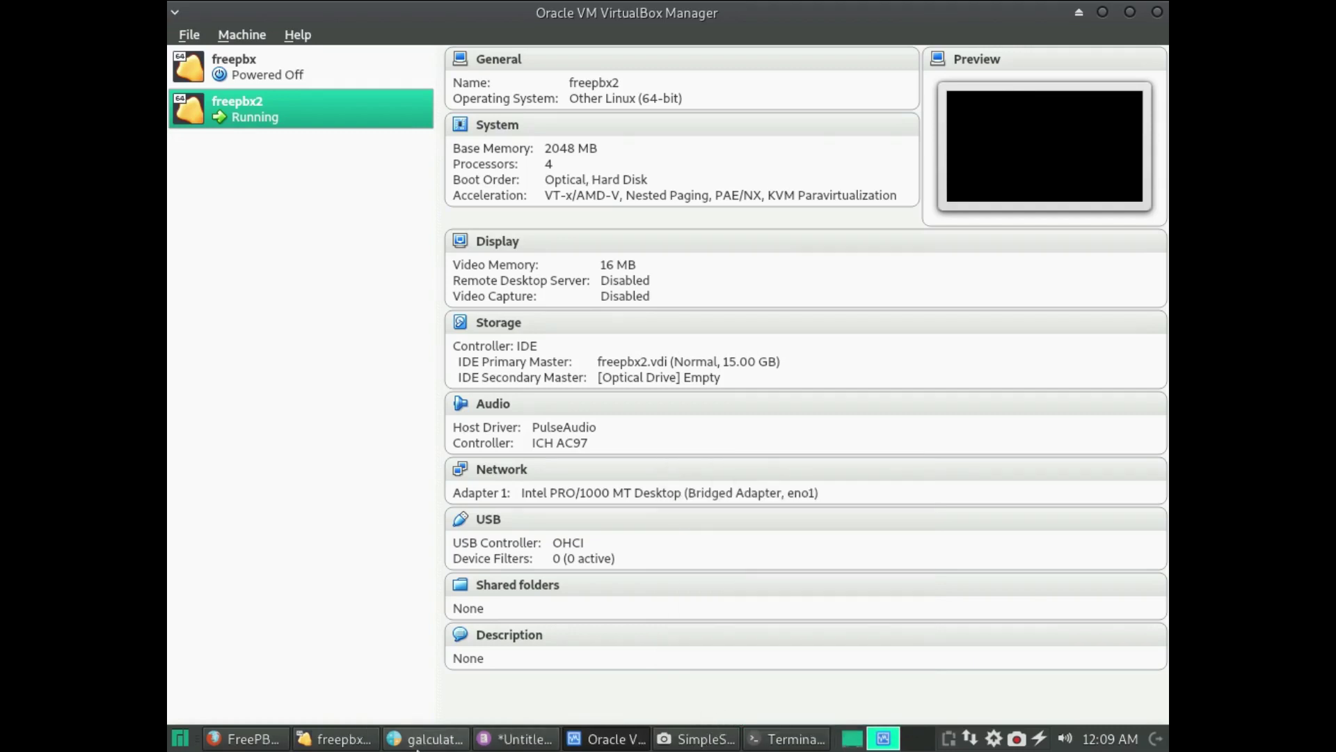
{"action": "left_click", "coordinate": [355, 743]}
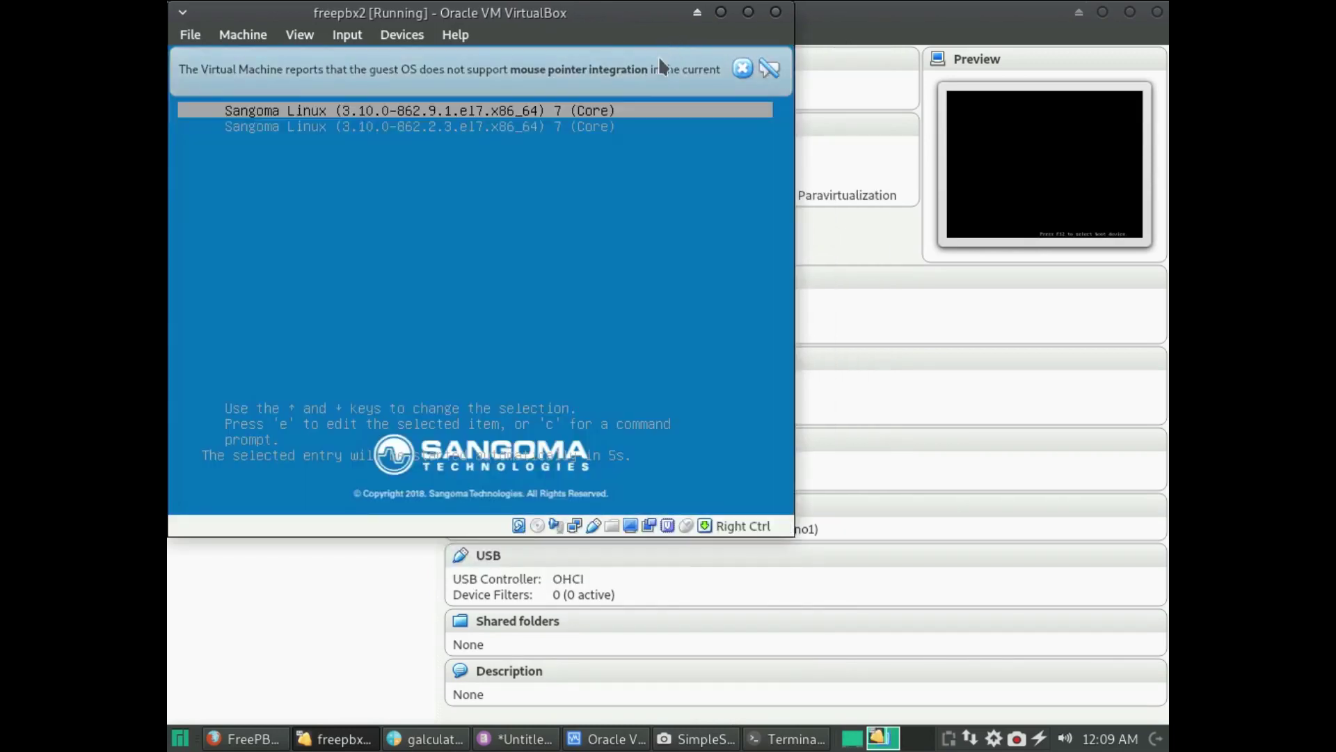
{"action": "left_click", "coordinate": [742, 68]}
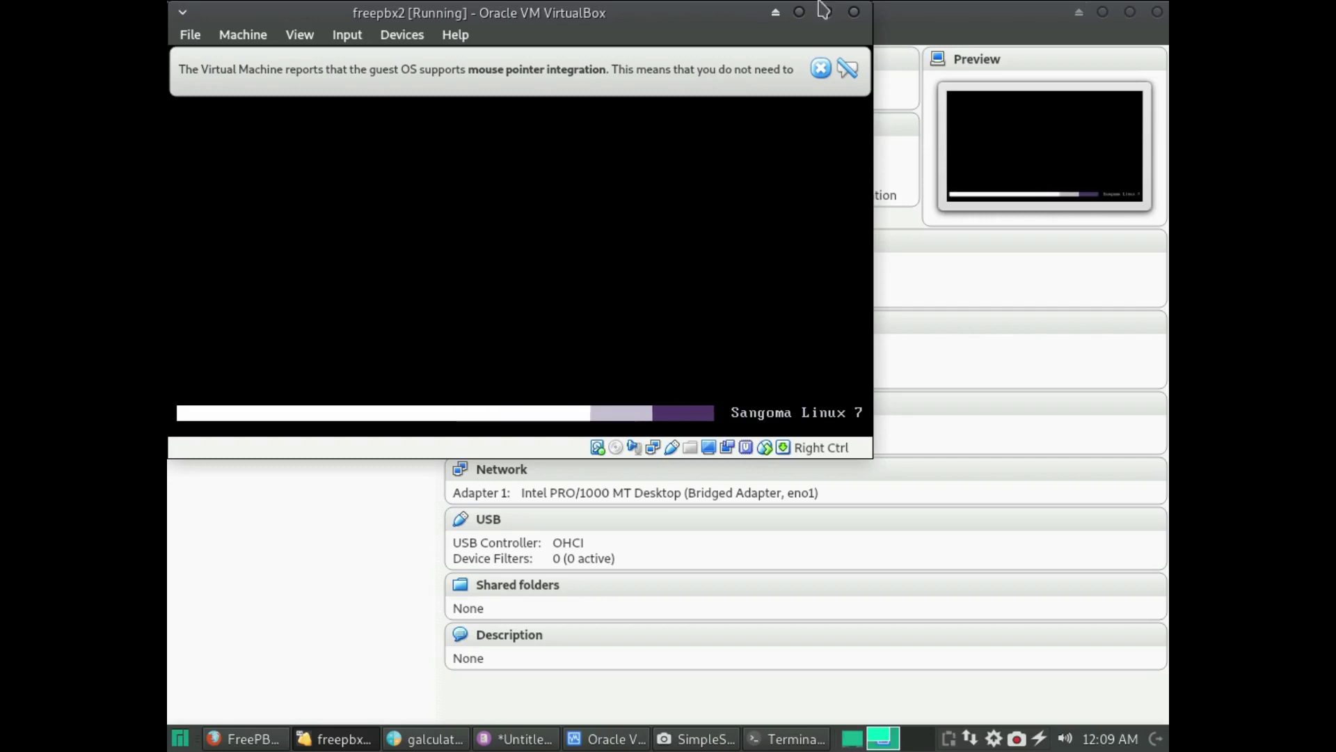
- Log in as root on the rebooted freepbx2 console
{"action": "left_click", "coordinate": [1106, 742]}
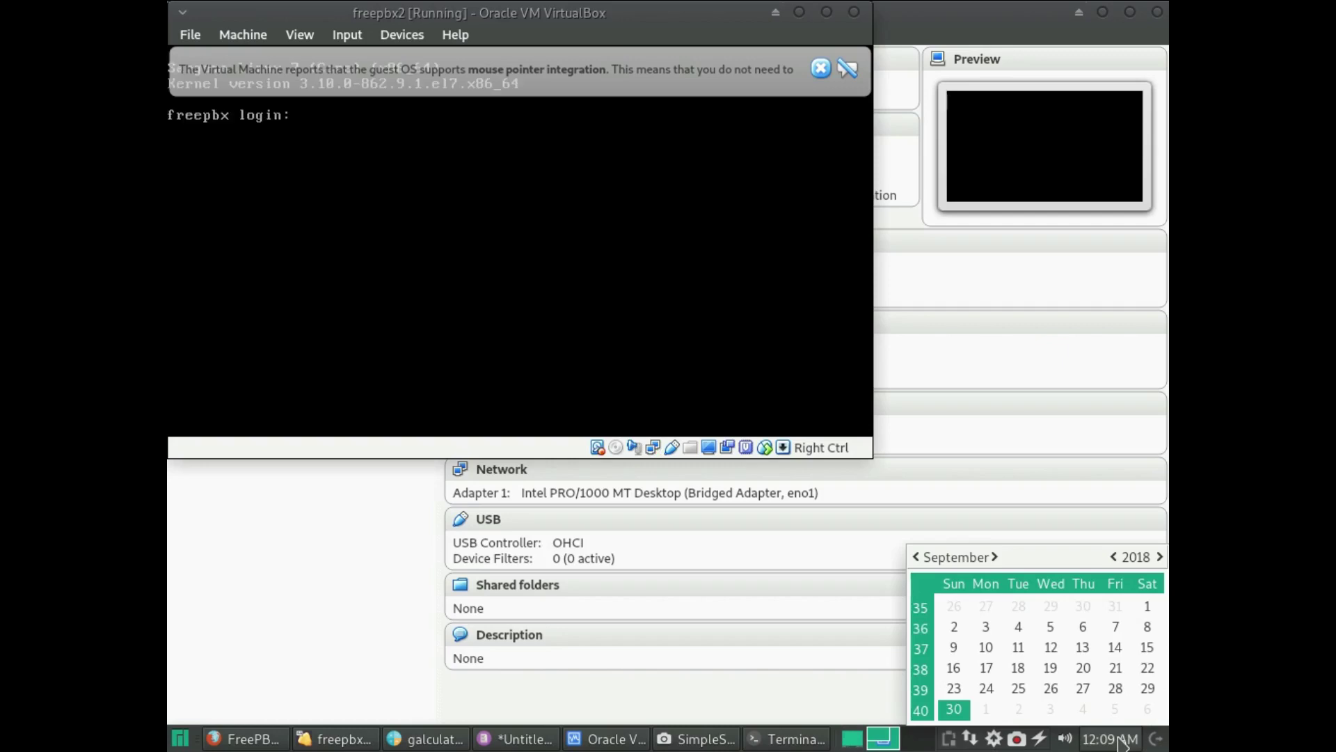
{"action": "left_click", "coordinate": [1122, 742]}
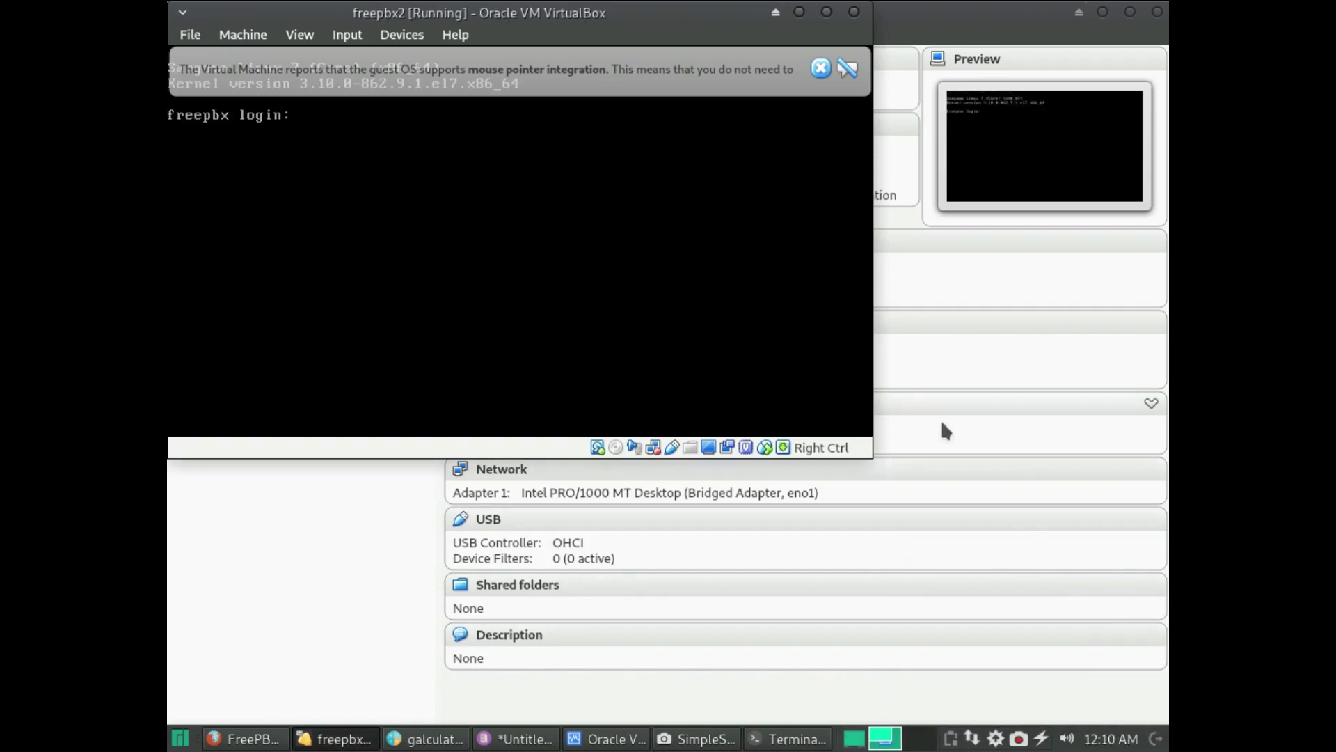
{"action": "type", "text": "root"}
{"action": "key", "text": "Return"}
{"action": "key", "text": "Return"}
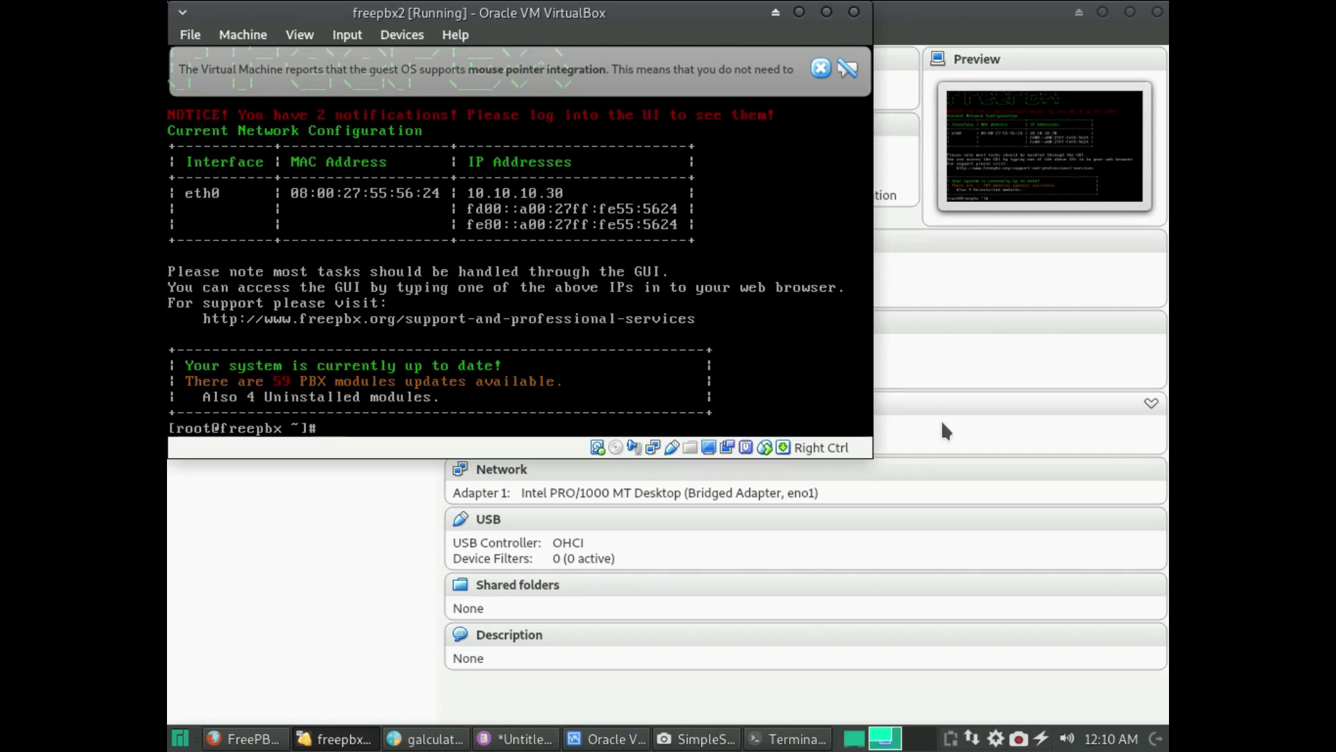
- Load the FreePBX dashboard, apply the pending config, and follow the disabled sangomacrm module warning
{"action": "left_click", "coordinate": [243, 738]}
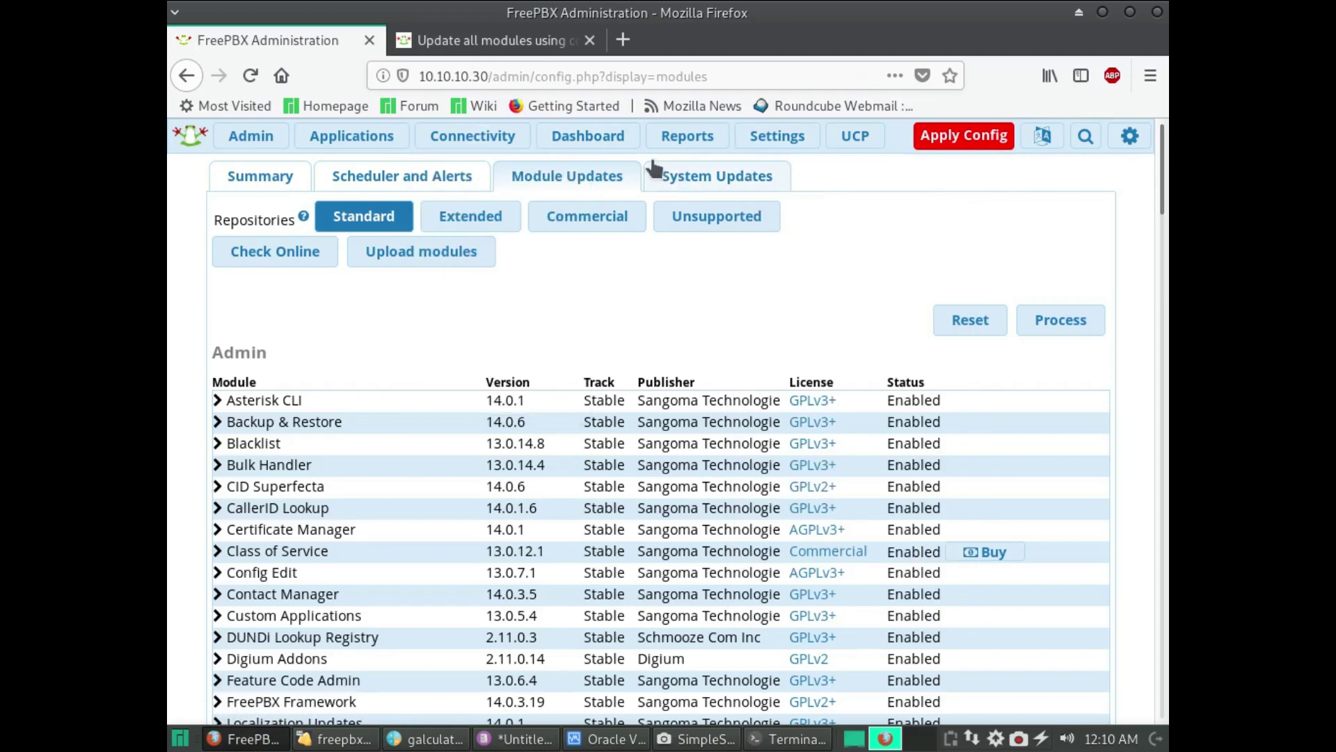
{"action": "left_click", "coordinate": [616, 142]}
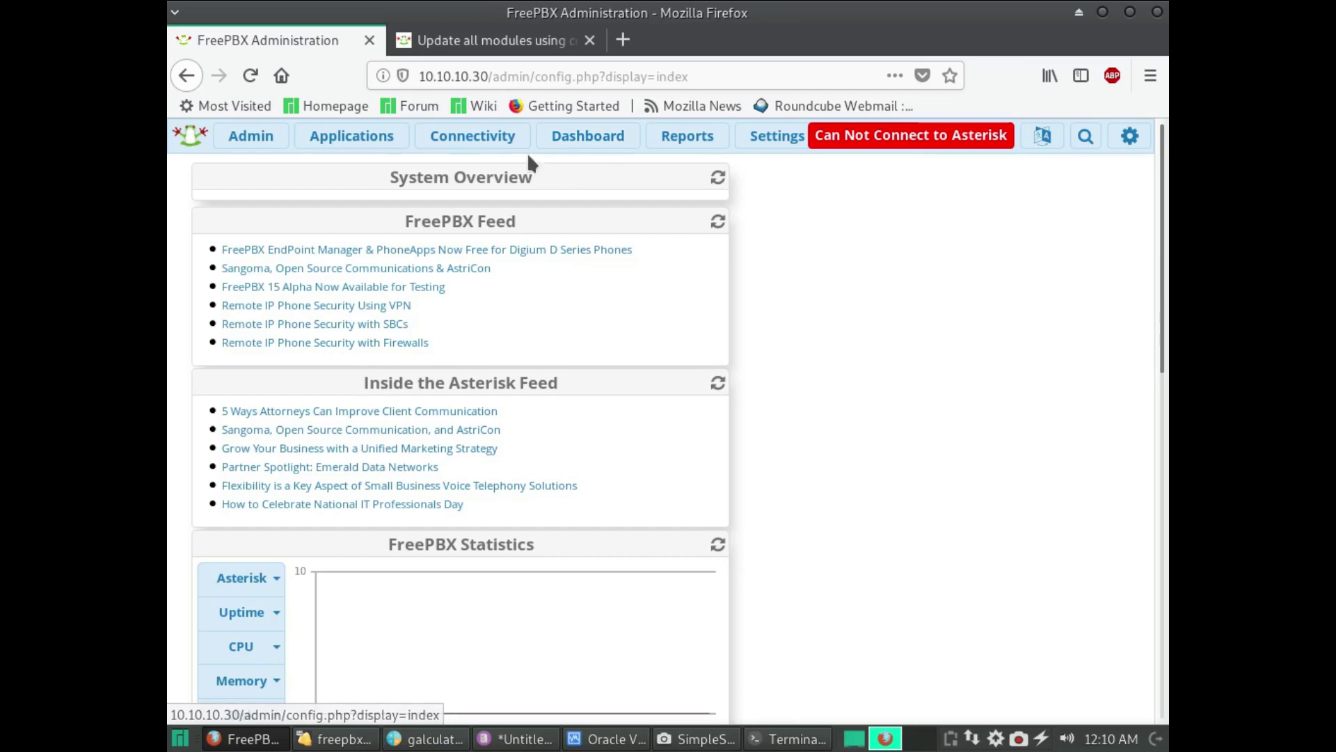
{"action": "mouse_move", "coordinate": [464, 137]}
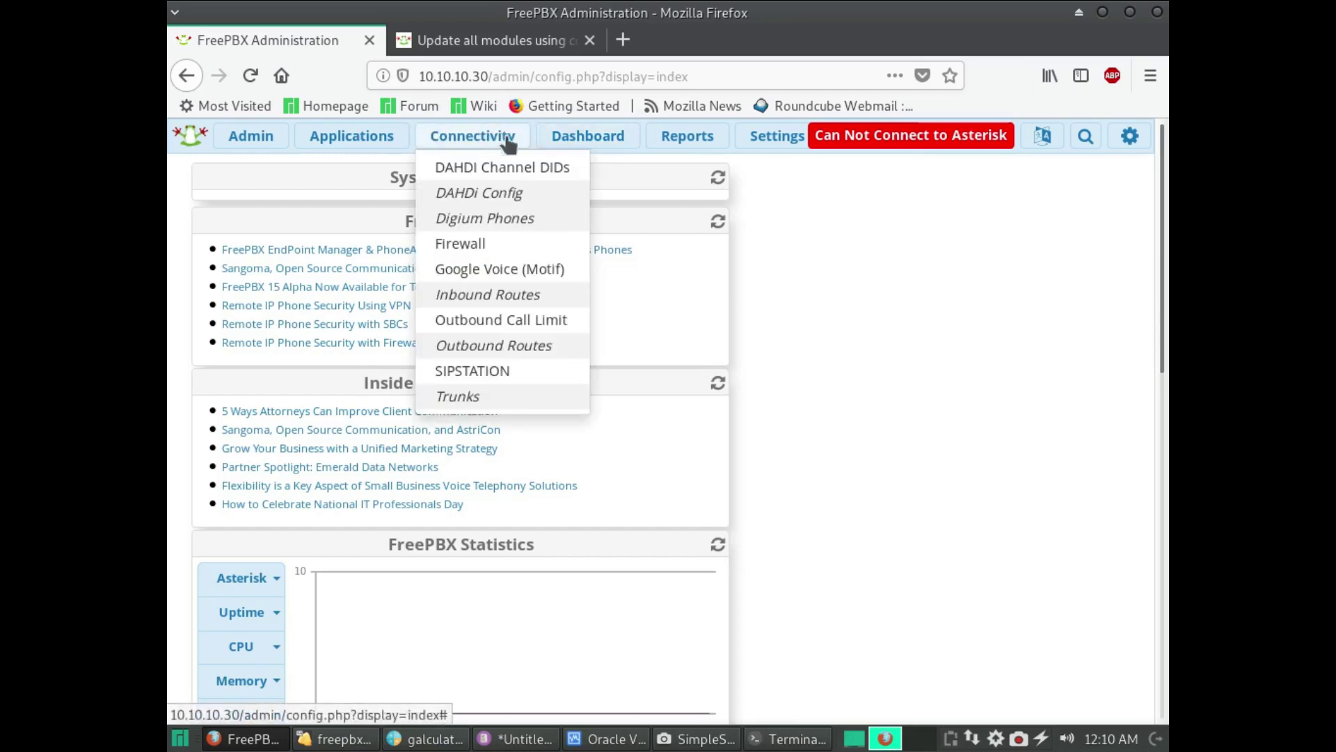
{"action": "left_click", "coordinate": [600, 140]}
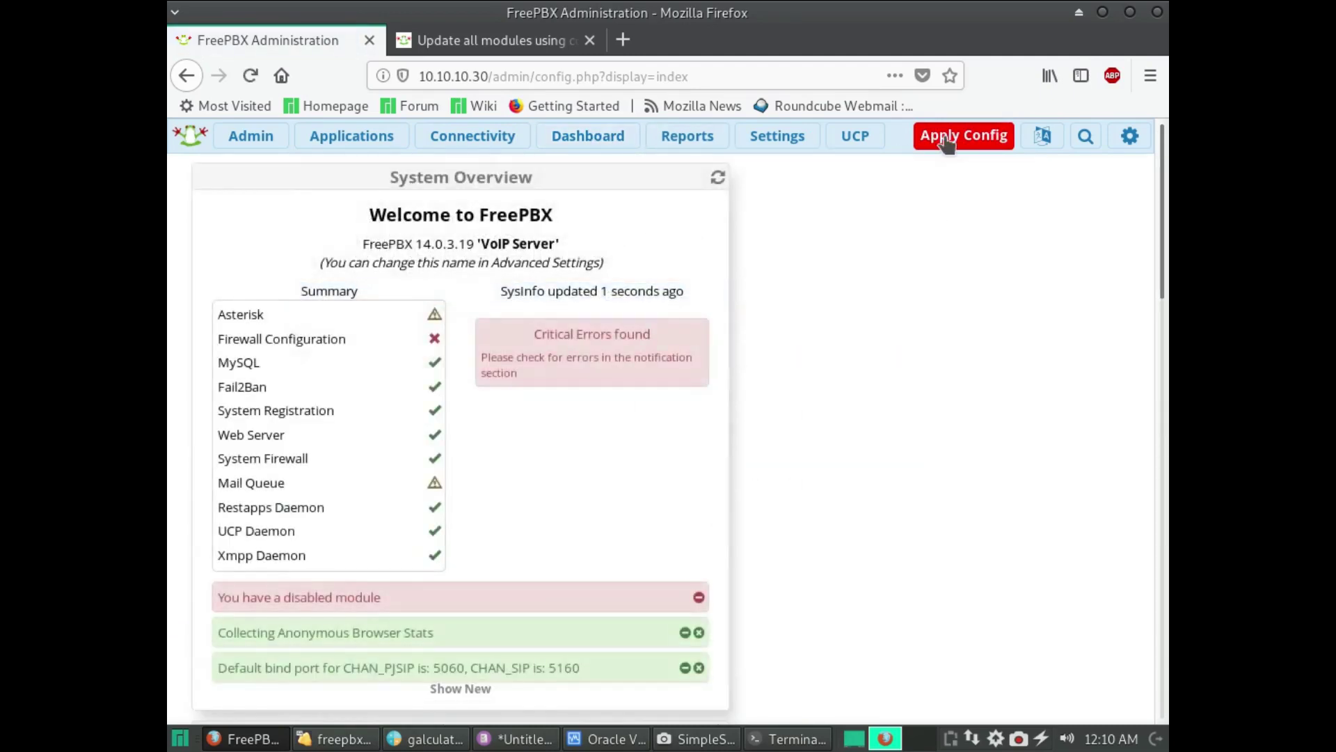
{"action": "left_click", "coordinate": [948, 139]}
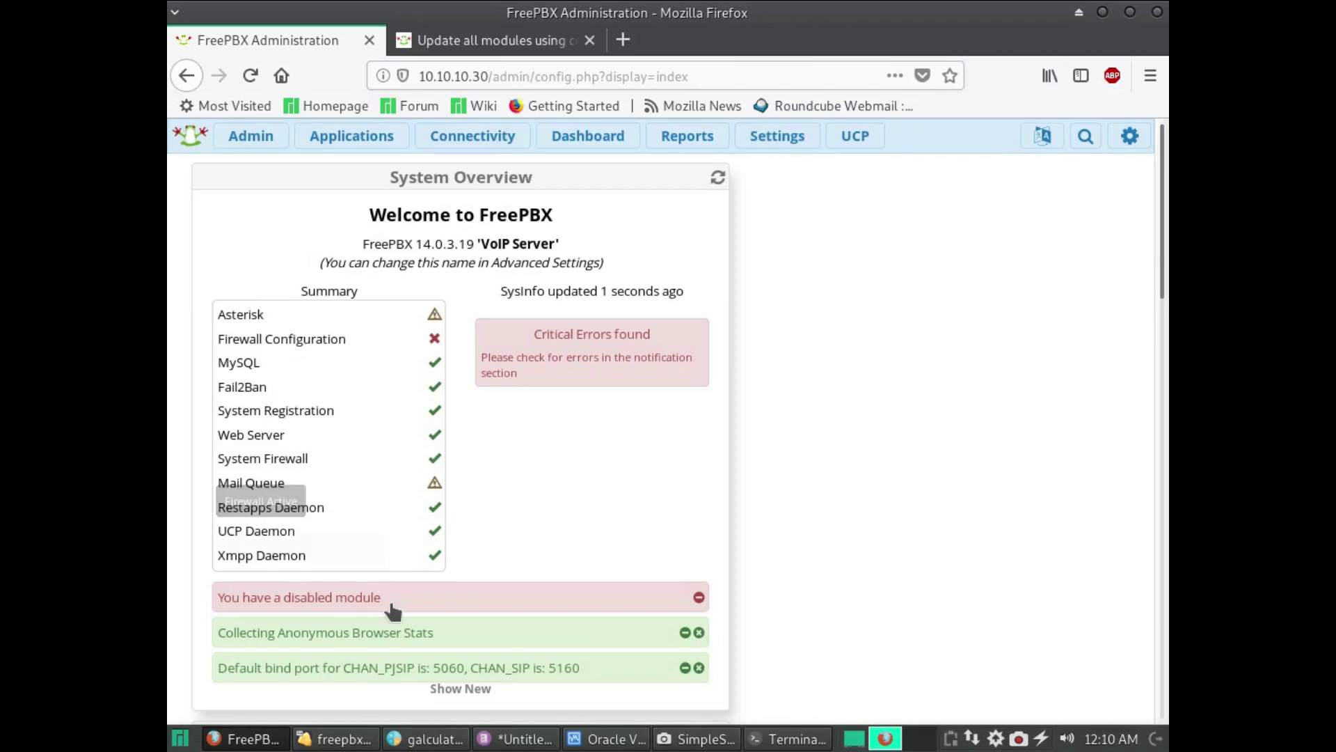
{"action": "left_click", "coordinate": [388, 600]}
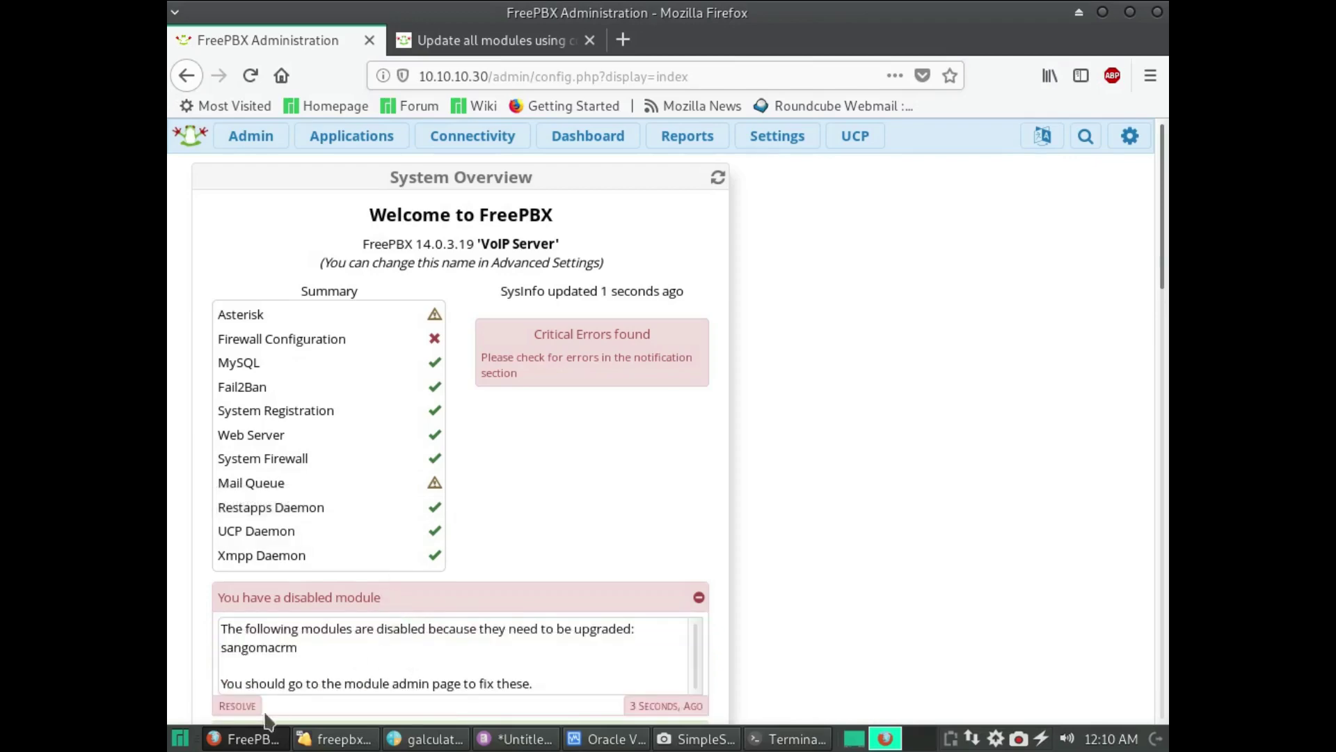
{"action": "left_click", "coordinate": [238, 705]}
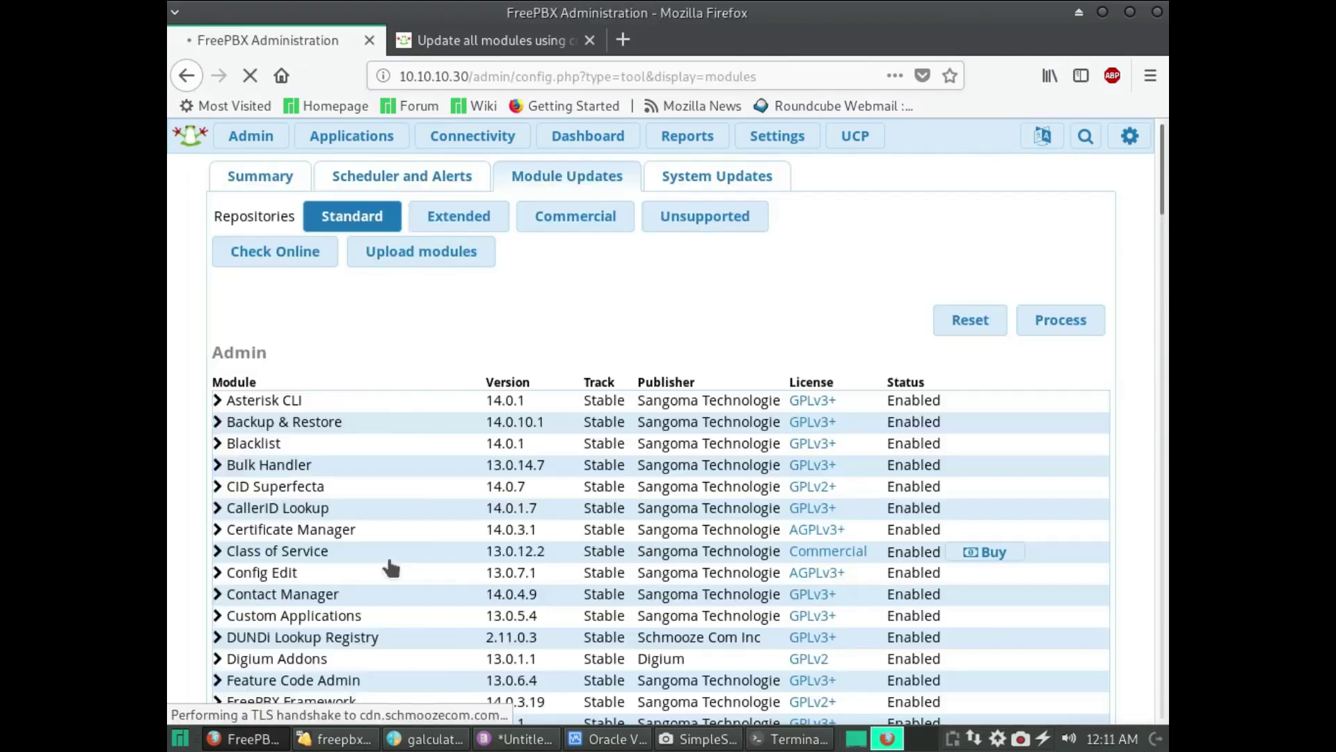
- Choose 'Upgrade to 14.0.1.12 and Enable' for the Customer Relationship Management module
{"action": "scroll", "coordinate": [528, 427], "scroll_direction": "down", "scroll_amount": 20}
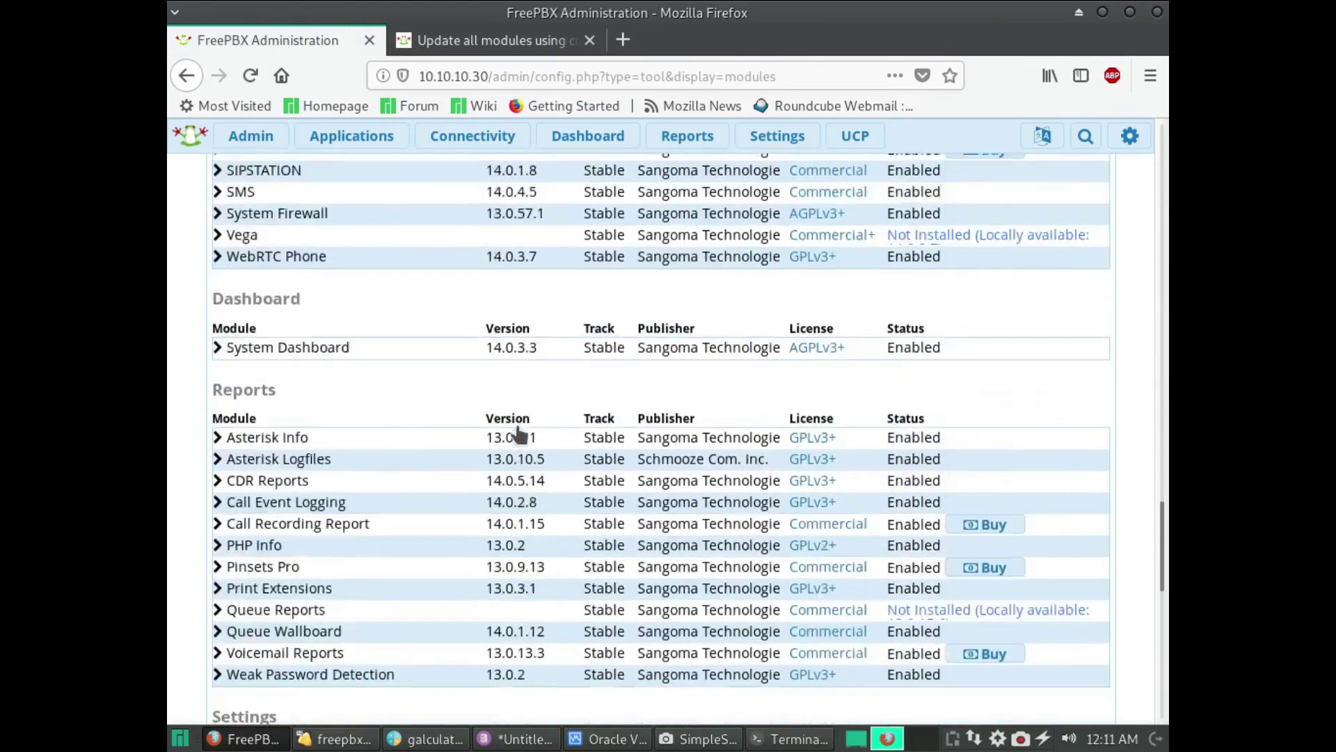
{"action": "scroll", "coordinate": [518, 433], "scroll_direction": "down", "scroll_amount": 8}
{"action": "scroll", "coordinate": [519, 432], "scroll_direction": "up", "scroll_amount": 2}
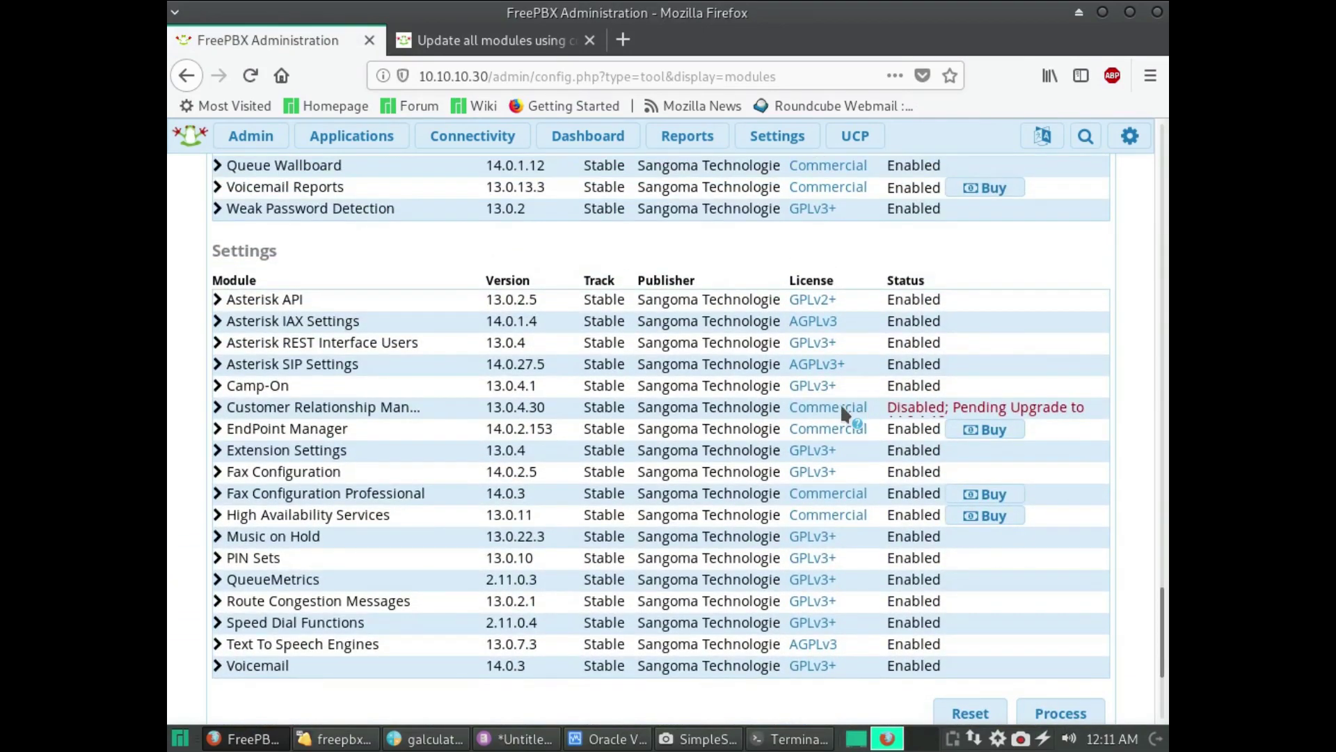
{"action": "left_click", "coordinate": [737, 408]}
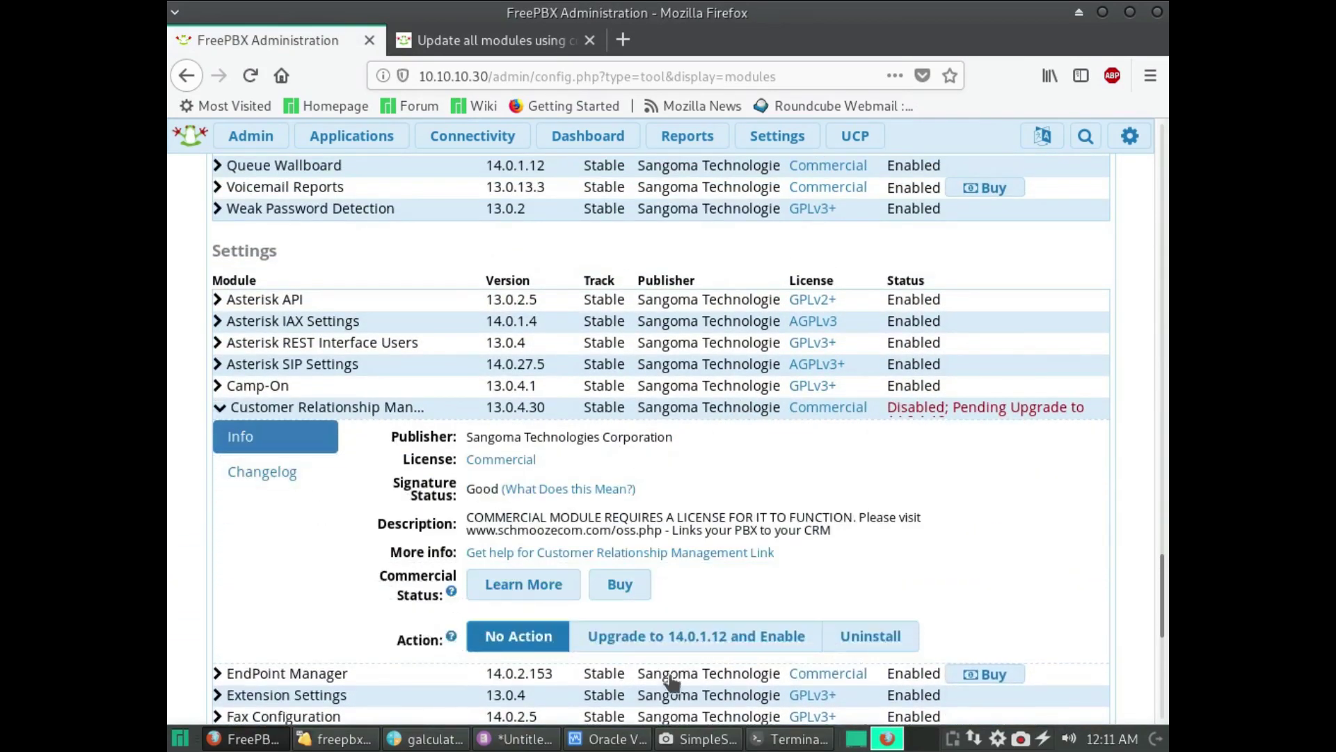
{"action": "left_click", "coordinate": [703, 635]}
- Process and confirm the CRM module upgrade, then apply the configuration
{"action": "scroll", "coordinate": [1045, 529], "scroll_direction": "down", "scroll_amount": 6}
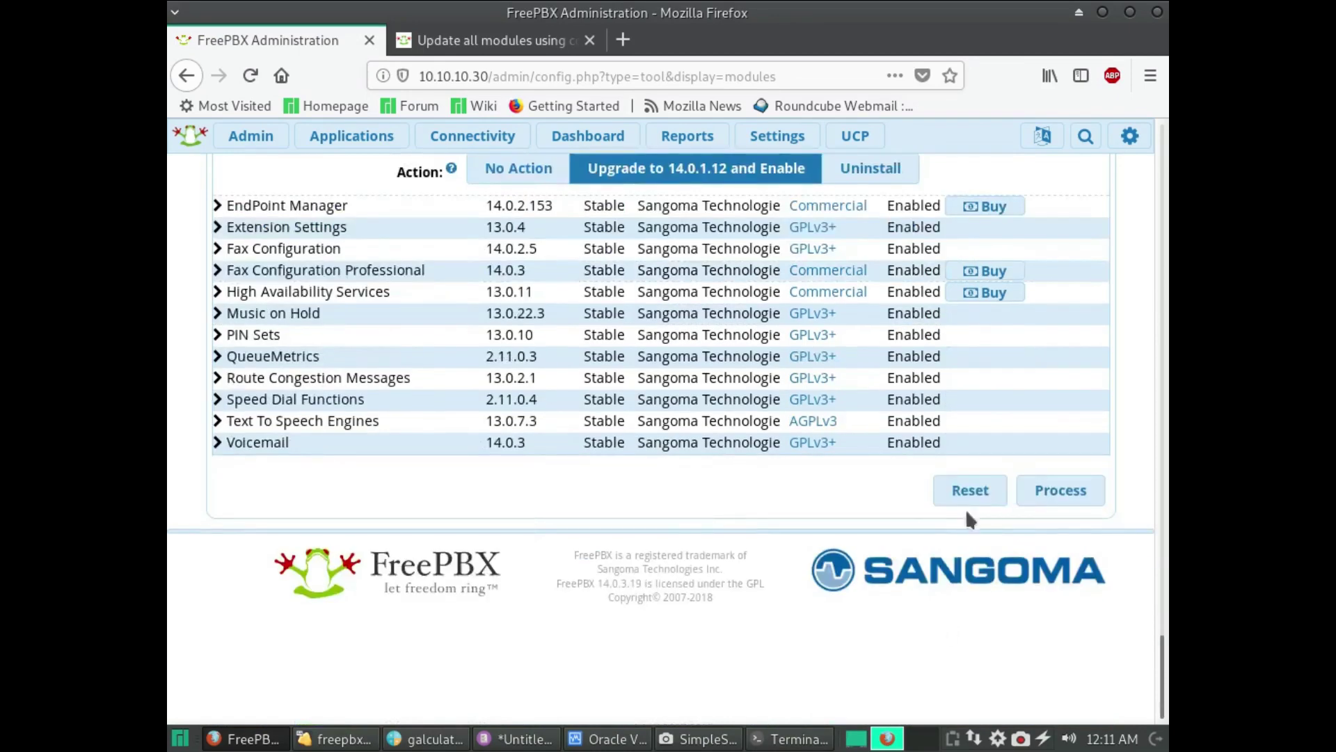
{"action": "left_click", "coordinate": [1041, 497]}
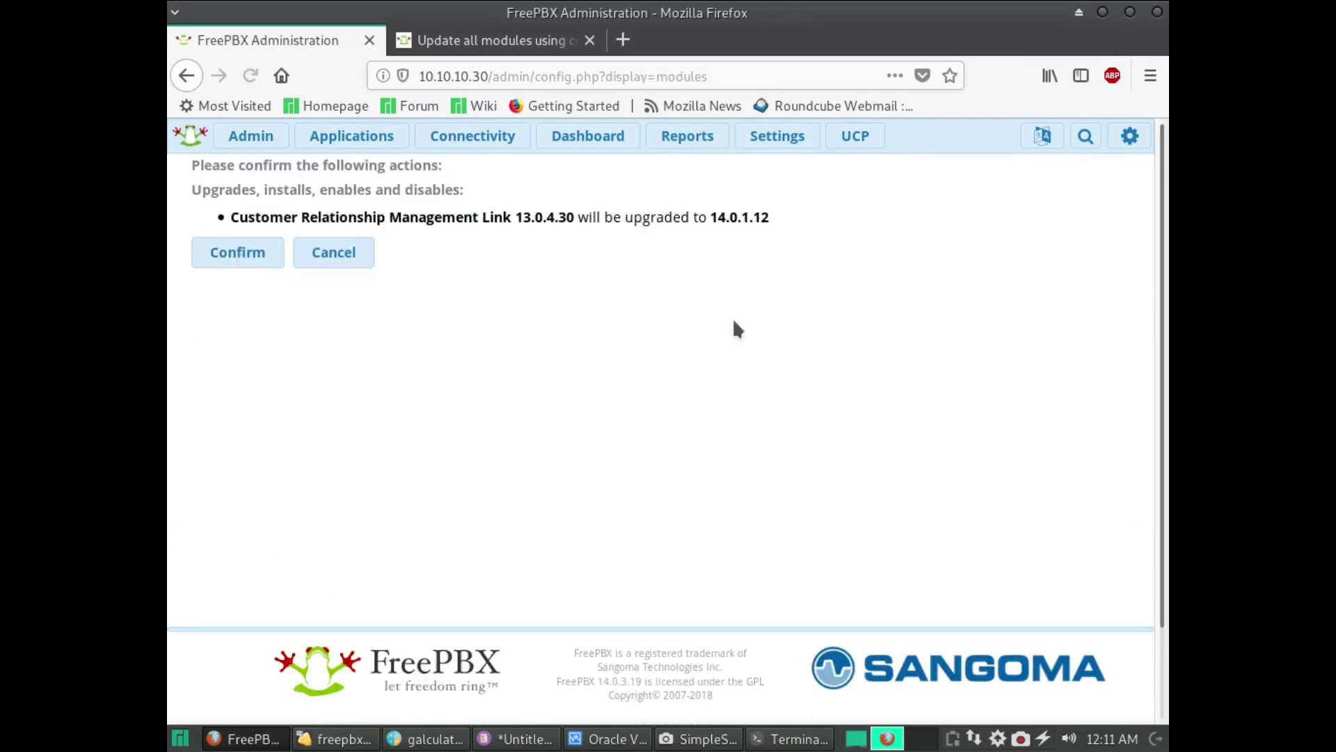
{"action": "left_click", "coordinate": [250, 263]}
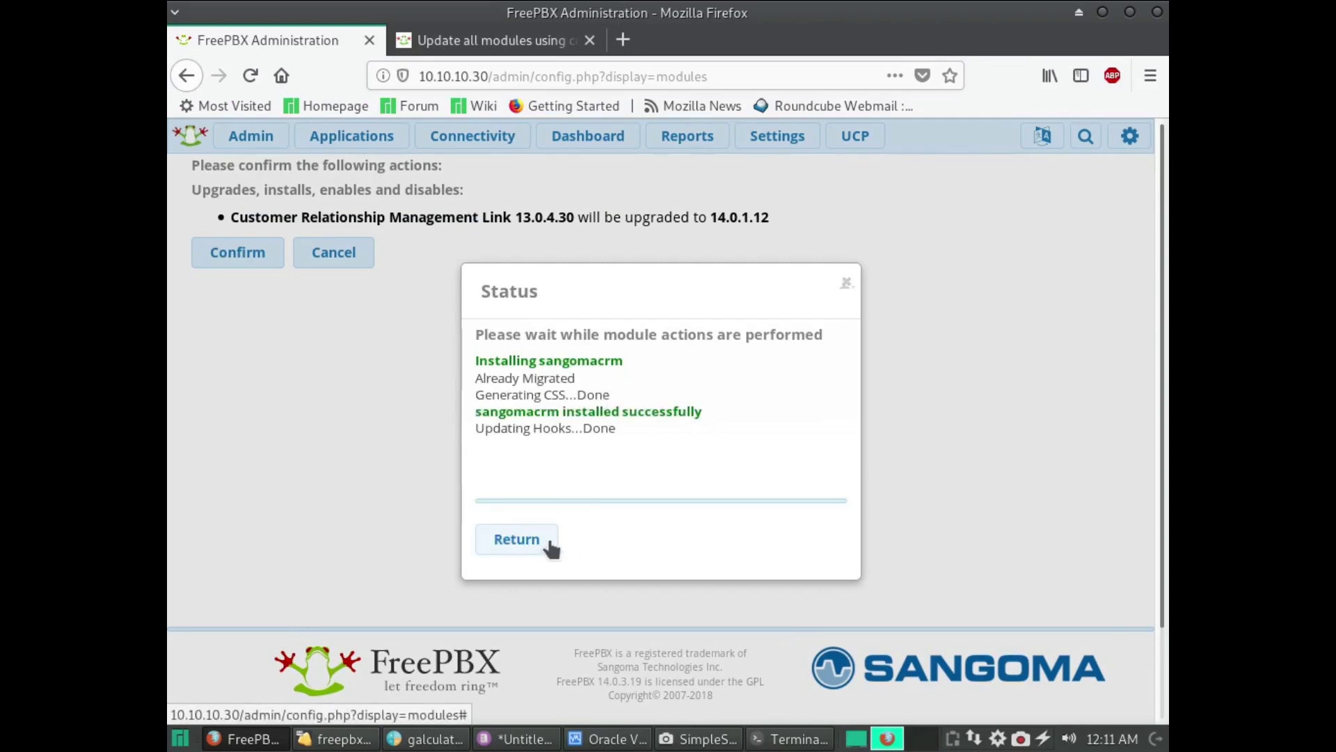
{"action": "left_click", "coordinate": [537, 540]}
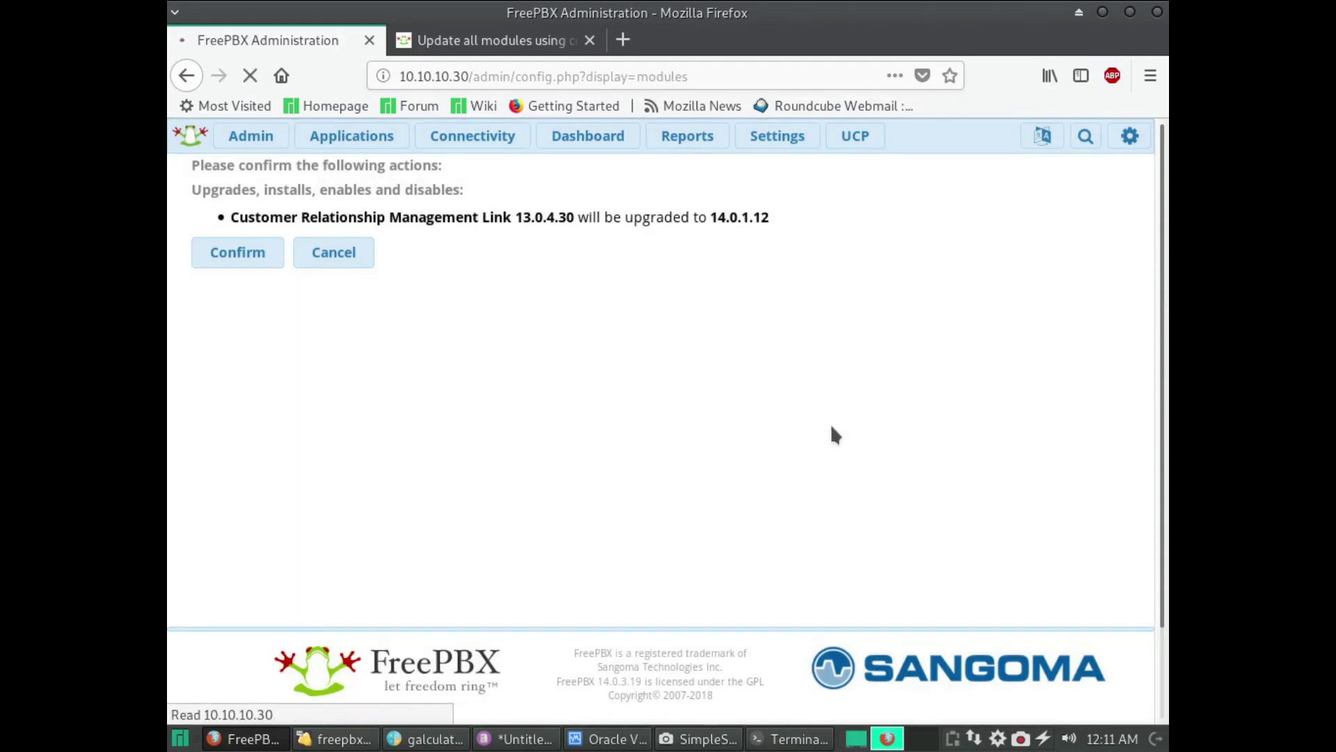
{"action": "left_click", "coordinate": [976, 139]}
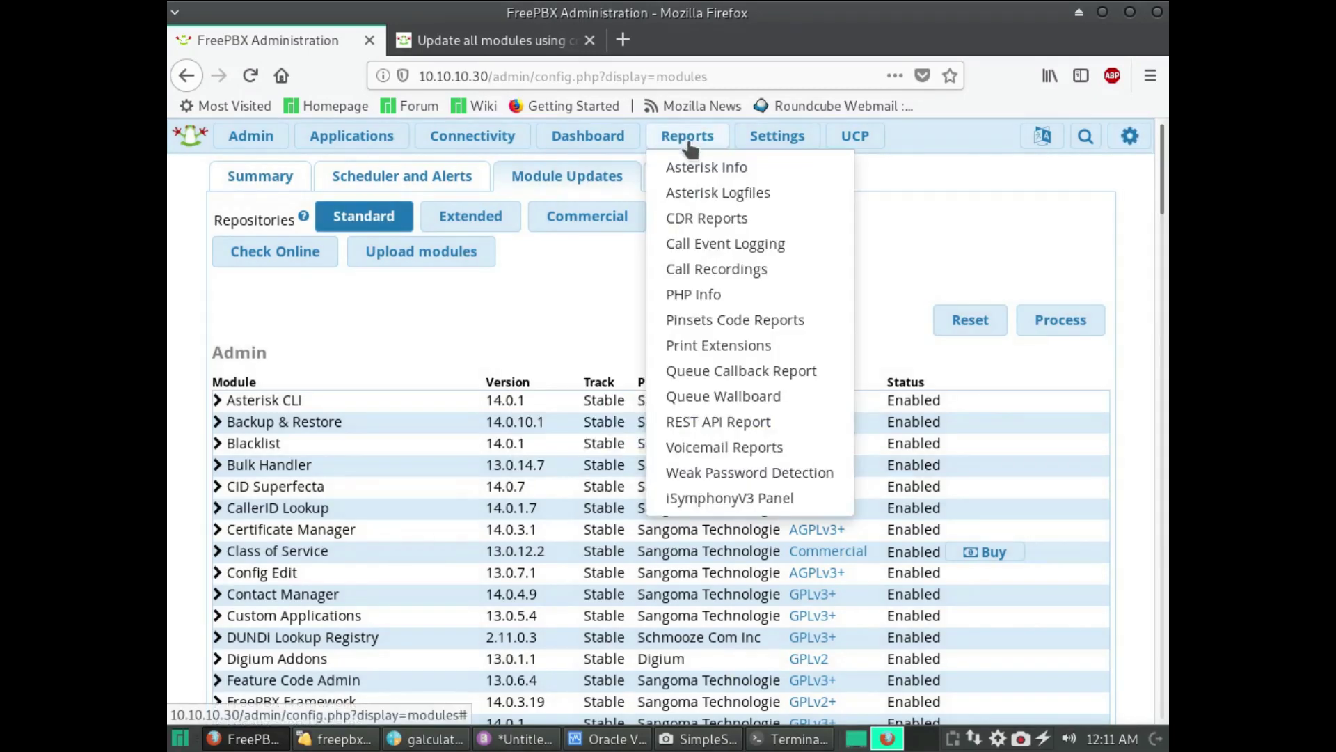
{"action": "mouse_move", "coordinate": [778, 139]}
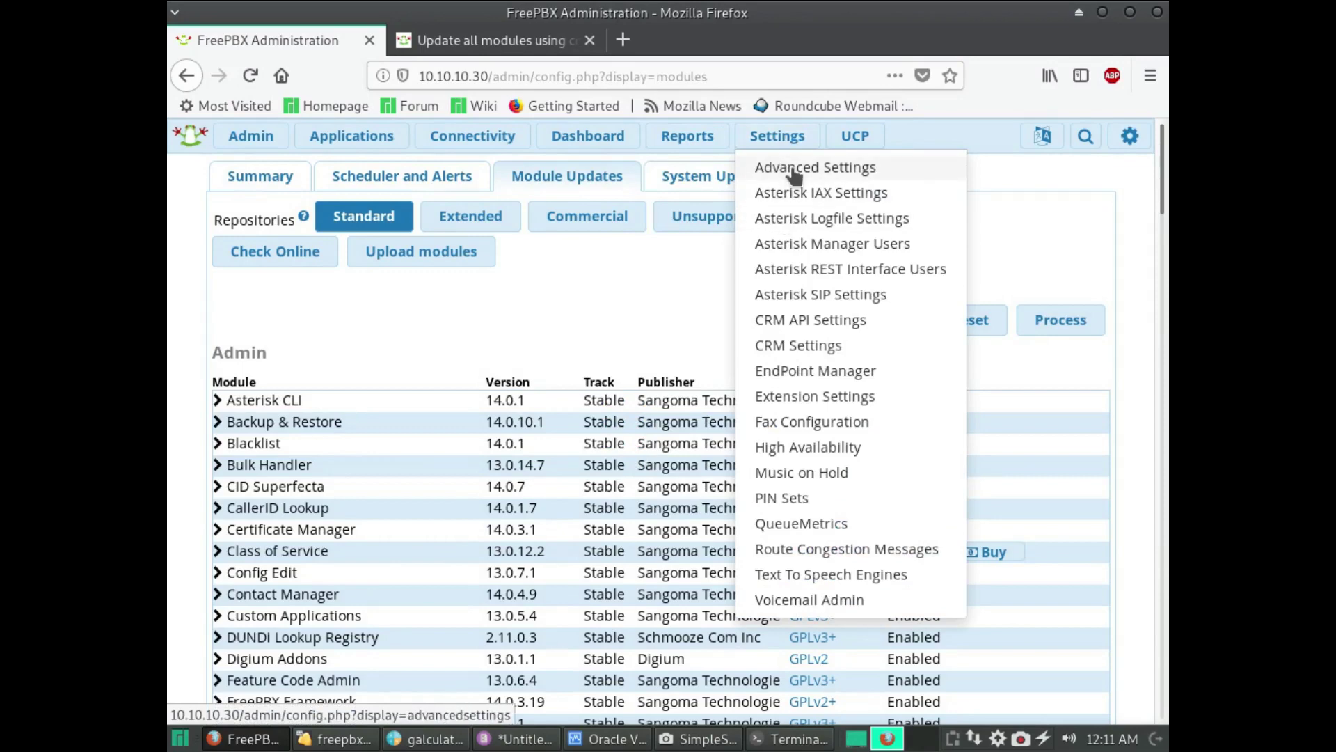
- In Advanced Settings, replace the System Identity 'VoIP Server' with a home-phone name
{"action": "left_click", "coordinate": [793, 173]}
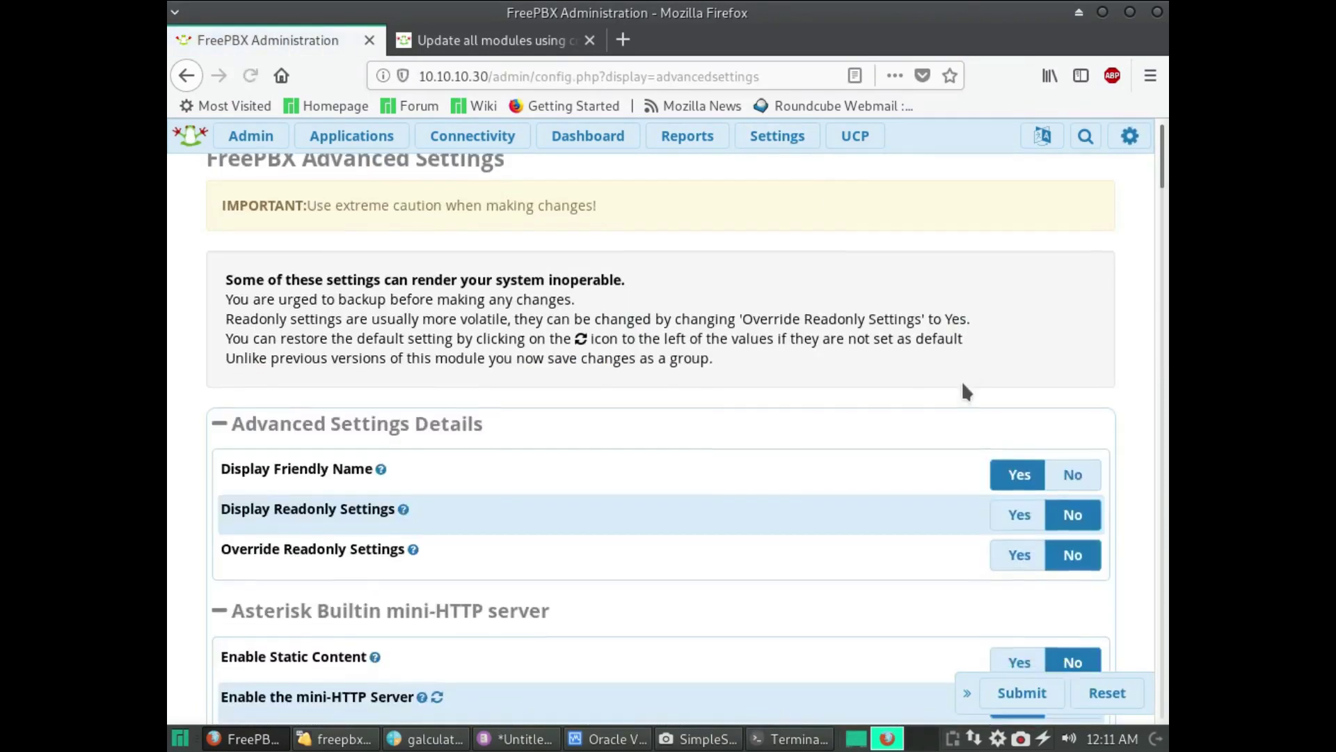
{"action": "scroll", "coordinate": [957, 403], "scroll_direction": "down", "scroll_amount": 7}
{"action": "scroll", "coordinate": [953, 410], "scroll_direction": "down", "scroll_amount": 20}
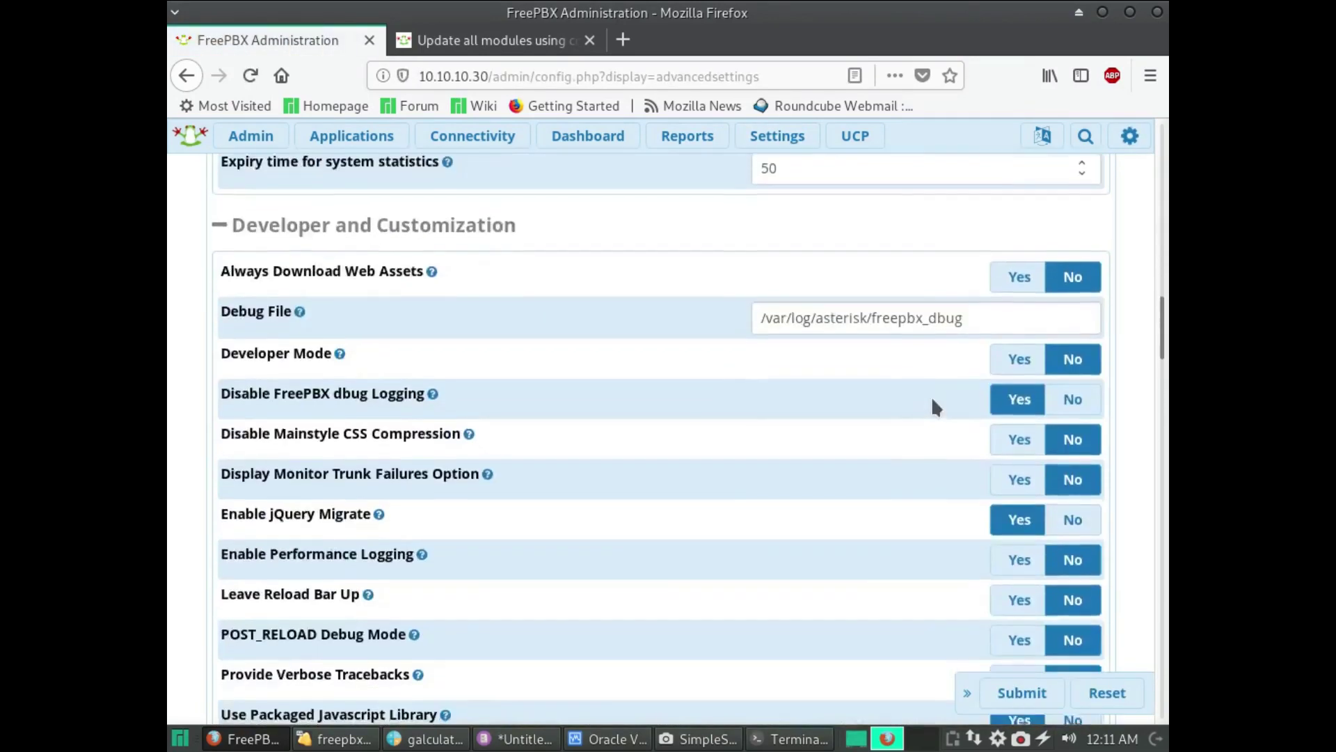
{"action": "scroll", "coordinate": [927, 397], "scroll_direction": "down", "scroll_amount": 20}
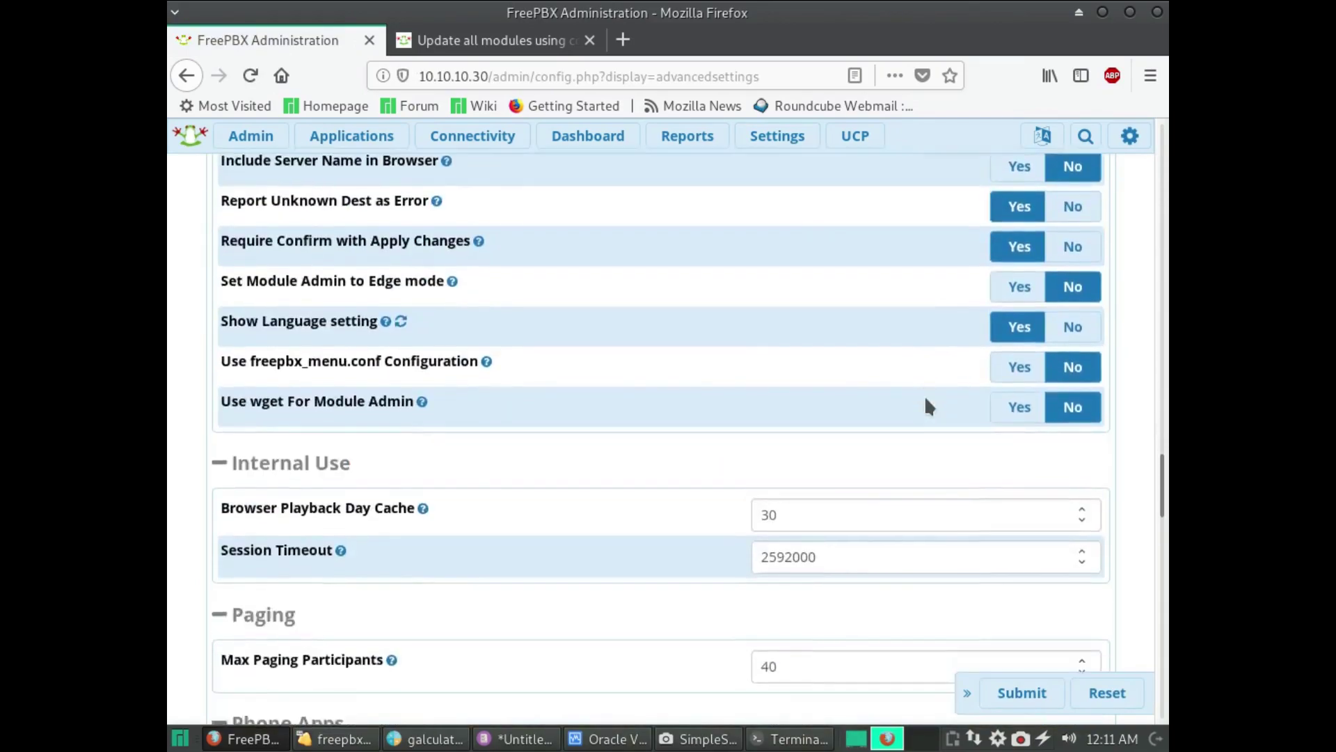
{"action": "scroll", "coordinate": [926, 395], "scroll_direction": "down", "scroll_amount": 20}
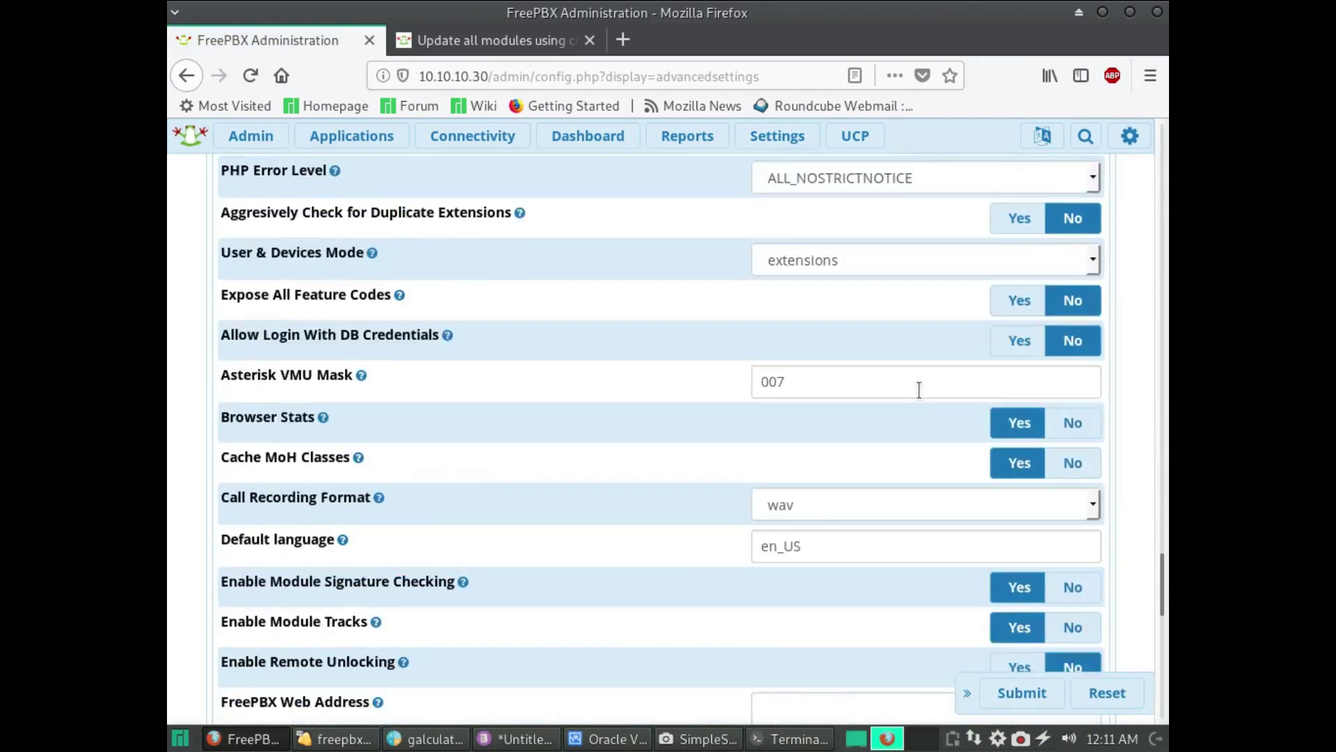
{"action": "scroll", "coordinate": [918, 394], "scroll_direction": "up", "scroll_amount": 3}
{"action": "scroll", "coordinate": [919, 394], "scroll_direction": "down", "scroll_amount": 15}
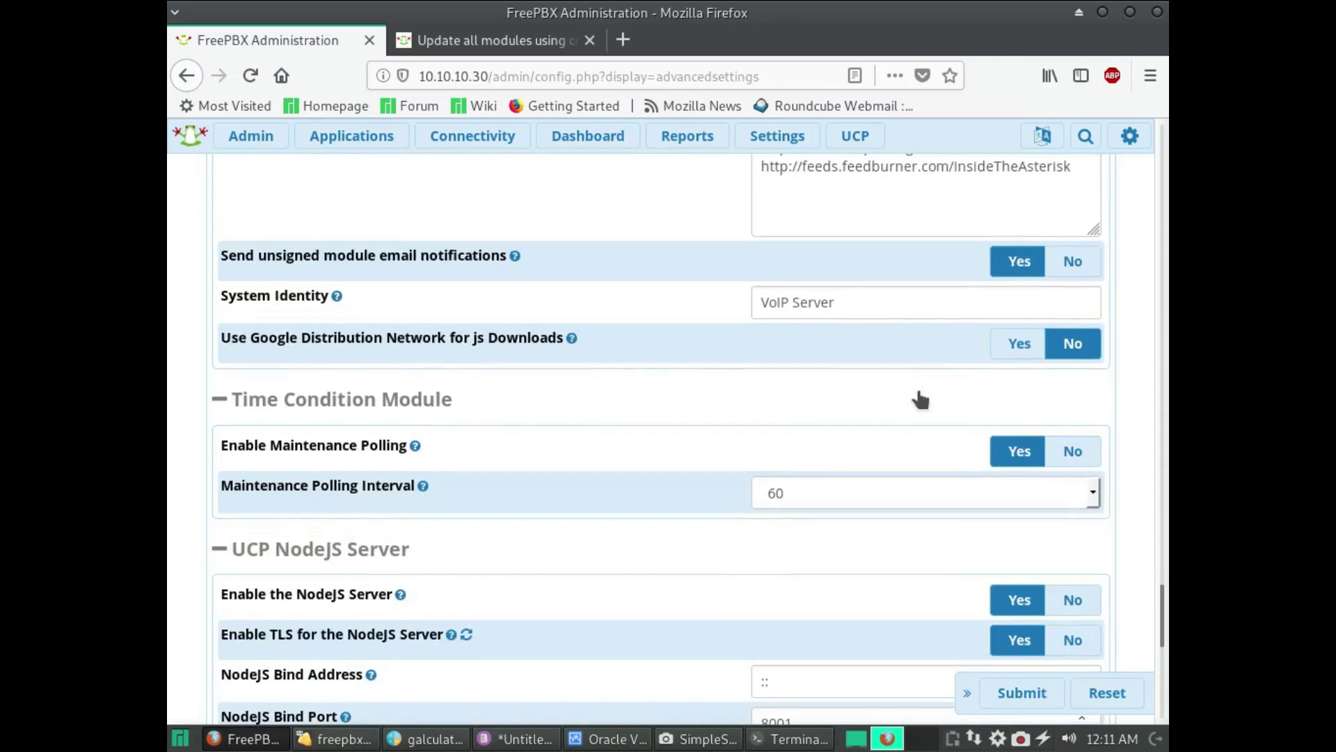
{"action": "scroll", "coordinate": [919, 394], "scroll_direction": "up", "scroll_amount": 18}
{"action": "scroll", "coordinate": [874, 604], "scroll_direction": "down", "scroll_amount": 3}
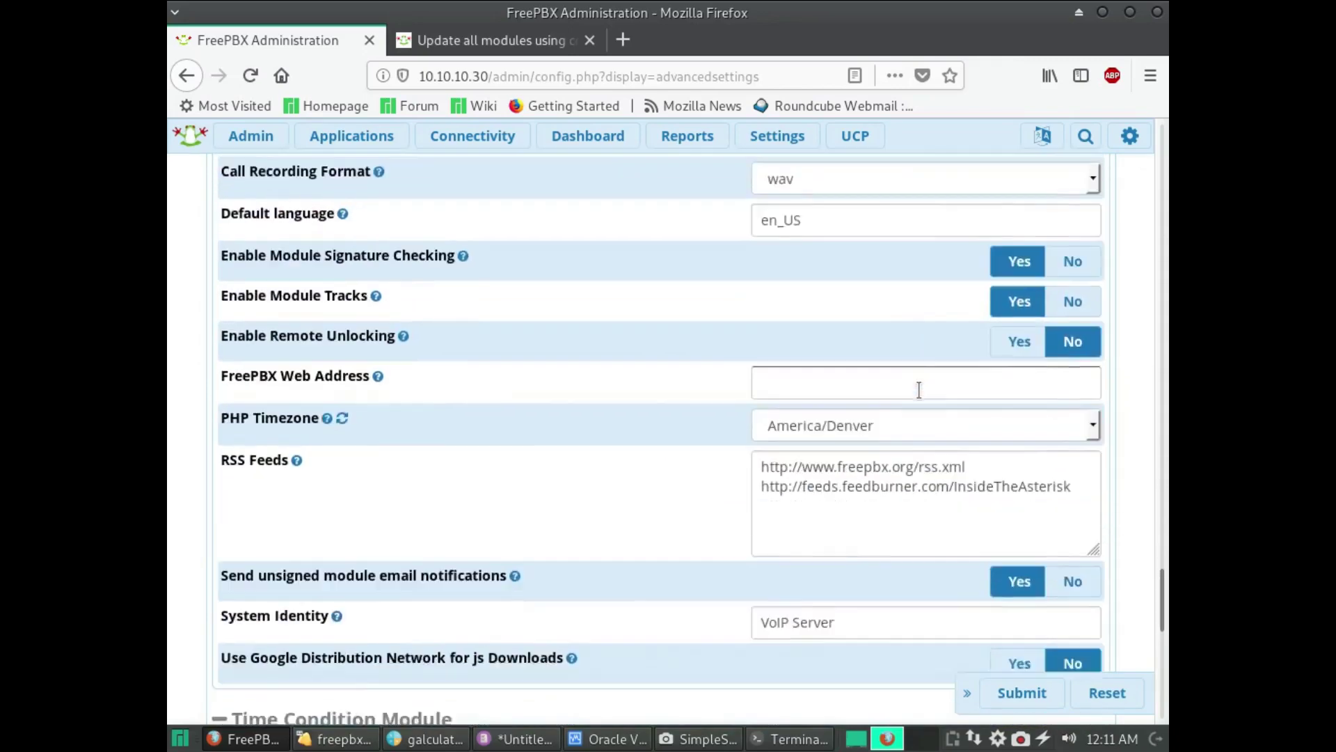
{"action": "triple_click", "coordinate": [883, 524]}
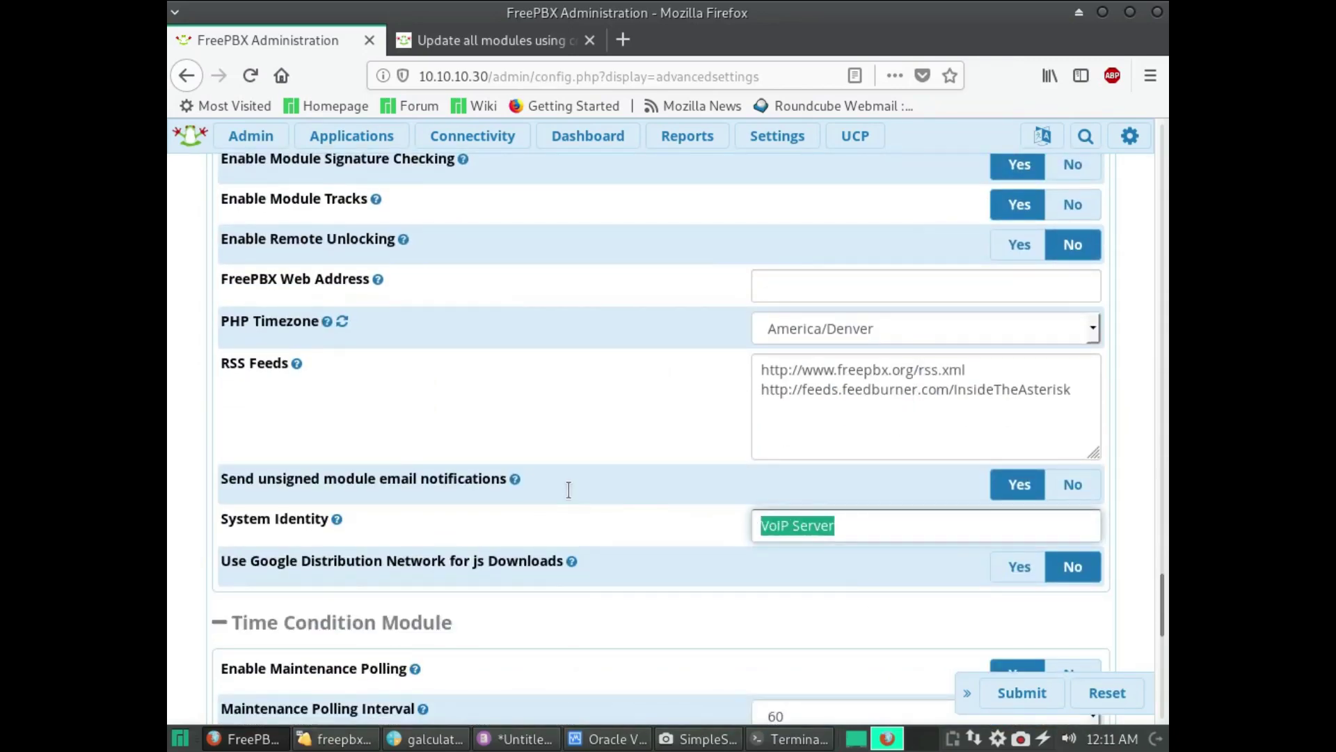
{"action": "type", "text": "Rack's Home Phone"}
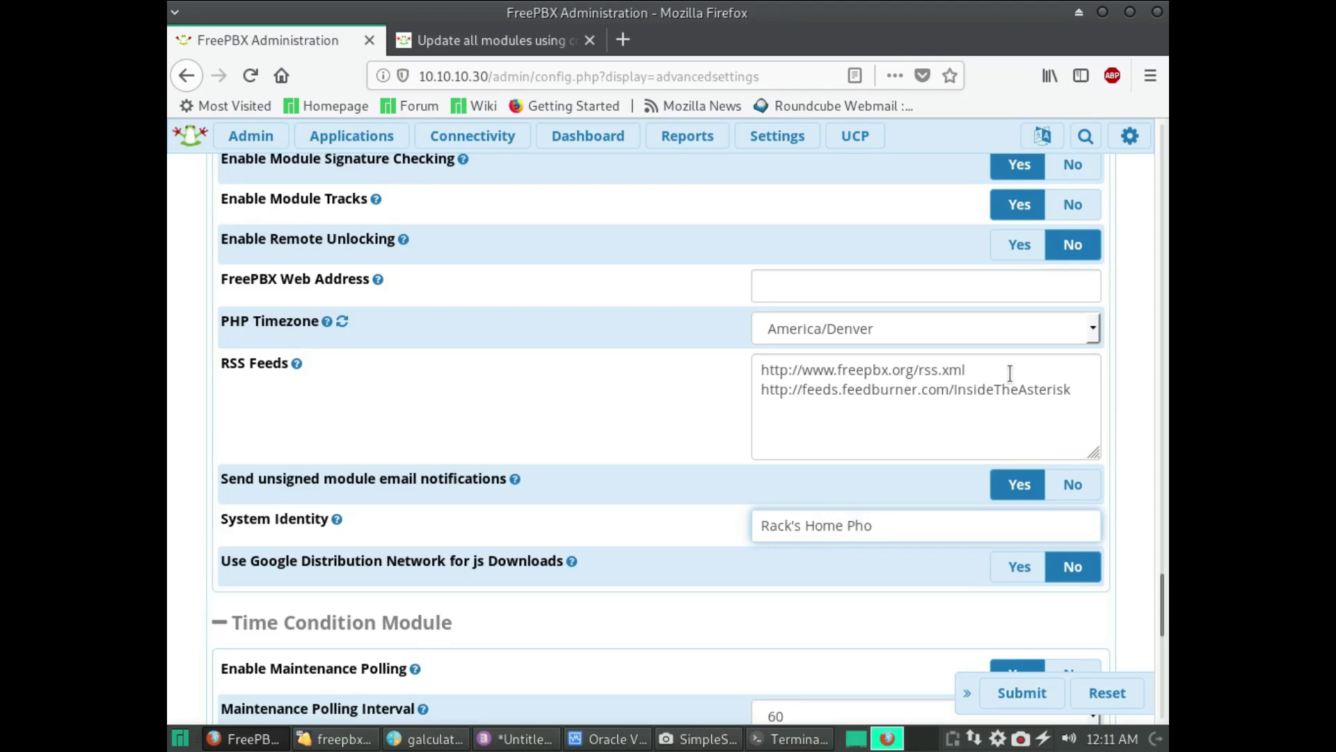
- Submit the new System Identity and apply the configuration
{"action": "left_click", "coordinate": [1000, 694]}
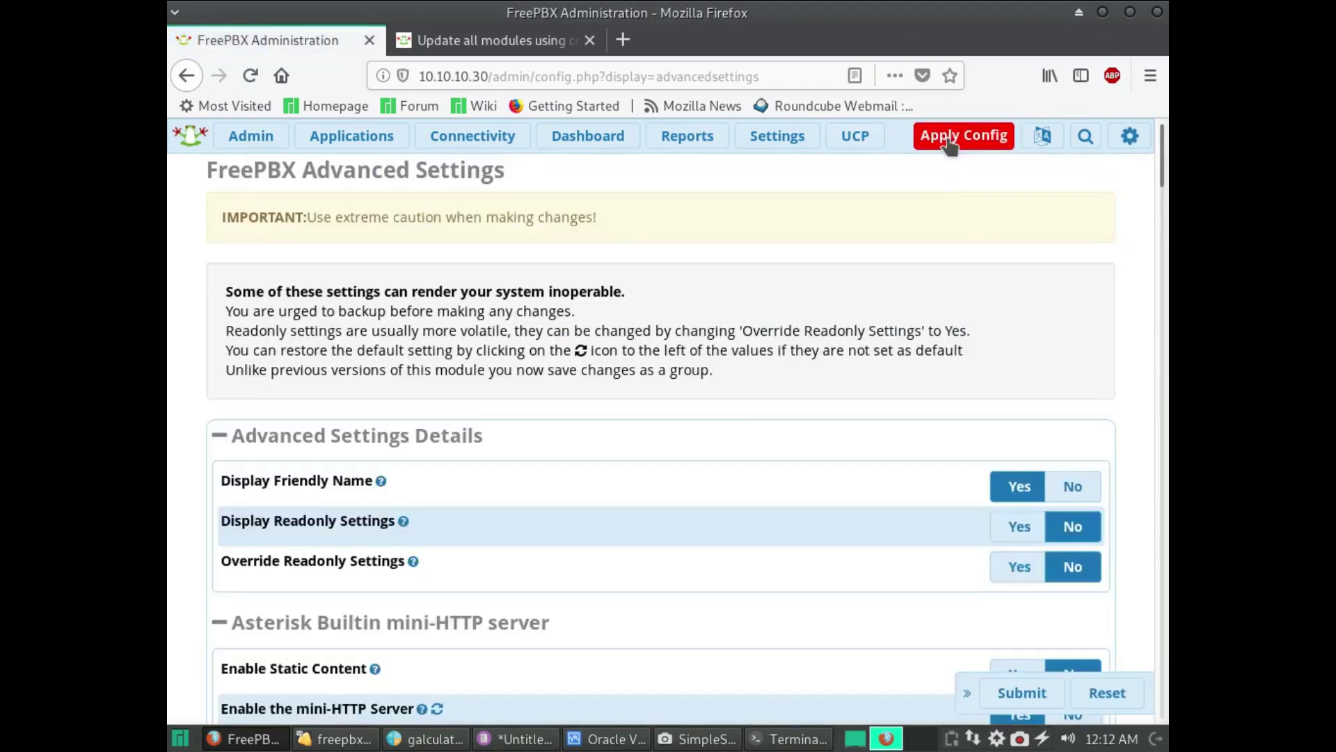
{"action": "left_click", "coordinate": [954, 137]}
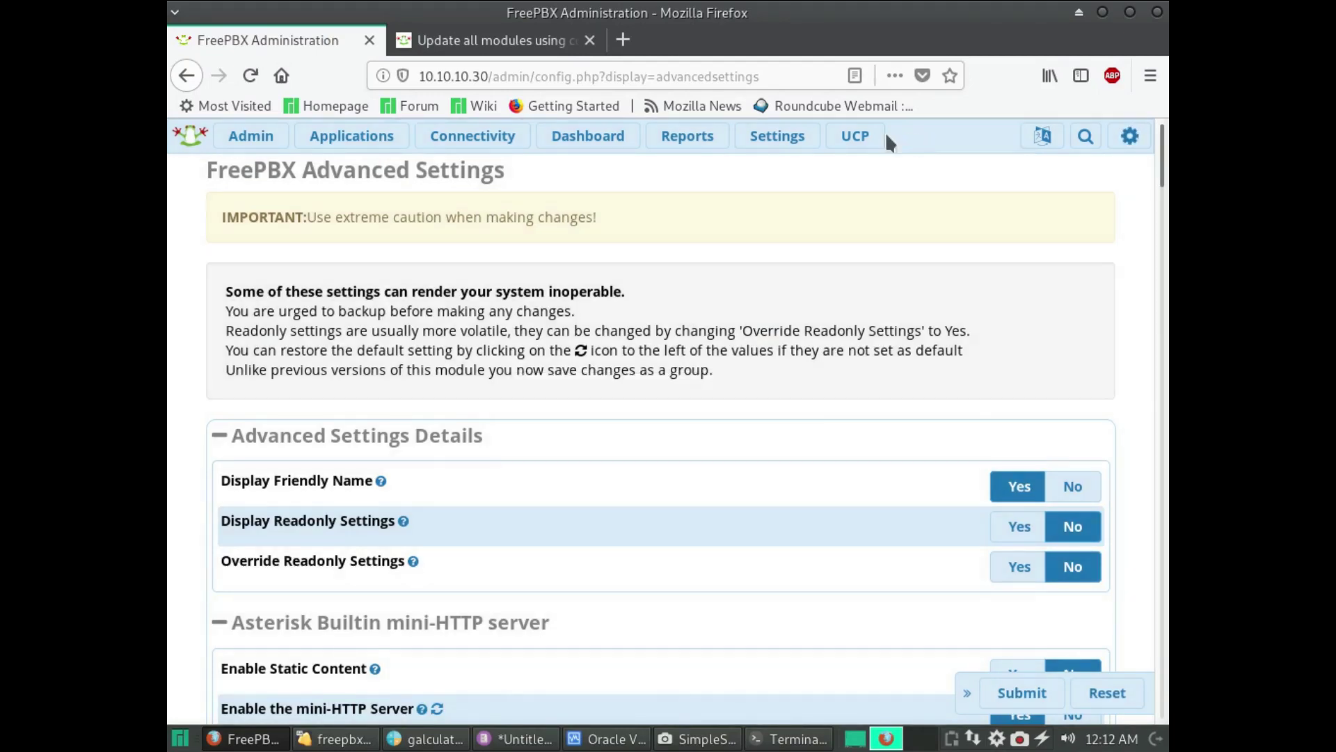
{"action": "mouse_move", "coordinate": [779, 136]}
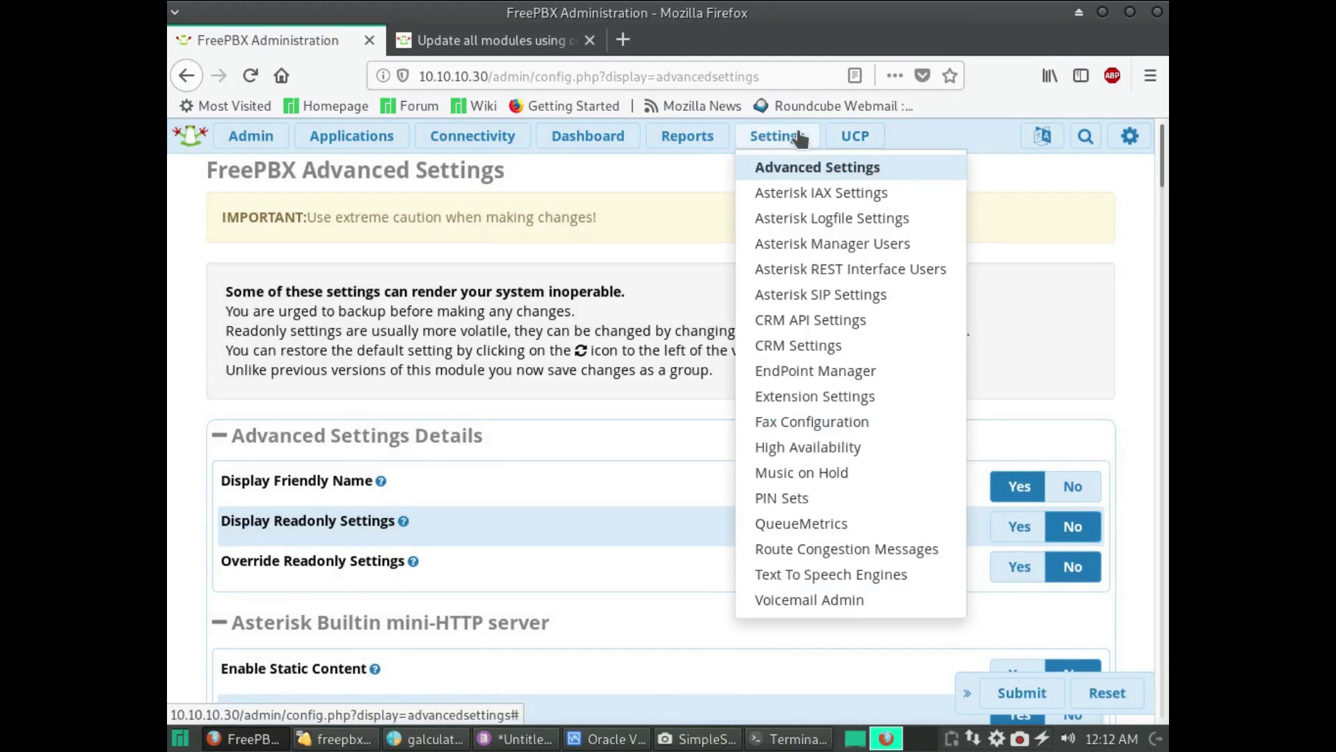
- In Asterisk SIP Settings, change the Chan SIP Bind Port to 5260 and submit
{"action": "left_click", "coordinate": [872, 296]}
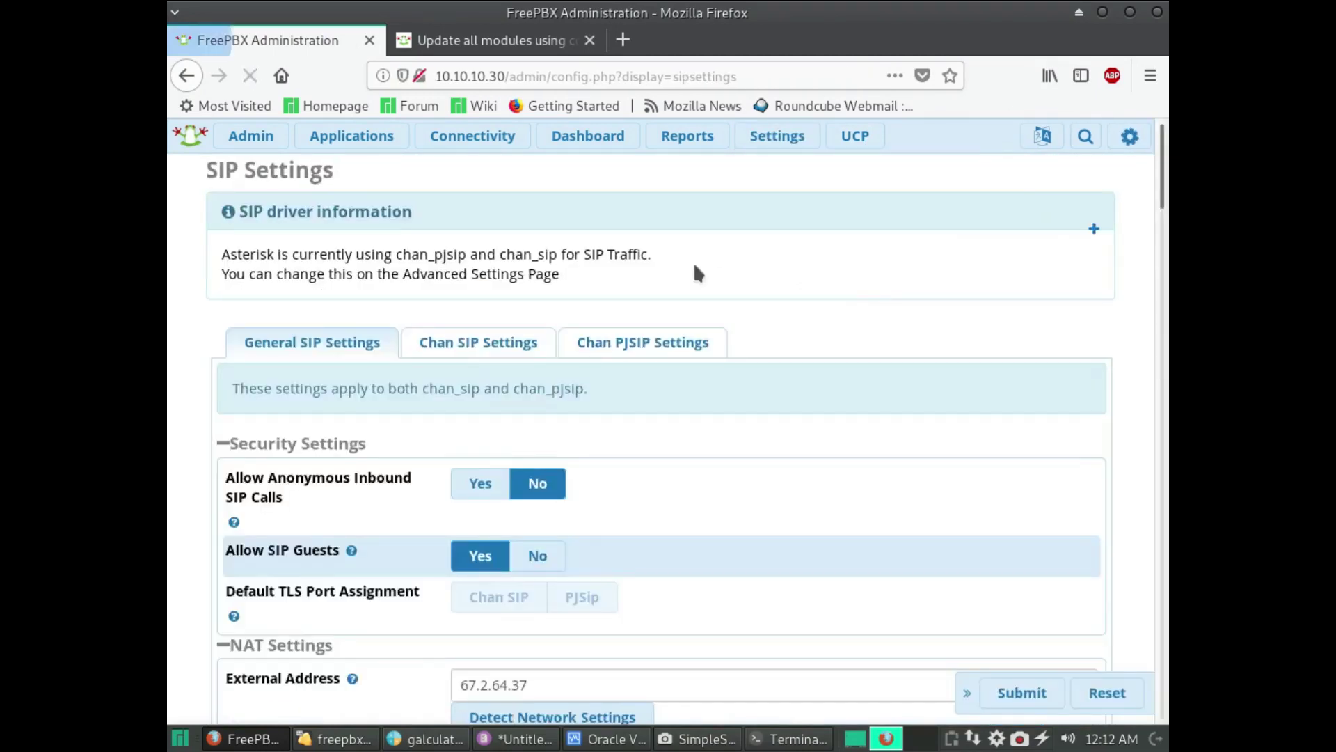
{"action": "left_click", "coordinate": [513, 348]}
{"action": "scroll", "coordinate": [664, 369], "scroll_direction": "down", "scroll_amount": 5}
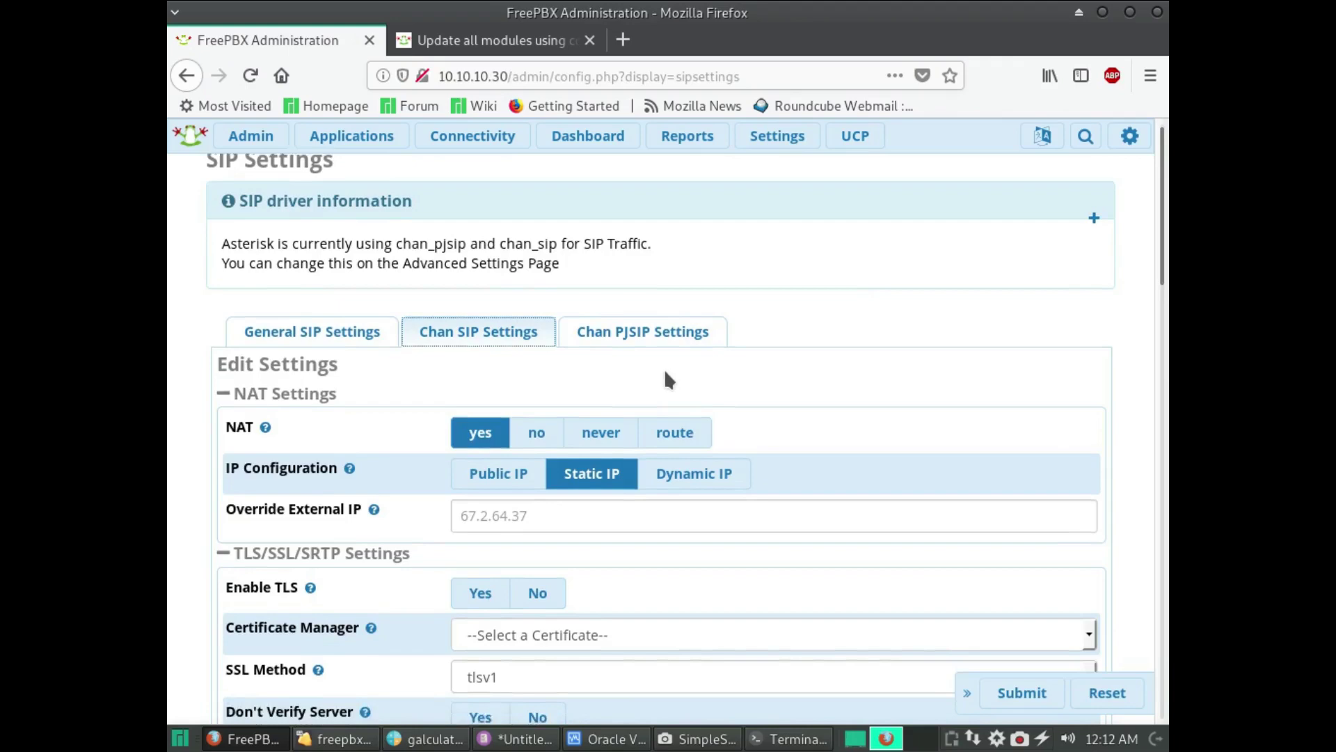
{"action": "scroll", "coordinate": [664, 379], "scroll_direction": "down", "scroll_amount": 15}
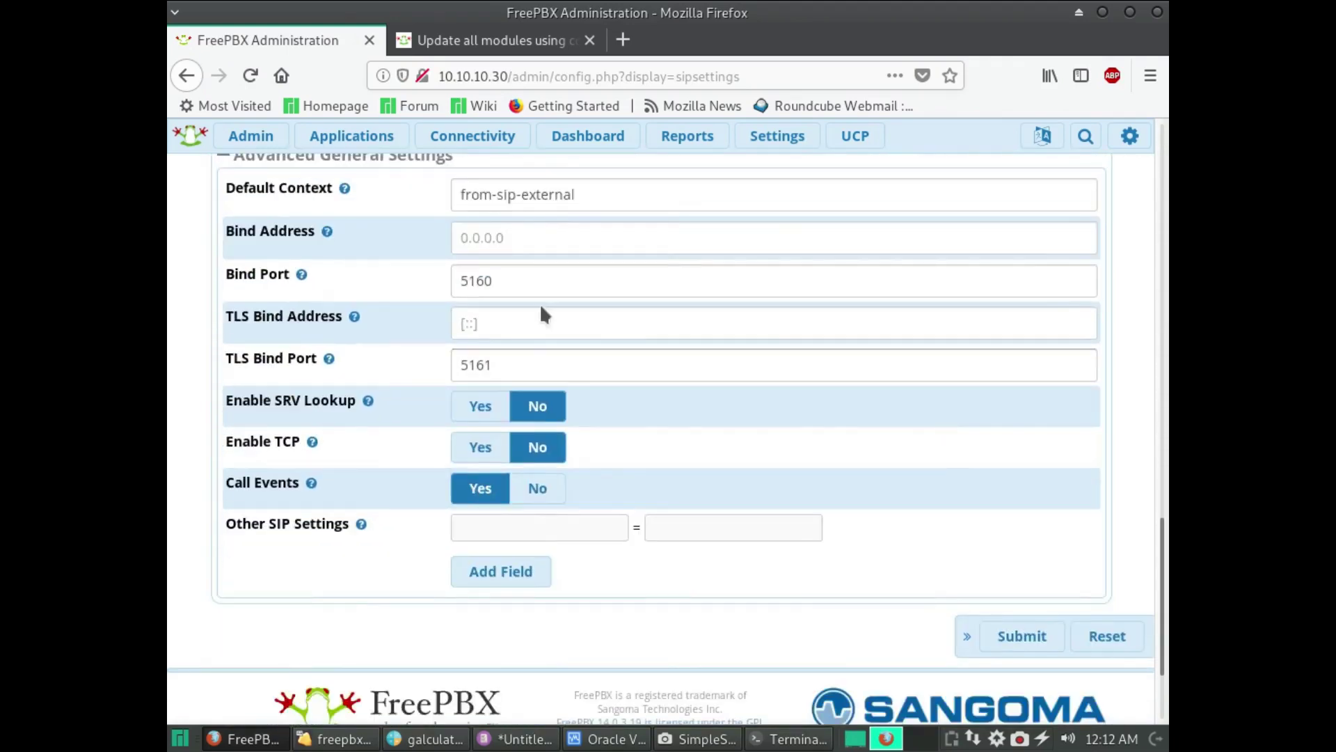
{"action": "left_click", "coordinate": [473, 279]}
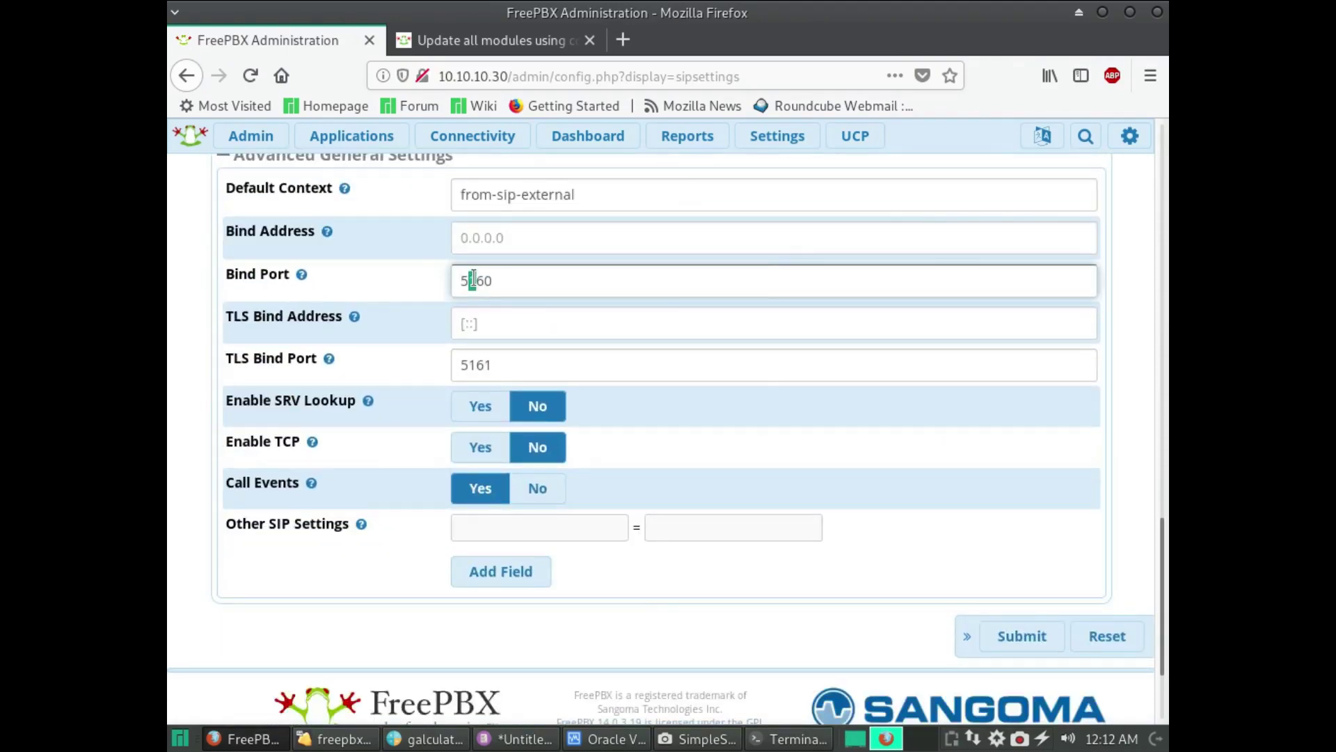
{"action": "type", "text": "2"}
{"action": "left_click", "coordinate": [1006, 636]}
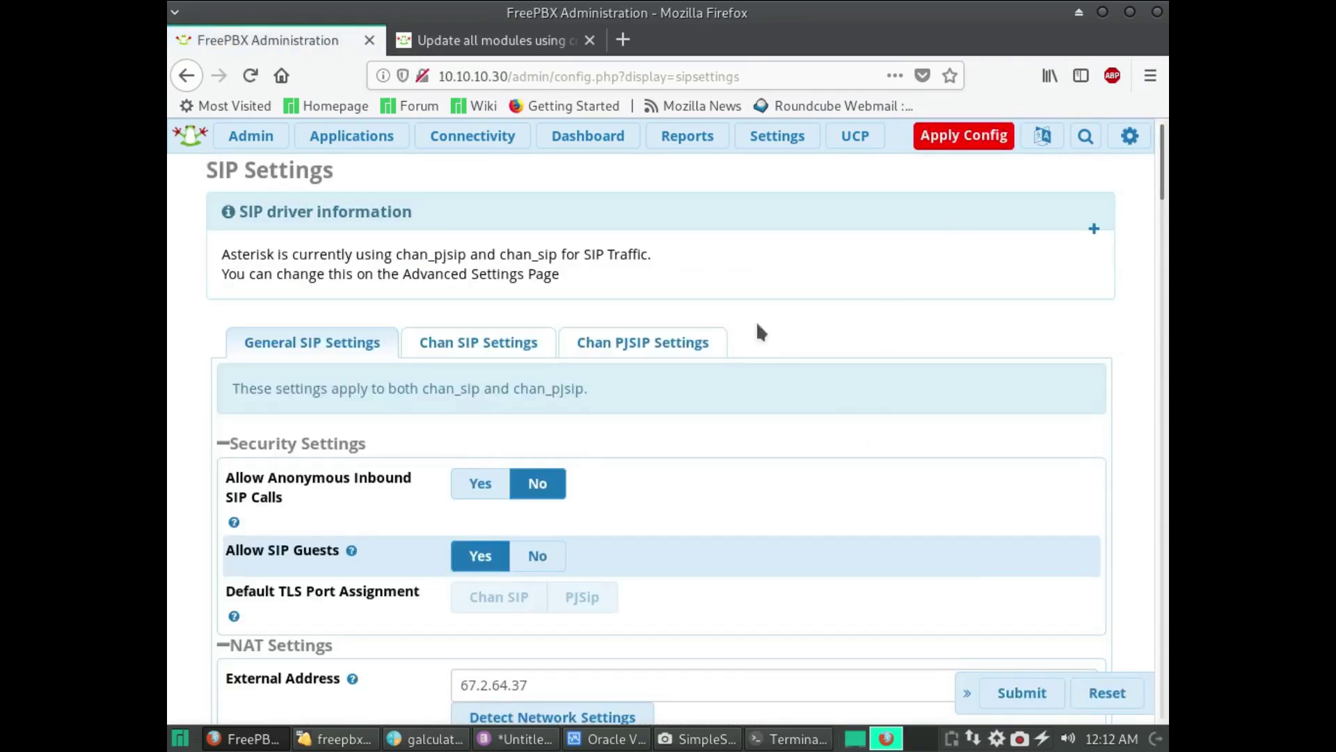
- Set the PJSIP udp Port to Listen On to 5160, submit, acknowledge the warning and apply
{"action": "left_click", "coordinate": [693, 344]}
{"action": "scroll", "coordinate": [779, 606], "scroll_direction": "down", "scroll_amount": 2}
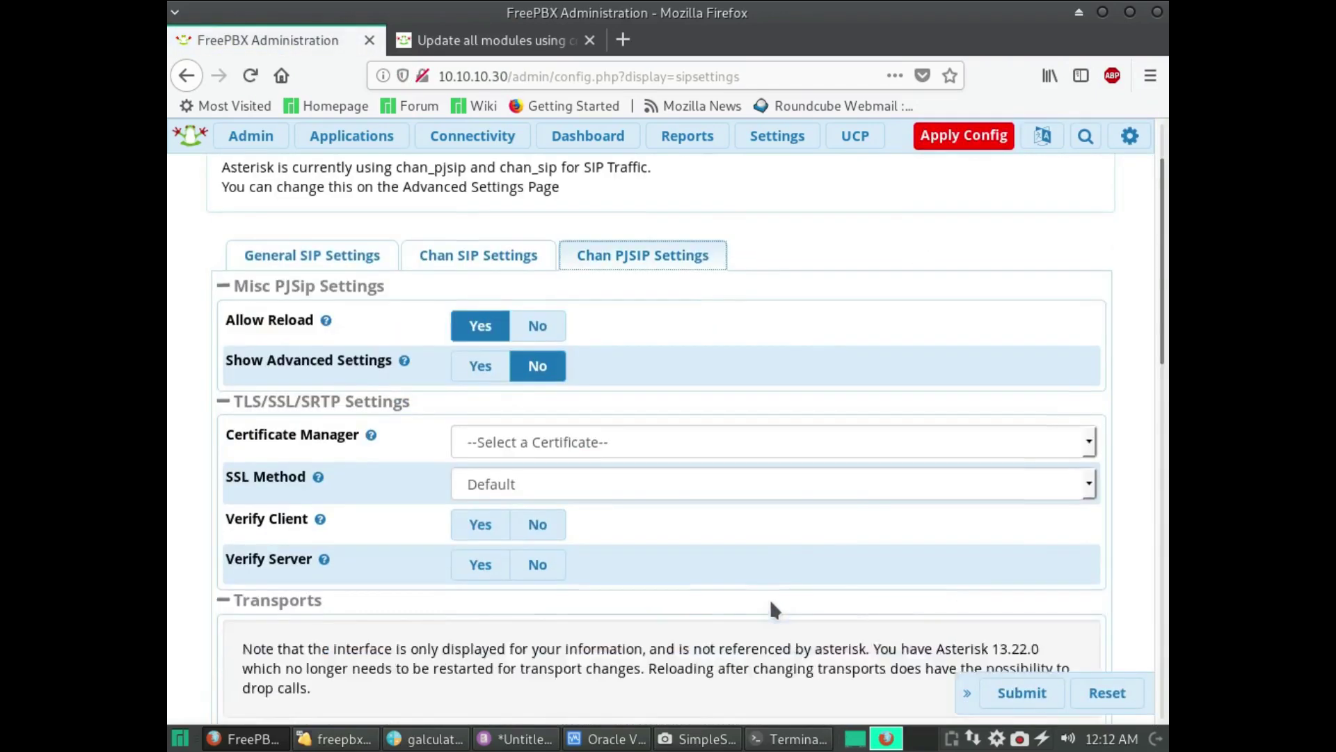
{"action": "scroll", "coordinate": [773, 610], "scroll_direction": "down", "scroll_amount": 10}
{"action": "scroll", "coordinate": [743, 575], "scroll_direction": "up", "scroll_amount": 3}
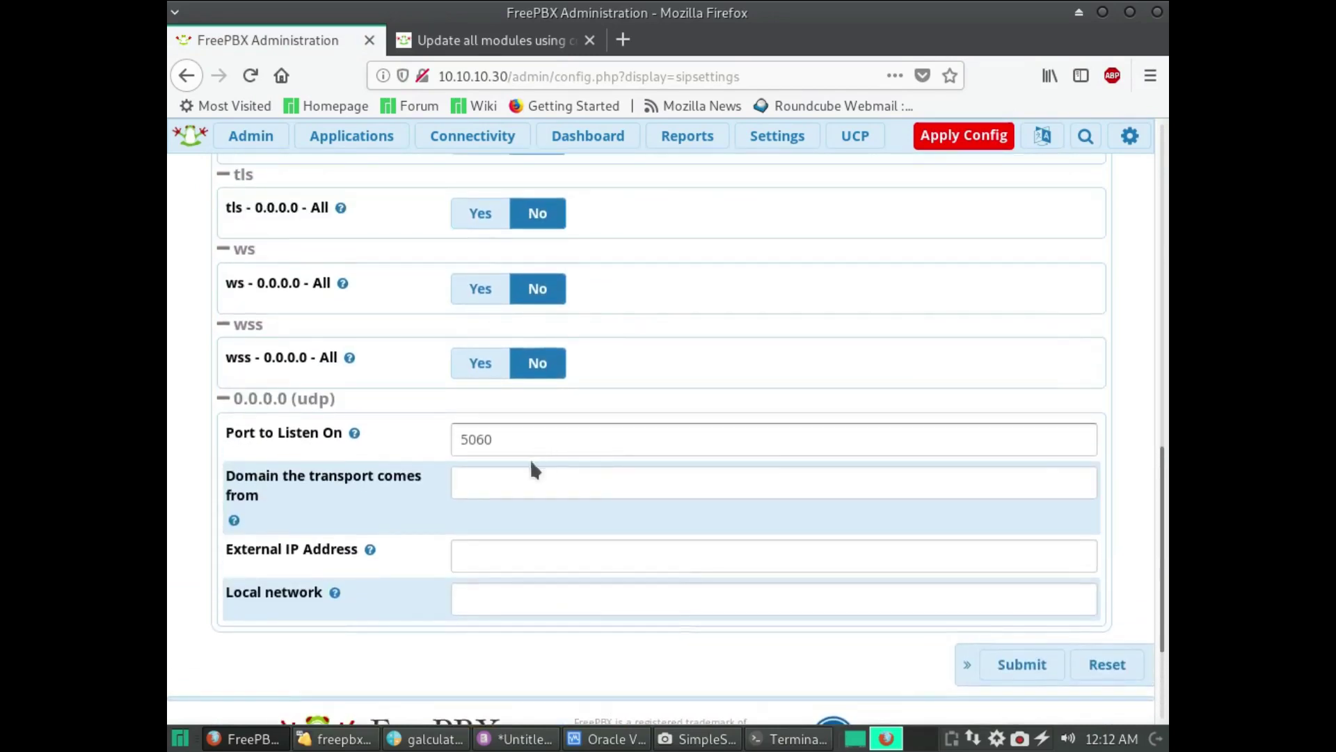
{"action": "left_click", "coordinate": [476, 437]}
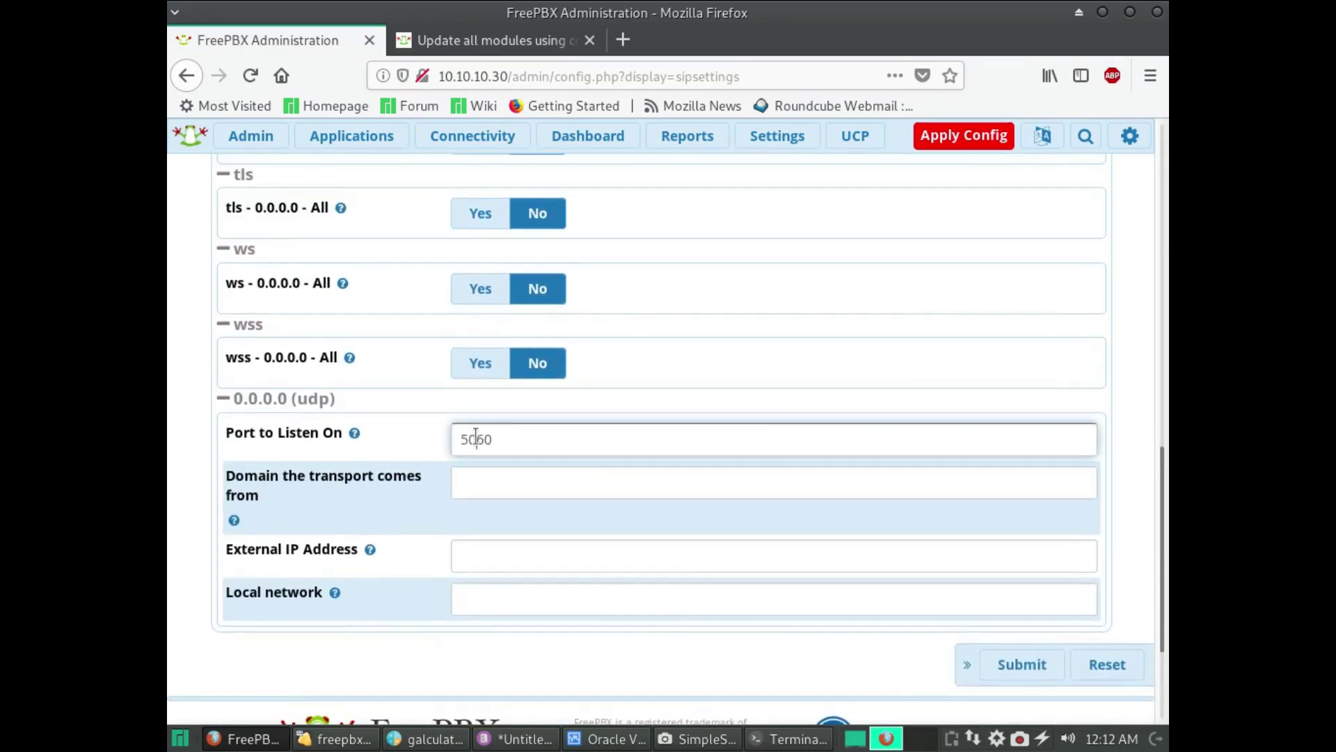
{"action": "left_click_drag", "start_coordinate": [474, 437], "coordinate": [470, 439]}
{"action": "left_click", "coordinate": [1029, 668]}
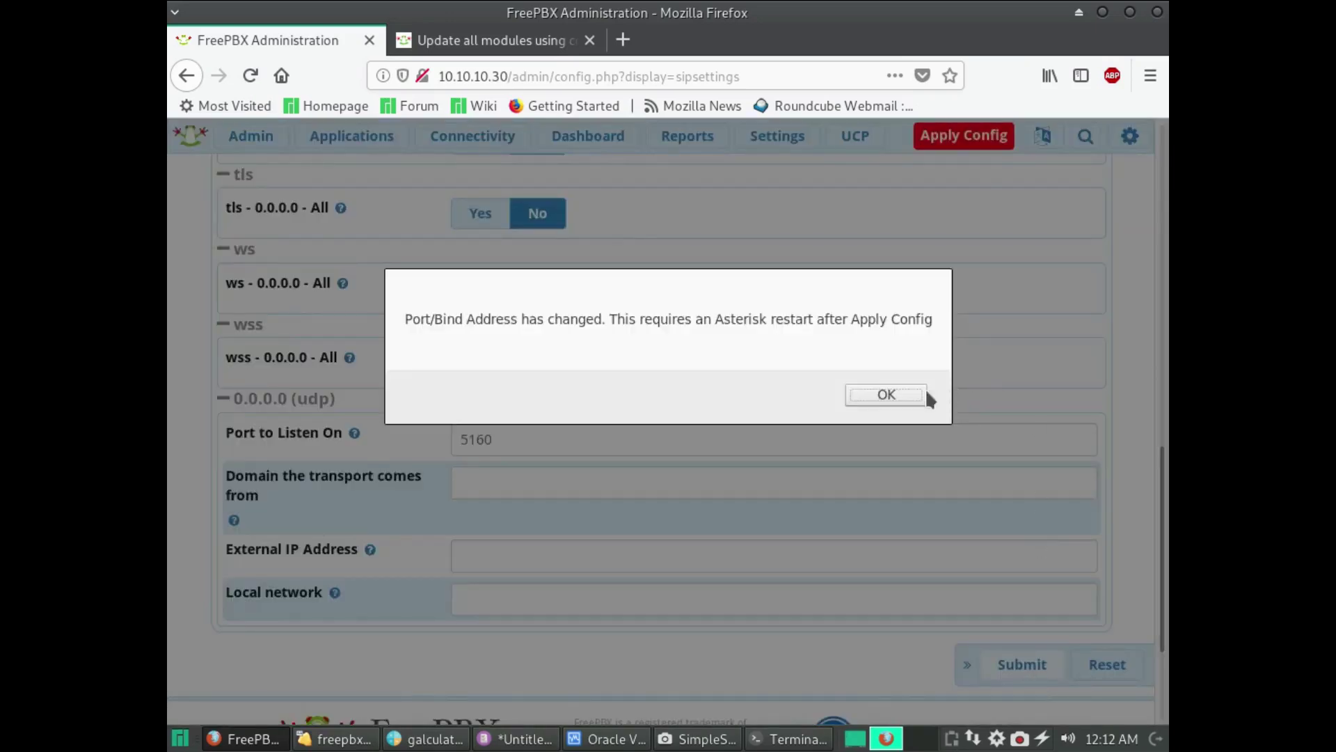
{"action": "left_click", "coordinate": [886, 395]}
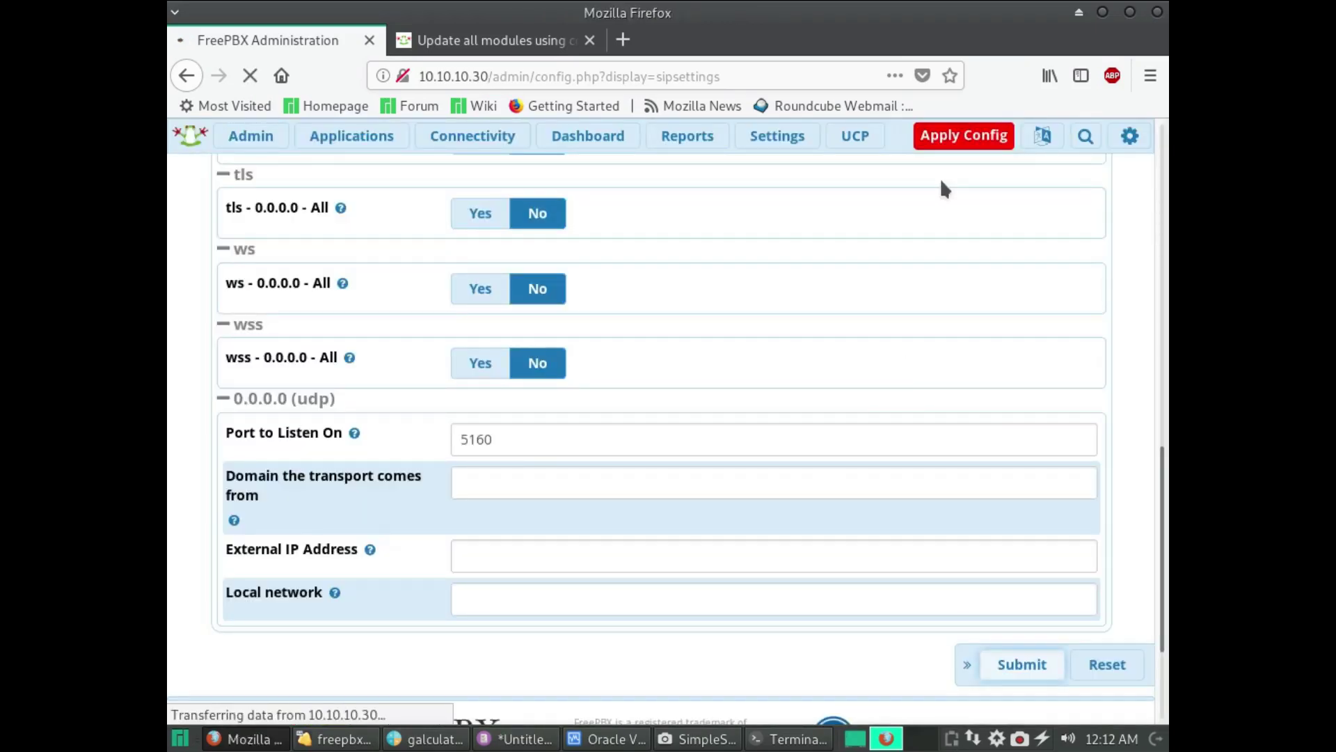
{"action": "left_click", "coordinate": [955, 138]}
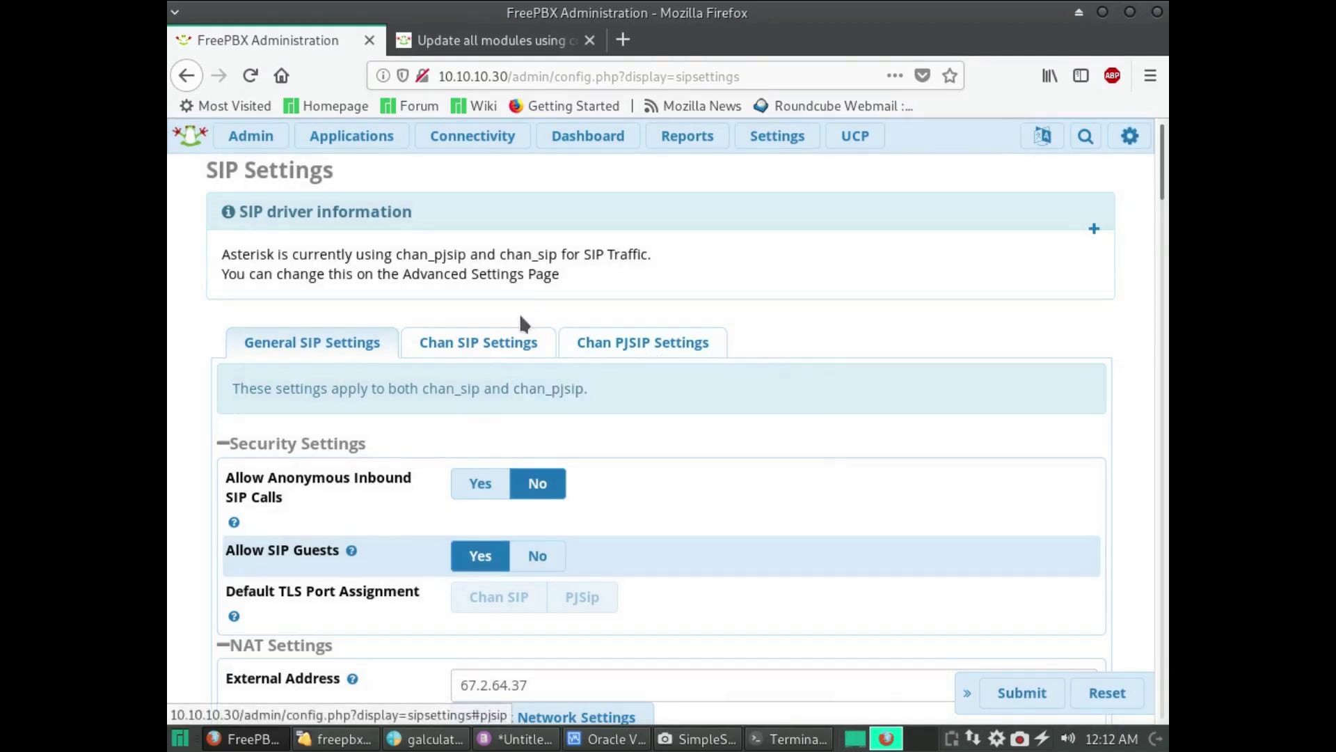
- Change the Chan SIP TLS Bind Port from 5161 to 5061 and submit
{"action": "left_click", "coordinate": [497, 351]}
{"action": "scroll", "coordinate": [650, 446], "scroll_direction": "down", "scroll_amount": 15}
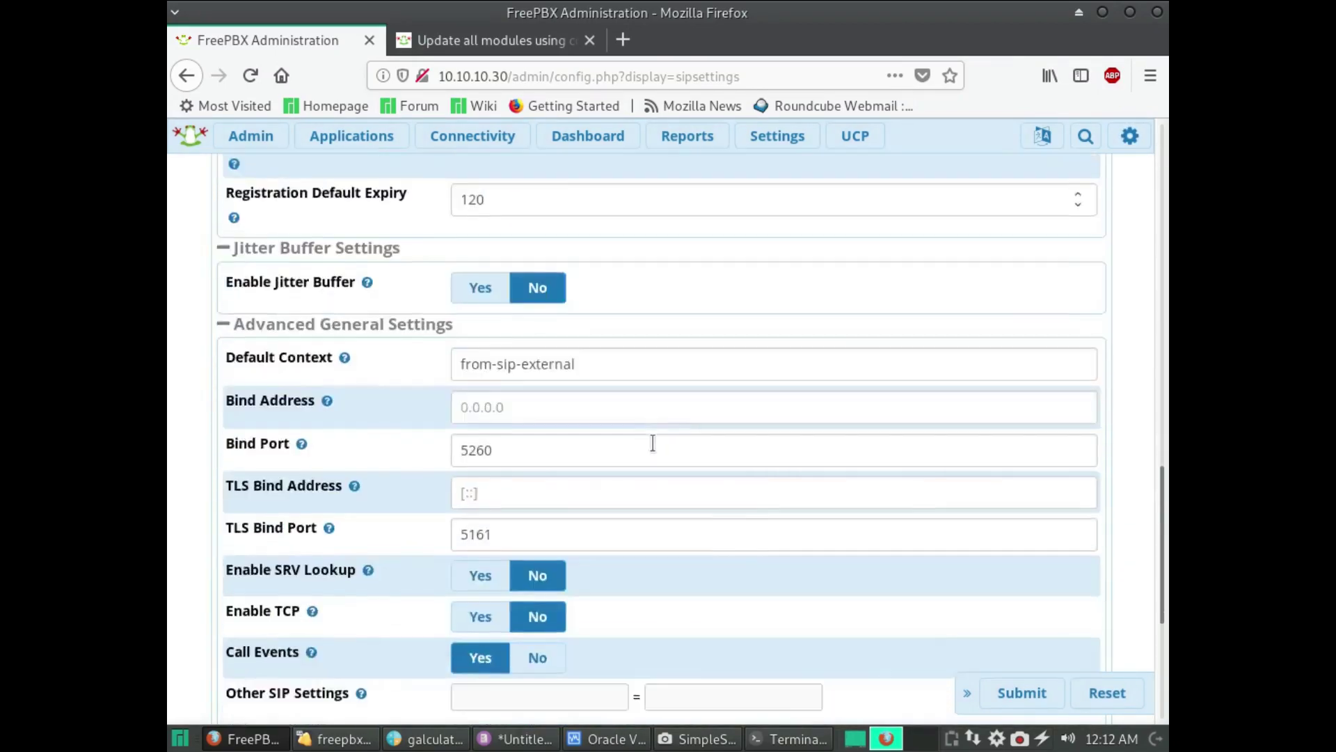
{"action": "scroll", "coordinate": [501, 278], "scroll_direction": "up", "scroll_amount": 1}
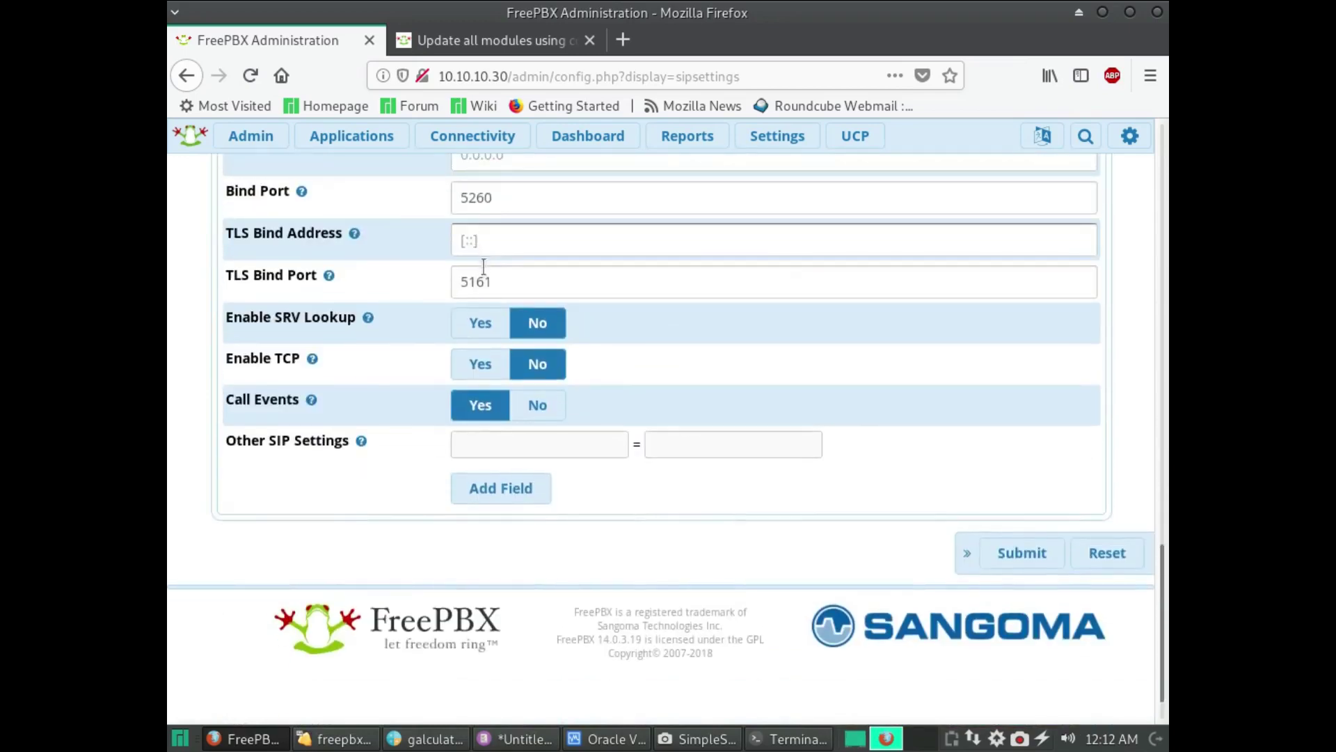
{"action": "left_click", "coordinate": [474, 282]}
{"action": "left_click_drag", "start_coordinate": [472, 281], "coordinate": [476, 282]}
{"action": "type", "text": "0"}
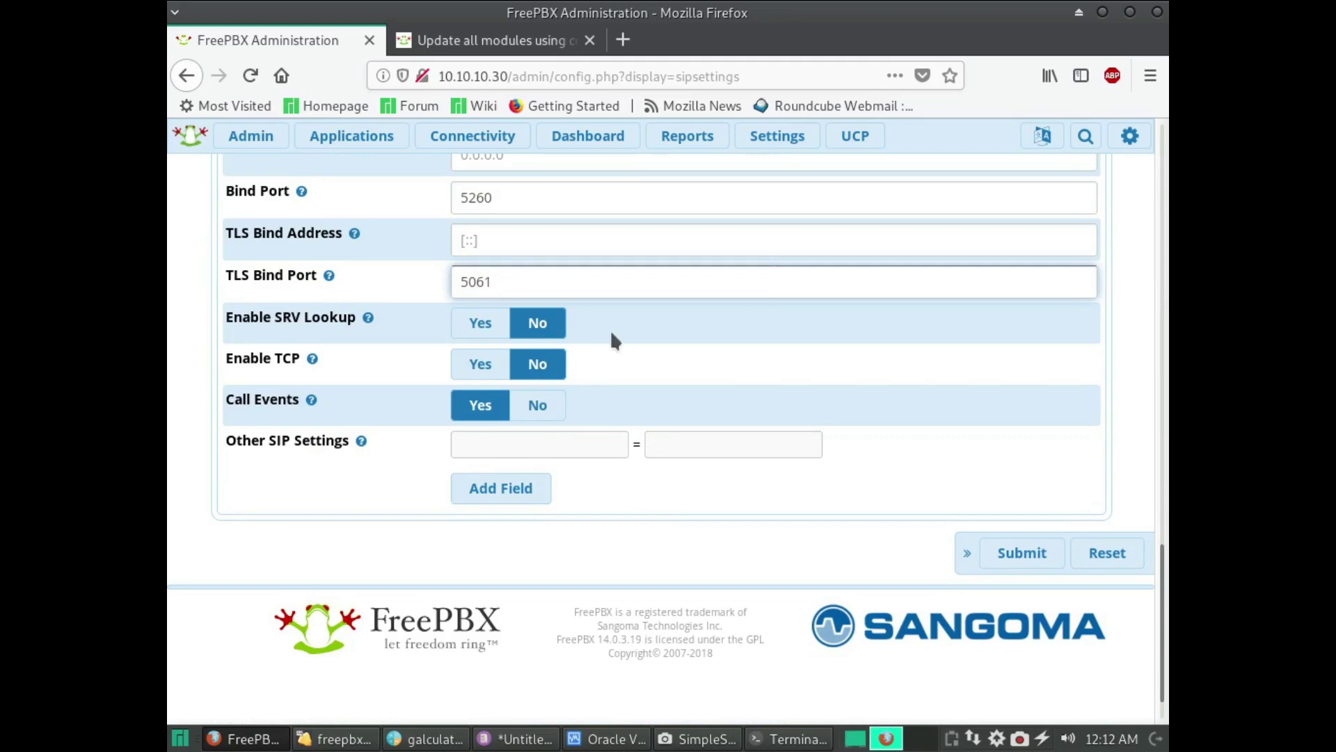
{"action": "left_click", "coordinate": [1032, 553]}
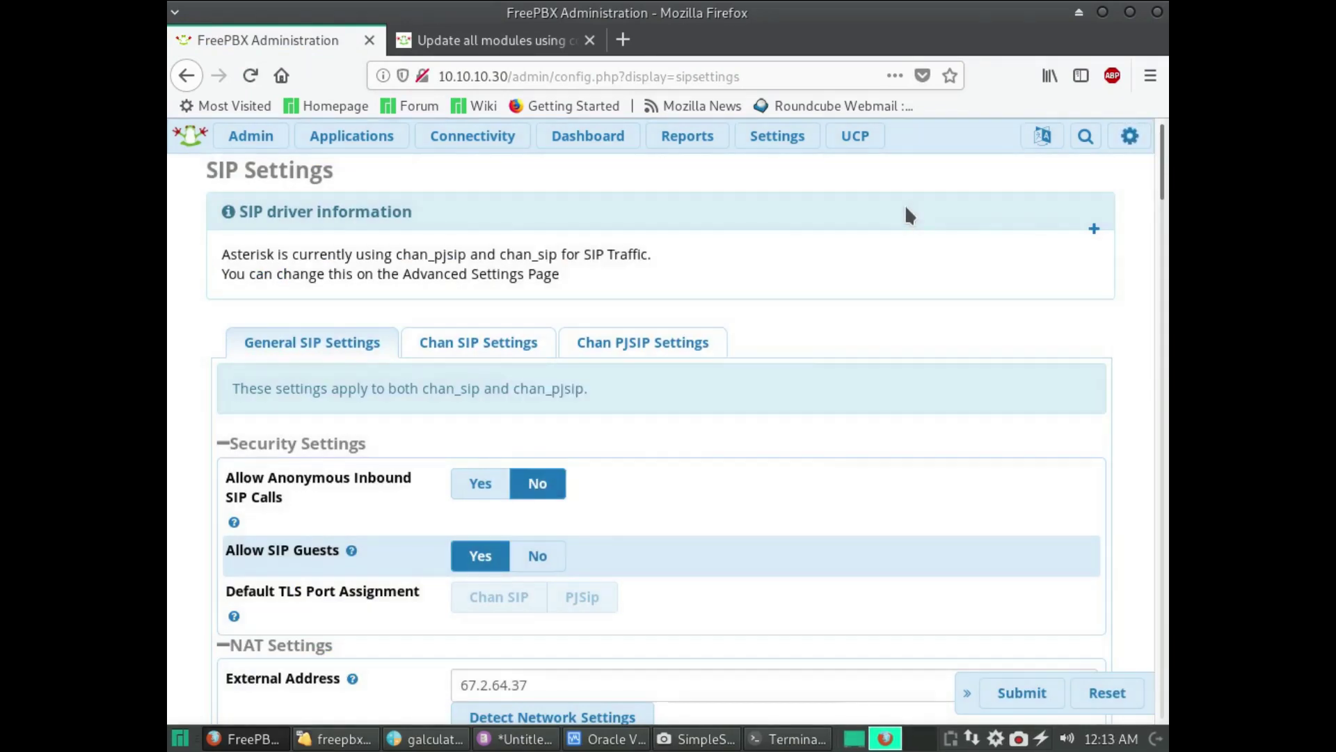
- From the Dashboard's New Interface Detected notice, resolve the unassigned eth0 interface
{"action": "left_click", "coordinate": [586, 138]}
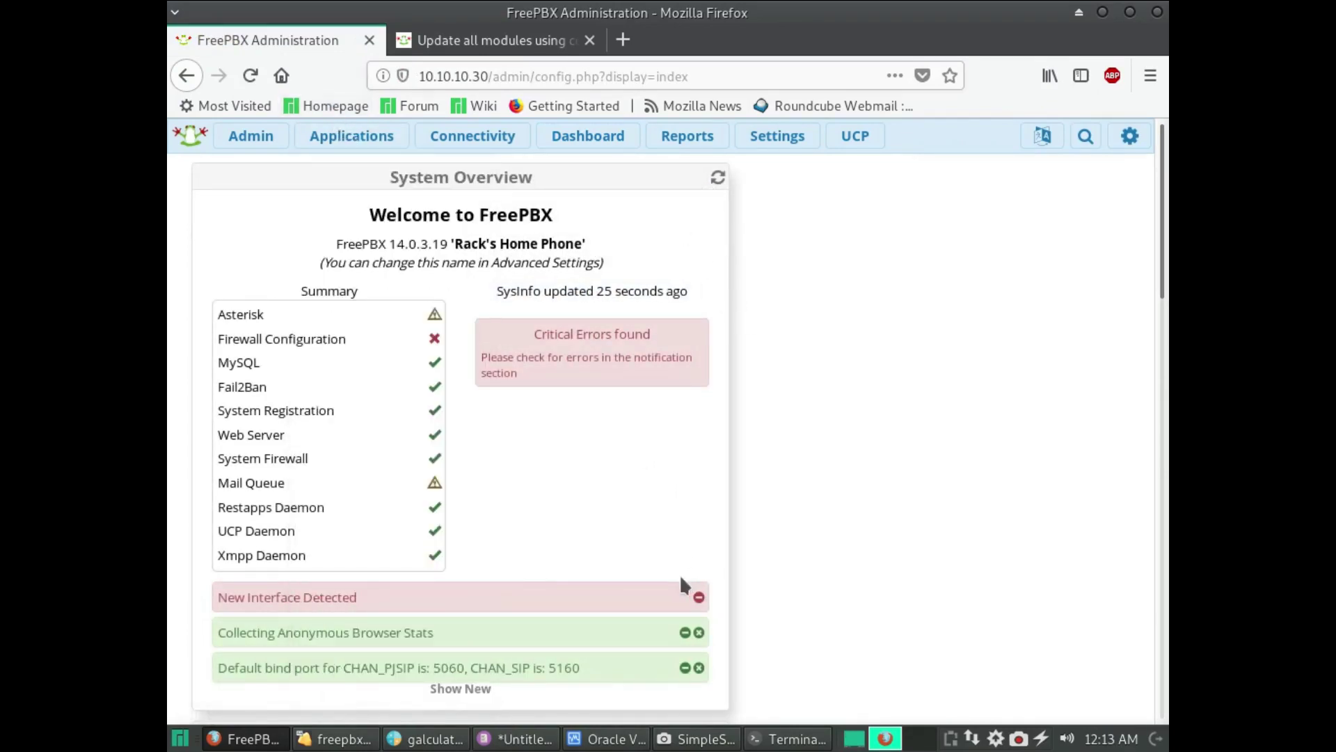
{"action": "left_click", "coordinate": [663, 596]}
{"action": "scroll", "coordinate": [599, 571], "scroll_direction": "down", "scroll_amount": 3}
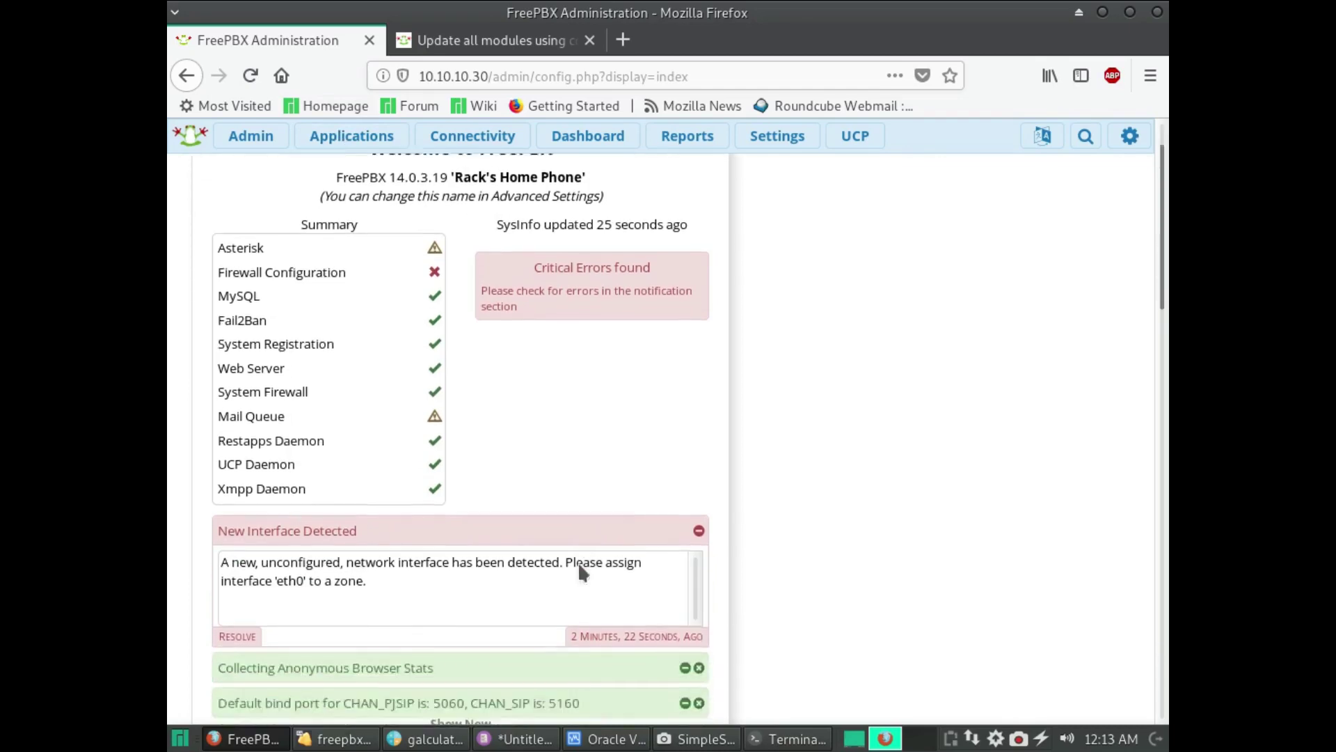
{"action": "left_click", "coordinate": [235, 590]}
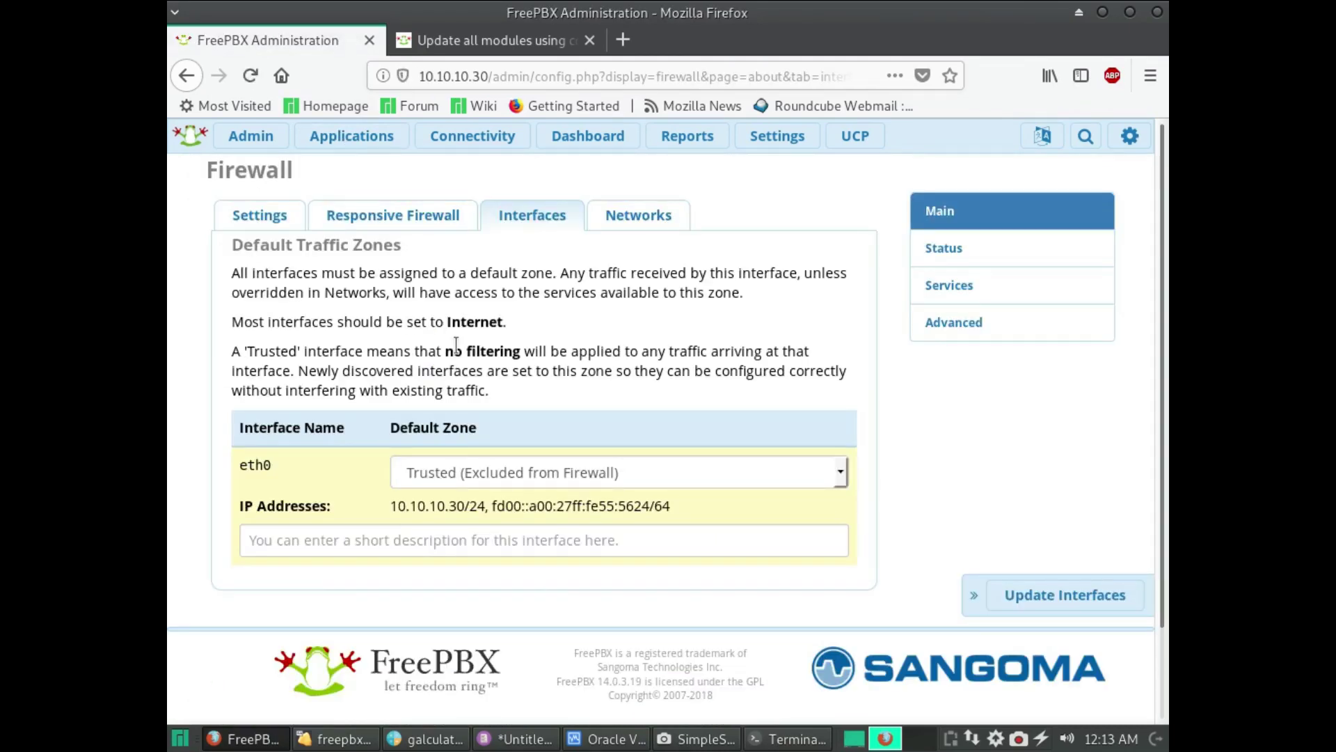
- Switch eth0's zone from Trusted to Internet (Default Firewall) and update the interfaces
{"action": "left_click", "coordinate": [518, 474]}
{"action": "left_click", "coordinate": [518, 474]}
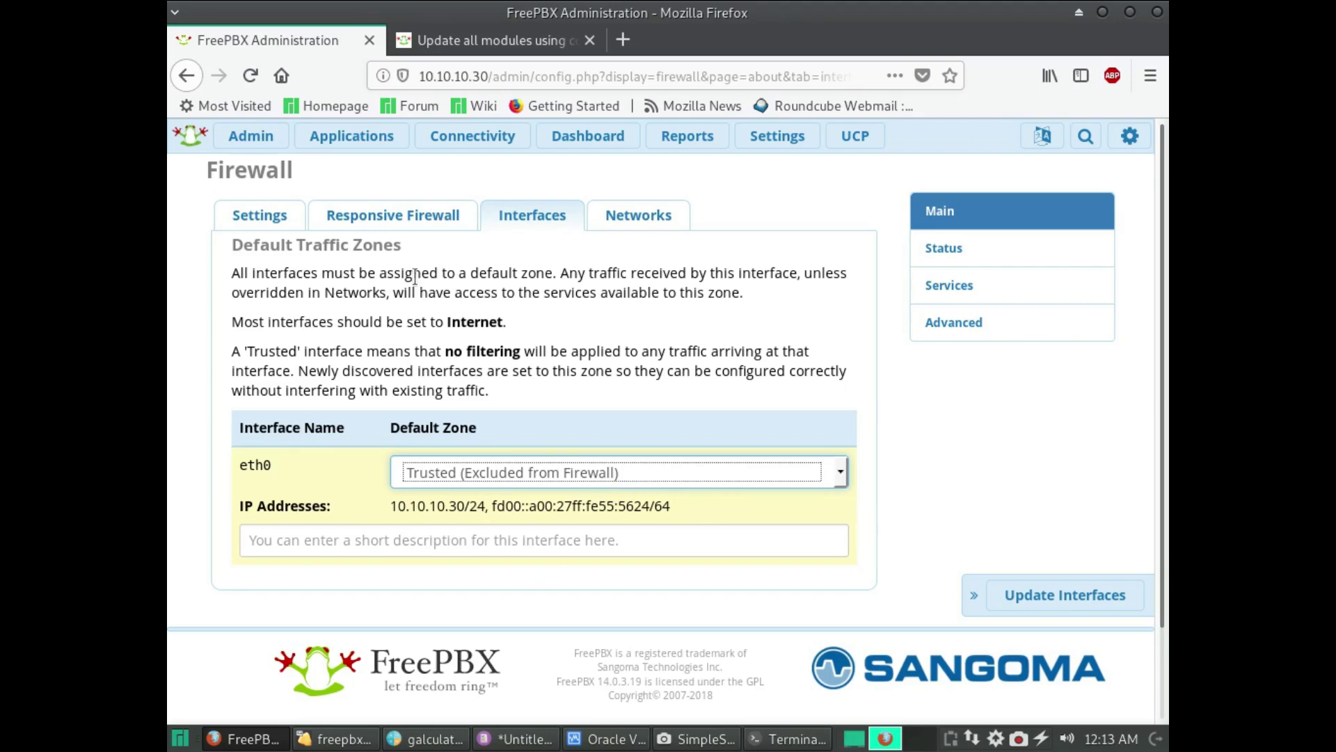
{"action": "left_click", "coordinate": [404, 217]}
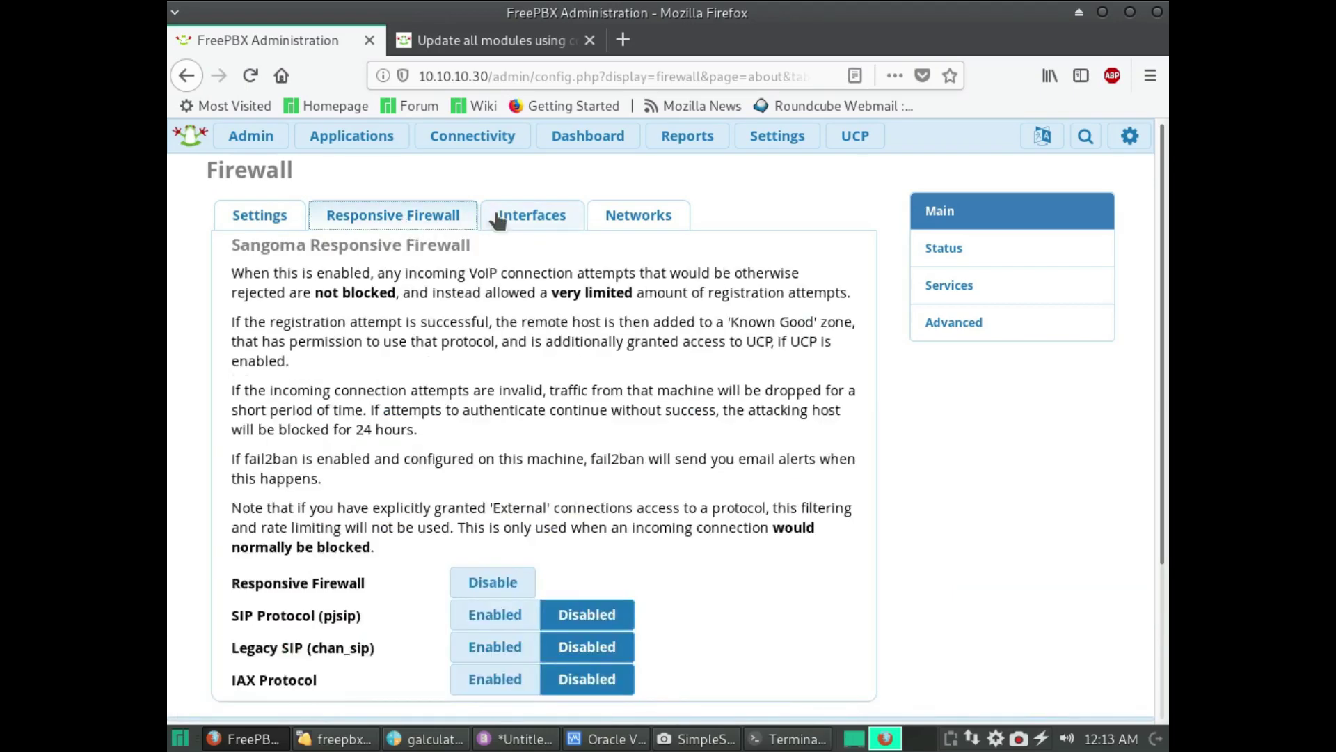
{"action": "left_click", "coordinate": [493, 219]}
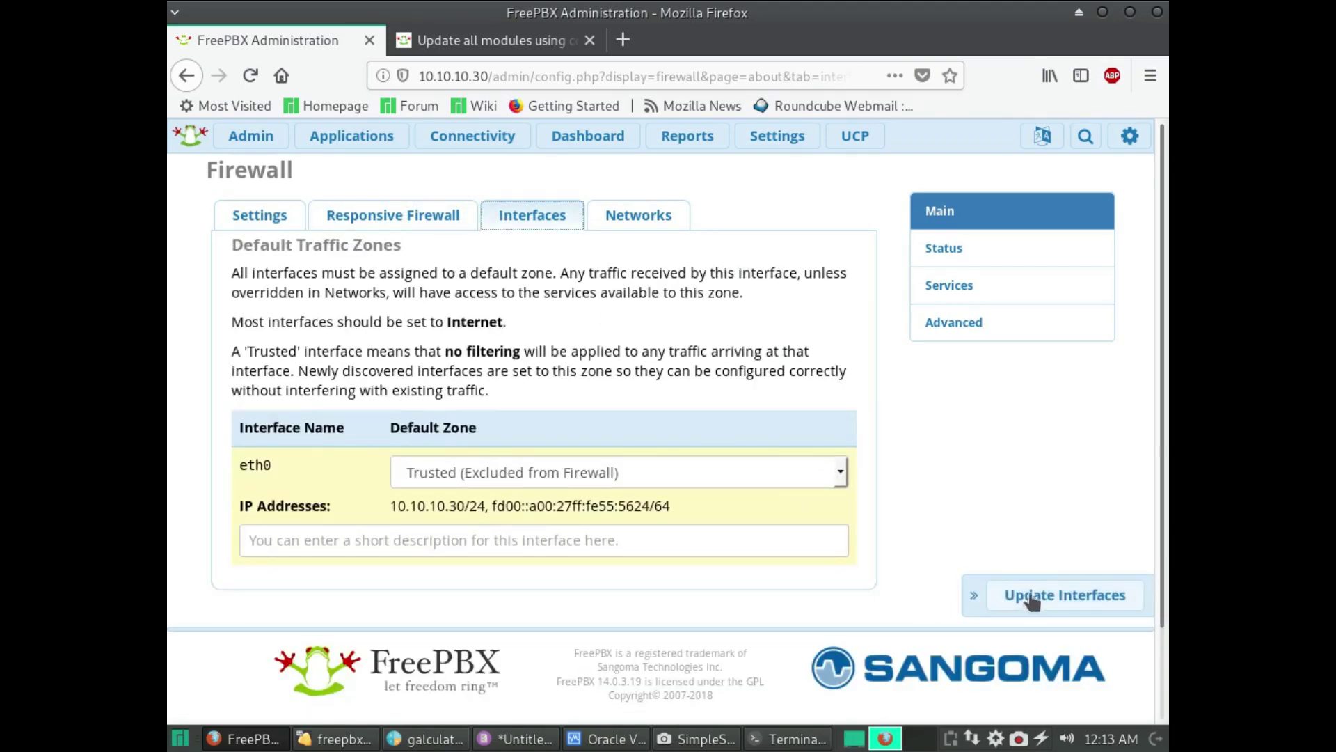
{"action": "left_click", "coordinate": [544, 473]}
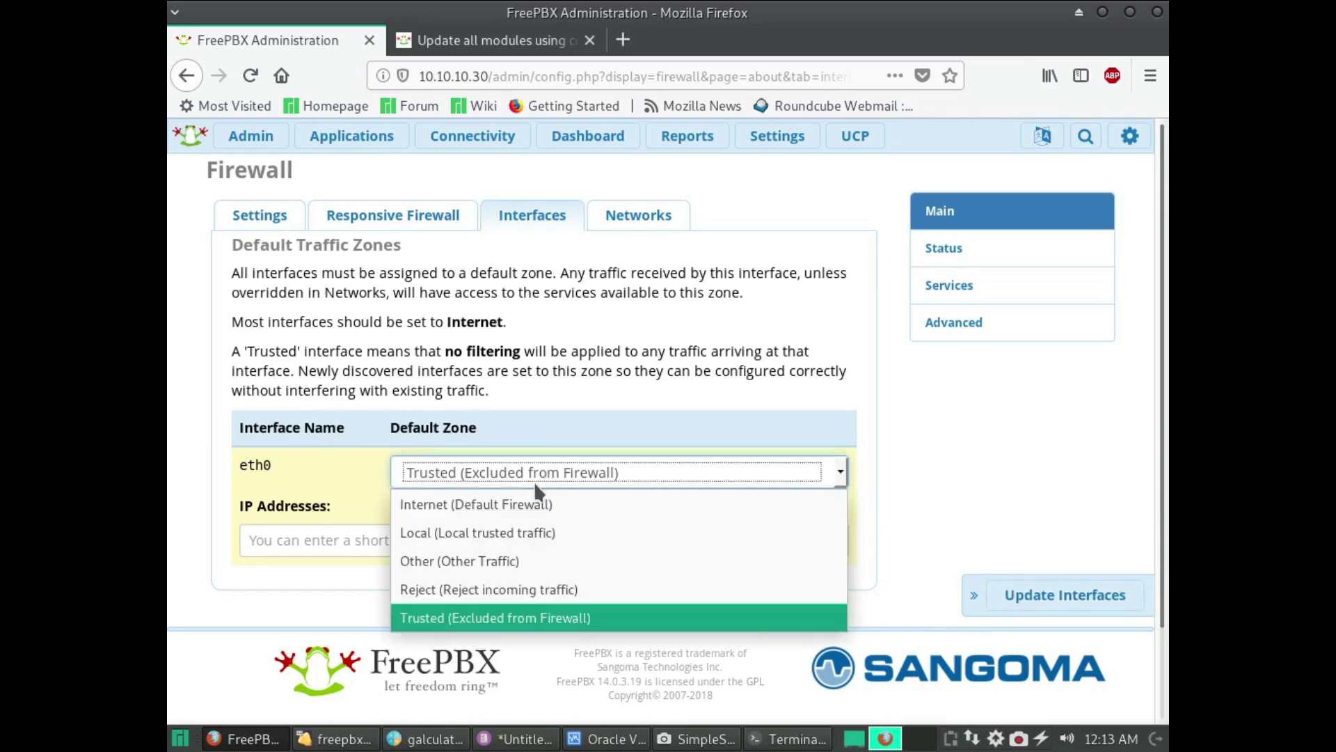
{"action": "left_click", "coordinate": [536, 505]}
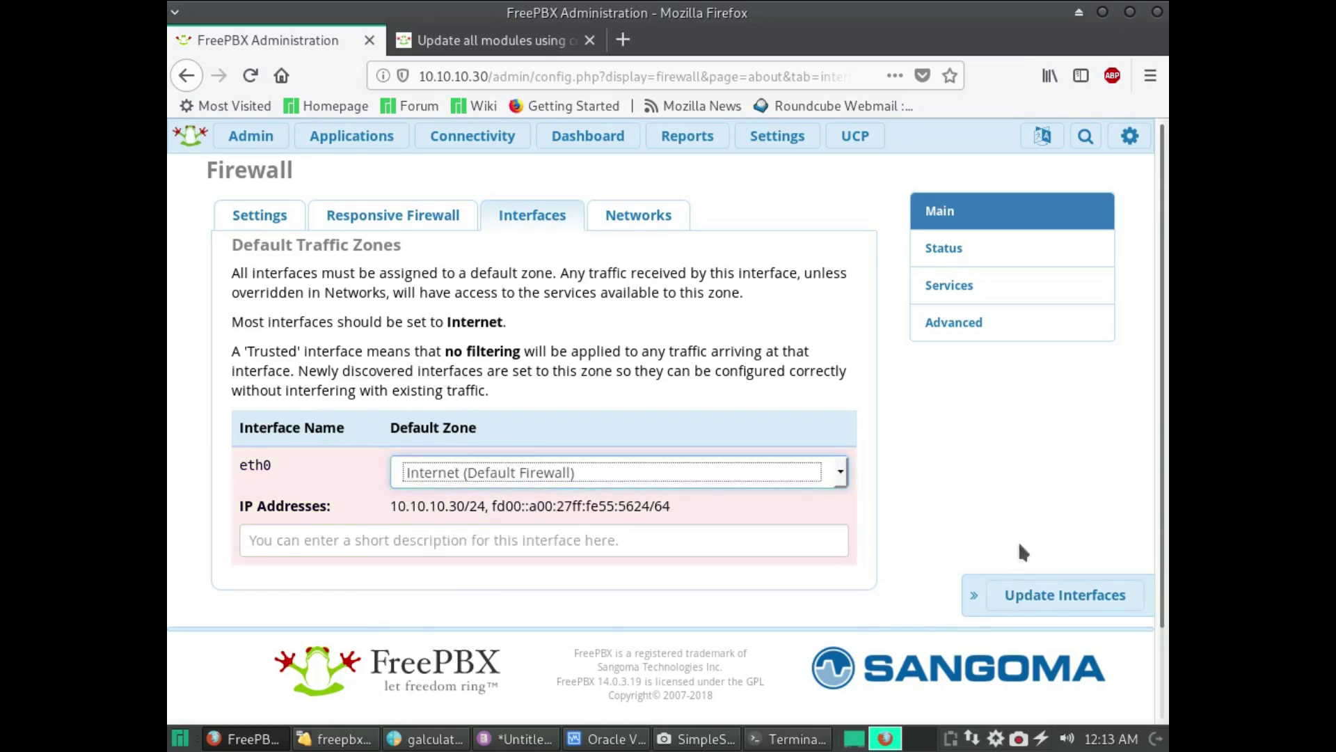
{"action": "left_click", "coordinate": [1063, 596]}
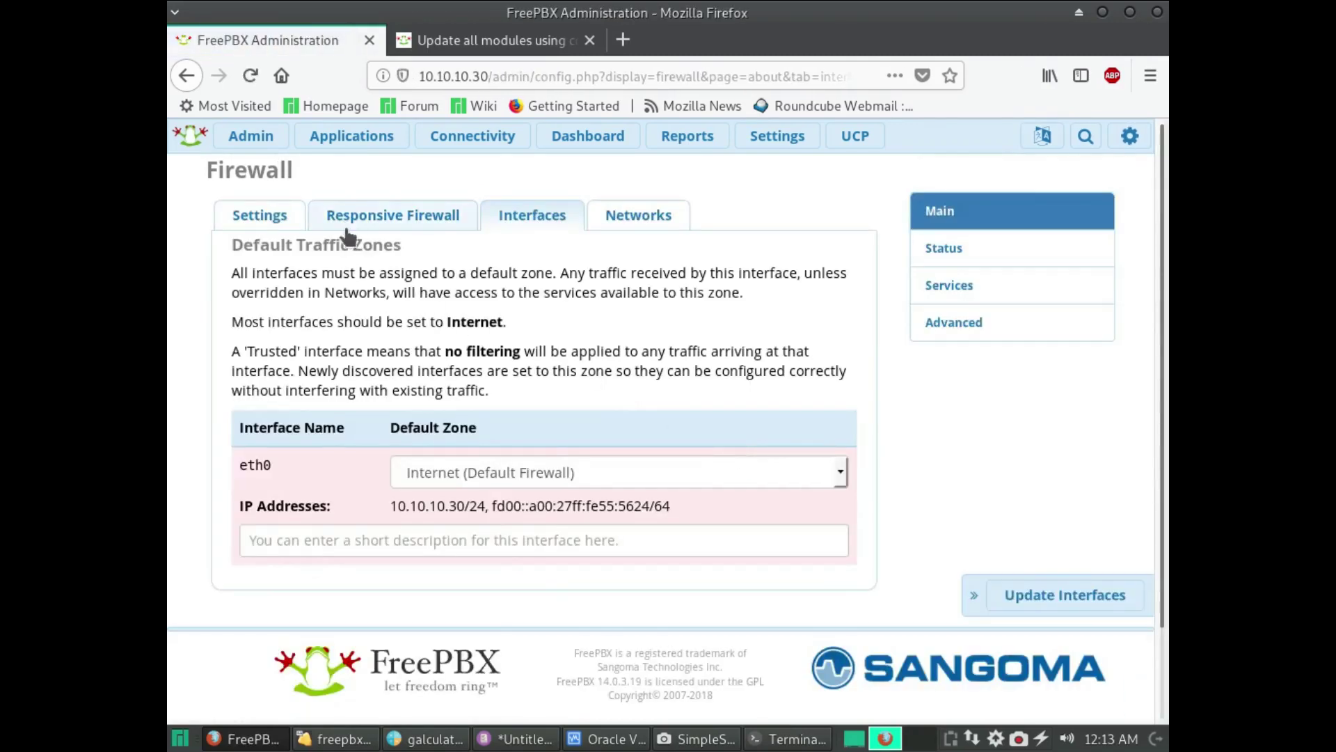
{"action": "left_click", "coordinate": [348, 221]}
- On the firewall Networks tab, tick the 10.10.10.37/32 host entry
{"action": "left_click", "coordinate": [278, 215]}
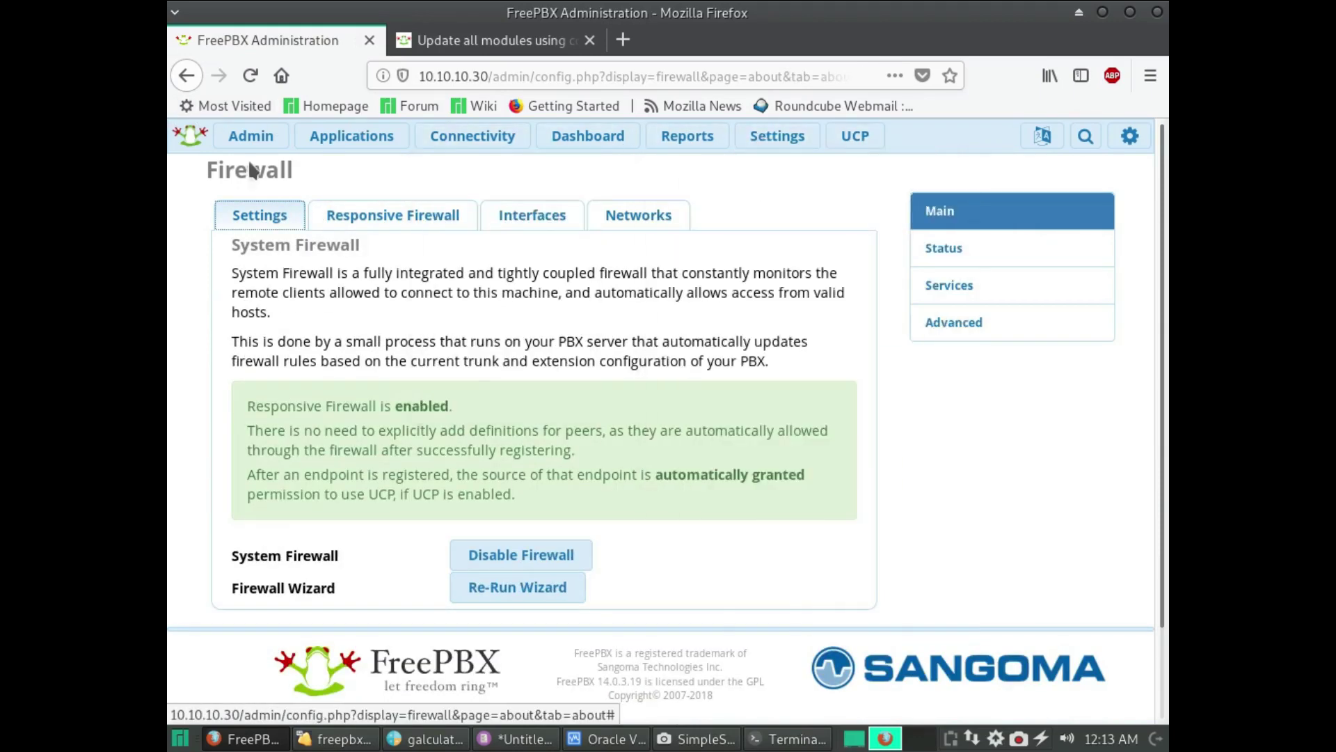
{"action": "mouse_move", "coordinate": [261, 143]}
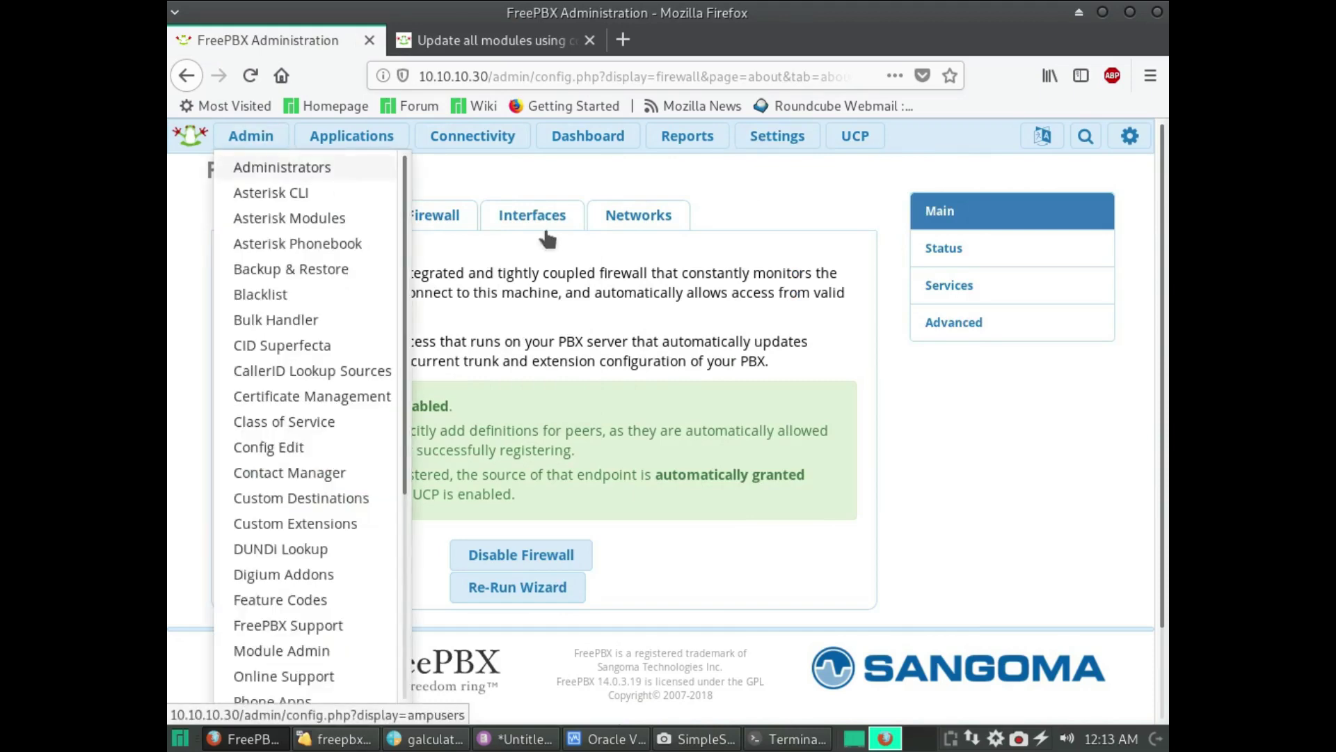
{"action": "left_click", "coordinate": [456, 213]}
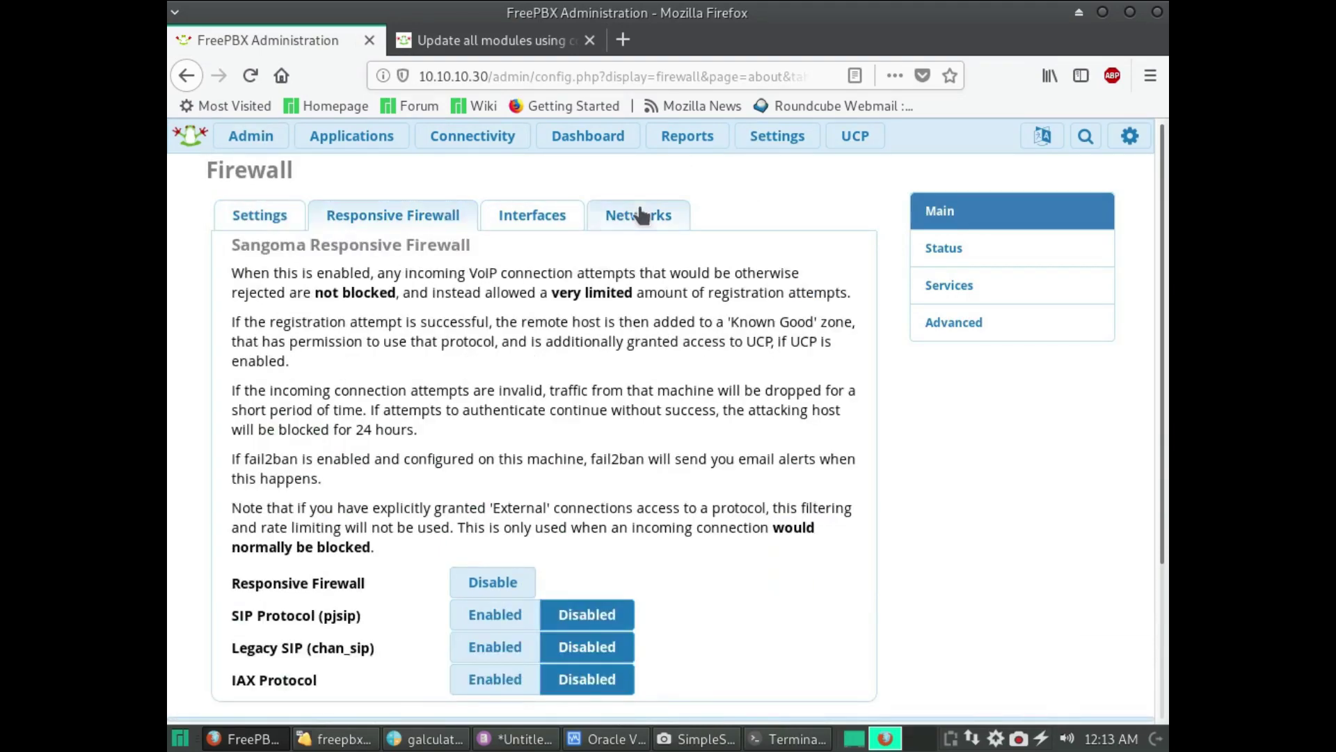
{"action": "left_click", "coordinate": [633, 213]}
{"action": "scroll", "coordinate": [626, 312], "scroll_direction": "down", "scroll_amount": 3}
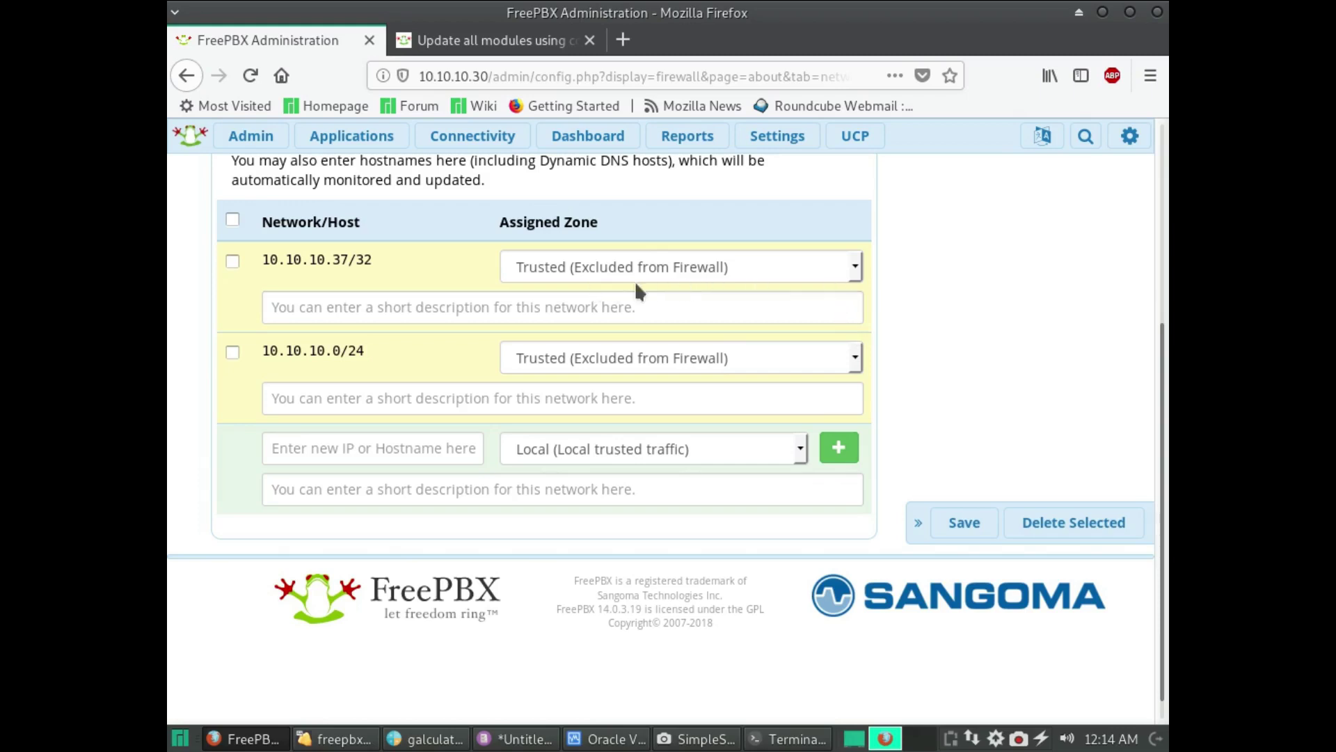
{"action": "left_click", "coordinate": [233, 260]}
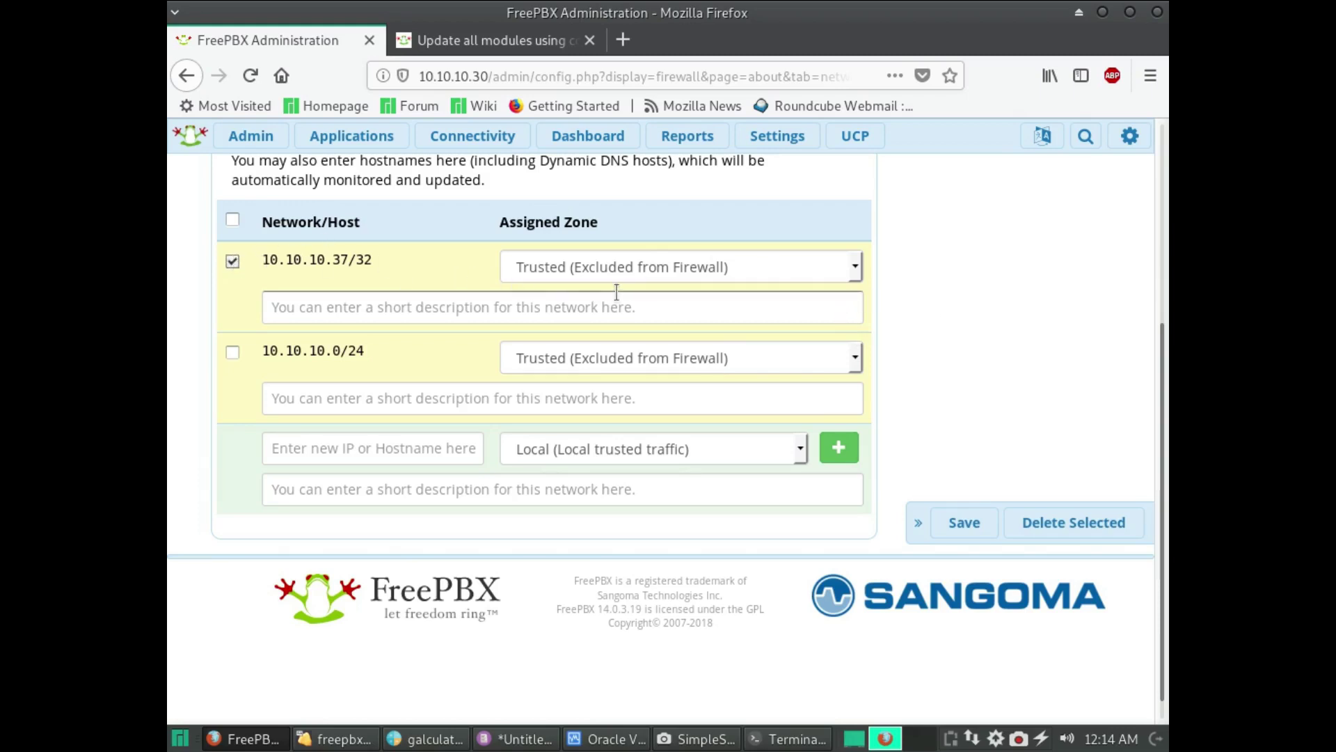
- Leave its zone as Trusted and delete the selected 10.10.10.37/32 host
{"action": "scroll", "coordinate": [617, 291], "scroll_direction": "up", "scroll_amount": 2}
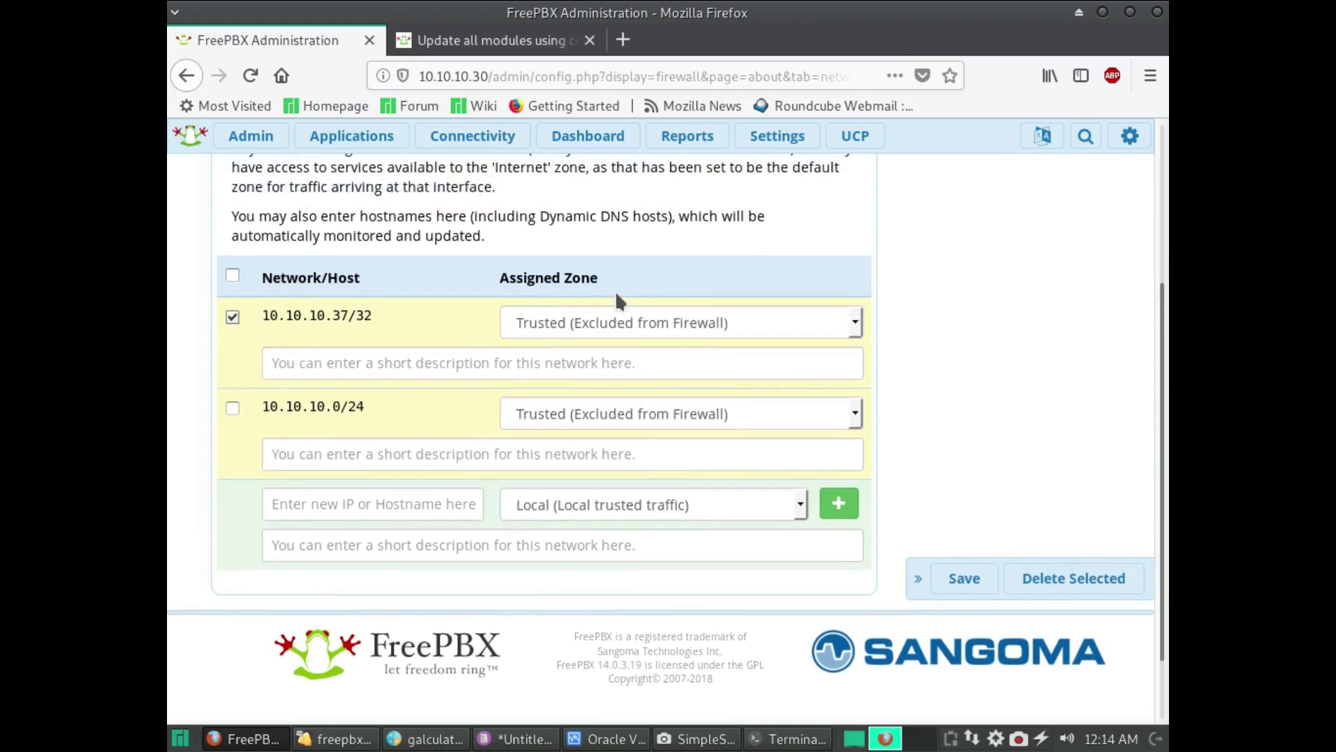
{"action": "scroll", "coordinate": [616, 295], "scroll_direction": "up", "scroll_amount": 3}
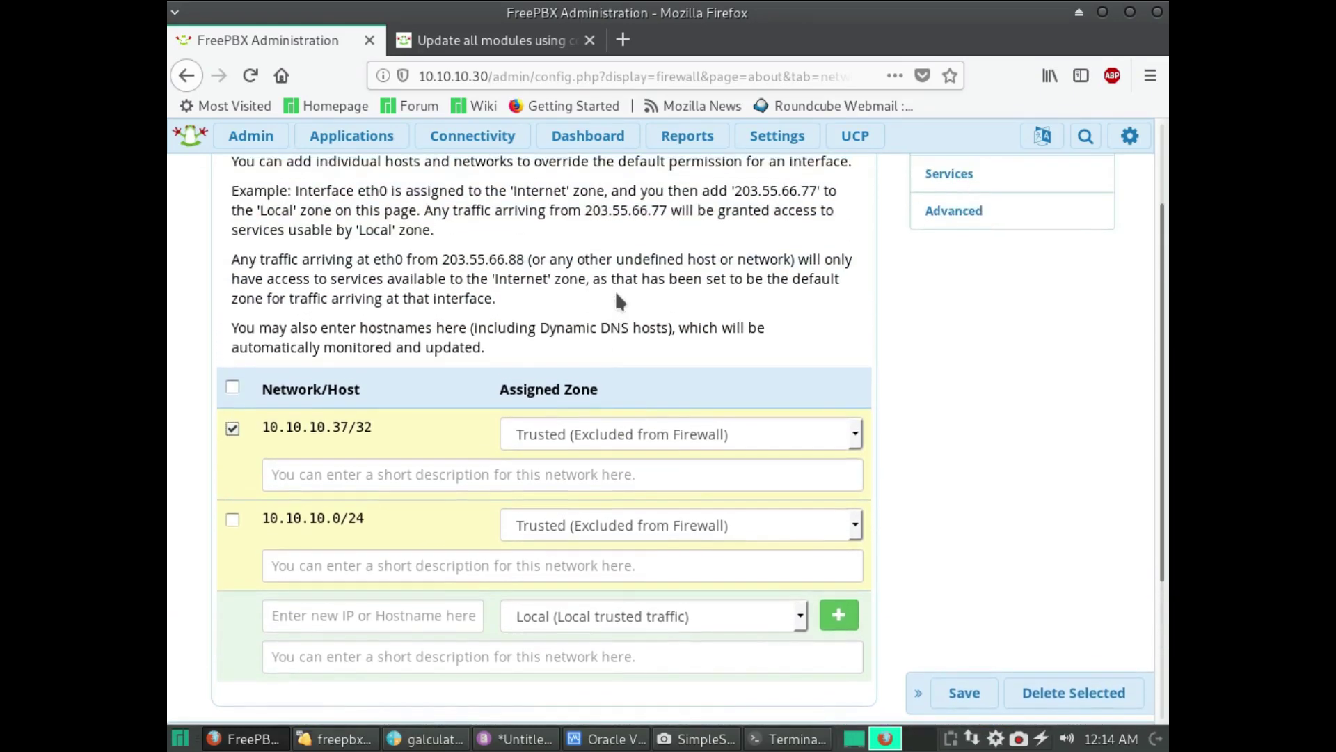
{"action": "scroll", "coordinate": [615, 297], "scroll_direction": "up", "scroll_amount": 3}
{"action": "scroll", "coordinate": [617, 301], "scroll_direction": "down", "scroll_amount": 6}
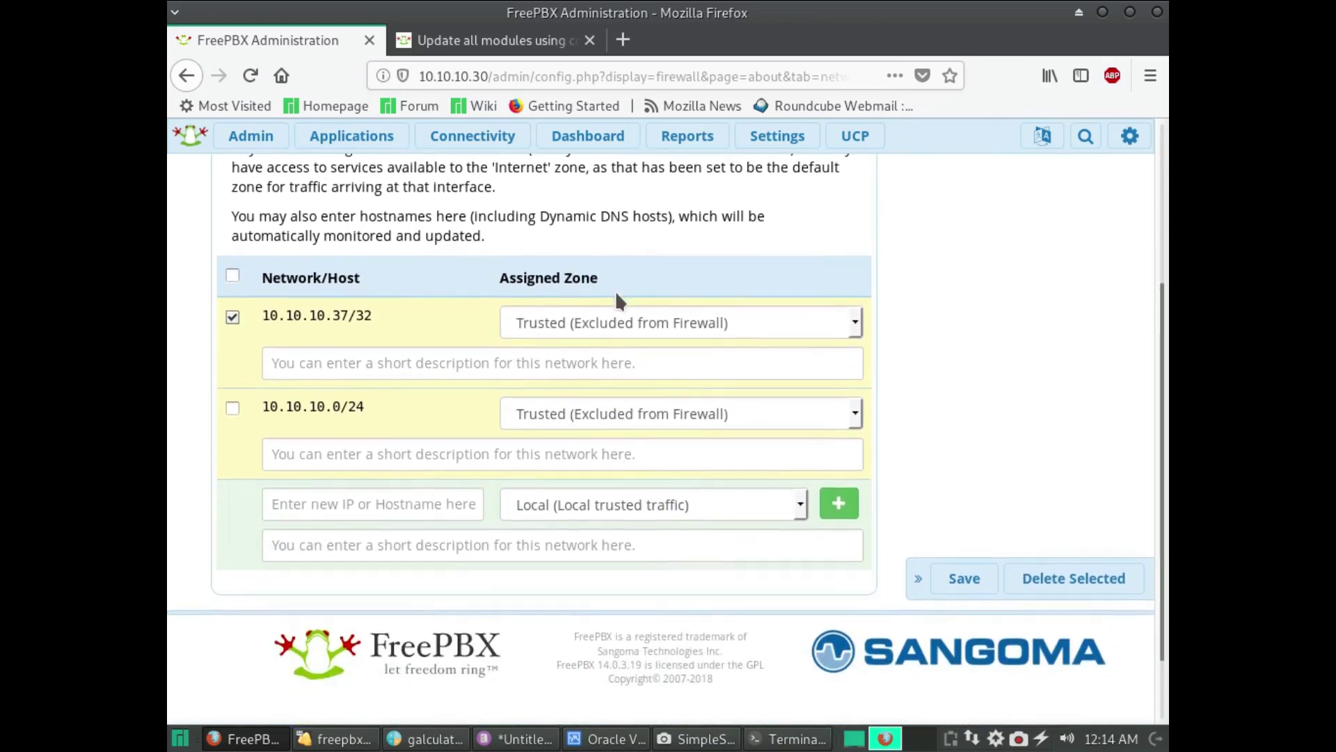
{"action": "left_click", "coordinate": [625, 333]}
{"action": "left_click", "coordinate": [625, 330]}
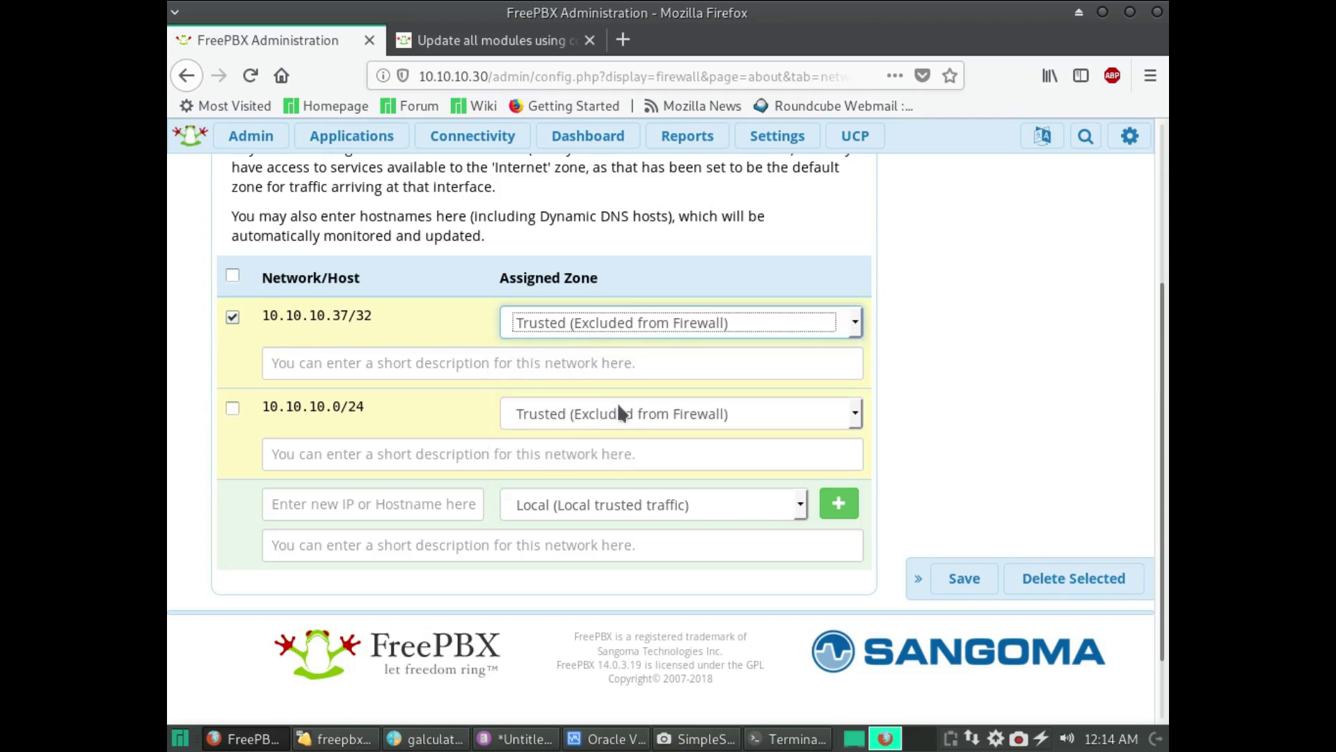
{"action": "scroll", "coordinate": [721, 381], "scroll_direction": "down", "scroll_amount": 2}
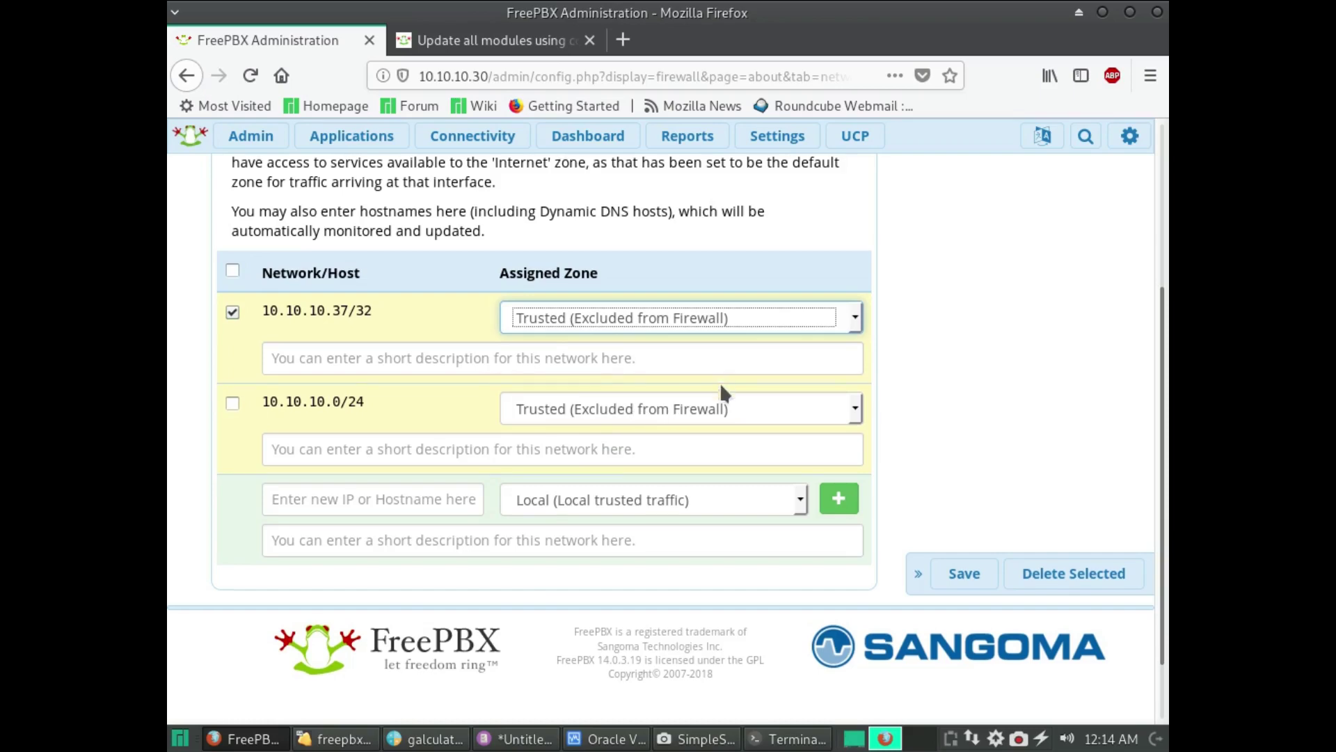
{"action": "scroll", "coordinate": [720, 383], "scroll_direction": "up", "scroll_amount": 4}
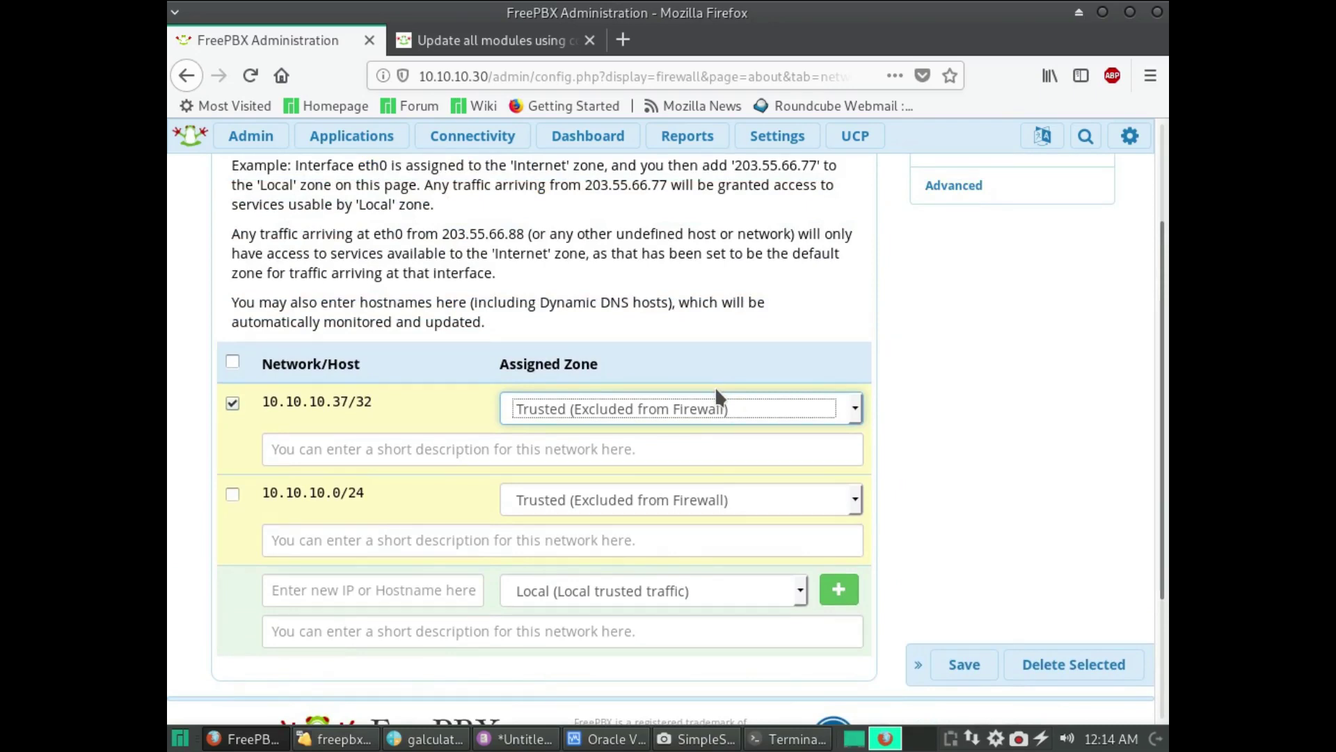
{"action": "scroll", "coordinate": [716, 386], "scroll_direction": "up", "scroll_amount": 3}
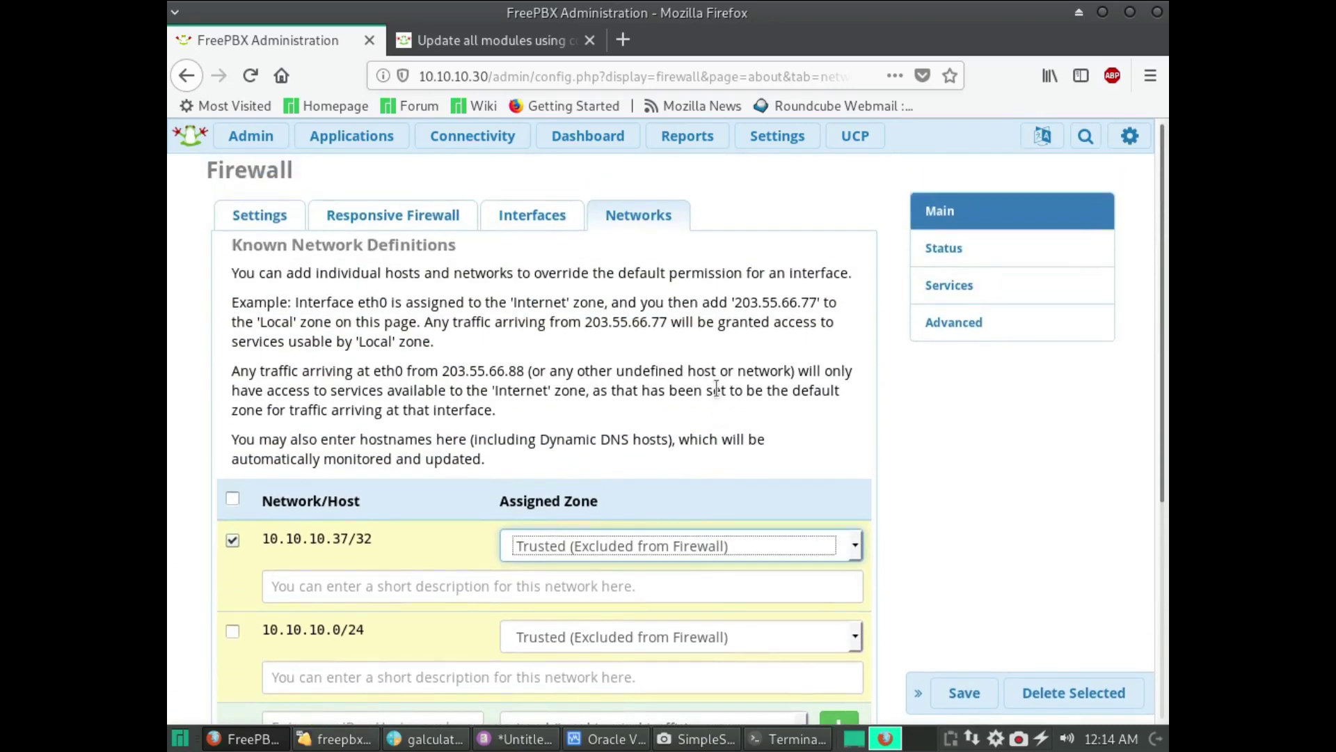
{"action": "scroll", "coordinate": [716, 385], "scroll_direction": "down", "scroll_amount": 5}
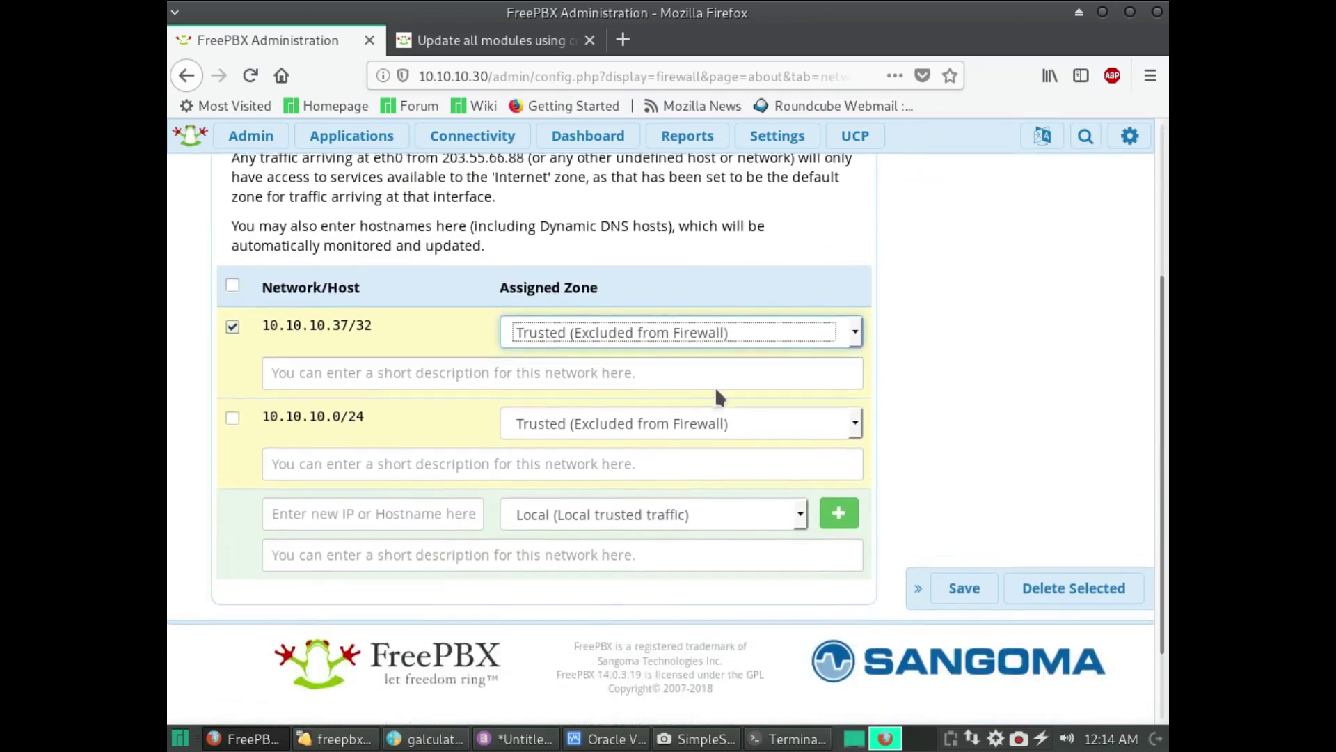
{"action": "left_click", "coordinate": [1037, 578]}
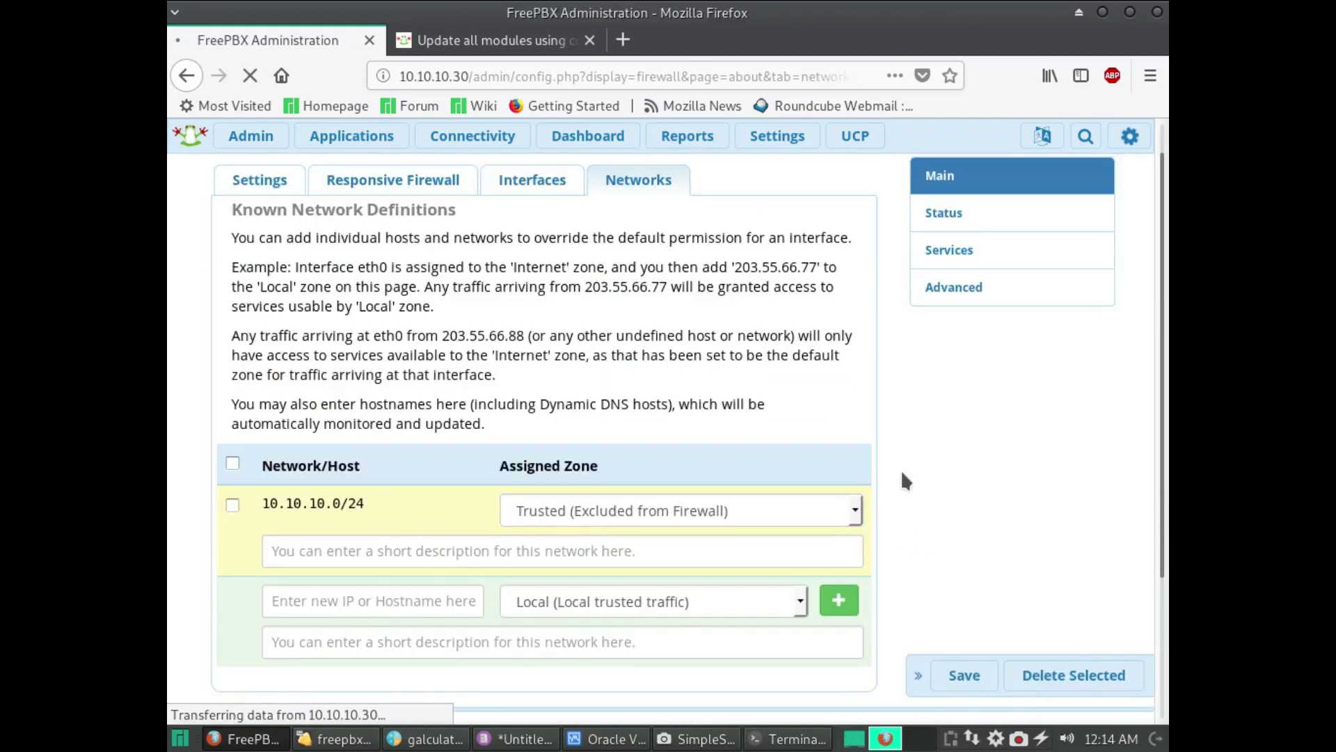
- Check the remaining 10.10.10.0/24 entry, save the network list, and return to the Dashboard
{"action": "scroll", "coordinate": [277, 295], "scroll_direction": "down", "scroll_amount": 3}
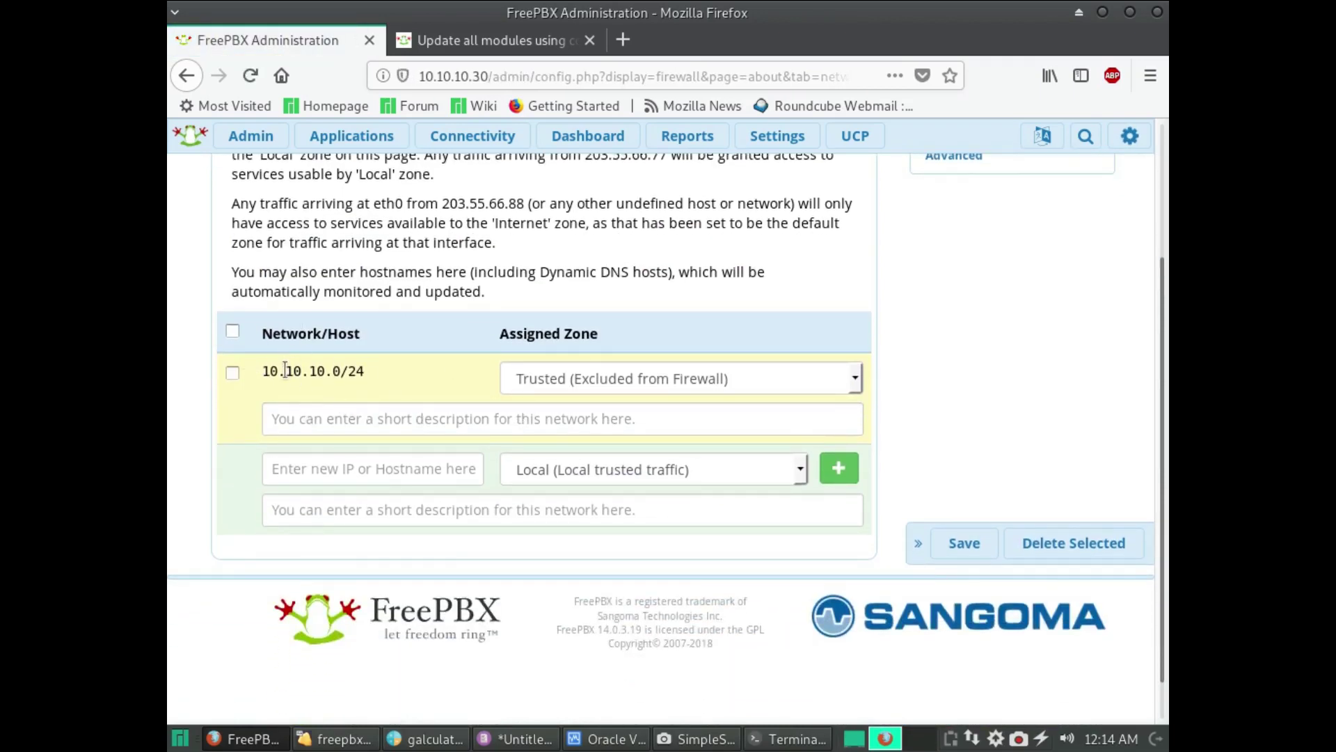
{"action": "left_click_drag", "start_coordinate": [263, 370], "coordinate": [348, 370]}
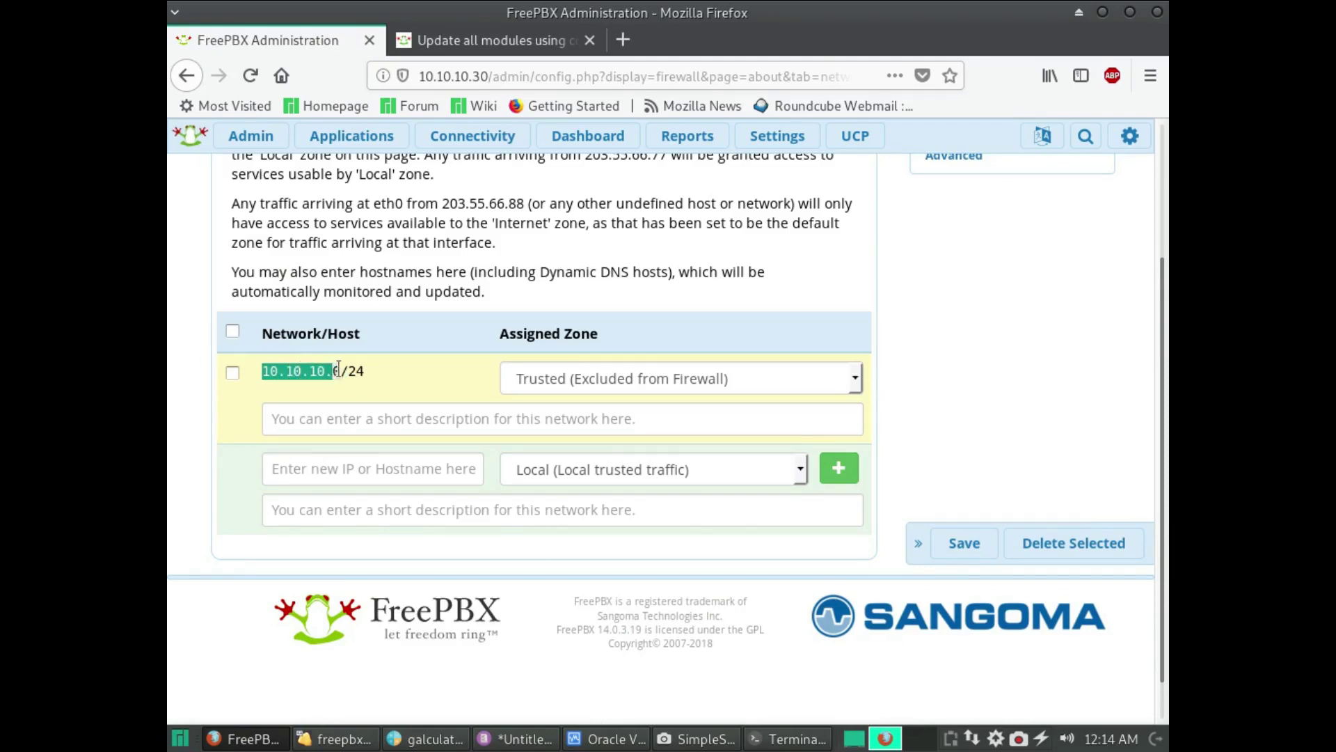
{"action": "left_click", "coordinate": [348, 366]}
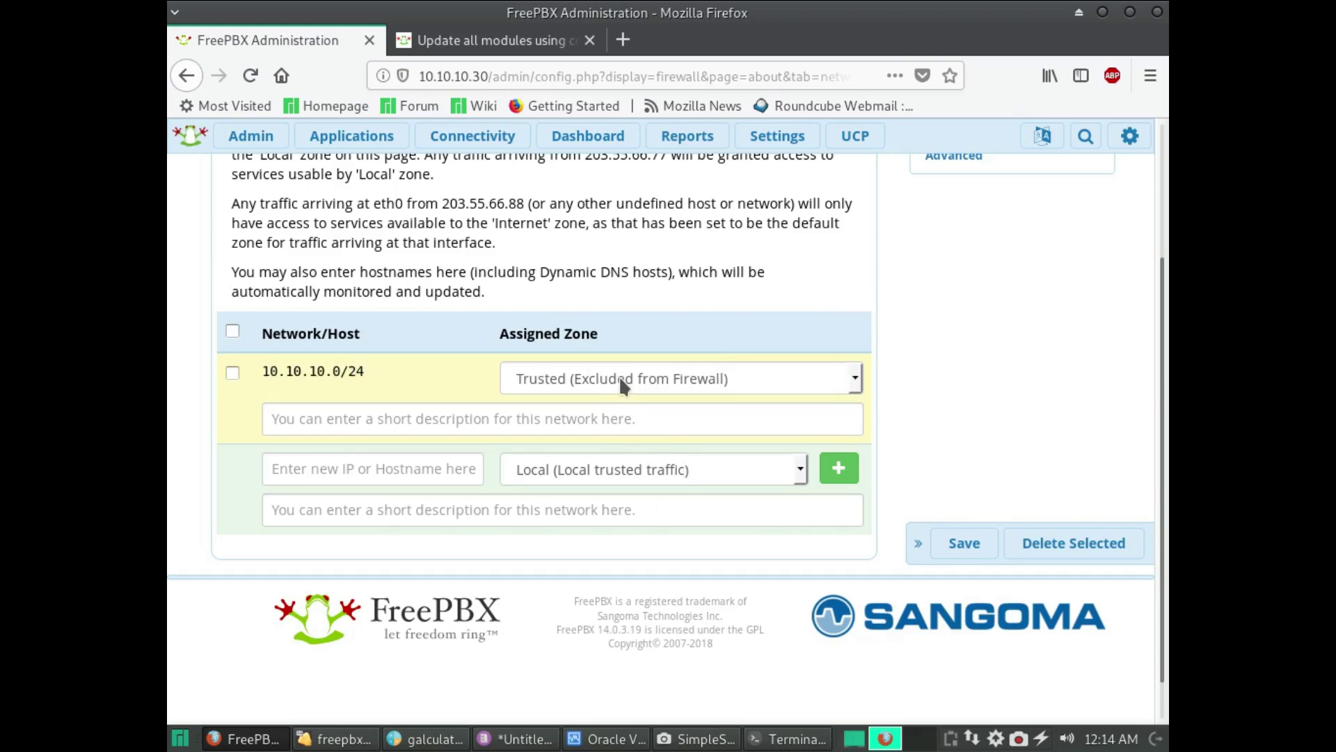
{"action": "left_click", "coordinate": [959, 548]}
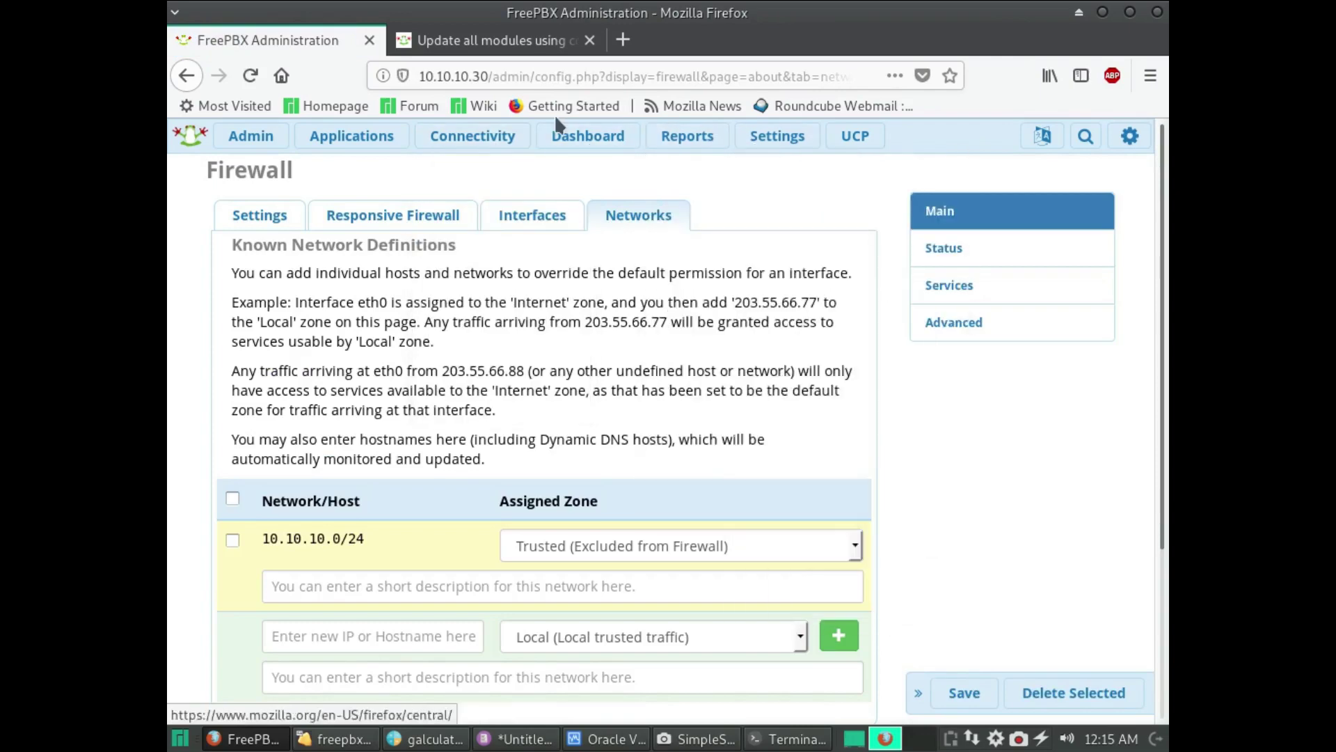
{"action": "left_click", "coordinate": [630, 146]}
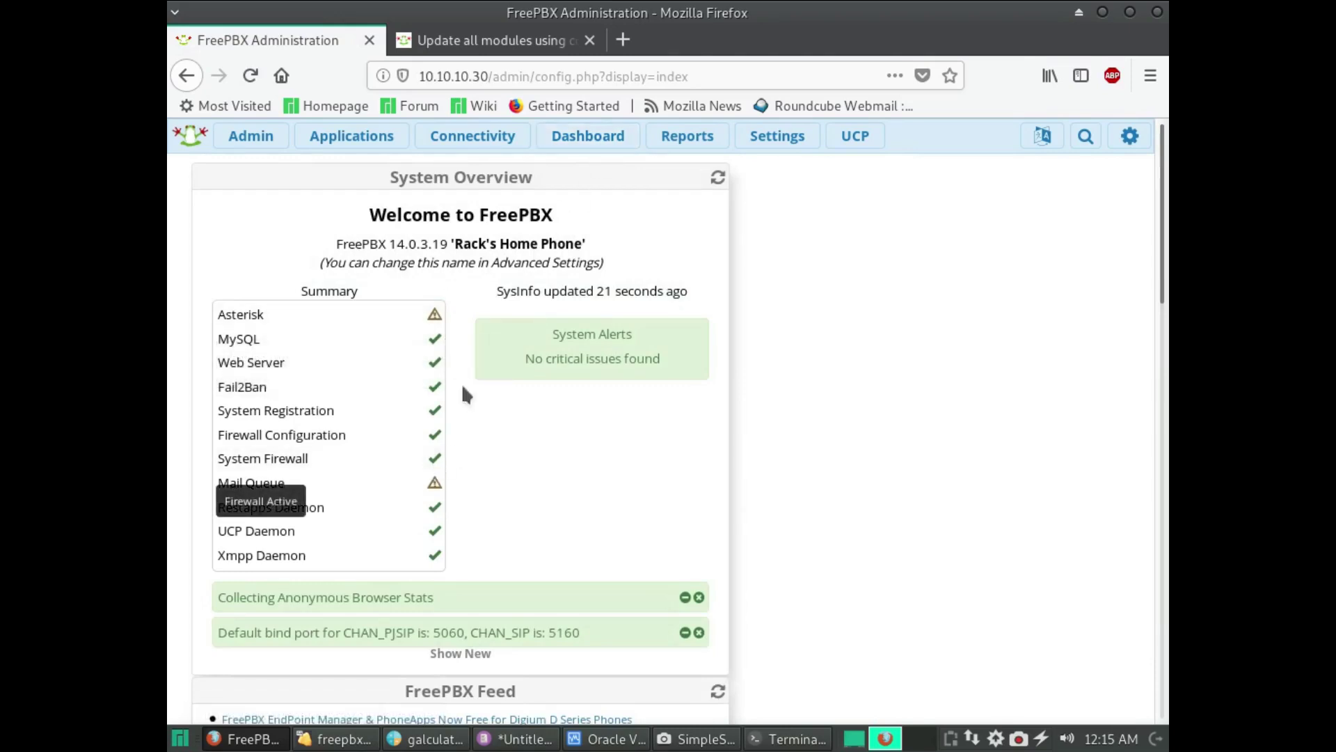
- Open a new blank Firefox tab beside the FreePBX Administration tab
{"action": "left_click", "coordinate": [624, 40]}
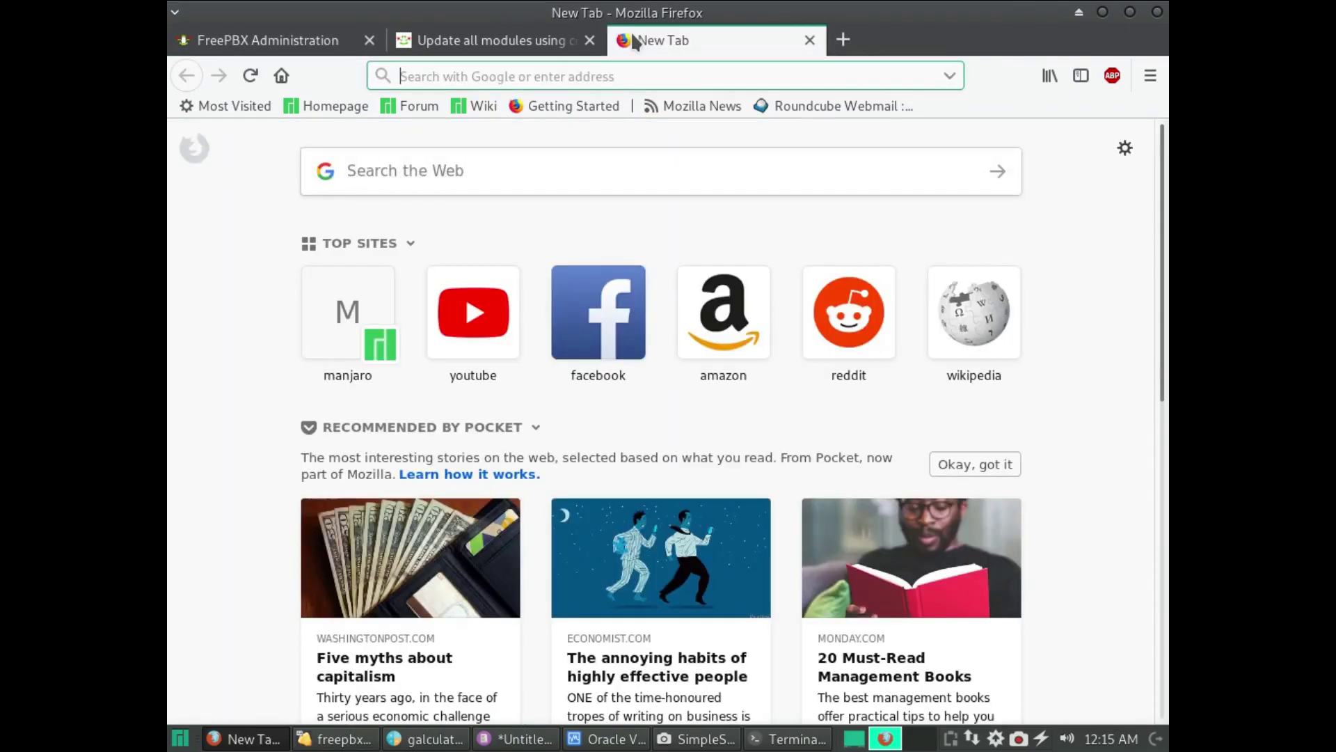
- Google 'delete mail freepbx', take the 'delete email freepbx' correction, and open Checking Email Queue
{"action": "type", "text": "google.com/"}
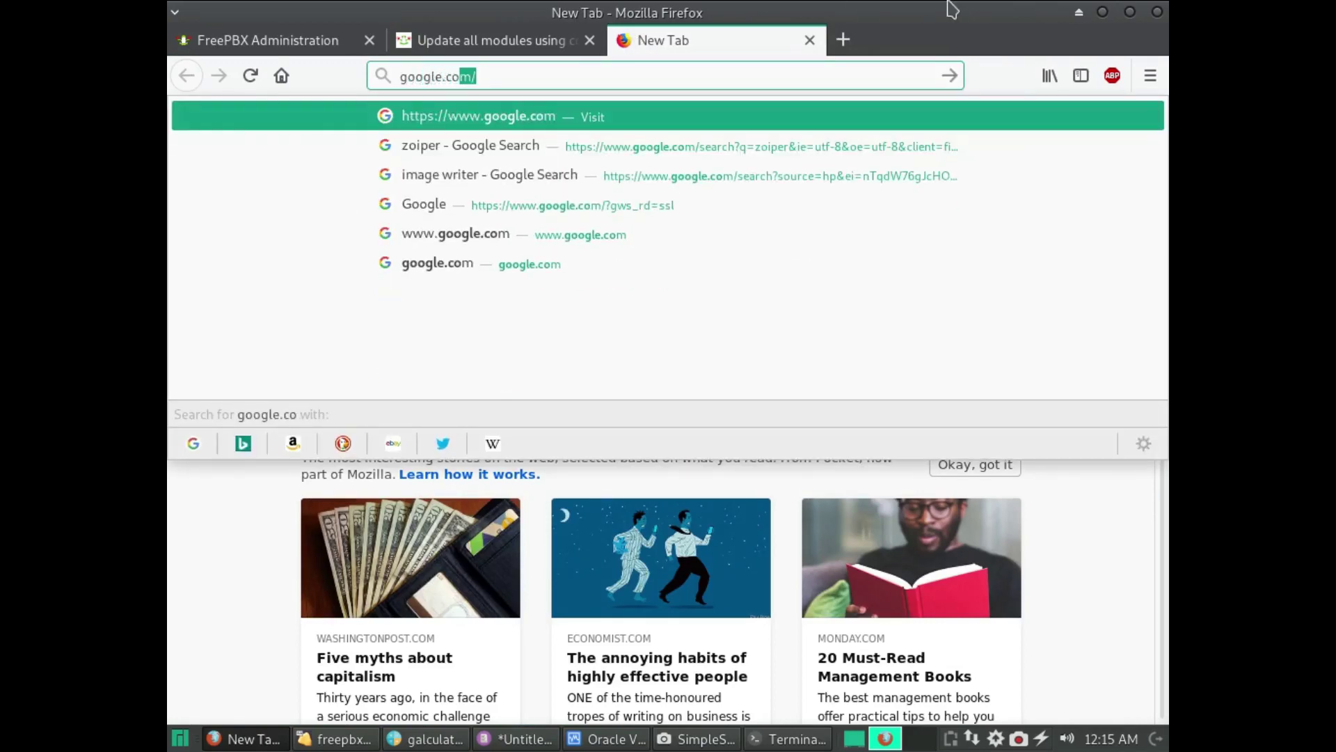
{"action": "key", "text": "Return"}
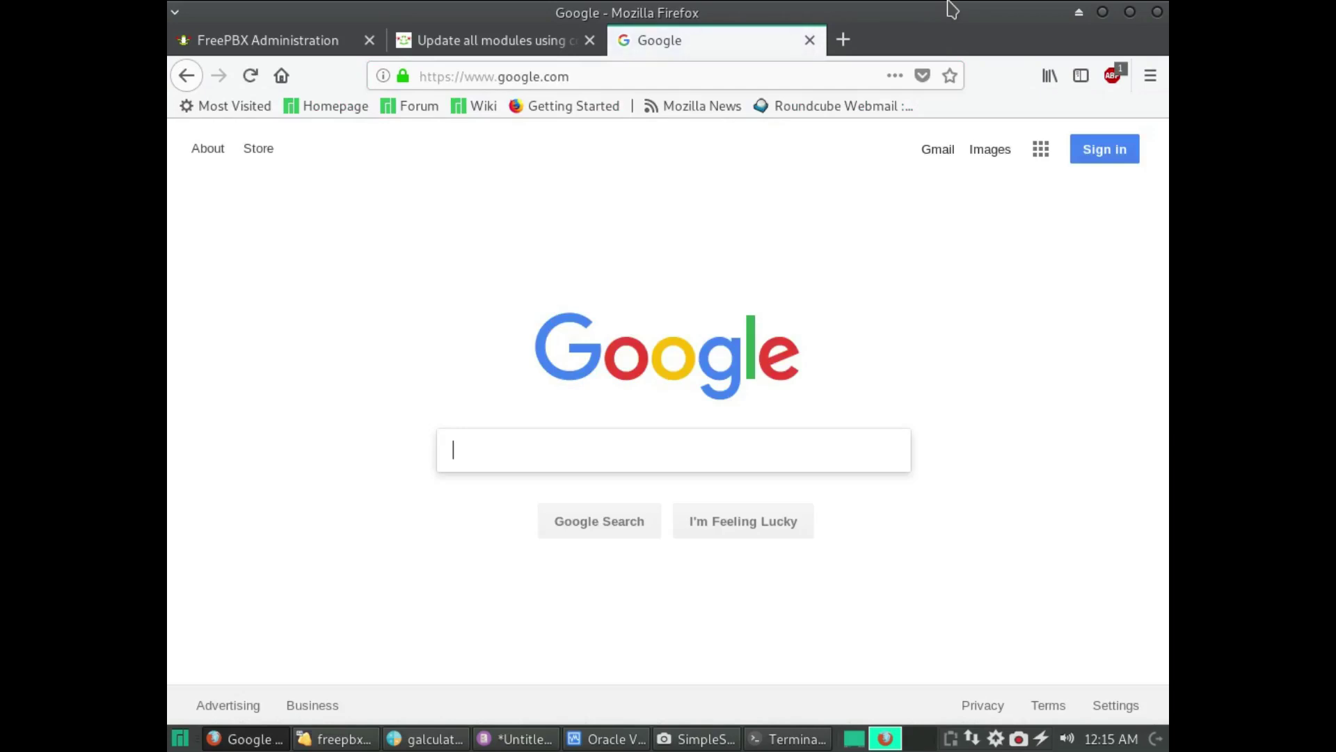
{"action": "type", "text": "deletle"}
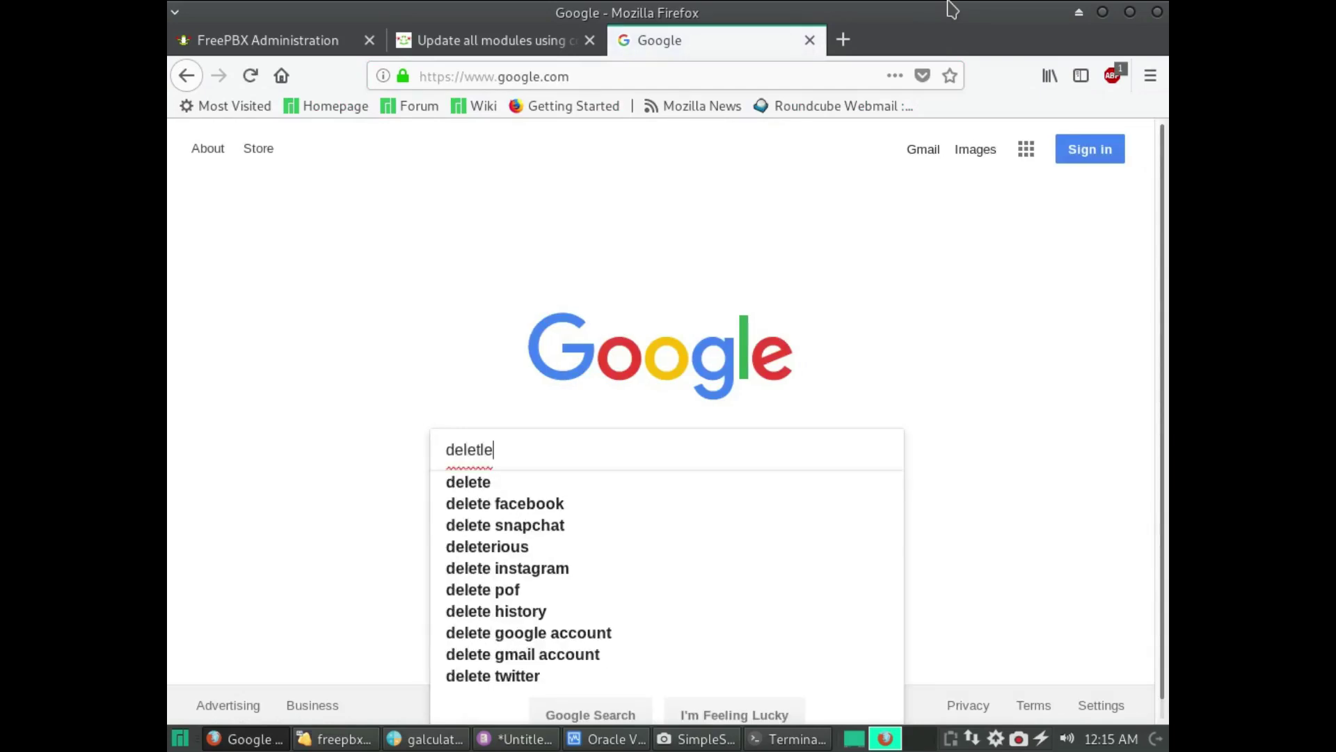
{"action": "key", "text": "Down"}
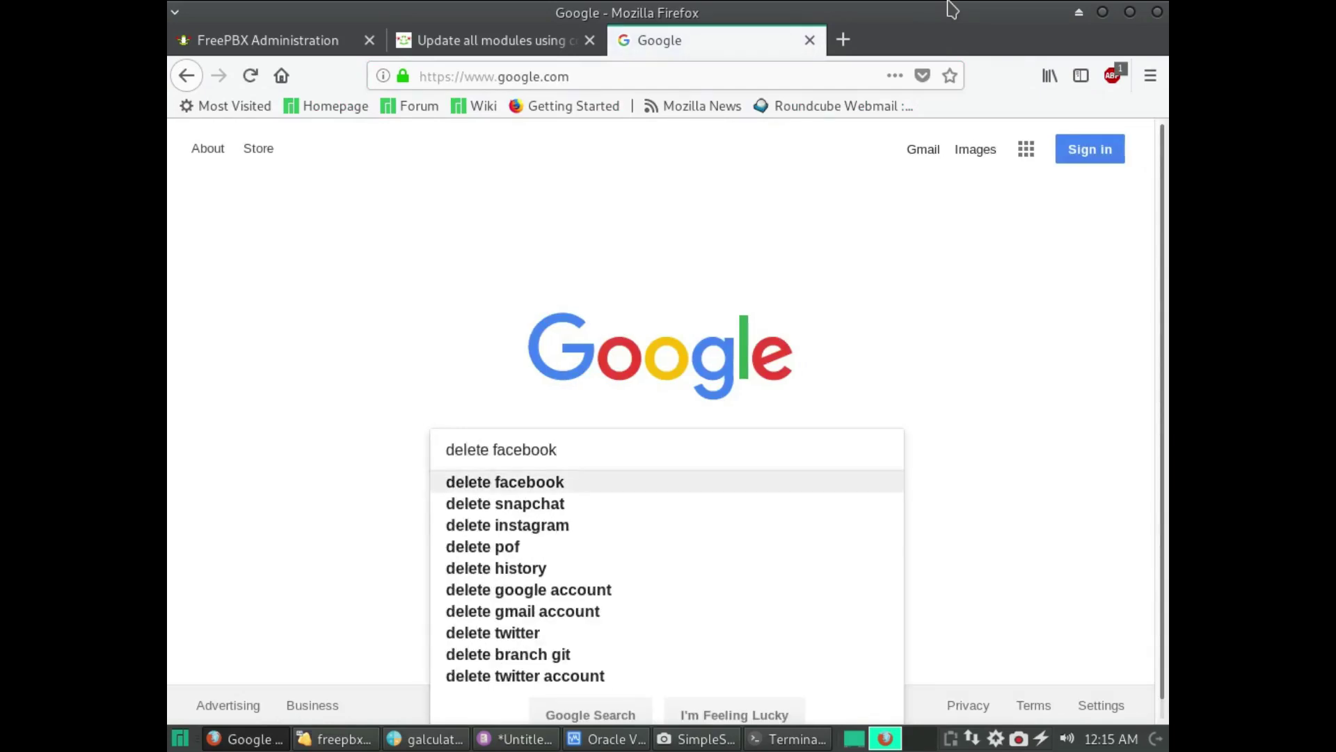
{"action": "key", "text": "BackSpace"}
{"action": "key", "text": "BackSpace"}
{"action": "key", "text": "BackSpace"}
{"action": "key", "text": "BackSpace"}
{"action": "key", "text": "BackSpace"}
{"action": "key", "text": "BackSpace"}
{"action": "key", "text": "BackSpace"}
{"action": "key", "text": "BackSpace"}
{"action": "type", "text": "mail "}
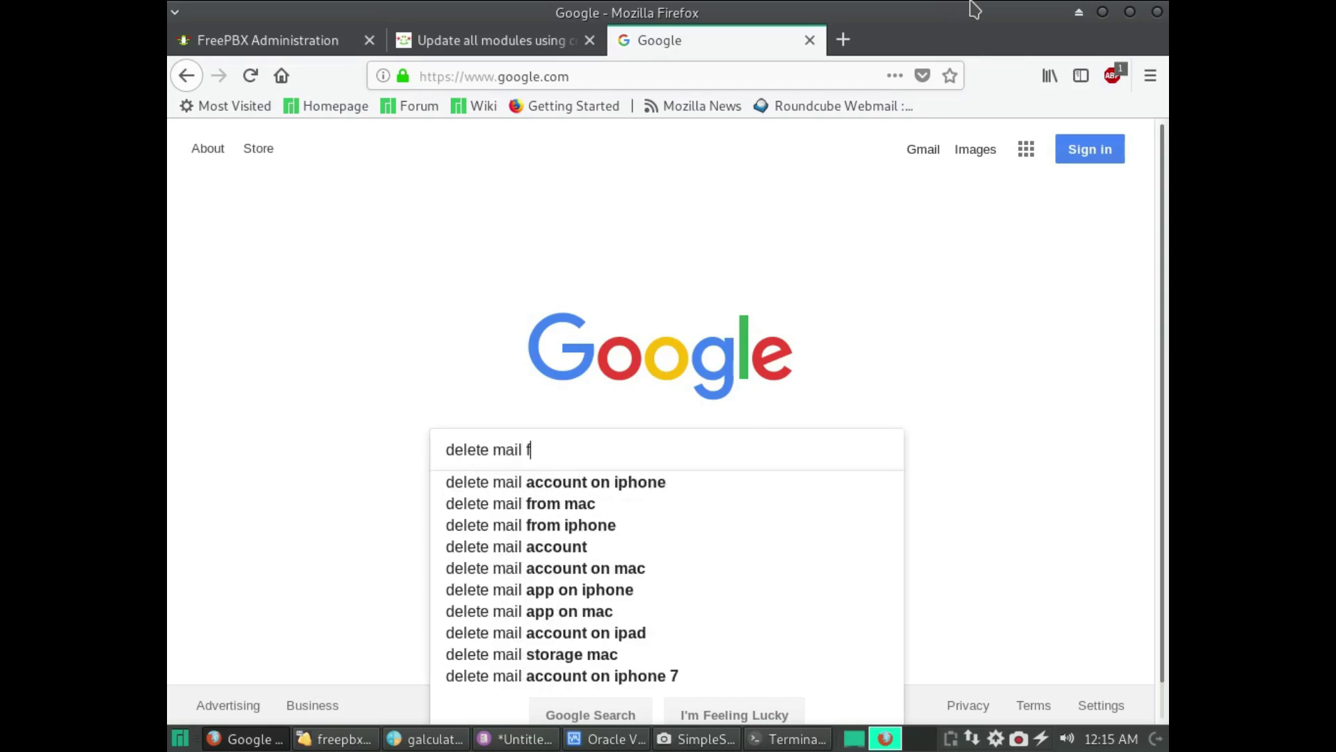
{"action": "type", "text": "free"}
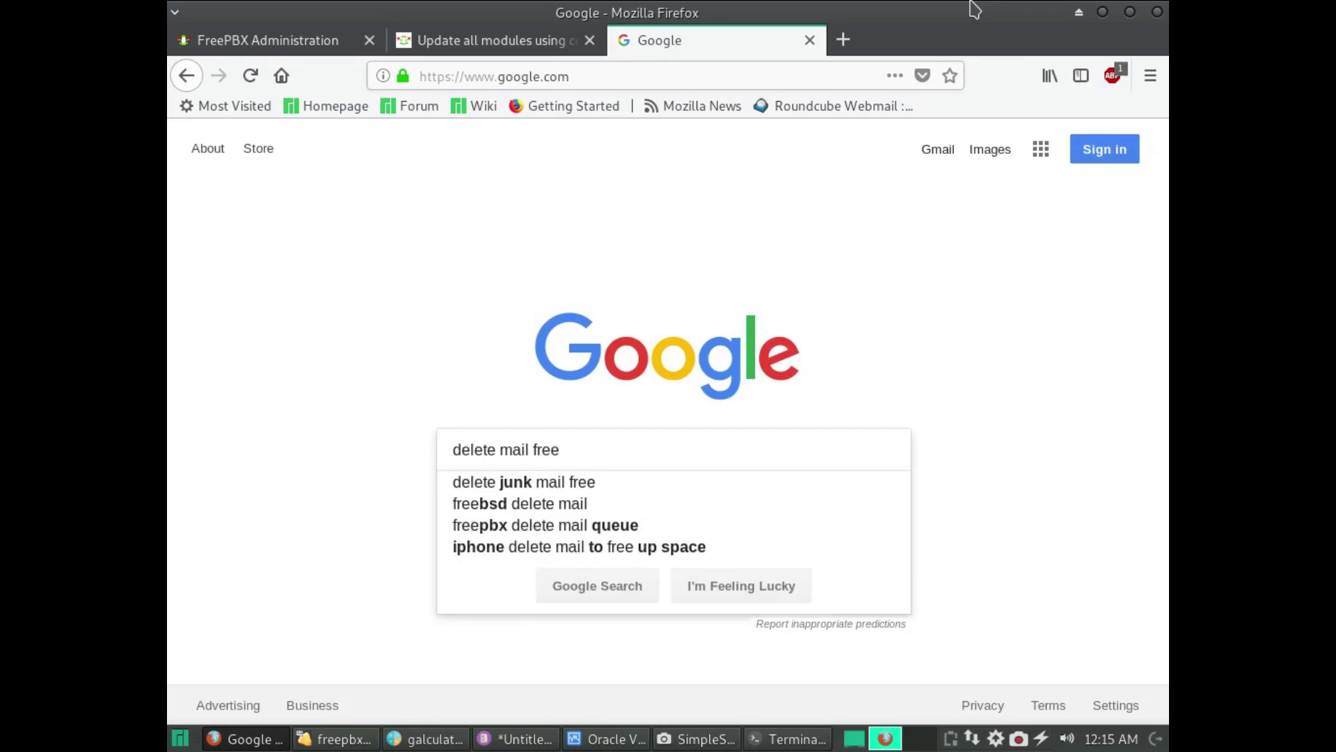
{"action": "type", "text": "pbx"}
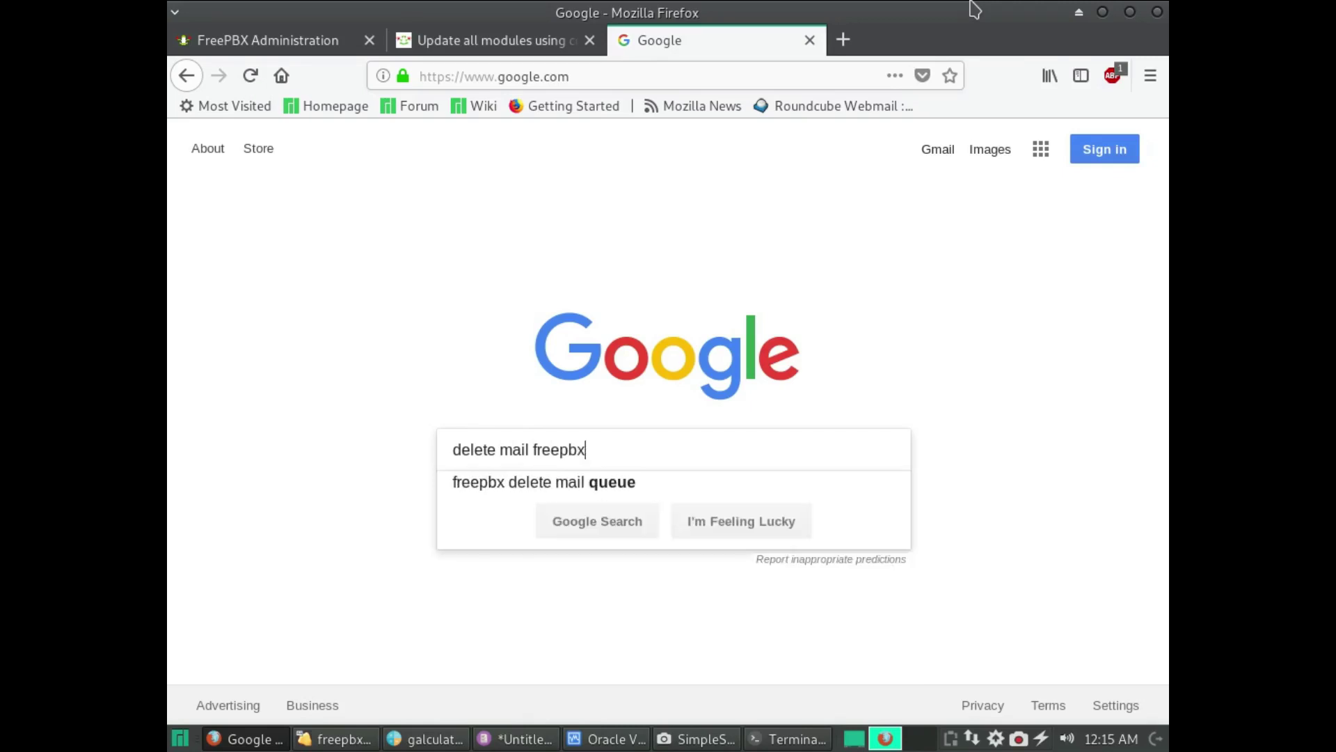
{"action": "key", "text": "Return"}
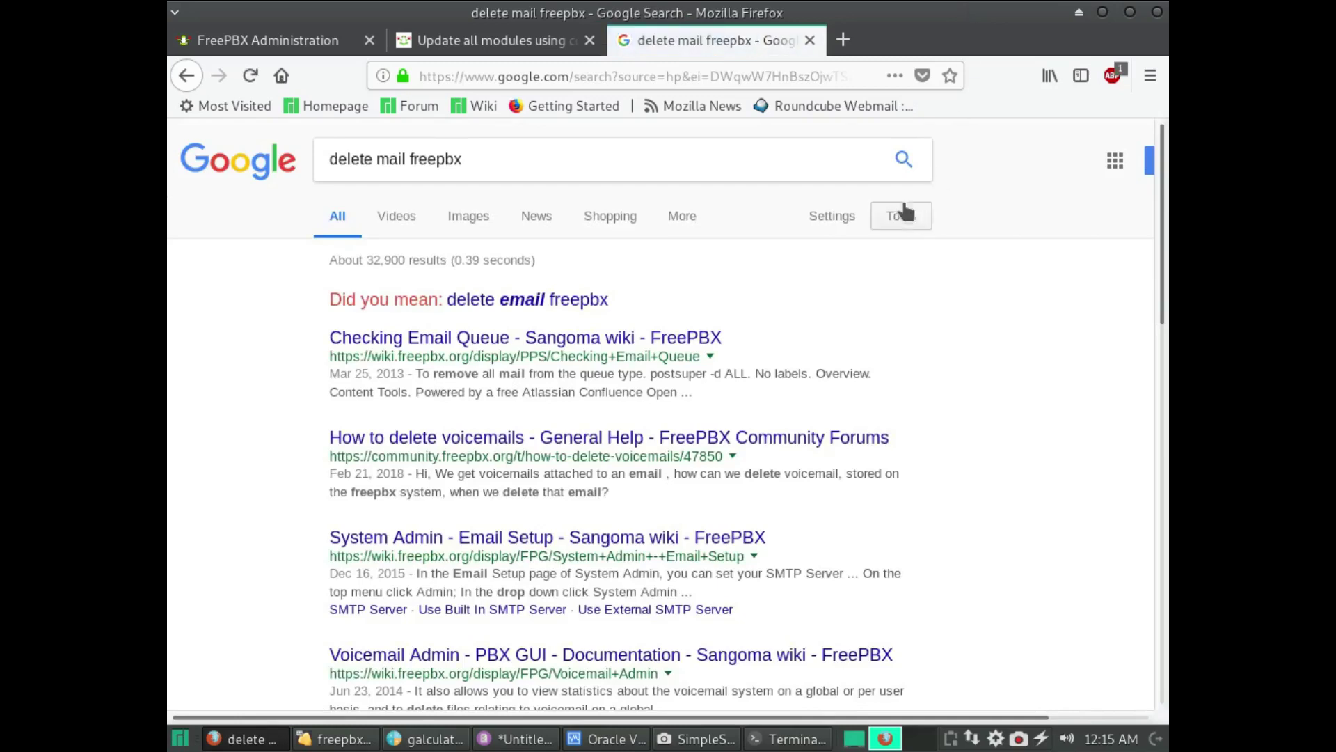
{"action": "left_click", "coordinate": [588, 299]}
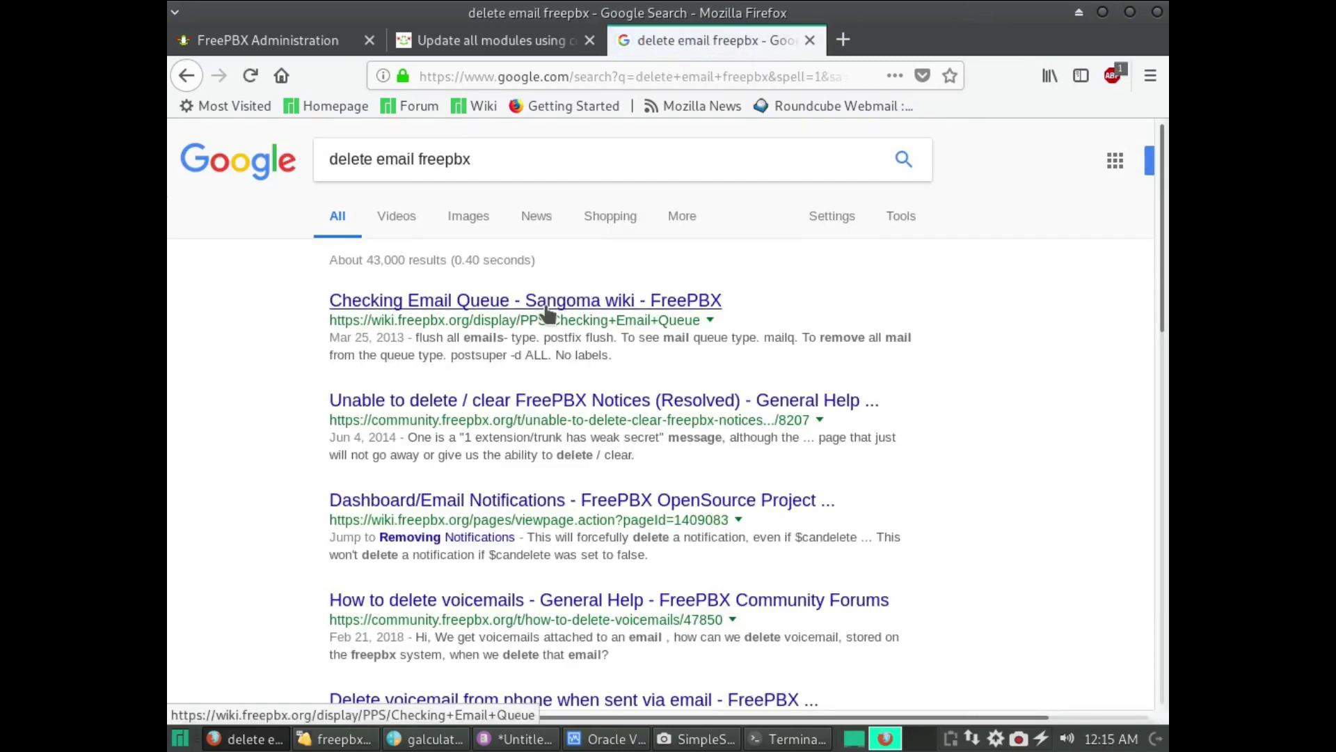
{"action": "left_click", "coordinate": [547, 315]}
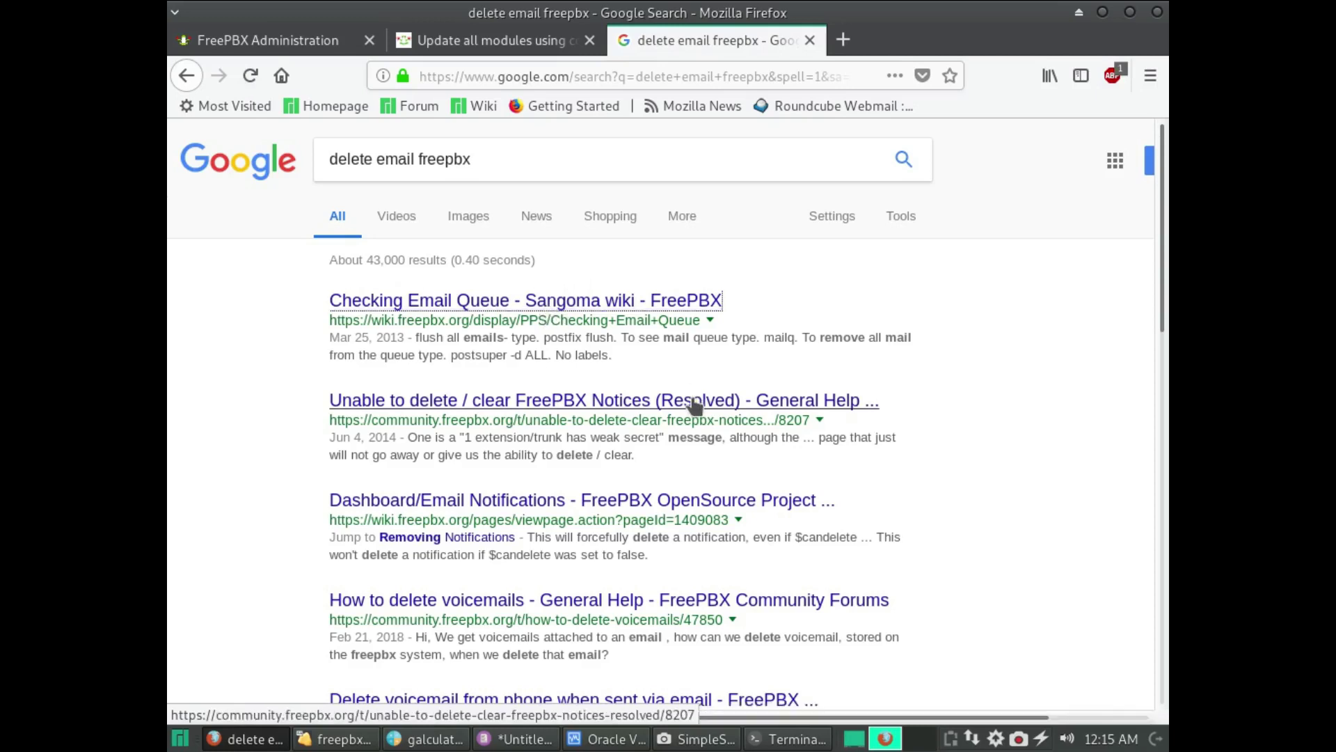
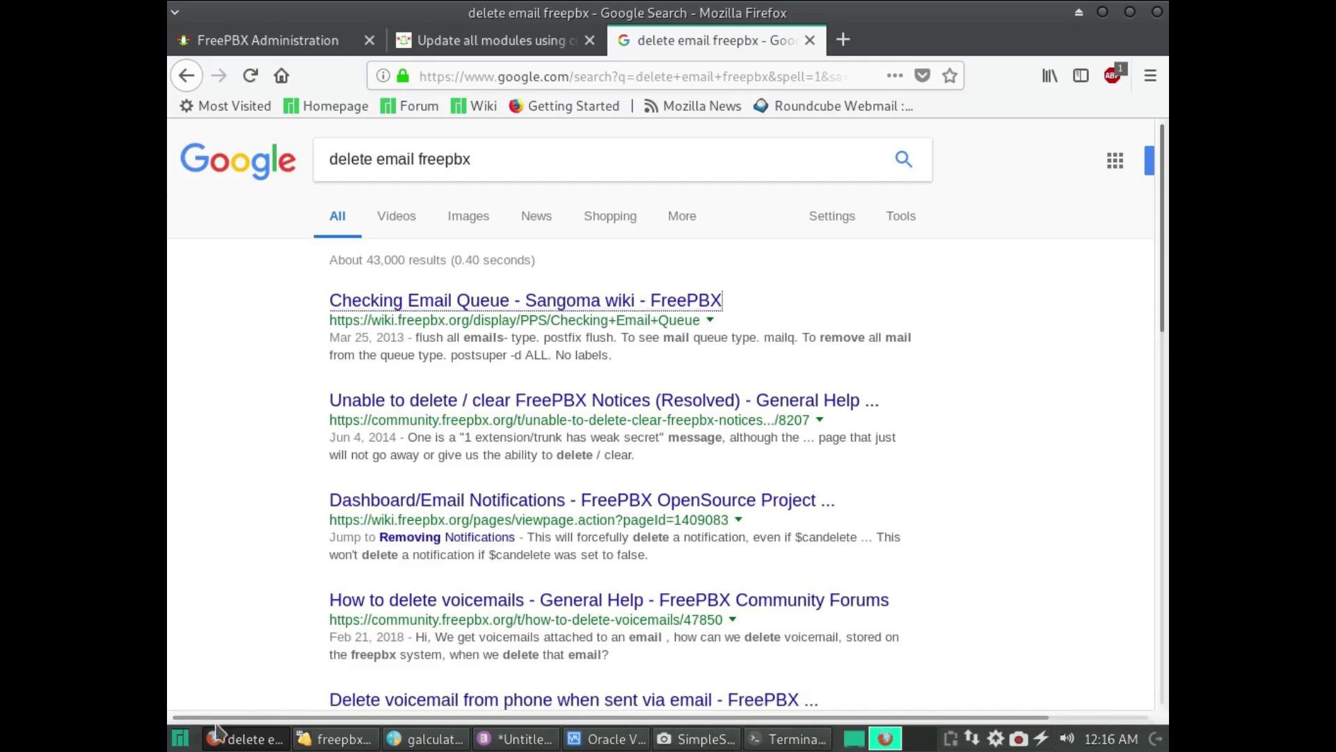
- Glance at the freepbx2 VM console, then return to Firefox and add a new blank tab
{"action": "left_click", "coordinate": [348, 742]}
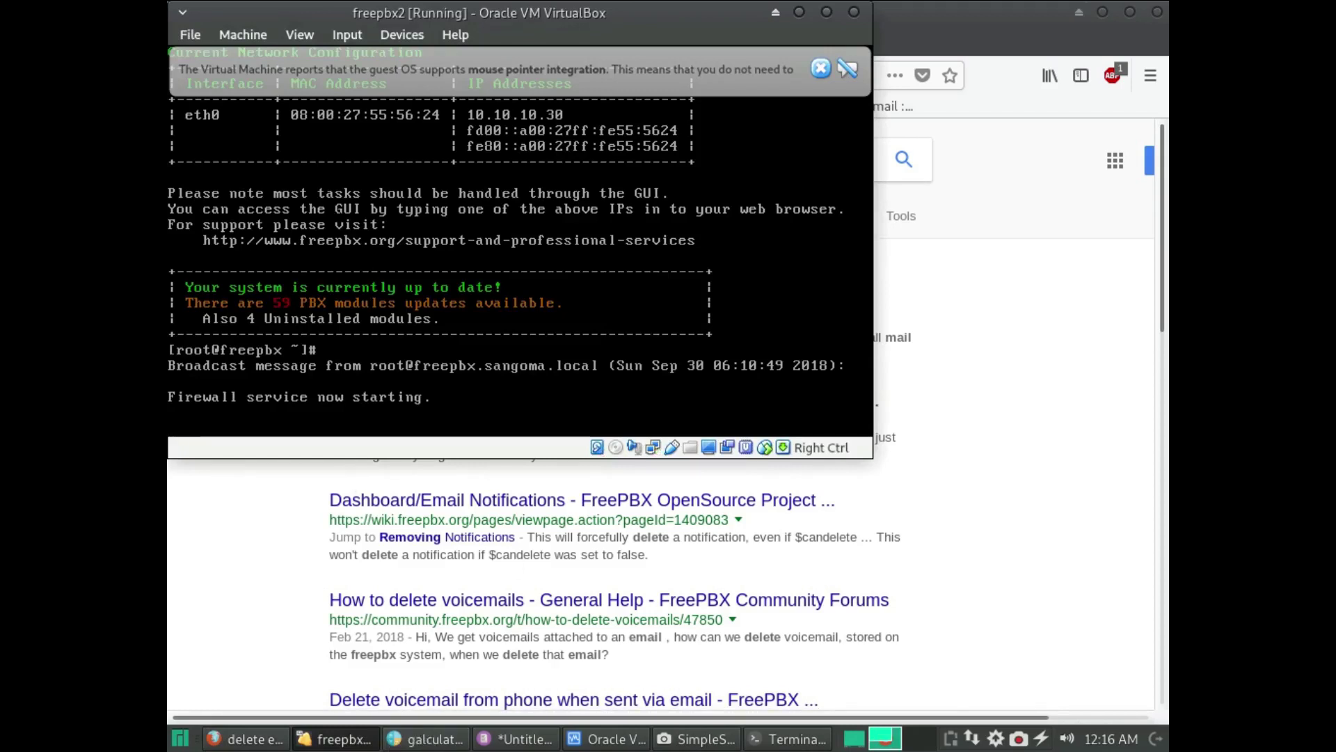
{"action": "left_click", "coordinate": [898, 422]}
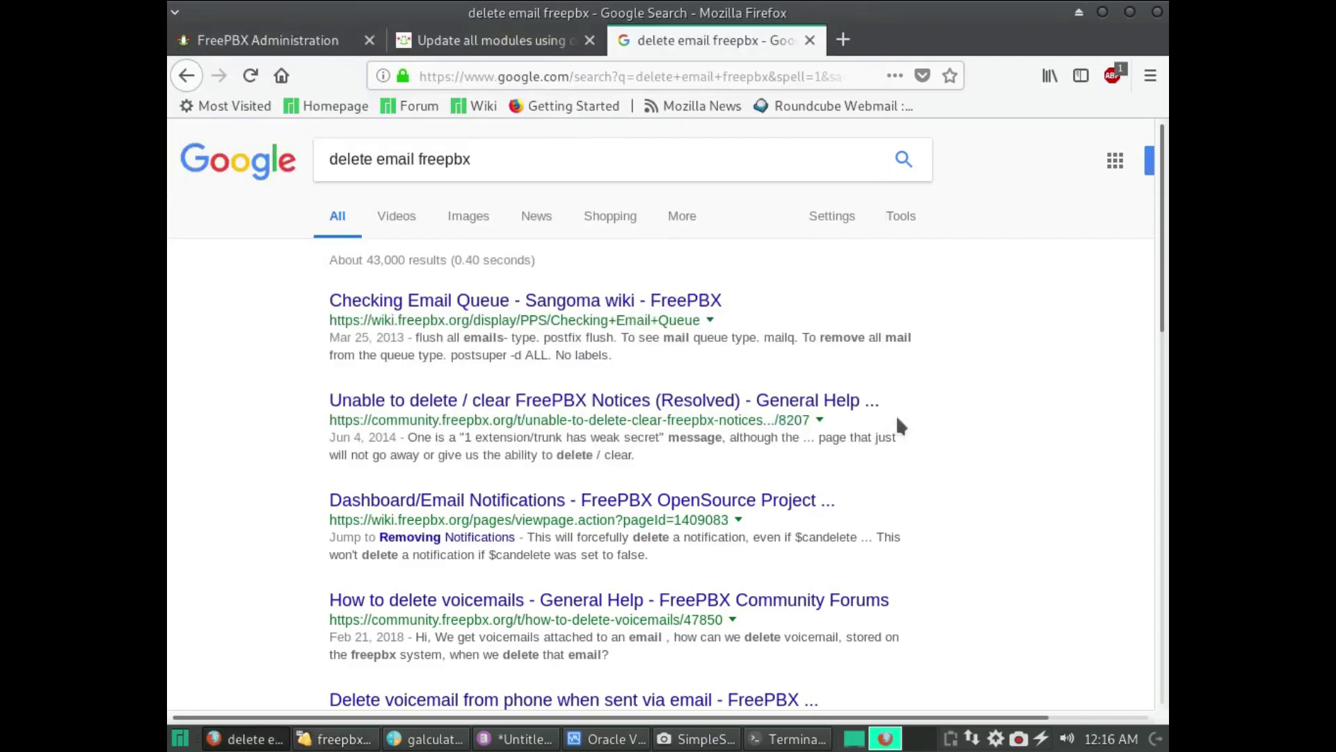
{"action": "left_click", "coordinate": [843, 40]}
- Load the modem configuration page at 10.10.10.1 in the new tab
{"action": "type", "text": "10"}
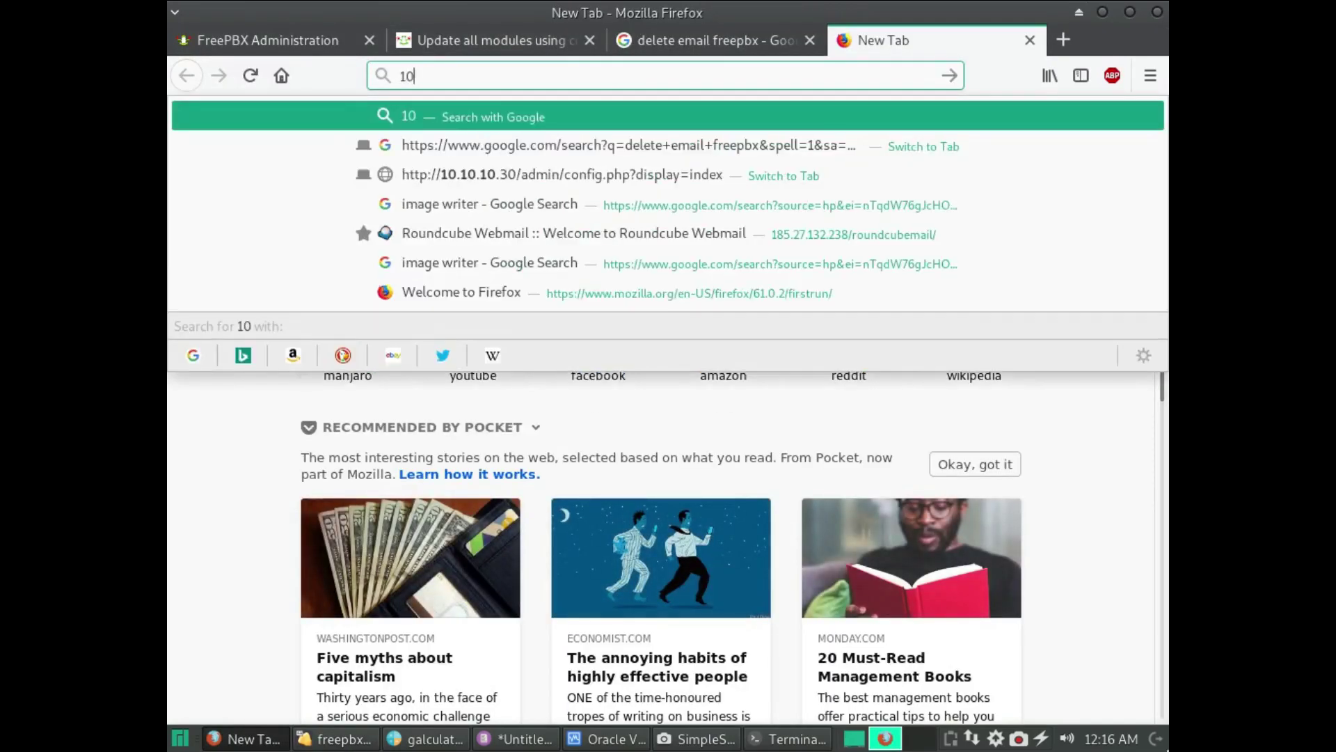
{"action": "type", "text": ".10.1"}
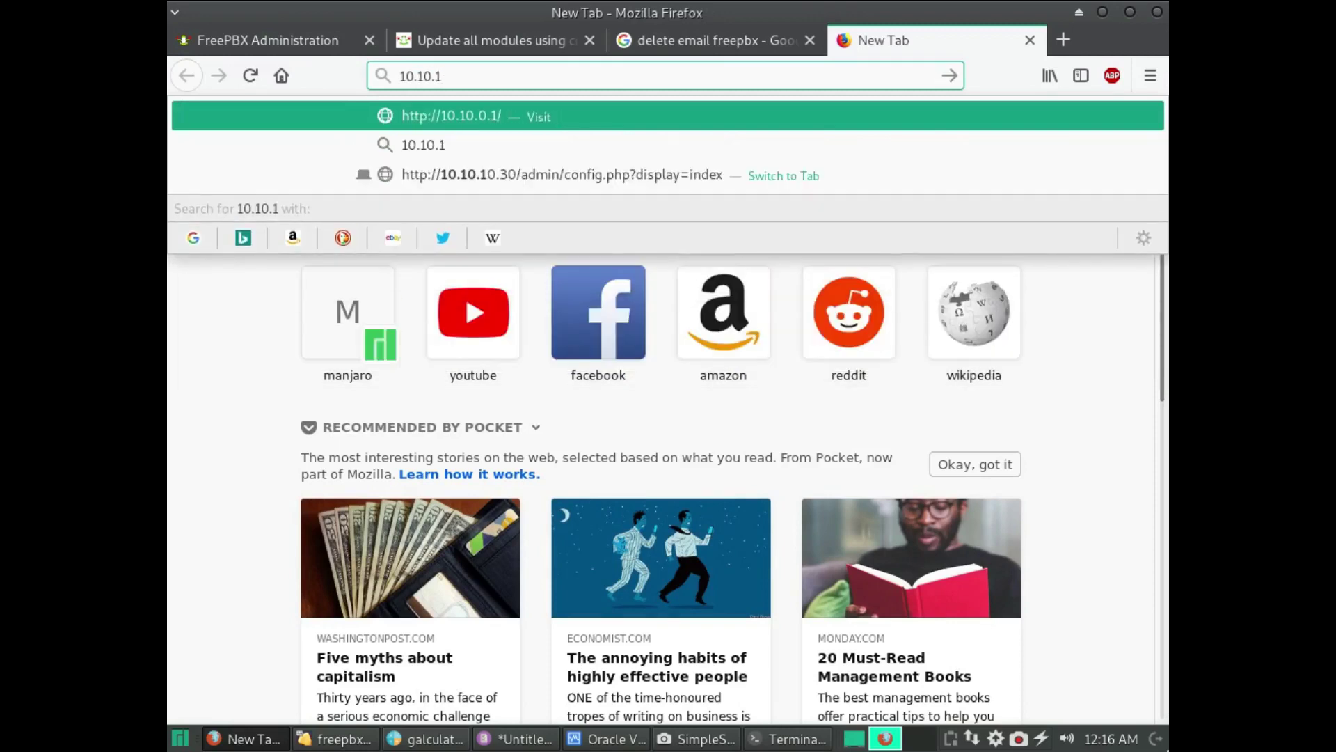
{"action": "type", "text": "0.1"}
{"action": "key", "text": "Return"}
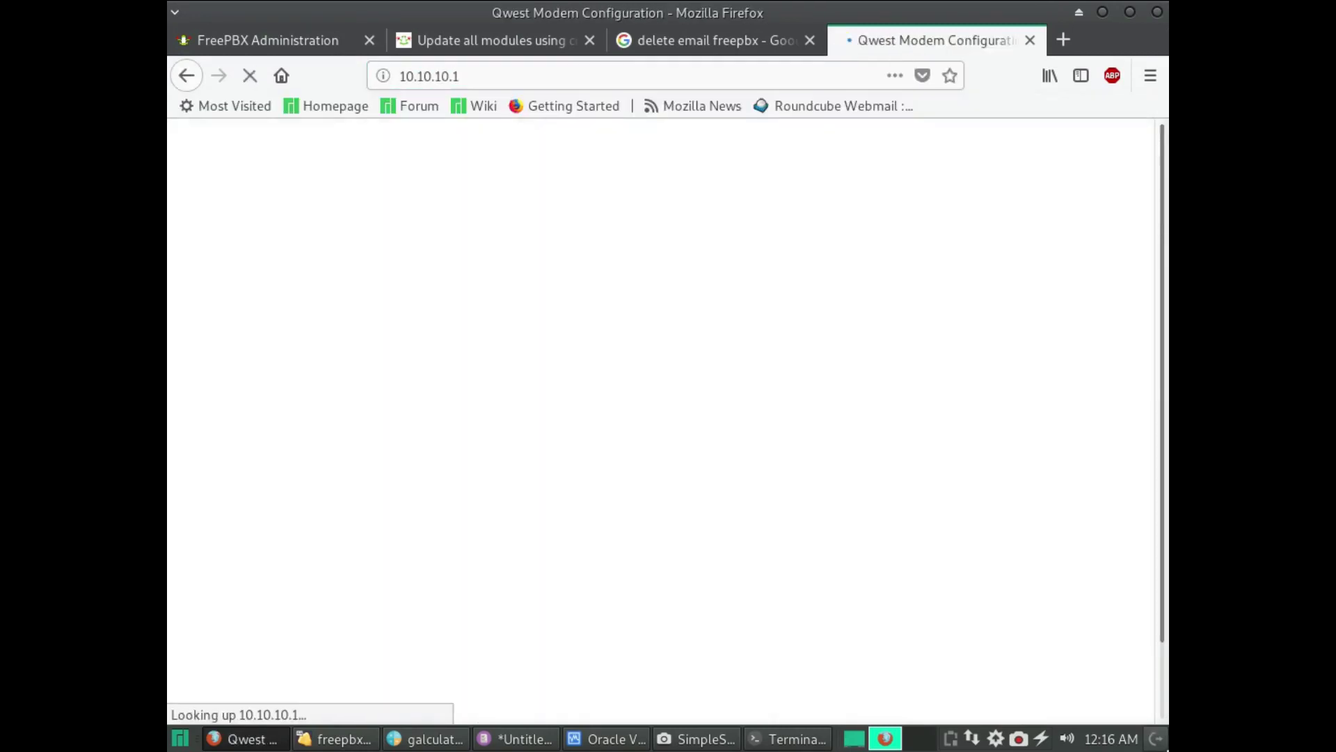
- Reopen the Checking Email Queue wiki result from the delete email freepbx search
{"action": "left_click", "coordinate": [546, 39]}
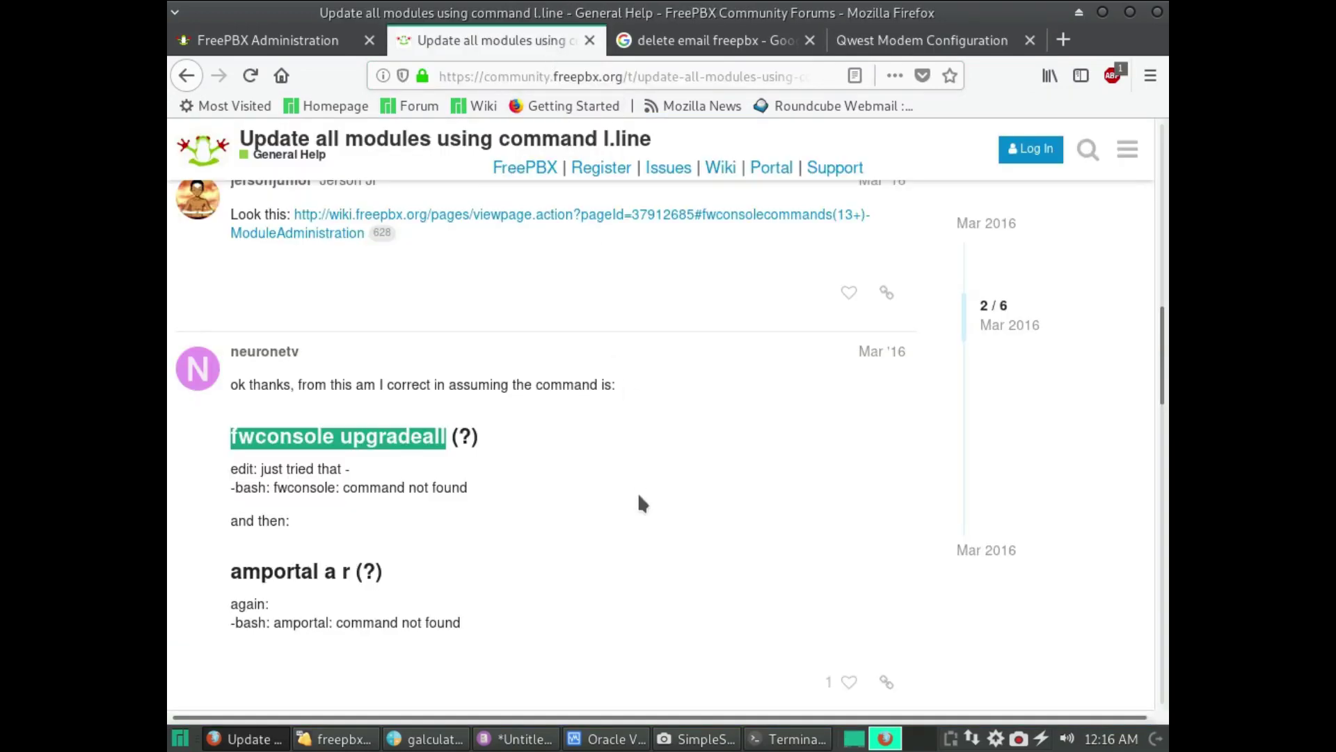
{"action": "left_click", "coordinate": [696, 39]}
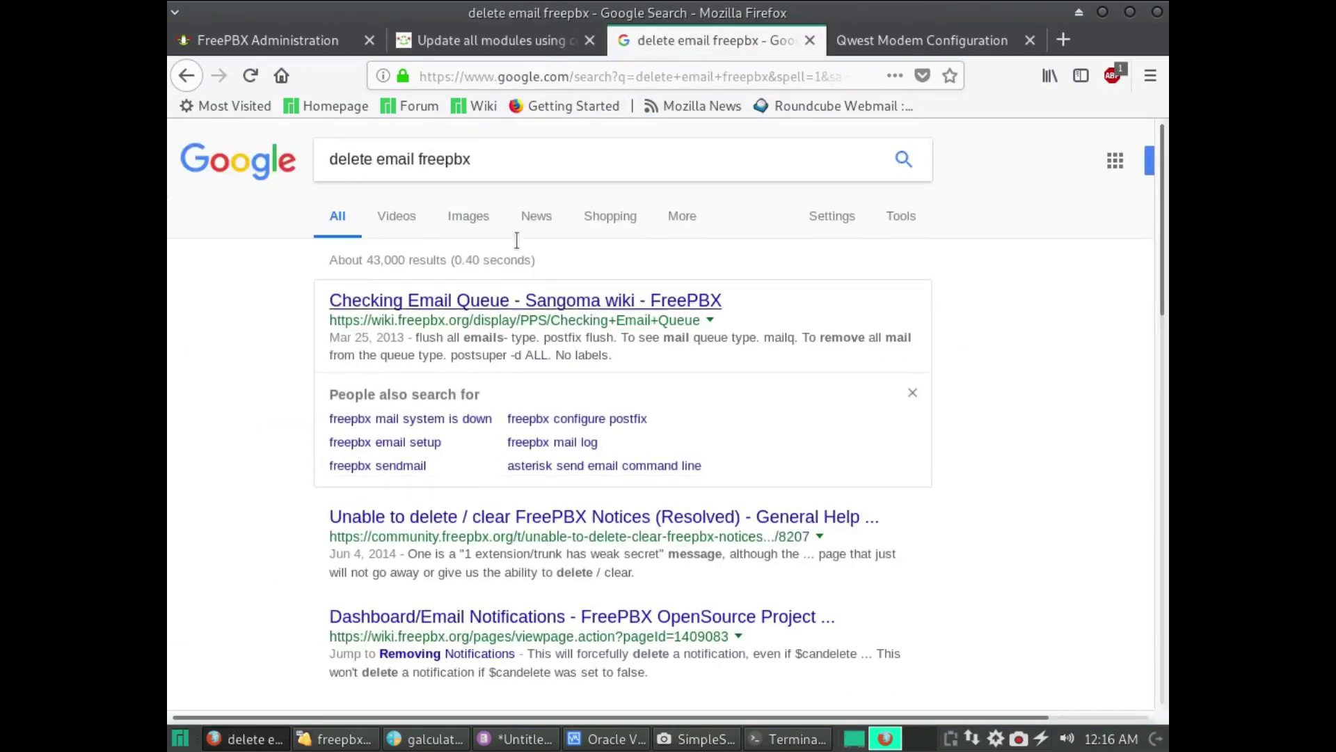
{"action": "left_click", "coordinate": [533, 306]}
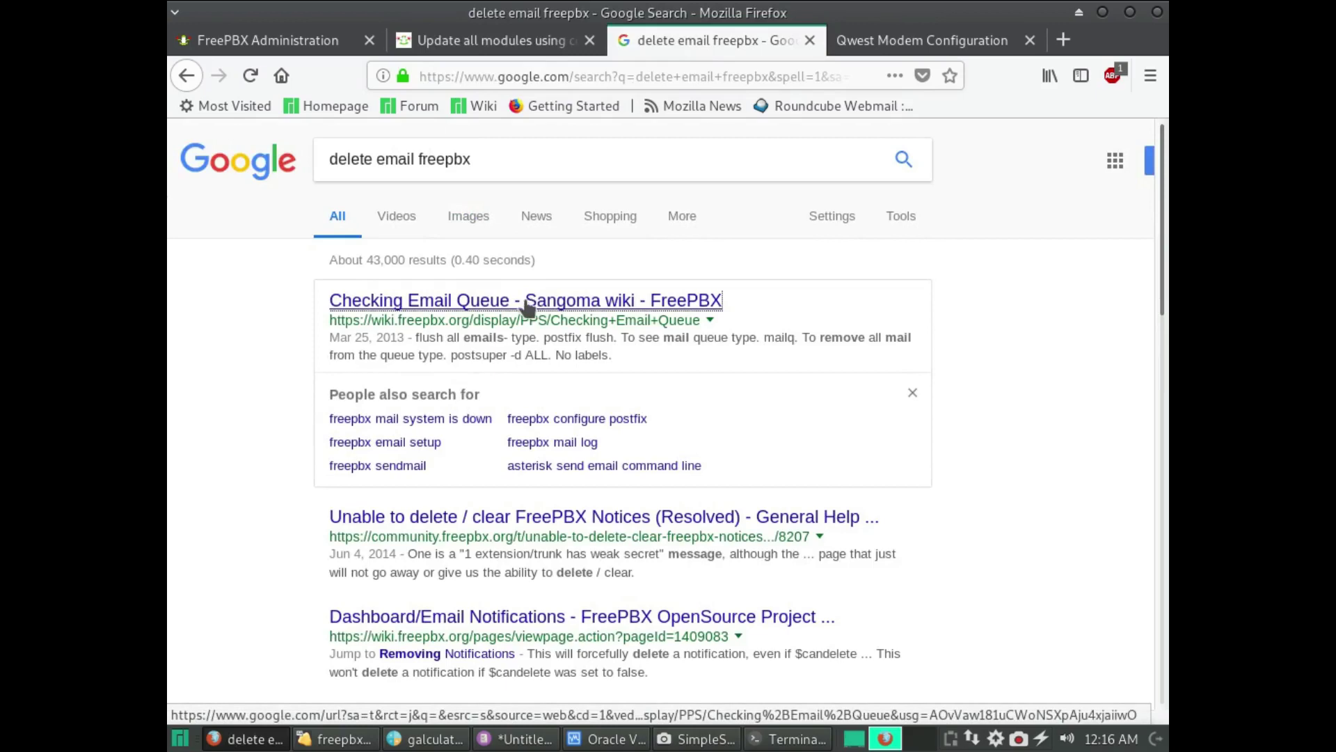
{"action": "scroll", "coordinate": [519, 527], "scroll_direction": "down", "scroll_amount": 4}
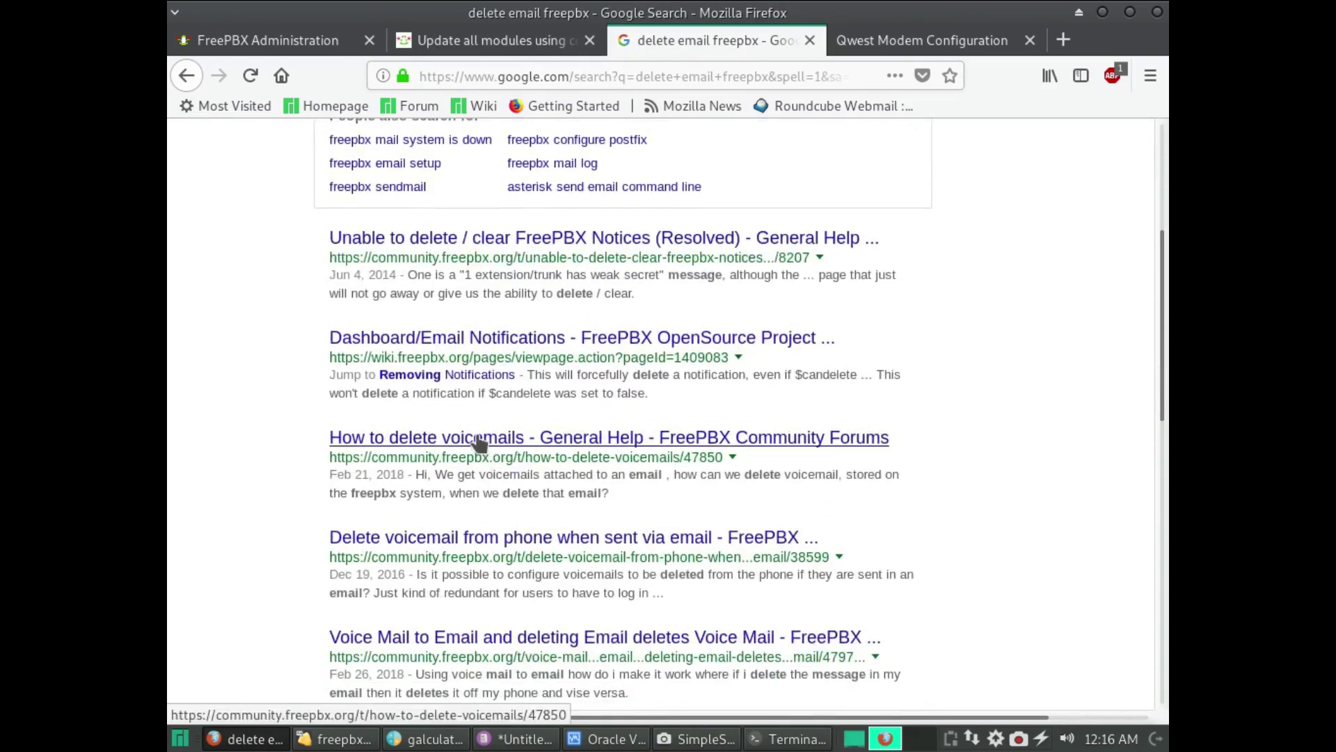
{"action": "scroll", "coordinate": [479, 441], "scroll_direction": "up", "scroll_amount": 3}
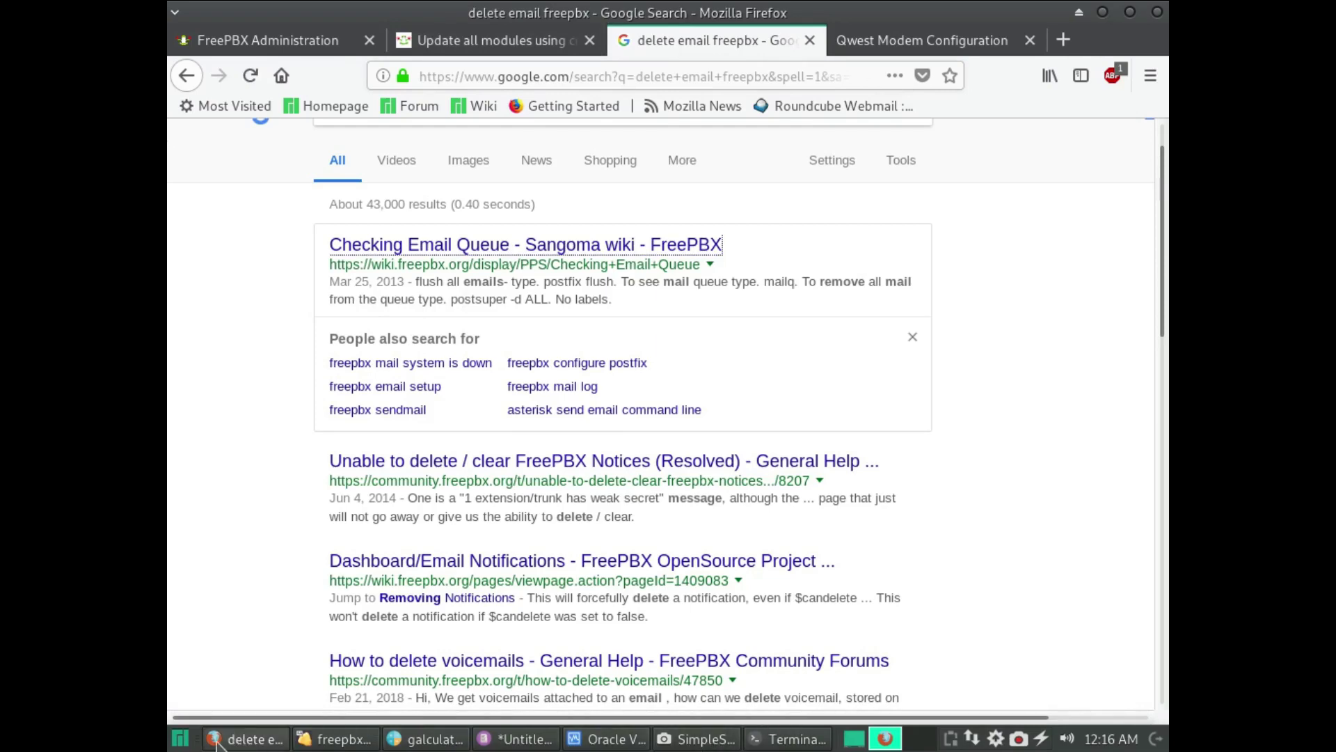
- Check the VM console and VirtualBox Manager, then take the forum tab back to its module-update search results
{"action": "left_click", "coordinate": [244, 740]}
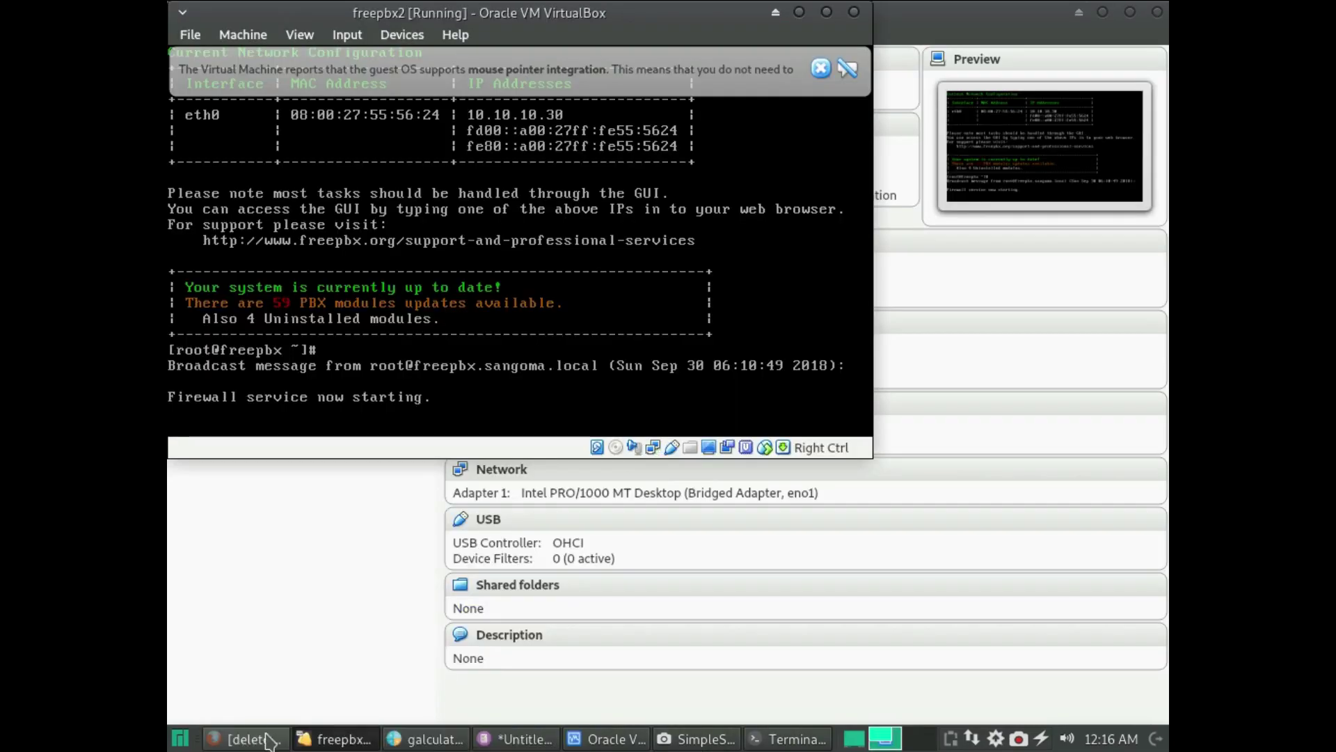
{"action": "left_click", "coordinate": [606, 739]}
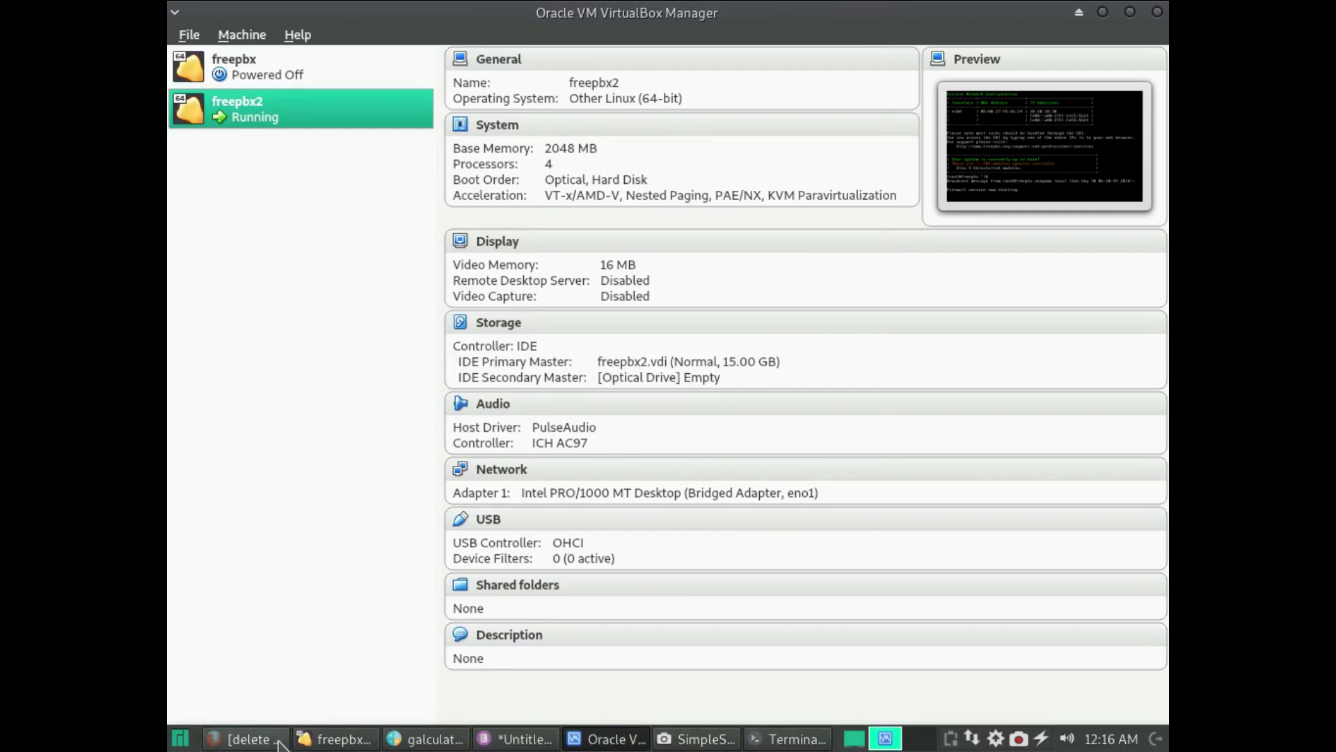
{"action": "left_click", "coordinate": [250, 740]}
{"action": "left_click", "coordinate": [523, 46]}
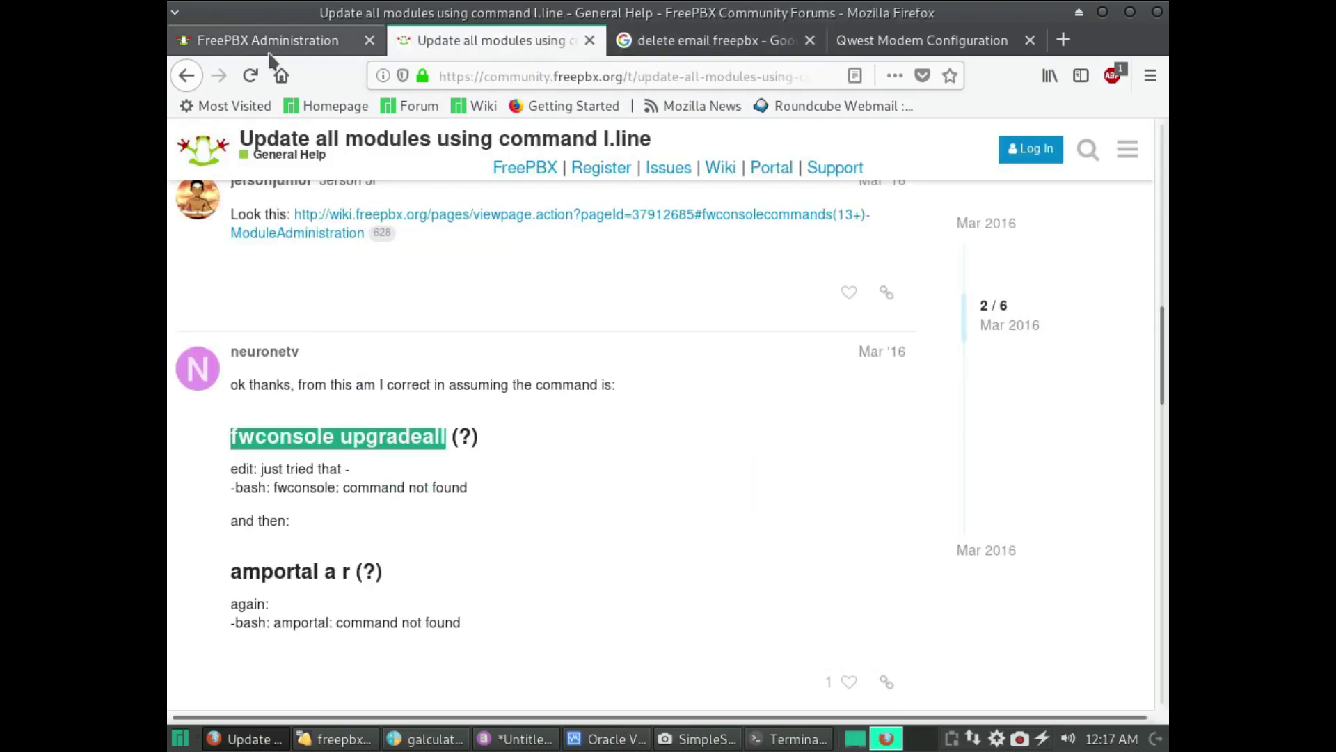
{"action": "left_click", "coordinate": [185, 76]}
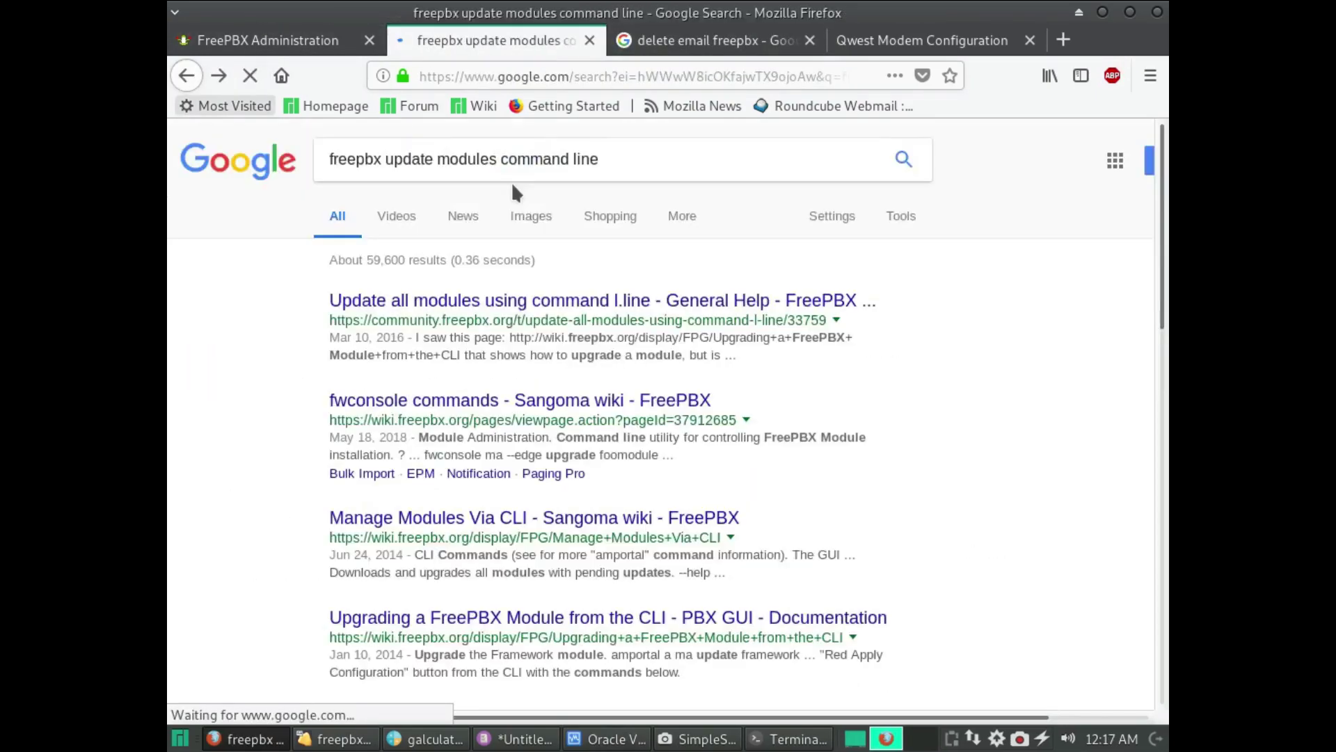
- Search Google for 'mail queue freepbx delete'
{"action": "triple_click", "coordinate": [628, 166]}
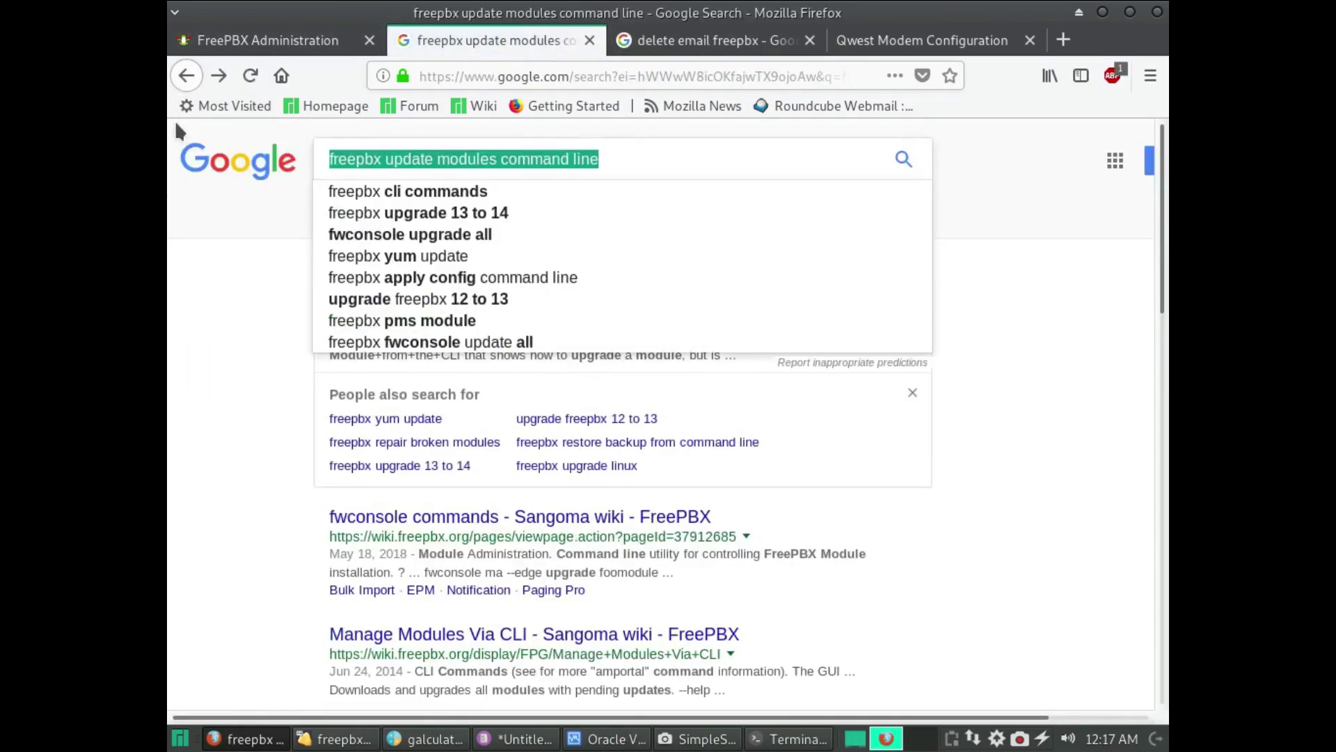
{"action": "type", "text": "mail q"}
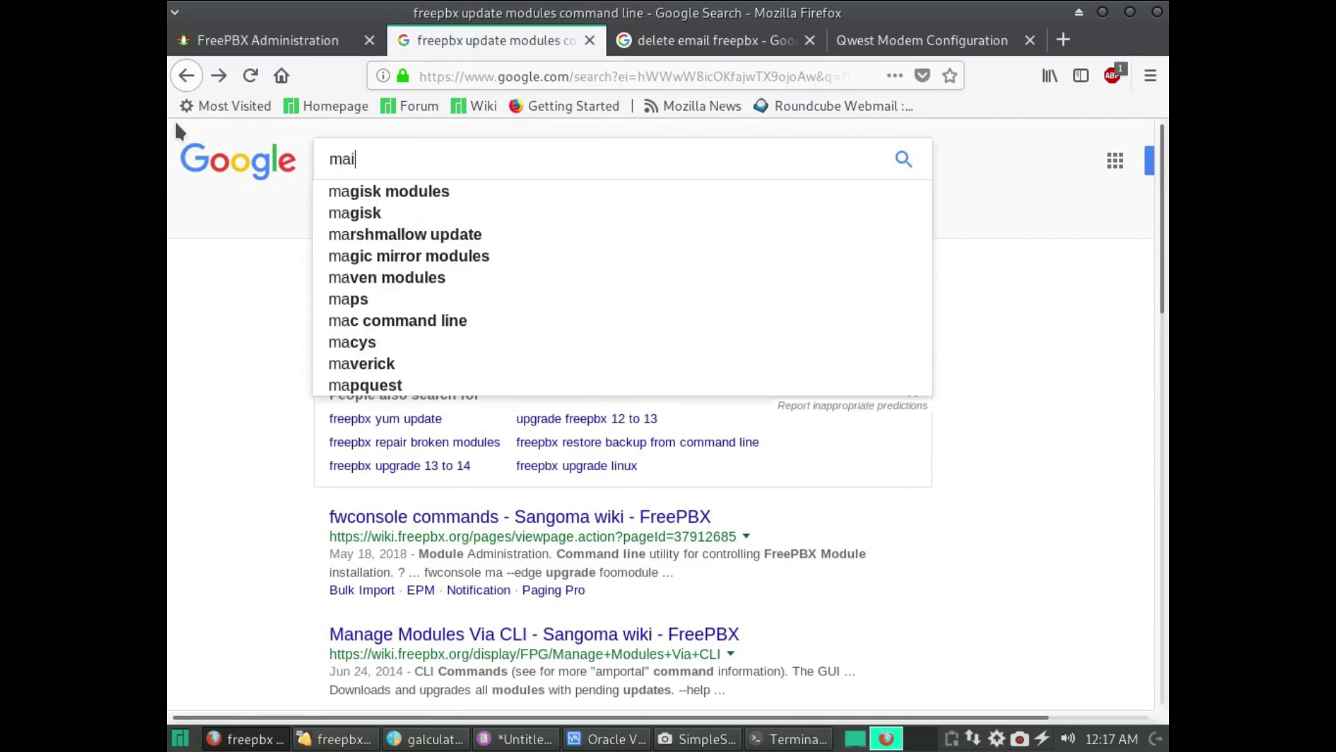
{"action": "key", "text": "Down"}
{"action": "key", "text": "Down"}
{"action": "key", "text": "Down"}
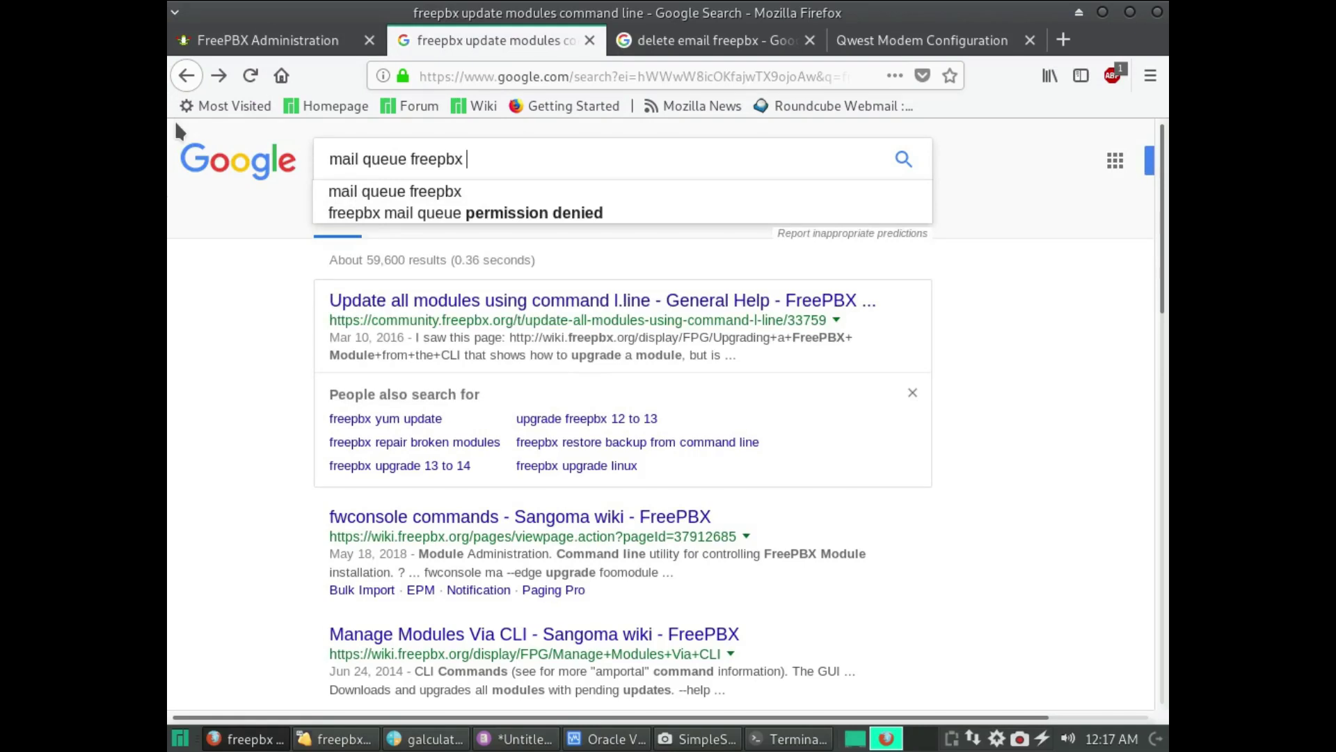
{"action": "type", "text": "de"}
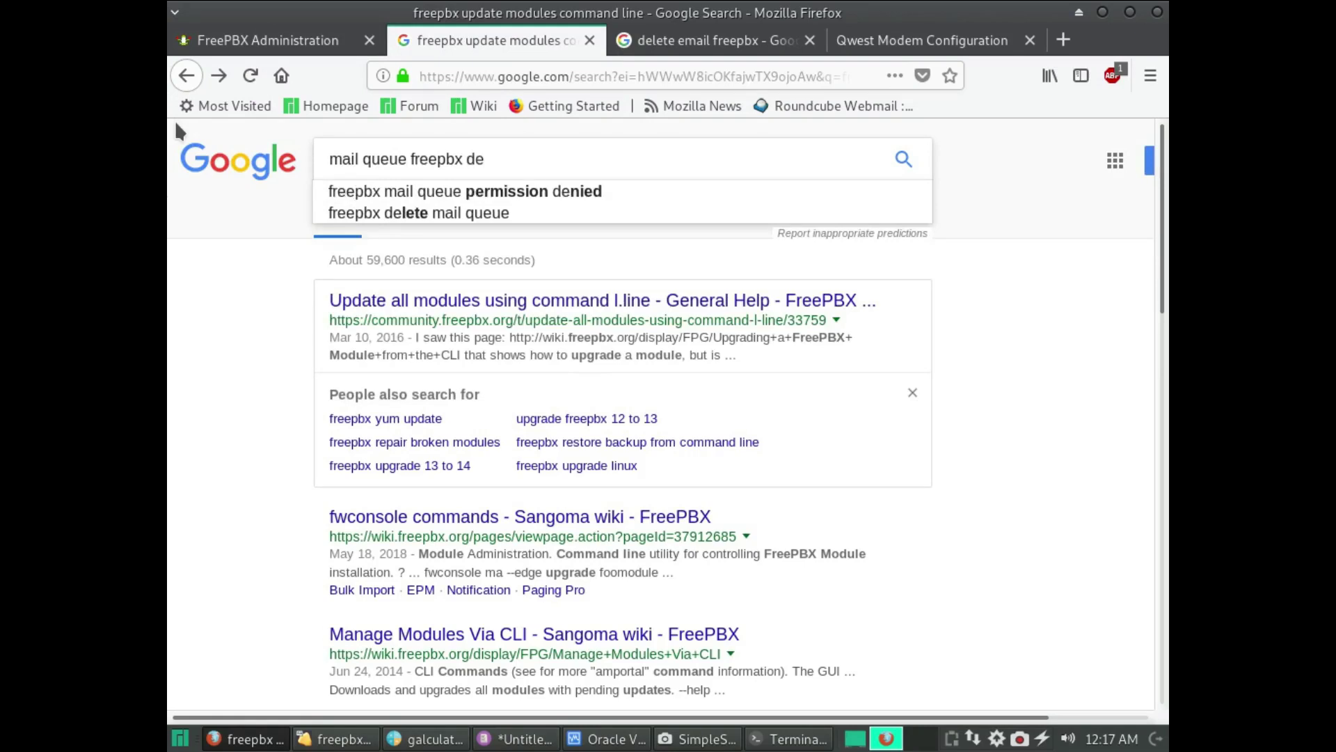
{"action": "type", "text": "lete"}
{"action": "key", "text": "Return"}
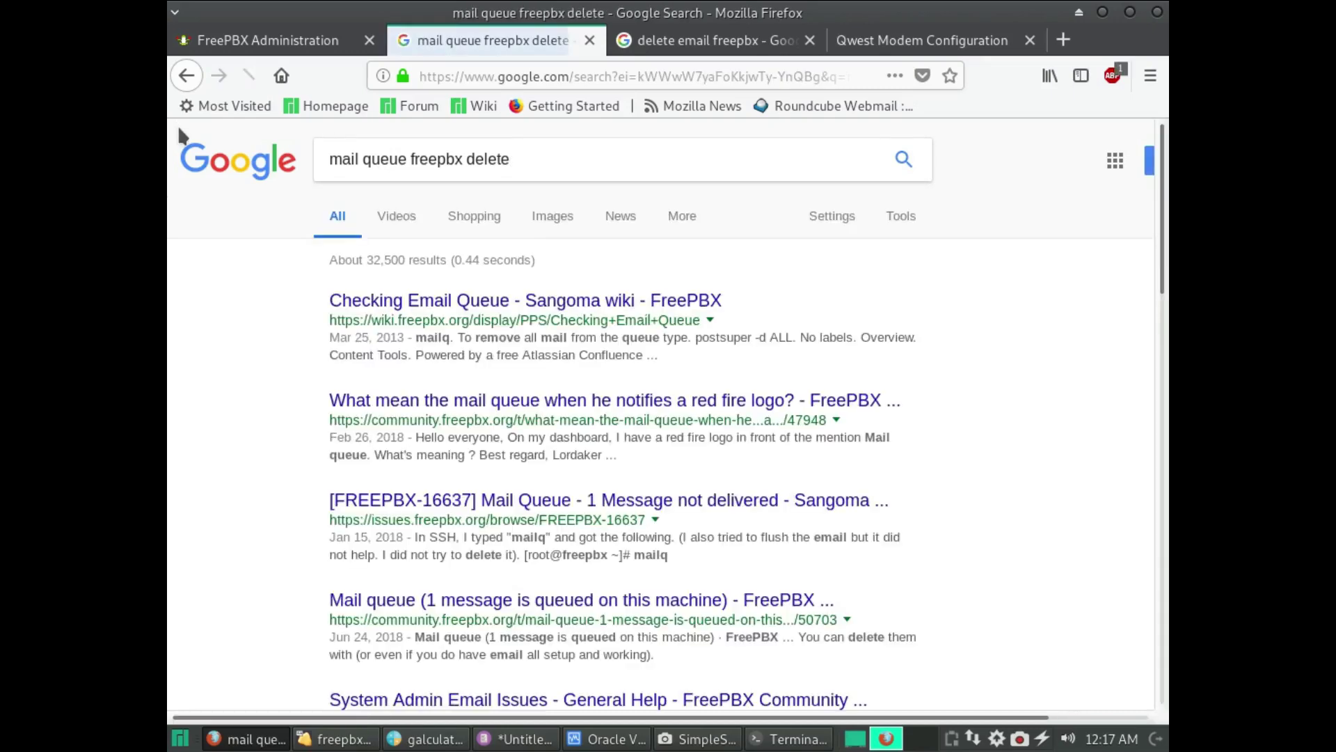
- Open the Checking Email Queue wiki in a new tab and select its 'postsuper -d ALL' command
{"action": "left_click", "coordinate": [449, 300]}
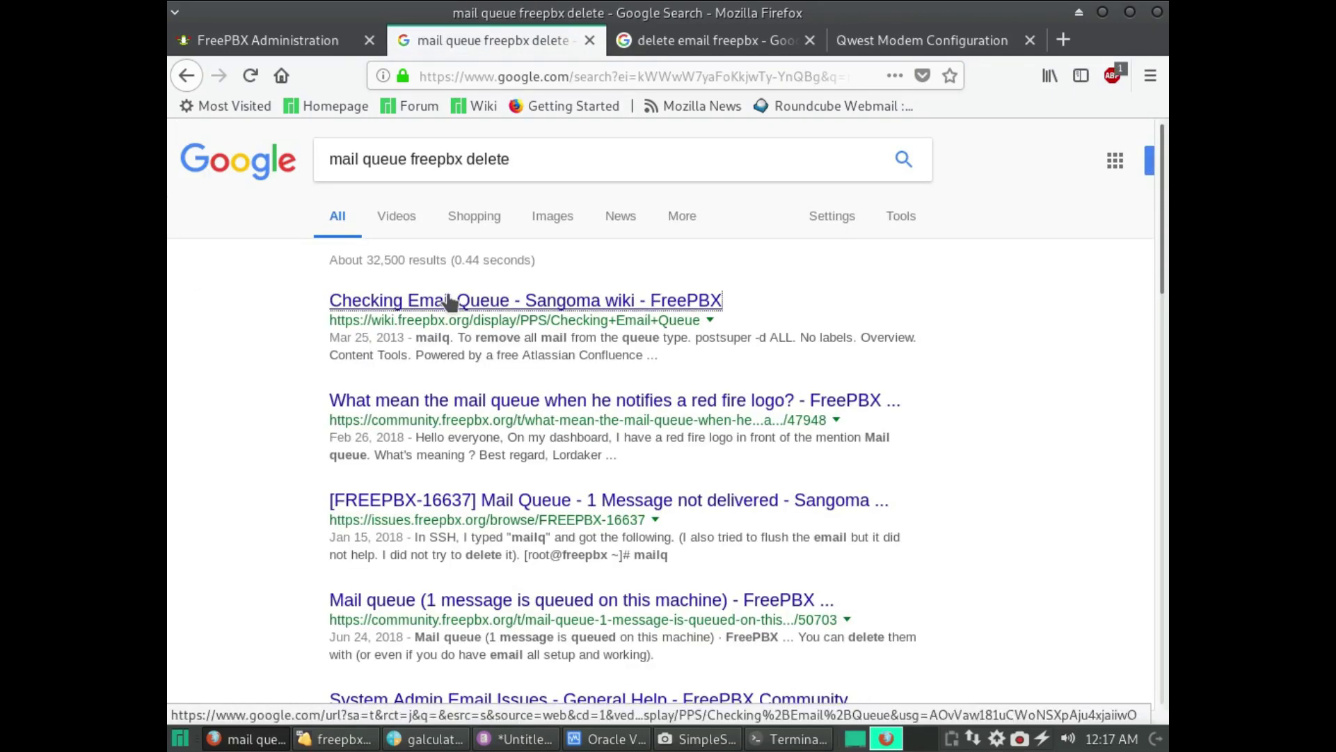
{"action": "right_click", "coordinate": [449, 301]}
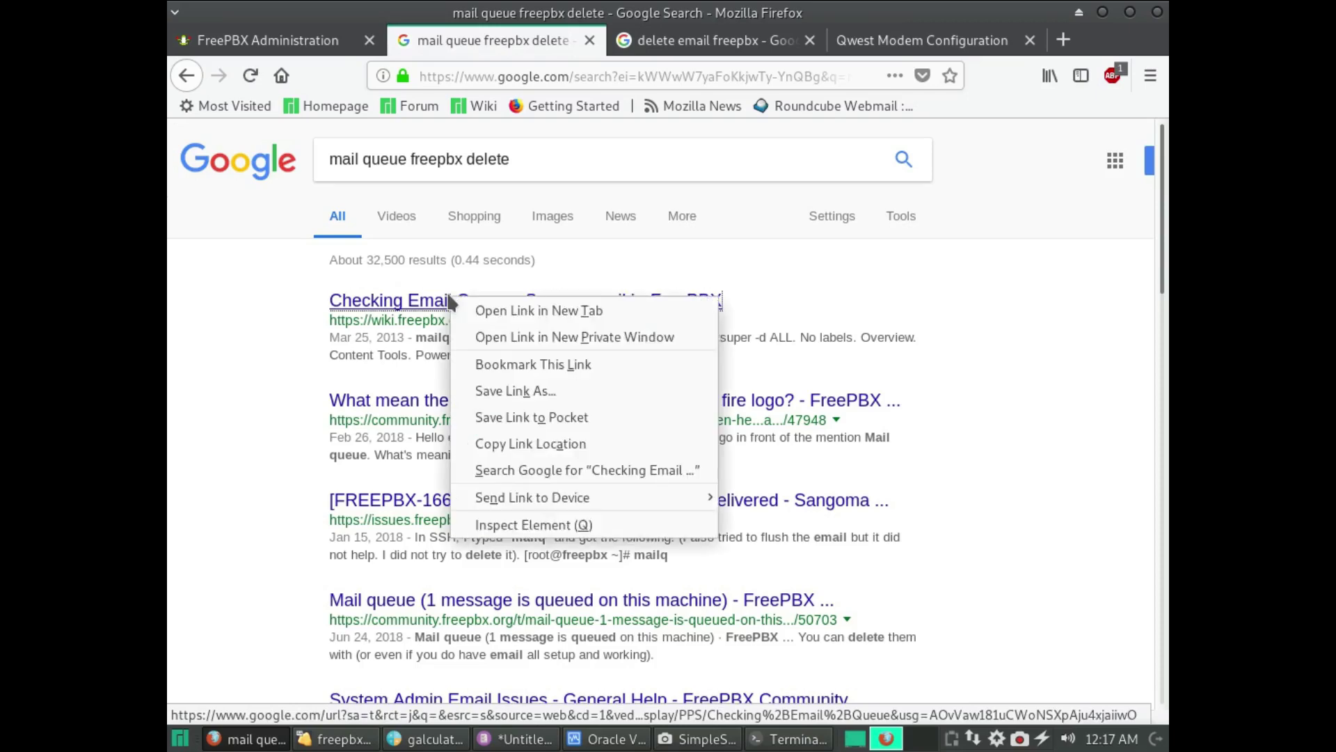
{"action": "left_click", "coordinate": [488, 312]}
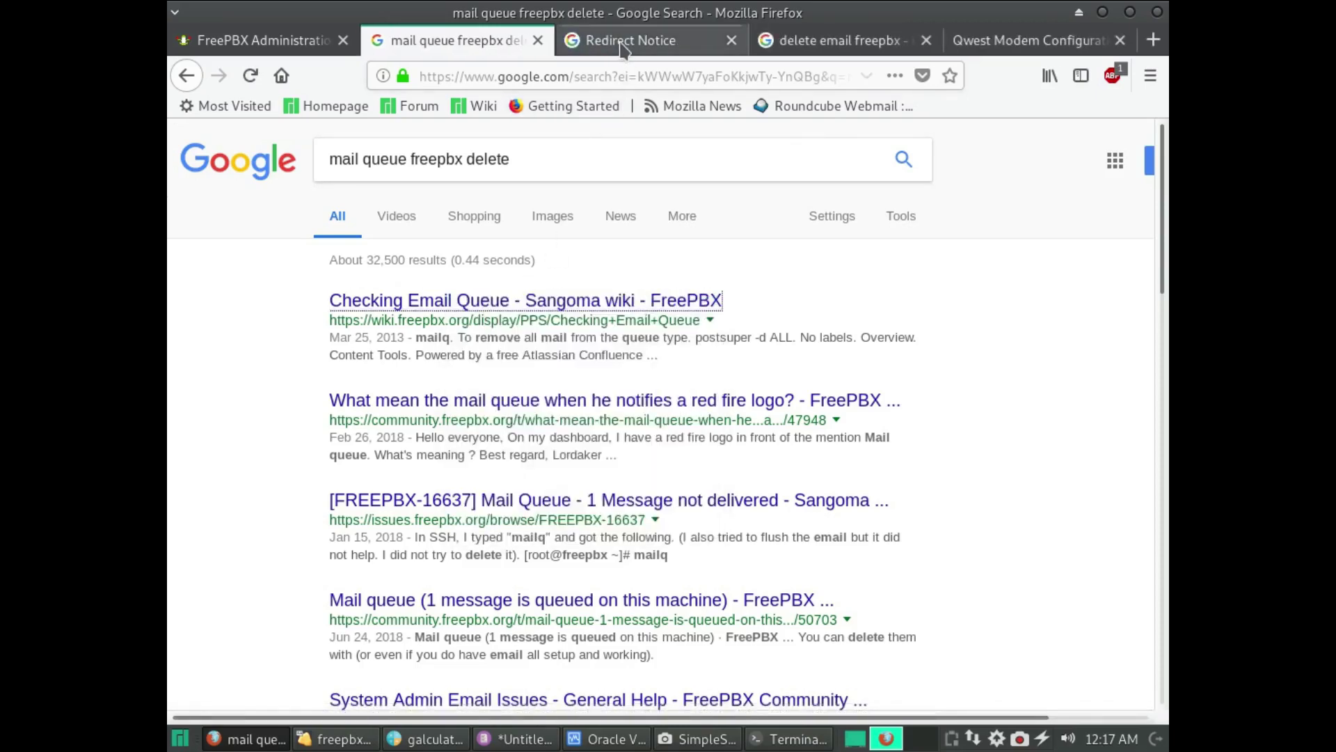
{"action": "left_click", "coordinate": [630, 40]}
{"action": "left_click", "coordinate": [666, 220]}
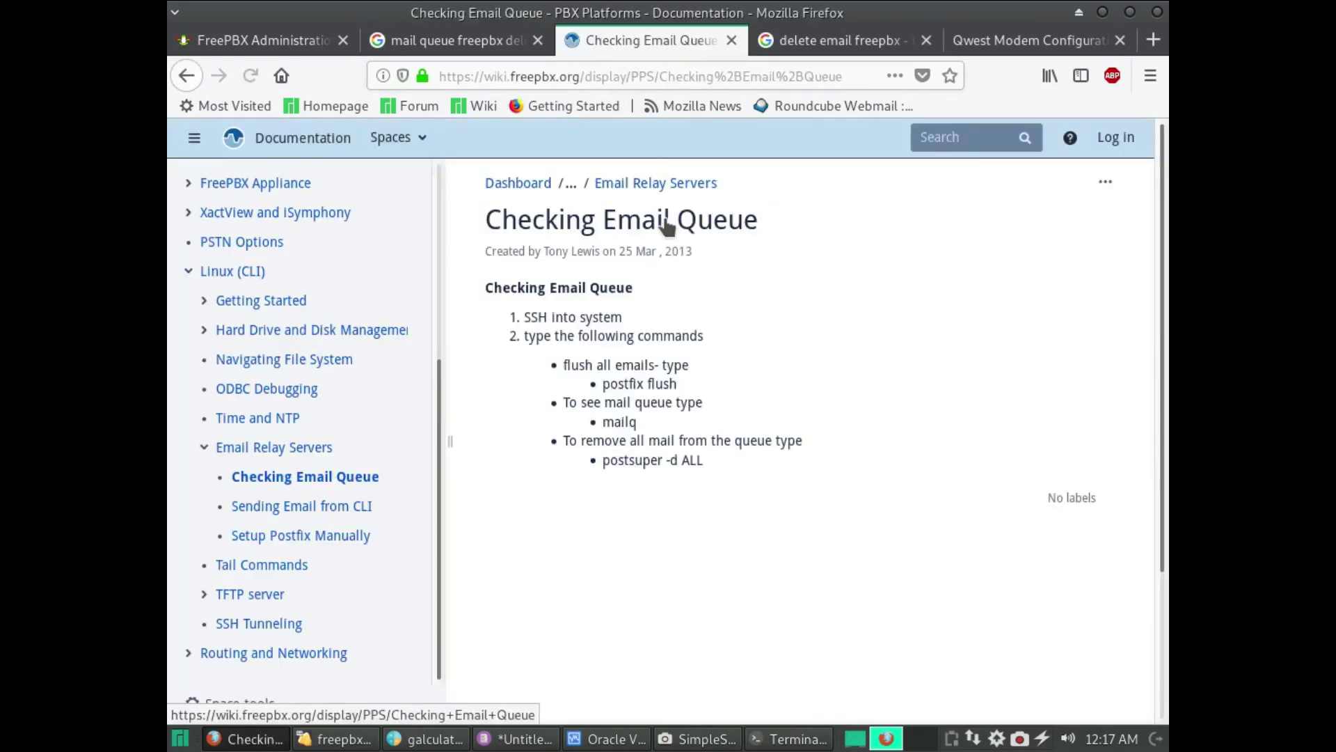
{"action": "scroll", "coordinate": [666, 219], "scroll_direction": "down", "scroll_amount": 3}
{"action": "scroll", "coordinate": [696, 348], "scroll_direction": "up", "scroll_amount": 1}
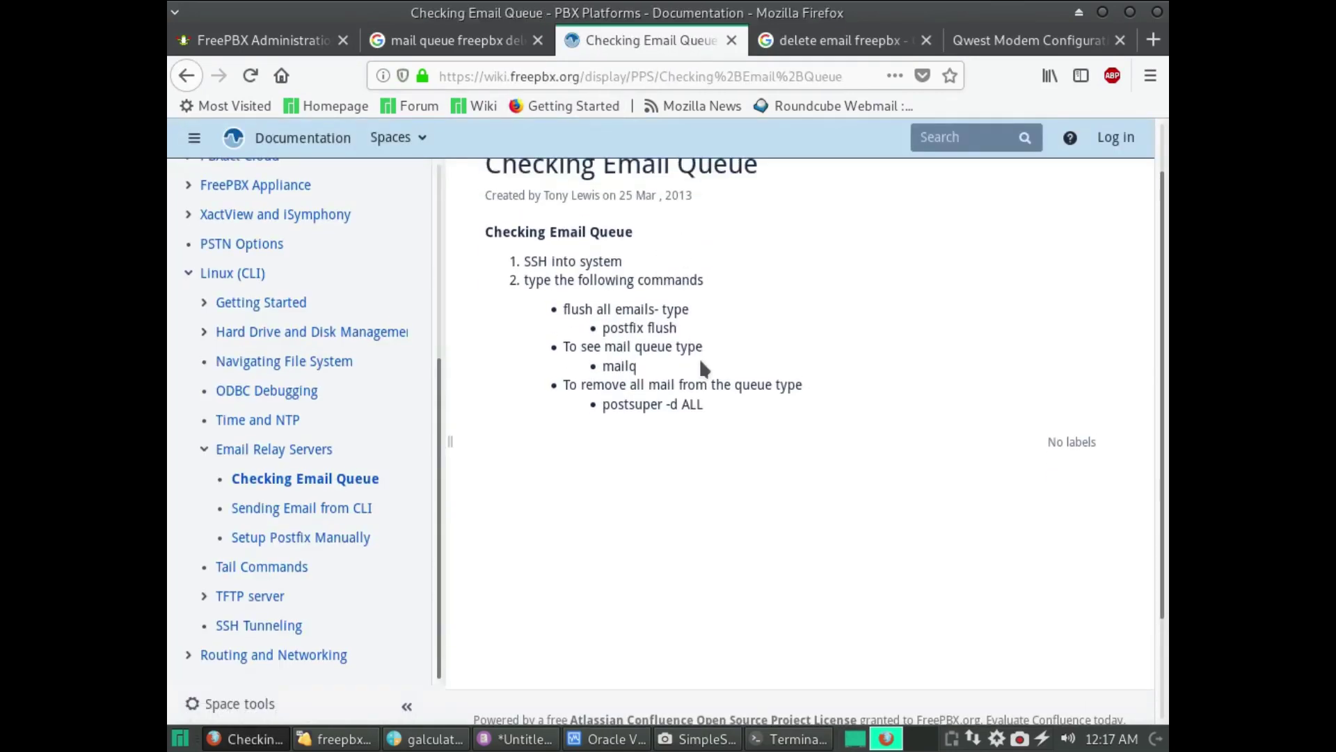
{"action": "left_click_drag", "start_coordinate": [705, 405], "coordinate": [606, 404]}
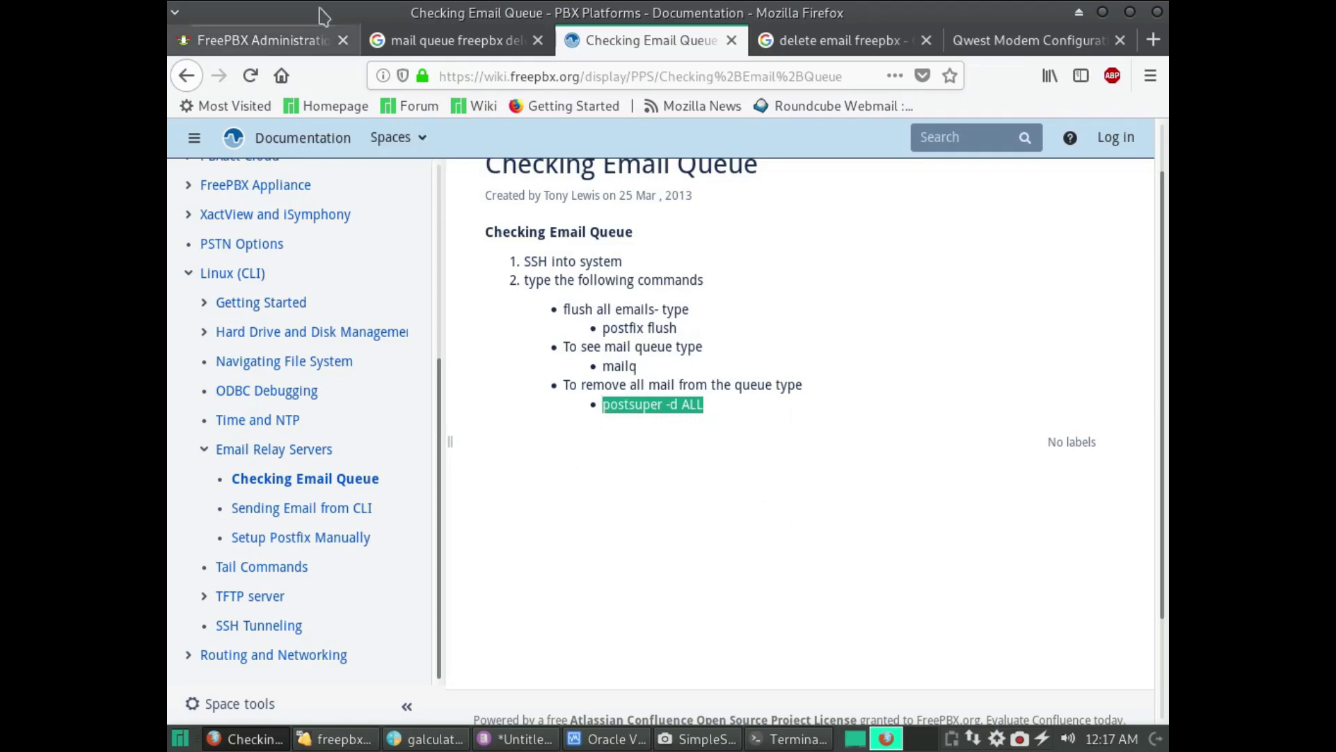
{"action": "left_click", "coordinate": [404, 42]}
{"action": "left_click", "coordinate": [300, 49]}
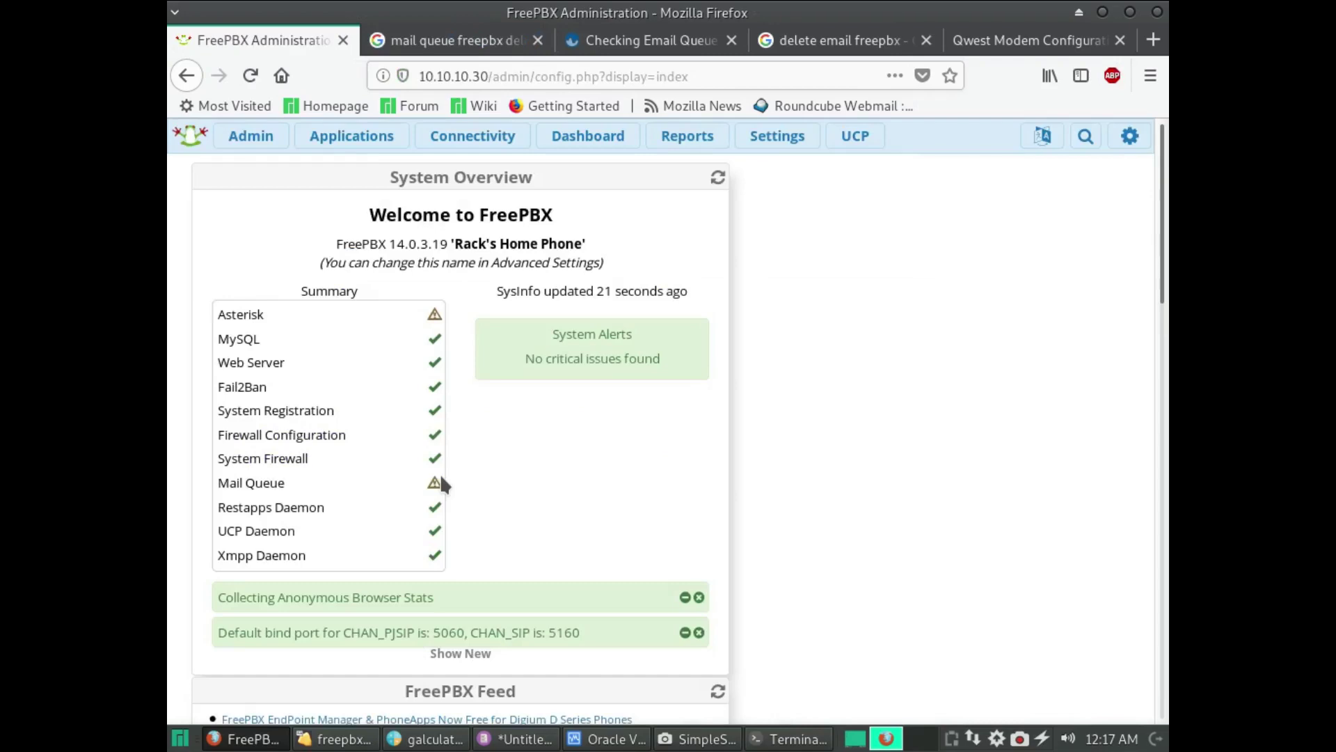
{"action": "mouse_move", "coordinate": [427, 487]}
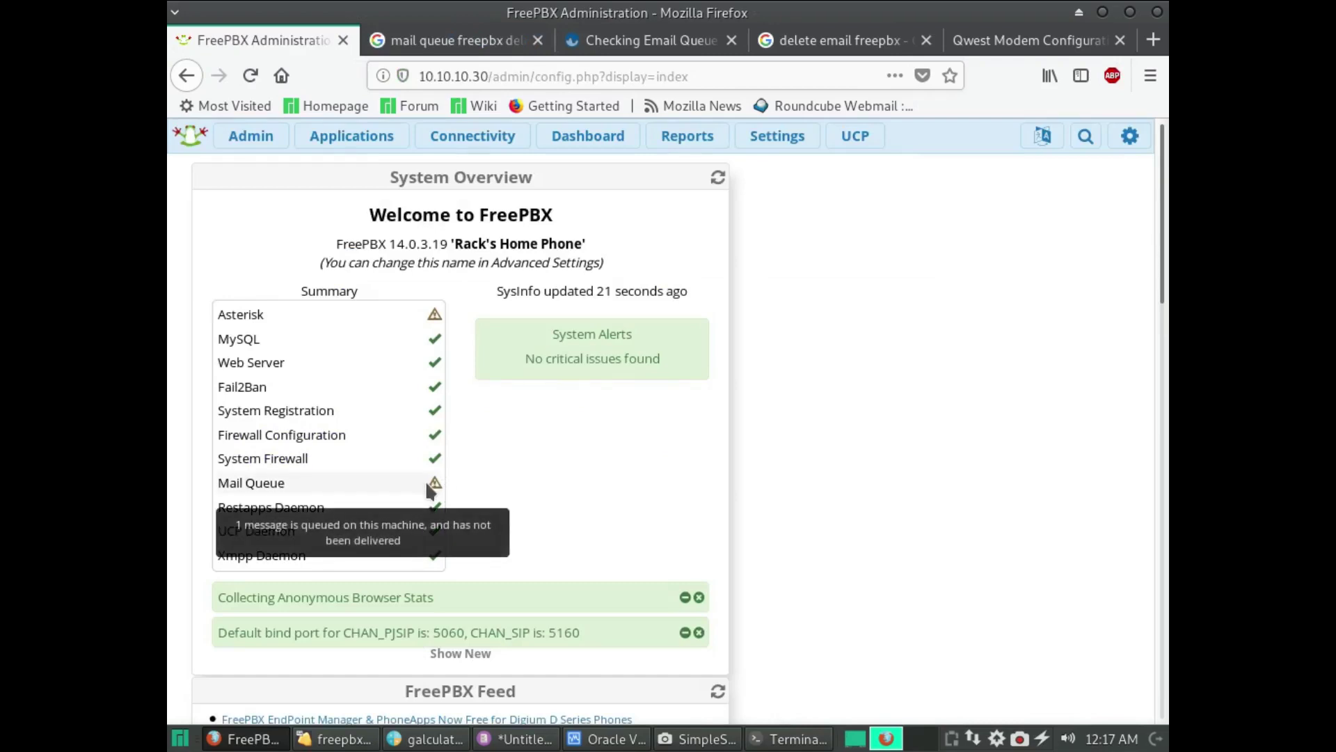
{"action": "left_click", "coordinate": [787, 739]}
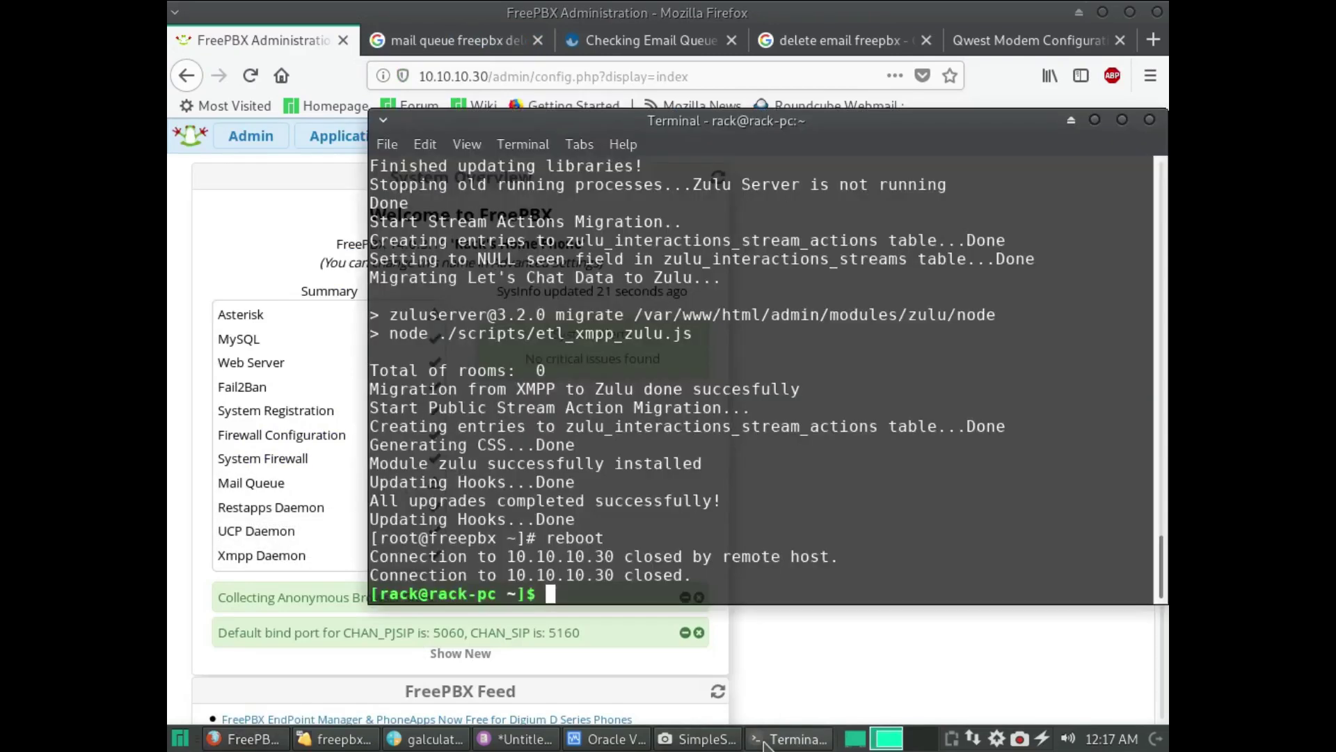
{"action": "right_click", "coordinate": [677, 416]}
{"action": "left_click", "coordinate": [666, 446]}
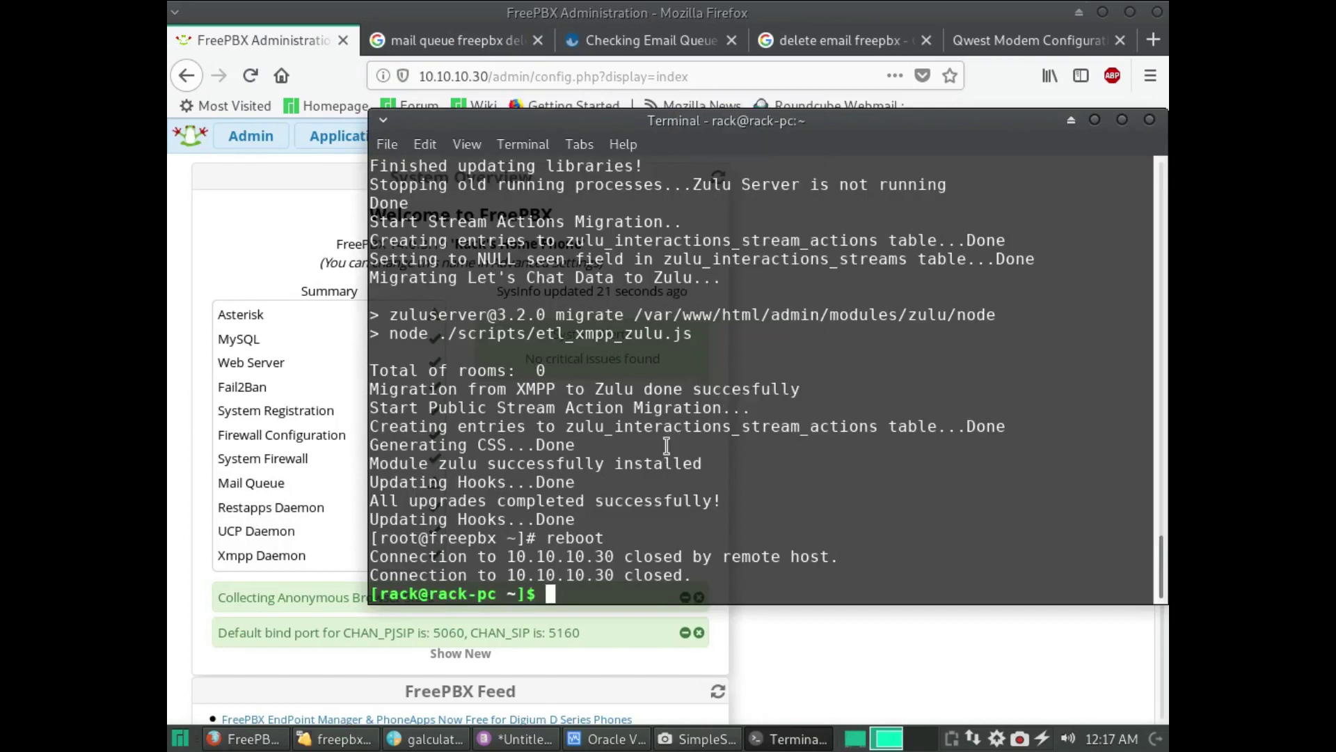
{"action": "key", "text": "Up"}
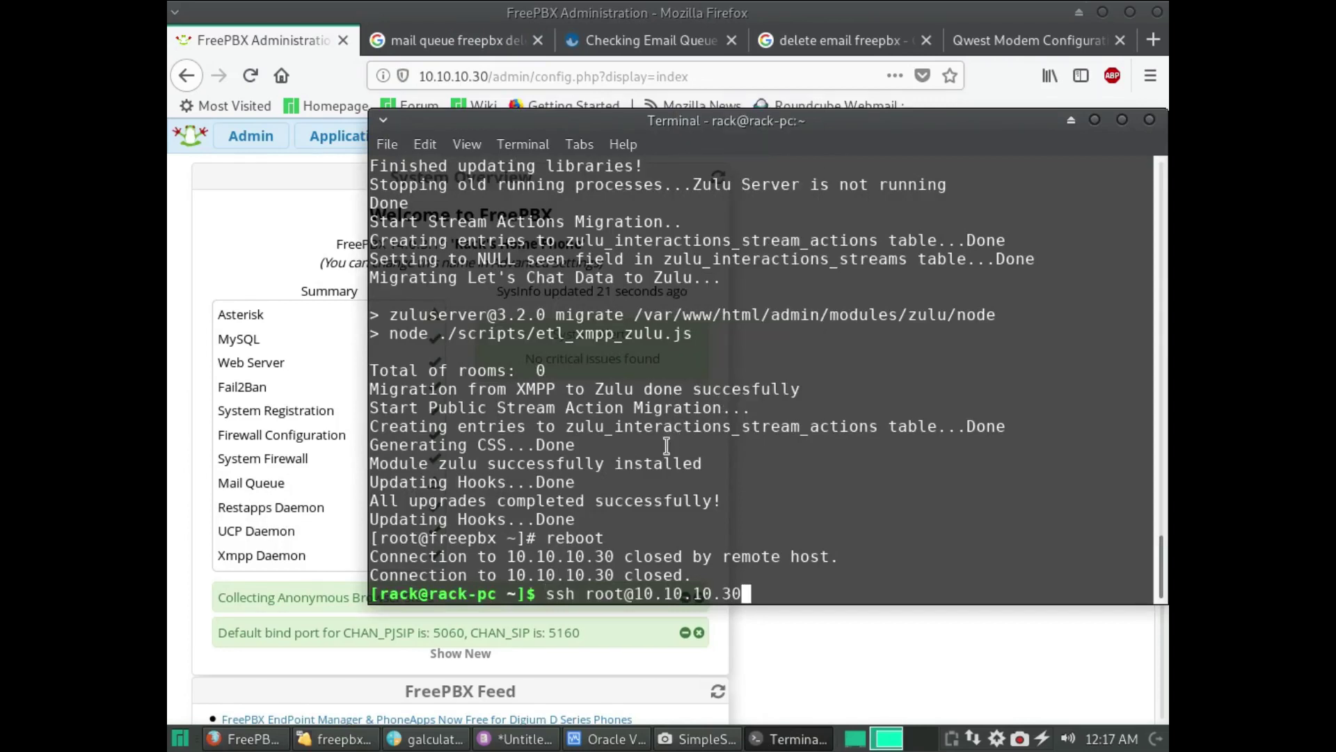
{"action": "key", "text": "Return"}
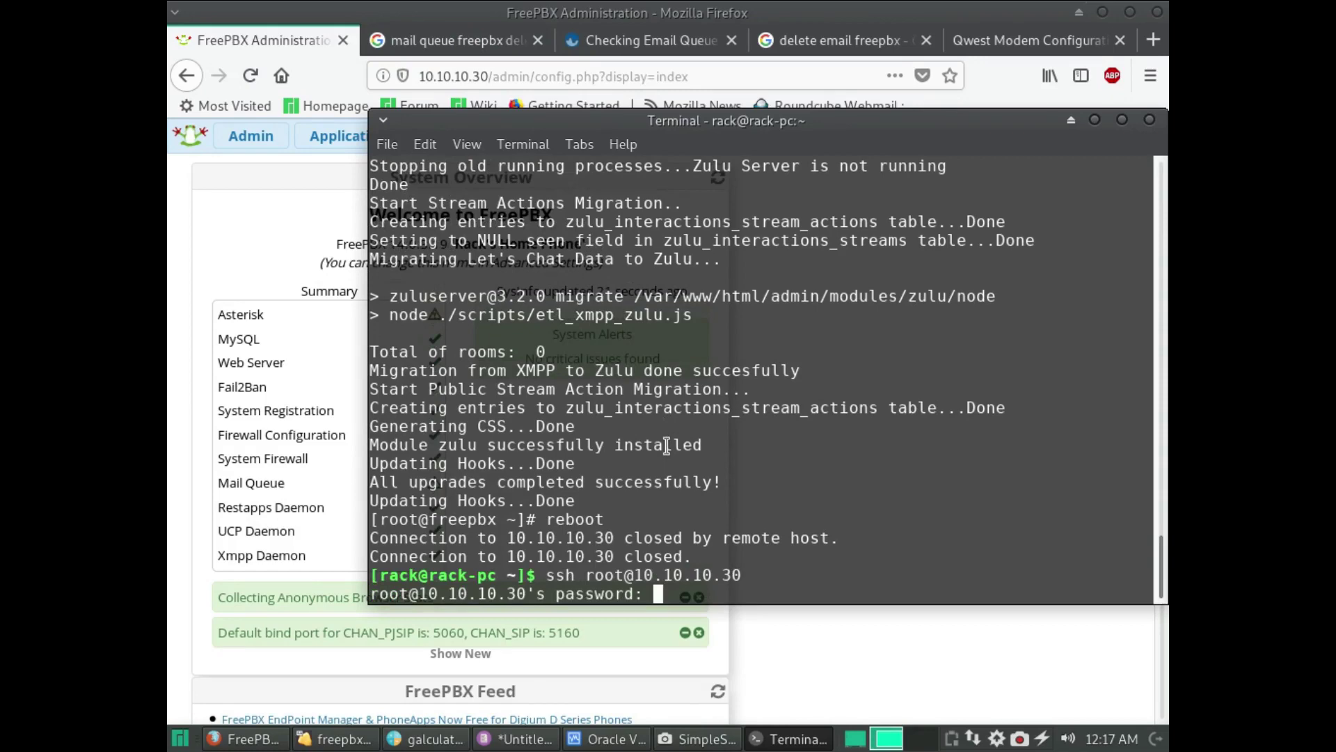
{"action": "key", "text": "Return"}
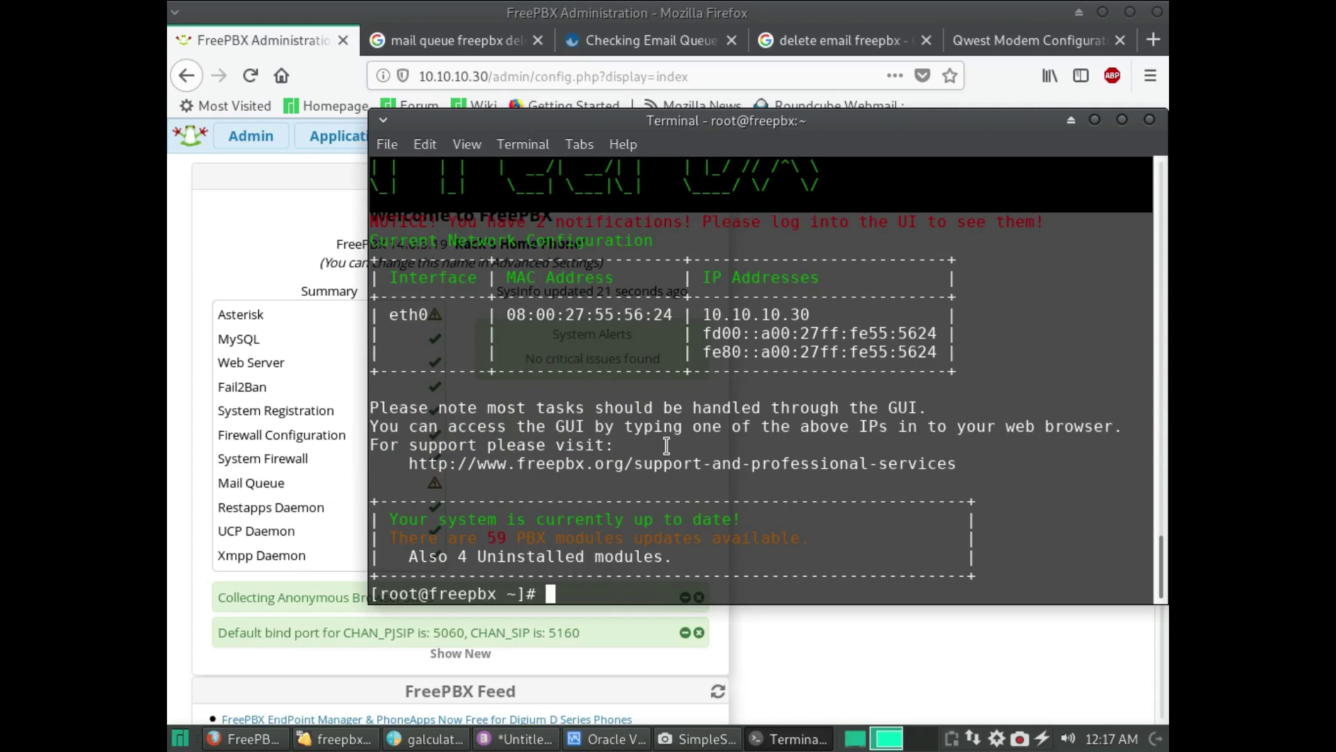
- Run 'postsuper -d ALL' to delete the queued mail, then reload the FreePBX dashboard
{"action": "right_click", "coordinate": [666, 446]}
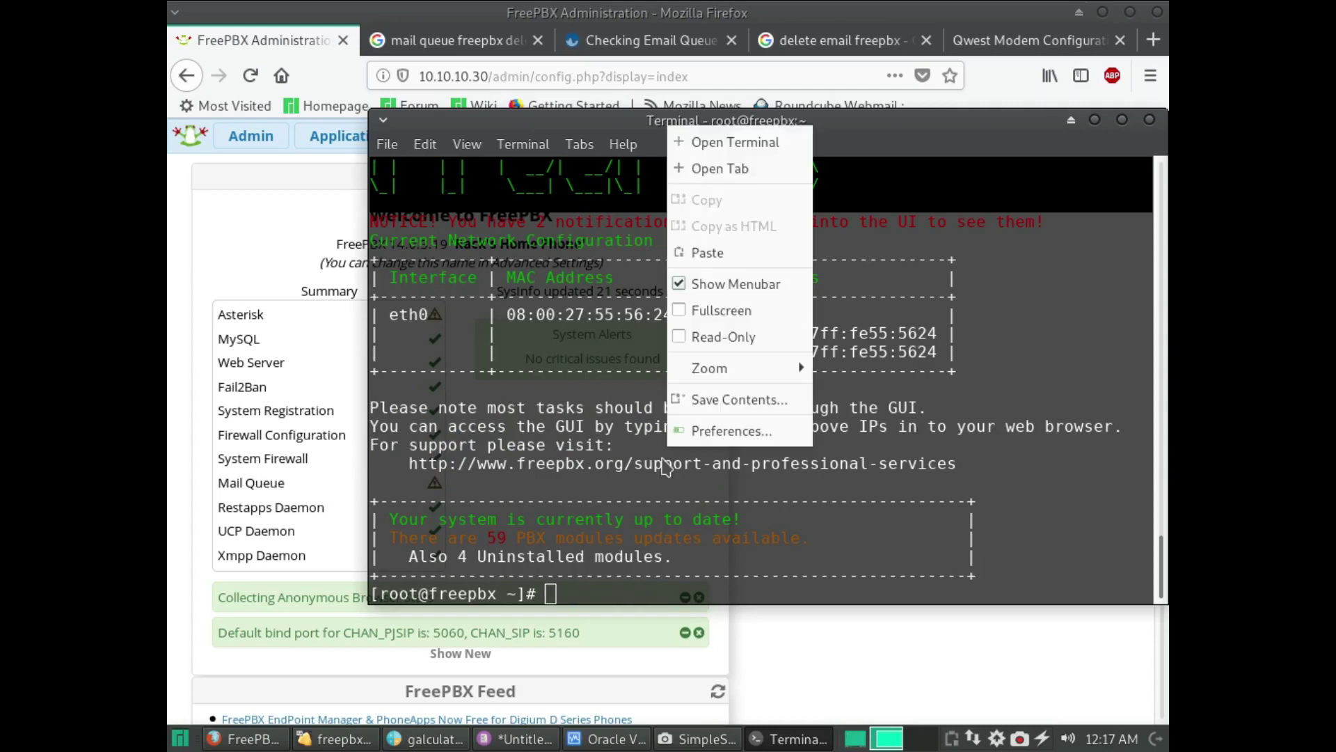
{"action": "left_click", "coordinate": [685, 254]}
{"action": "key", "text": "Return"}
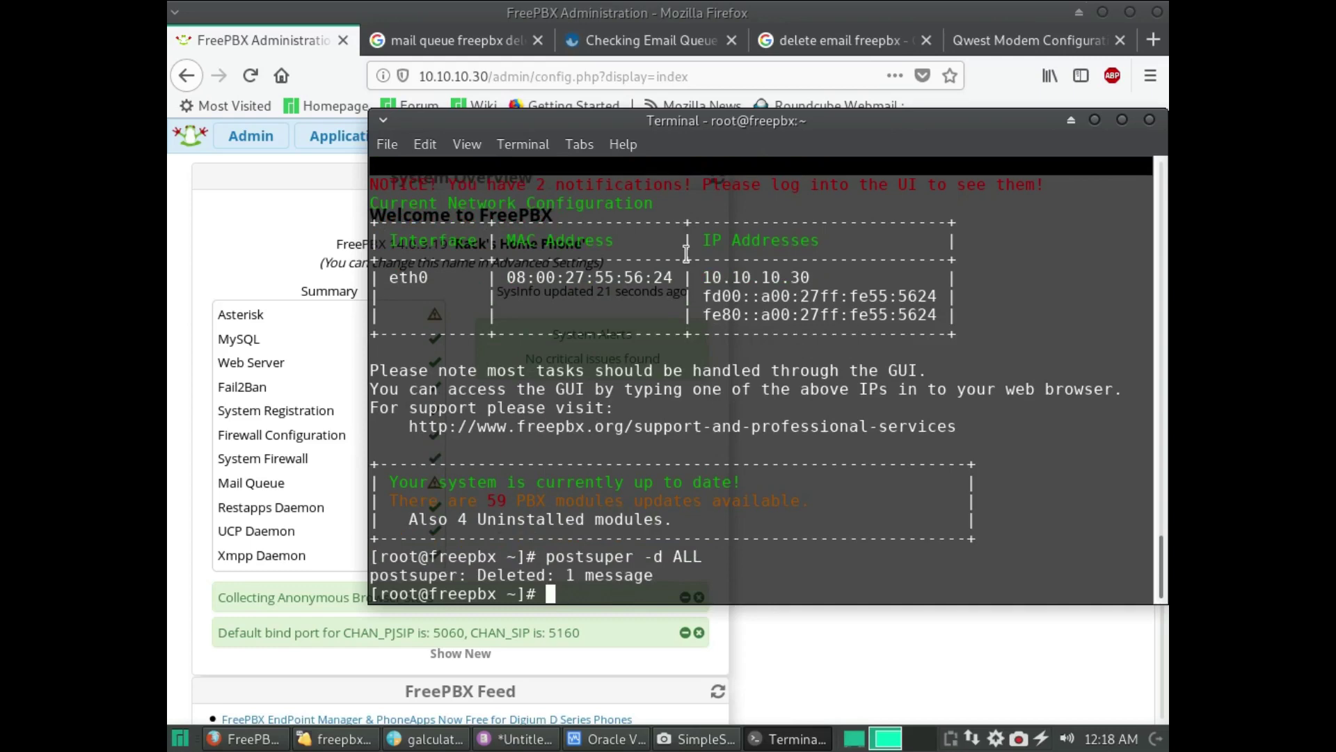
{"action": "left_click", "coordinate": [245, 223]}
{"action": "left_click", "coordinate": [610, 134]}
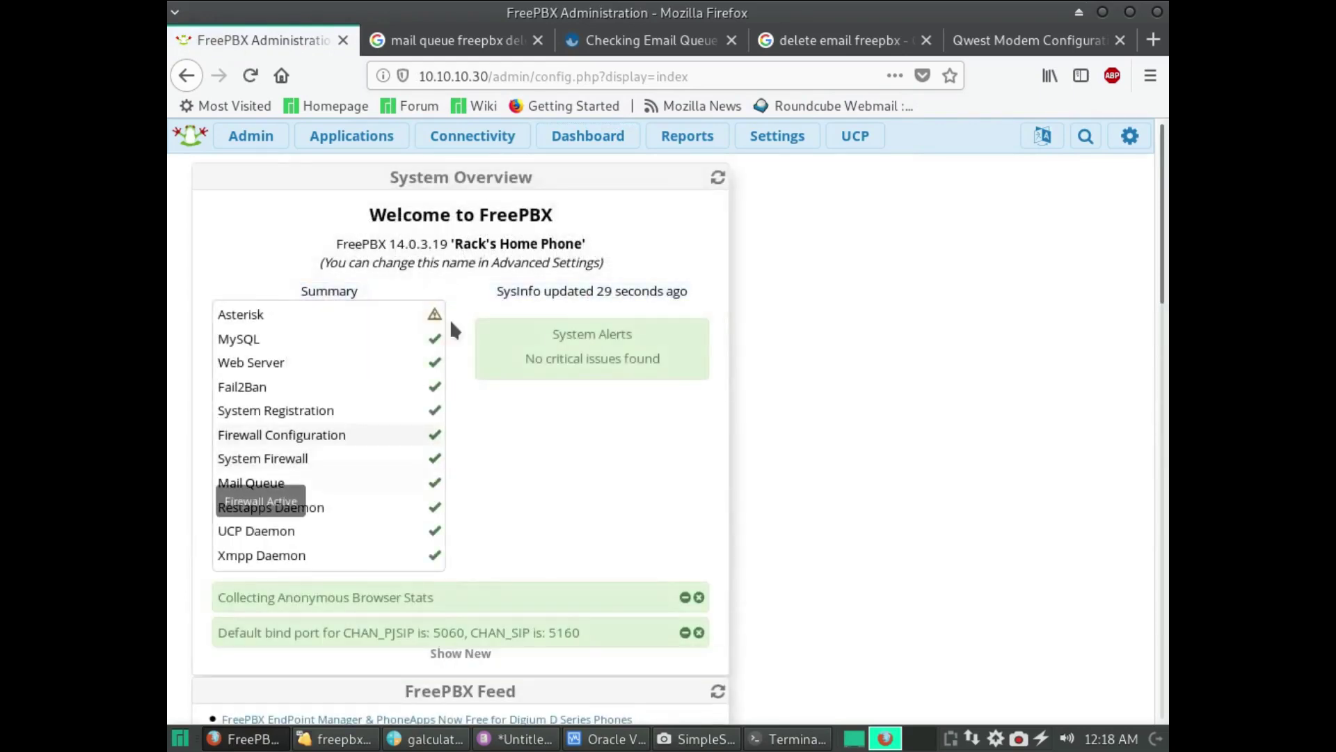
- Close the modem, delete email search, Checking Email Queue and mail queue search tabs, then the Firefox window
{"action": "mouse_move", "coordinate": [432, 314]}
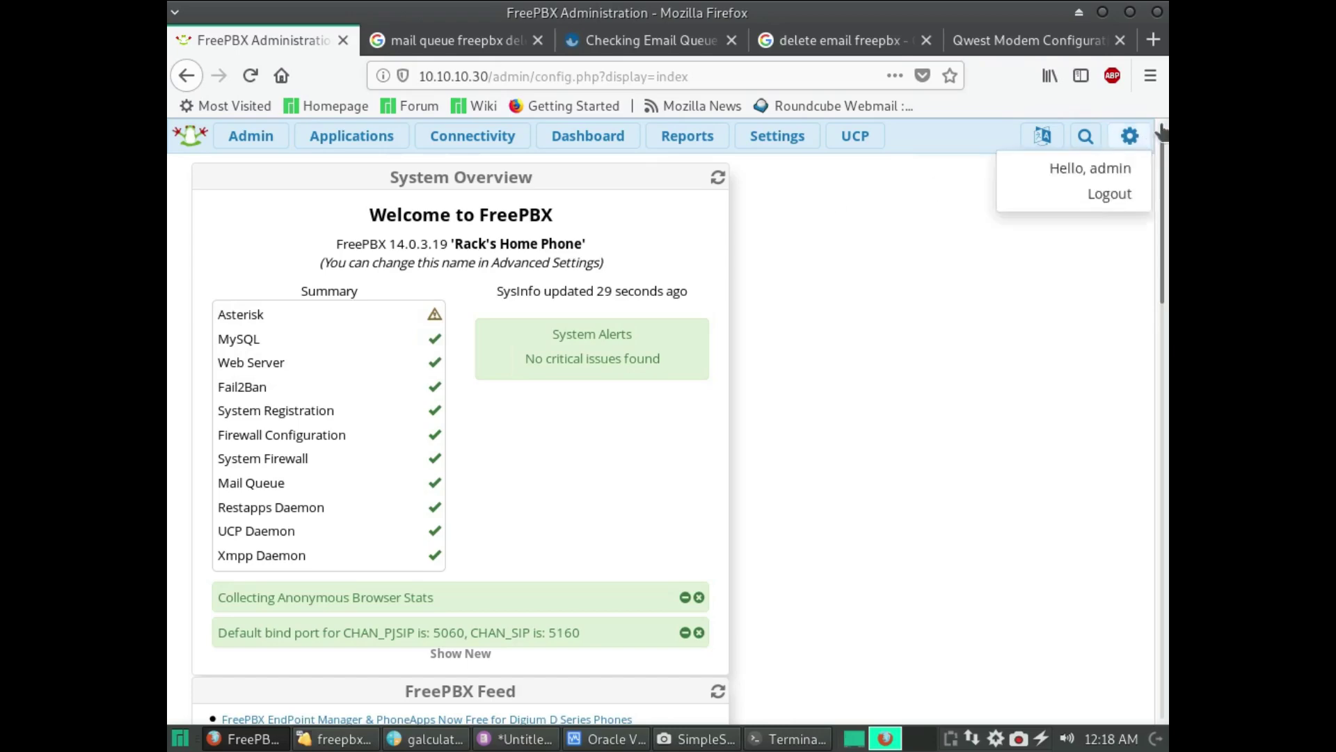
{"action": "left_click", "coordinate": [1016, 40]}
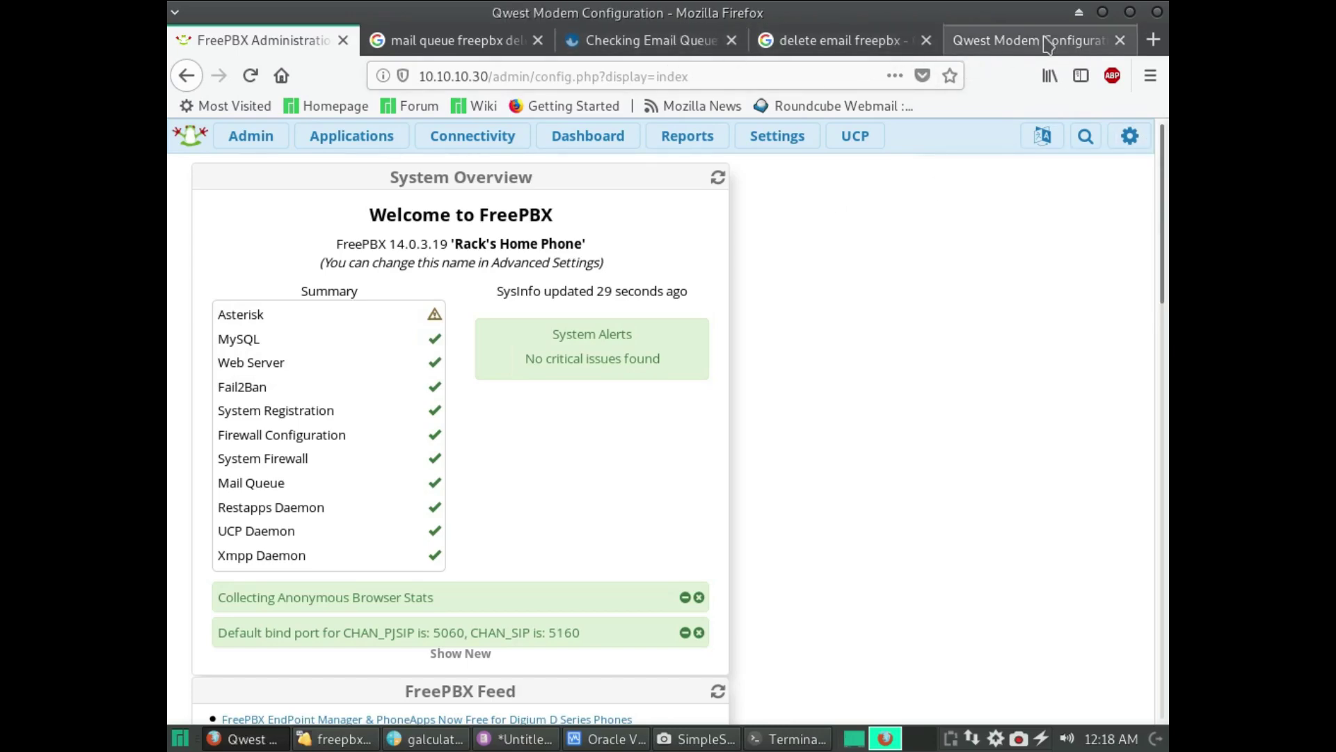
{"action": "left_click", "coordinate": [1120, 40]}
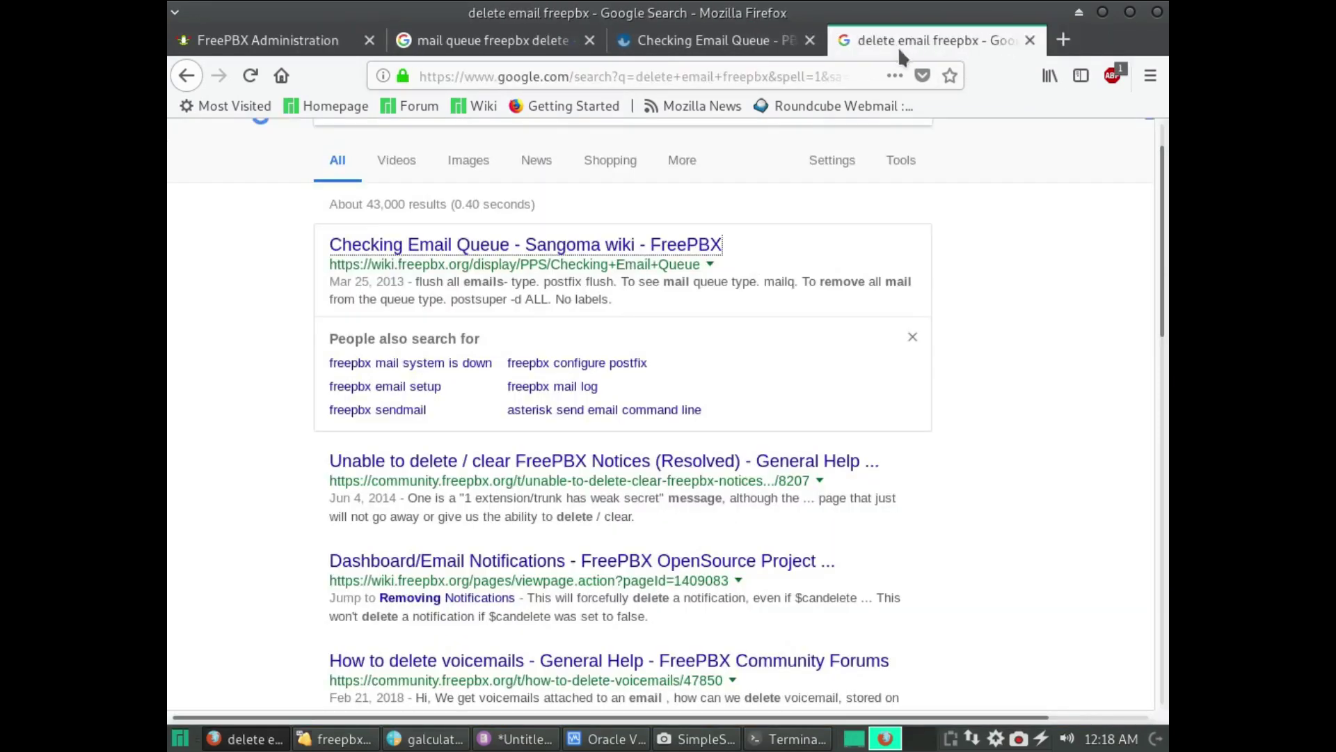
{"action": "left_click", "coordinate": [1030, 40]}
{"action": "left_click", "coordinate": [810, 41]}
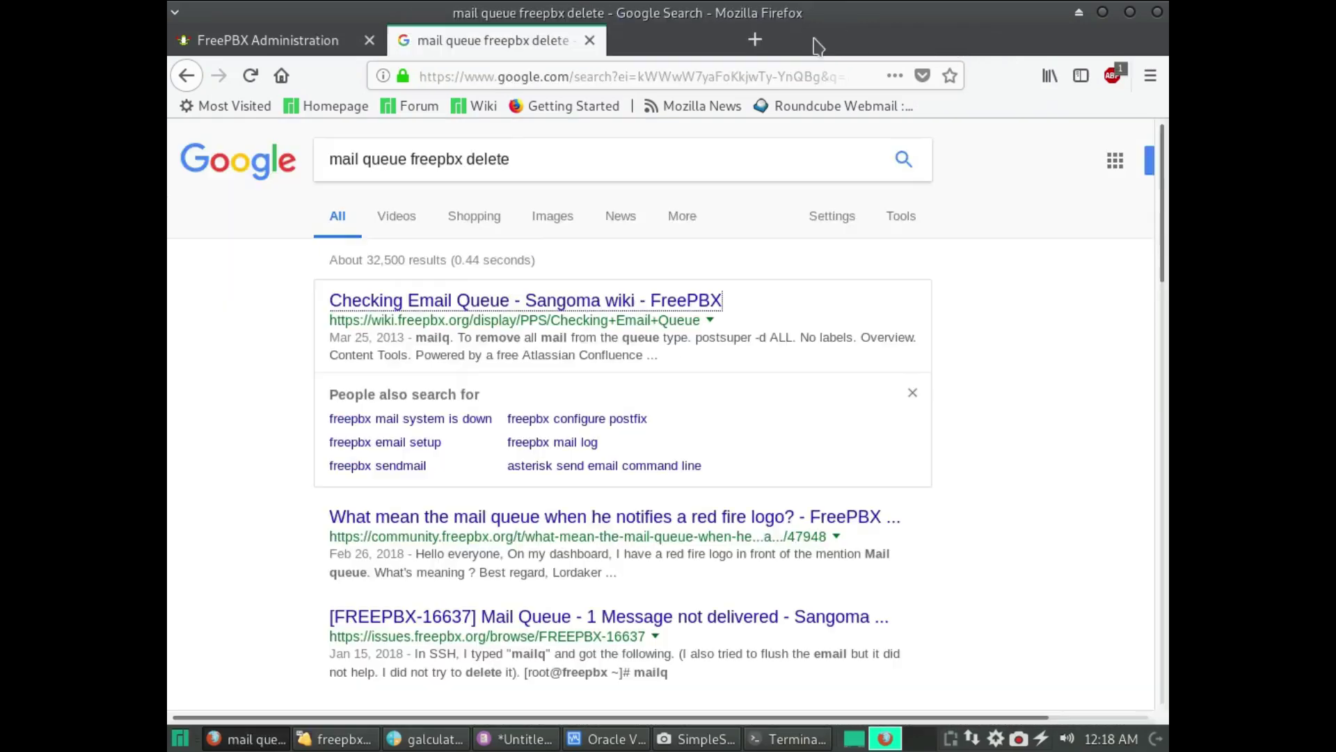
{"action": "left_click", "coordinate": [589, 40]}
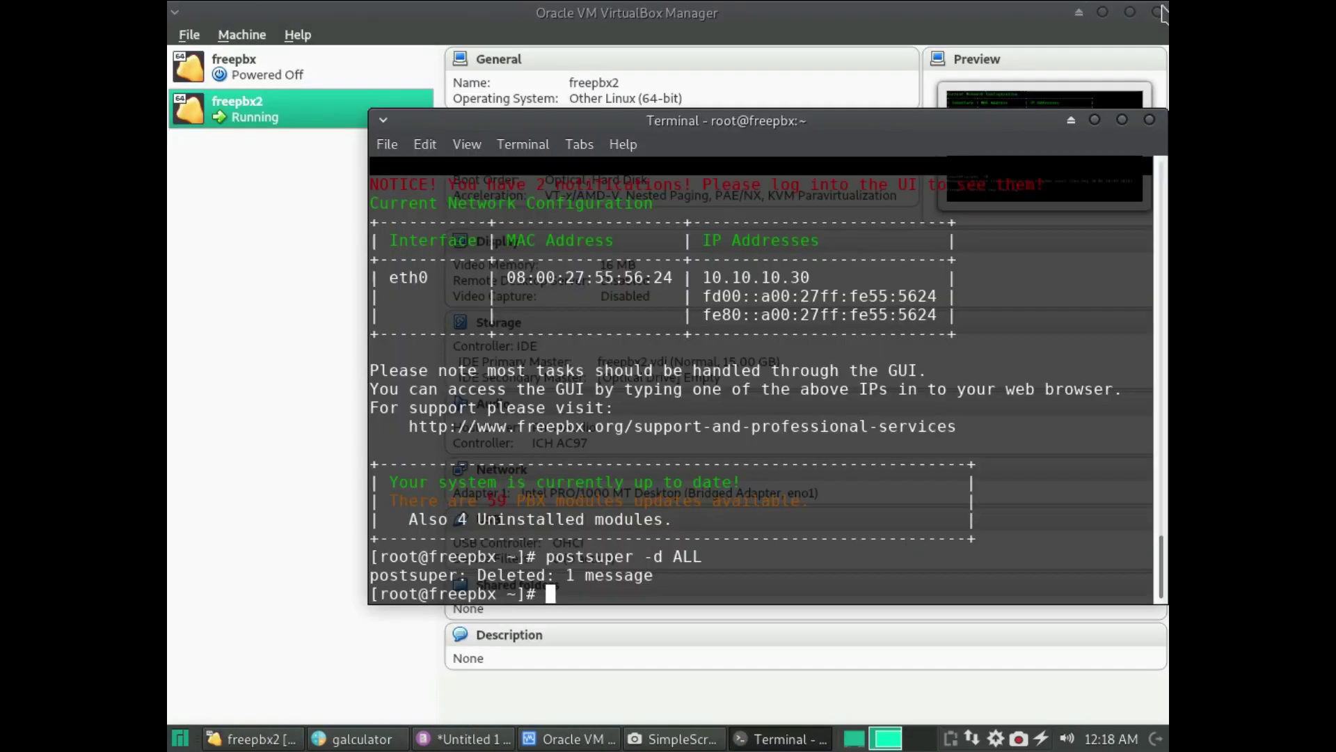
{"action": "left_click", "coordinate": [1156, 12]}
- Shut down the freepbx2 server with poweroff and close the terminal
{"action": "type", "text": "powerof"}
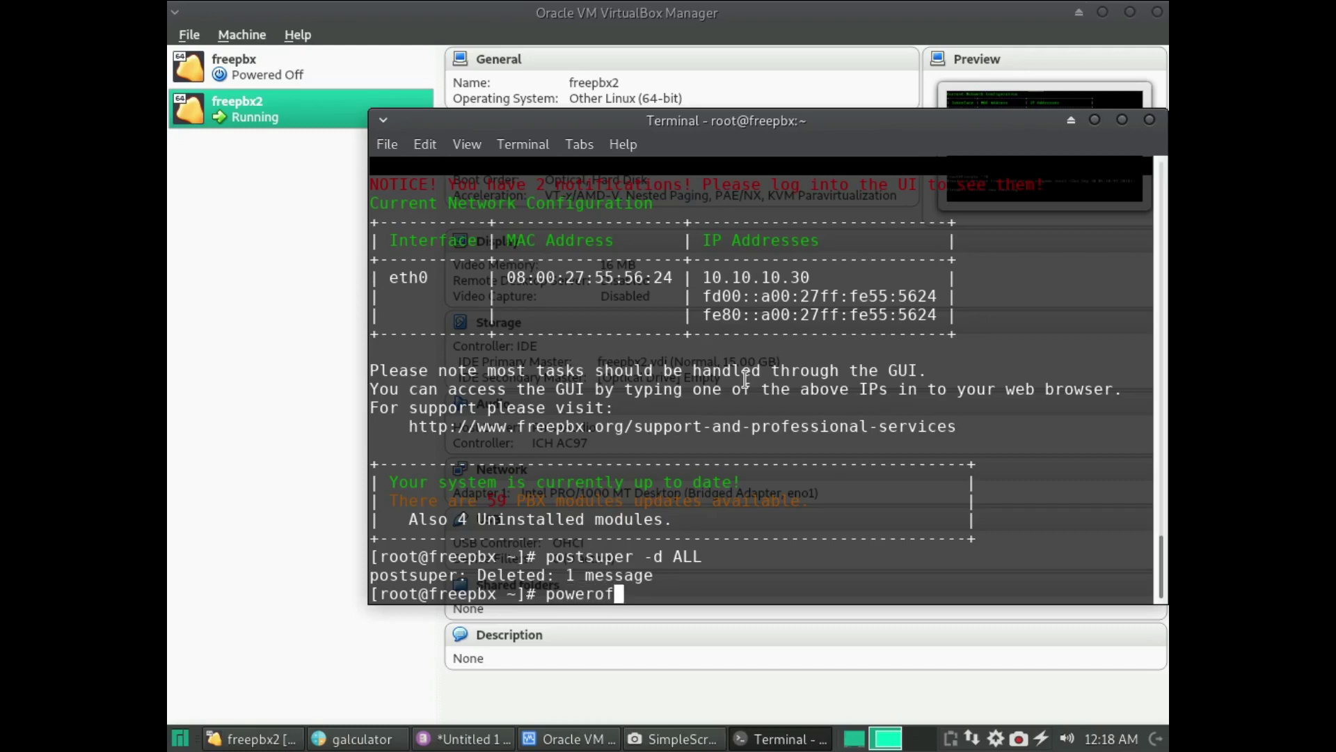
{"action": "type", "text": "f"}
{"action": "key", "text": "Return"}
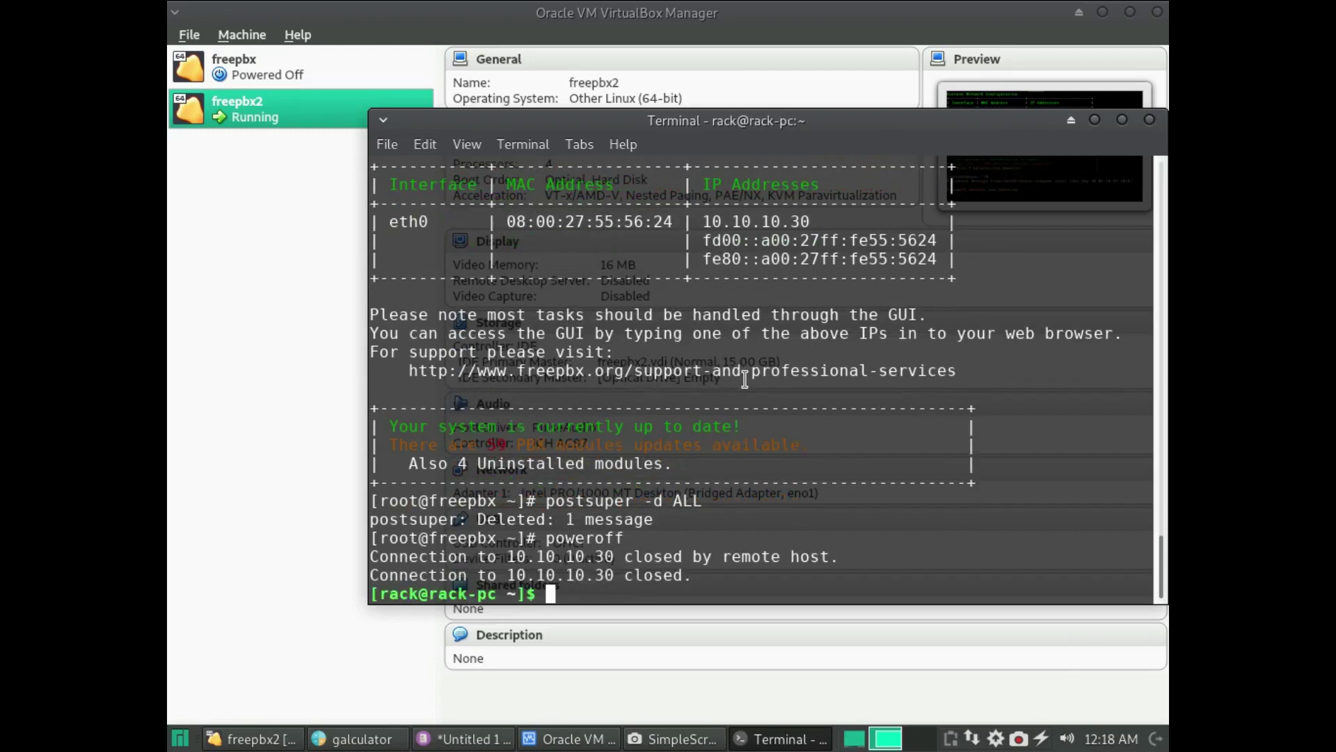
{"action": "left_click", "coordinate": [1149, 120]}
- Bring back VirtualBox Manager and the freepbx2 window, dismissing the mouse-integration notice
{"action": "left_click", "coordinate": [637, 742]}
{"action": "left_click", "coordinate": [637, 741]}
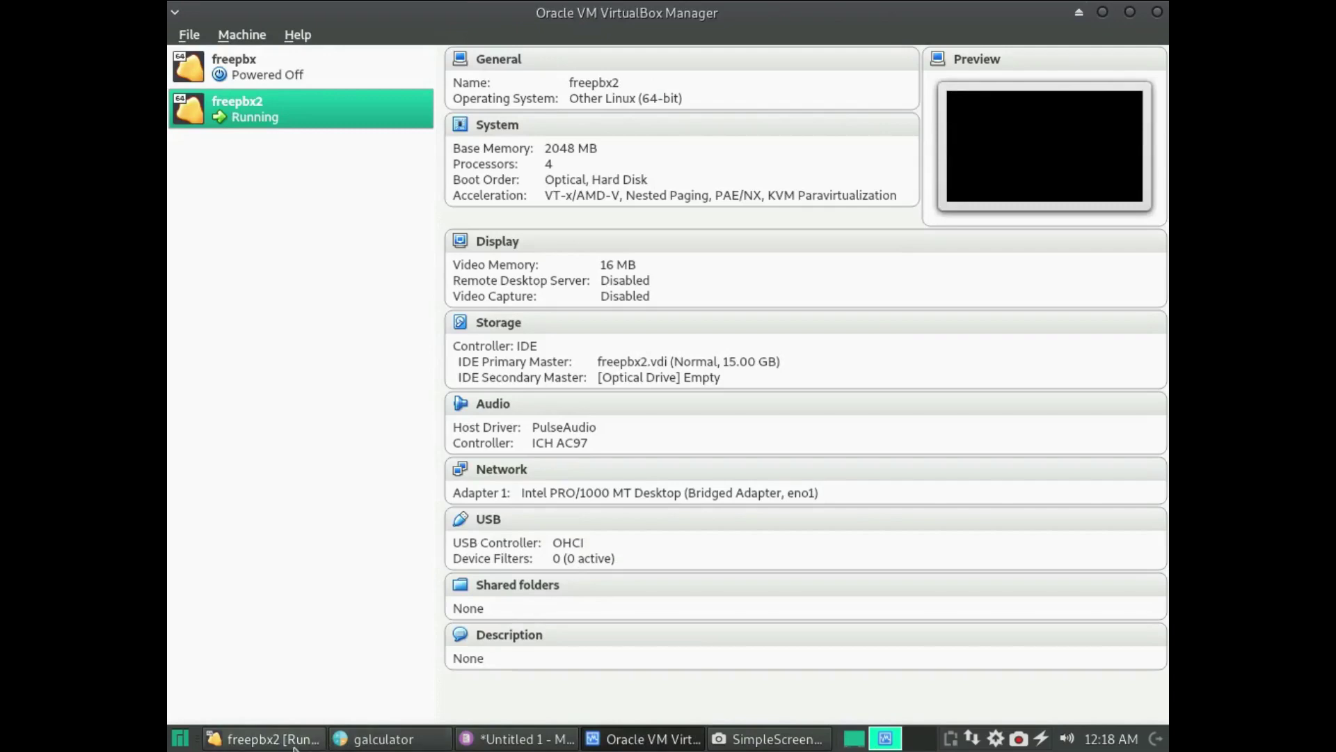
{"action": "left_click", "coordinate": [303, 744]}
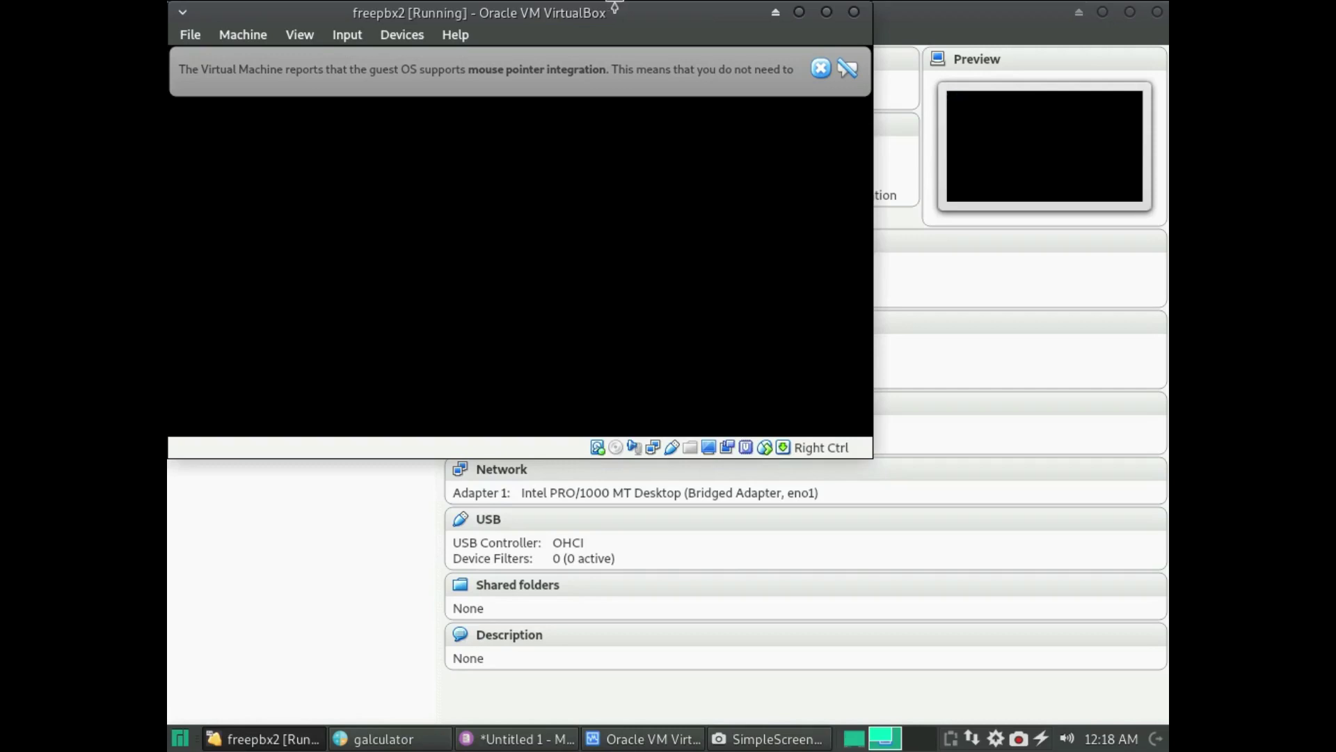
{"action": "left_click", "coordinate": [821, 68]}
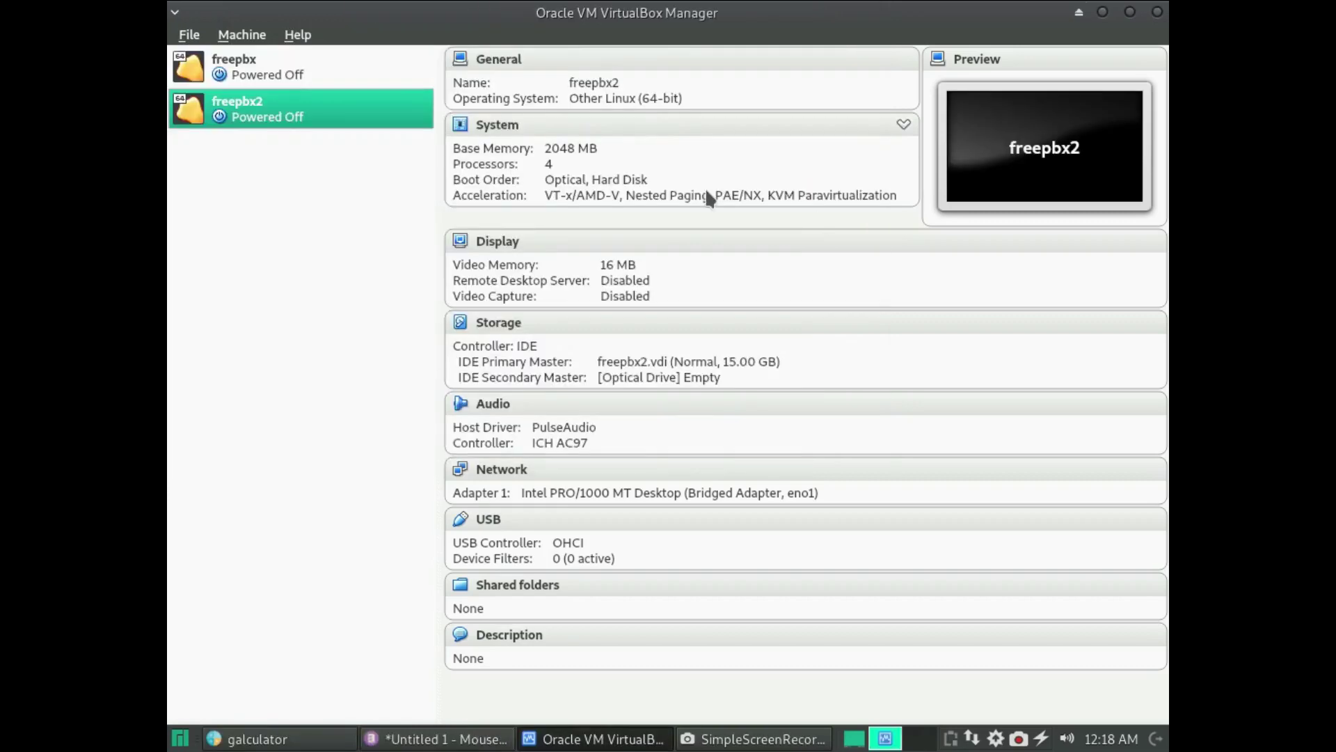
- Start the Export Appliance wizard with the freepbx2 machine selected
{"action": "right_click", "coordinate": [280, 110]}
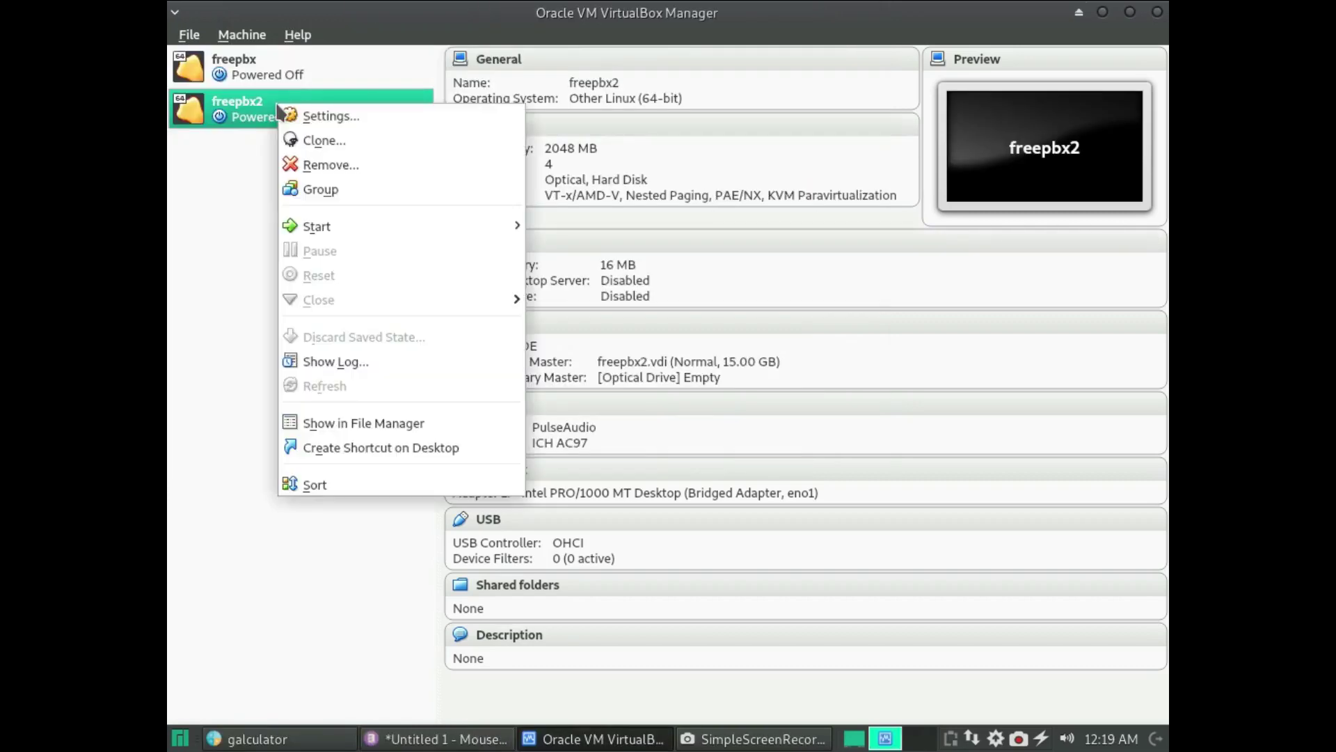
{"action": "left_click", "coordinate": [264, 34]}
{"action": "left_click", "coordinate": [258, 34]}
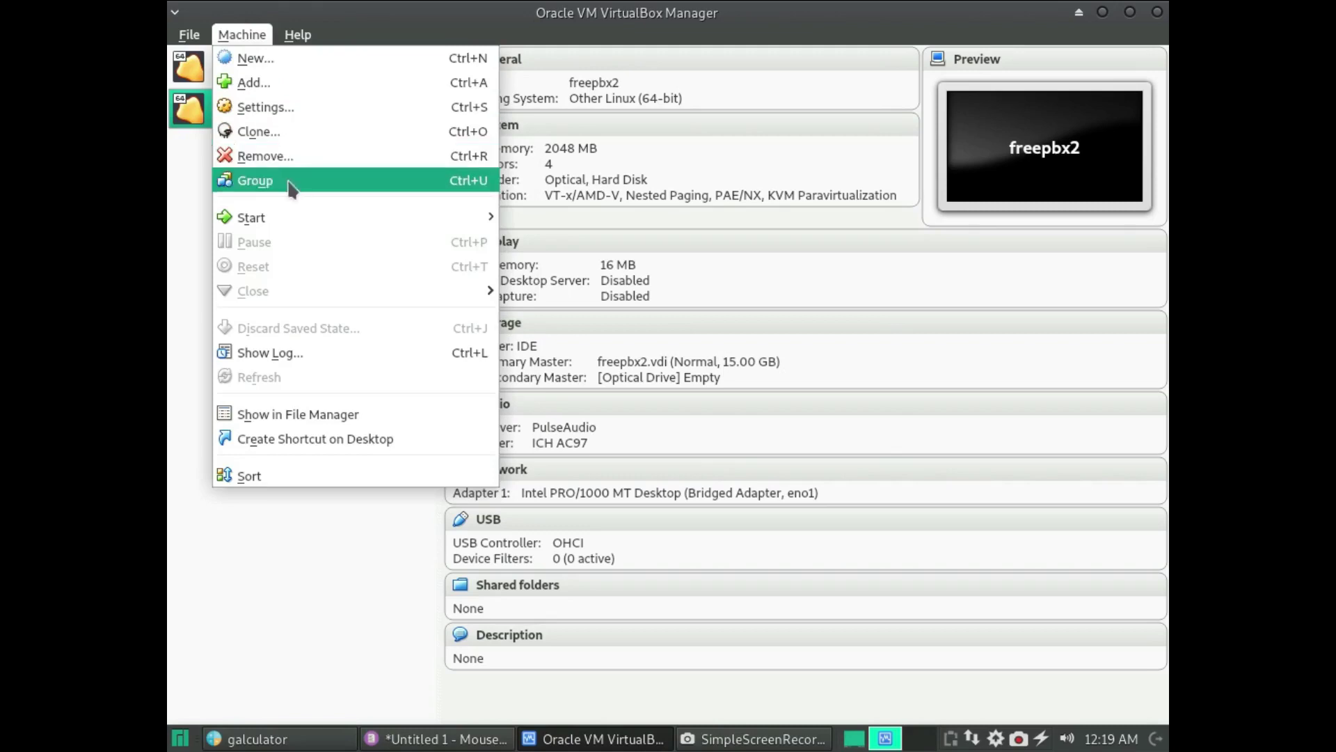
{"action": "mouse_move", "coordinate": [189, 34]}
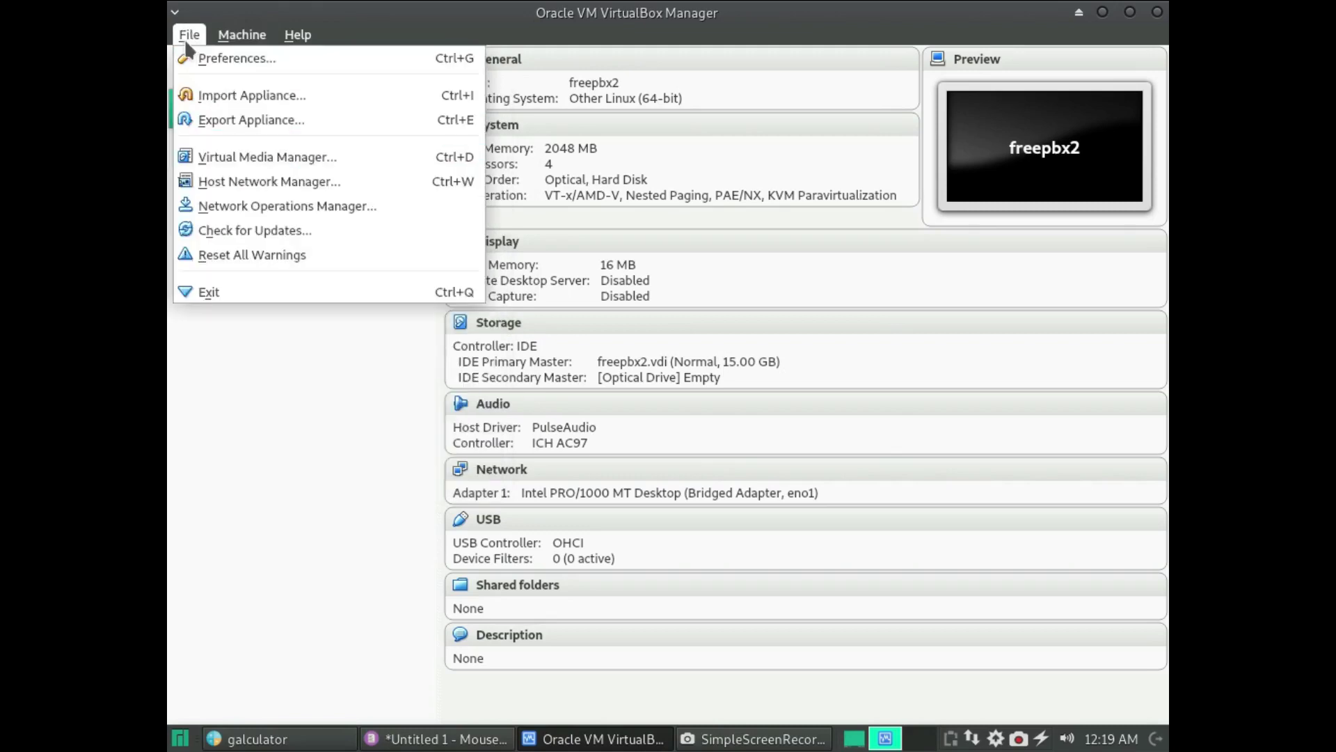
{"action": "left_click", "coordinate": [254, 120]}
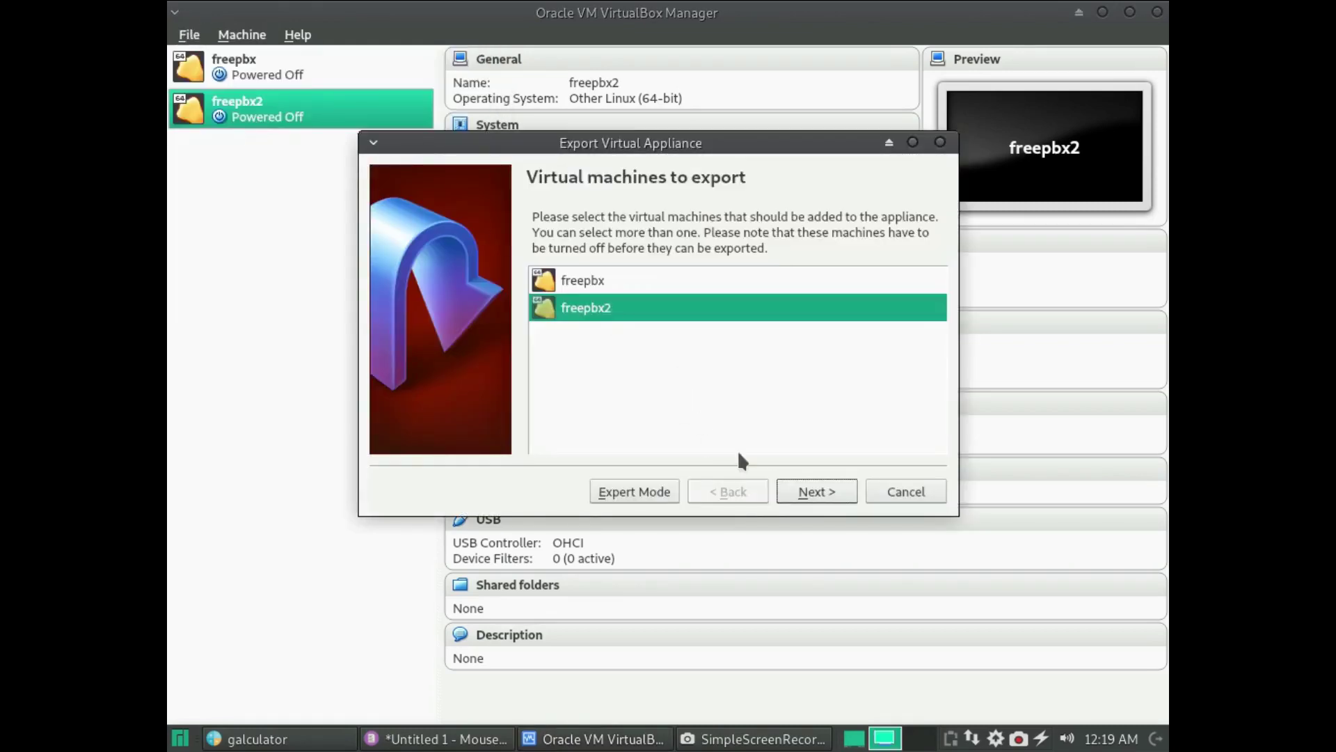
{"action": "left_click", "coordinate": [802, 494]}
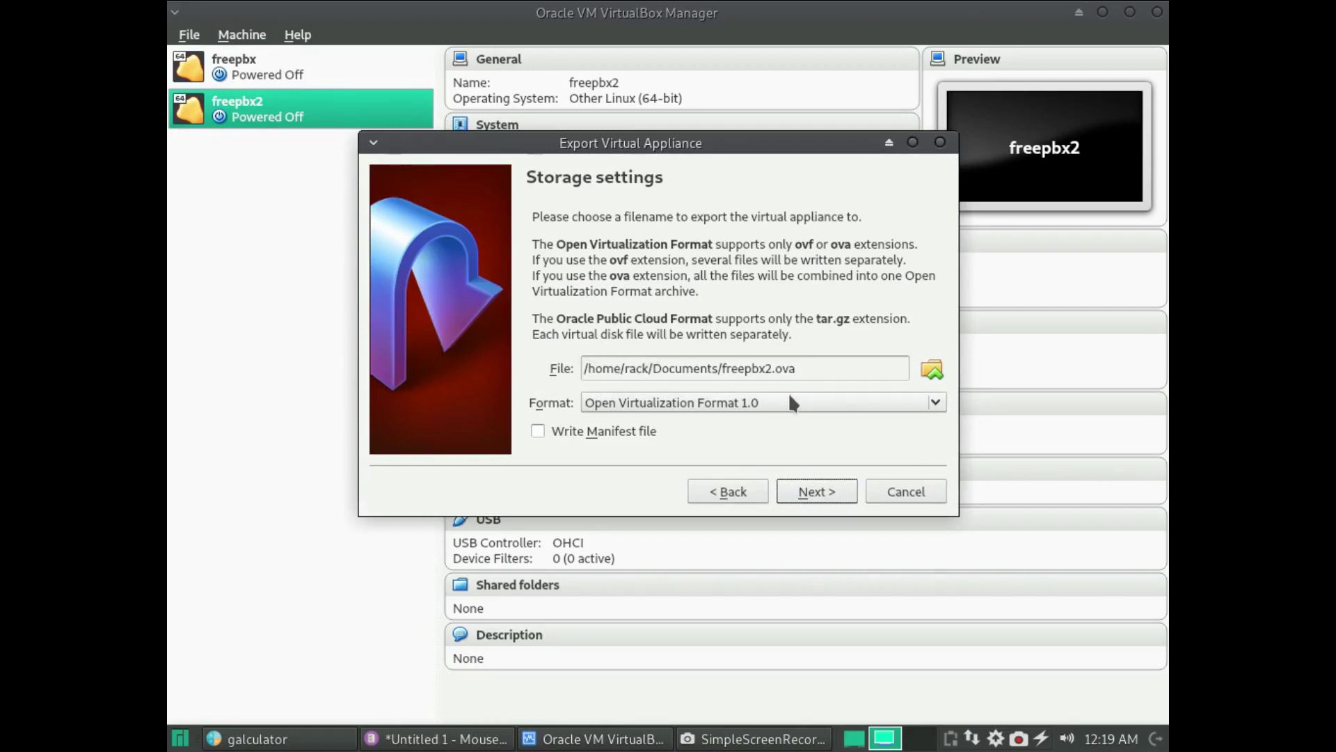
- Set the export file to freepbx2 on the Desktop and start the OVA export
{"action": "left_click", "coordinate": [921, 374]}
{"action": "left_click", "coordinate": [404, 184]}
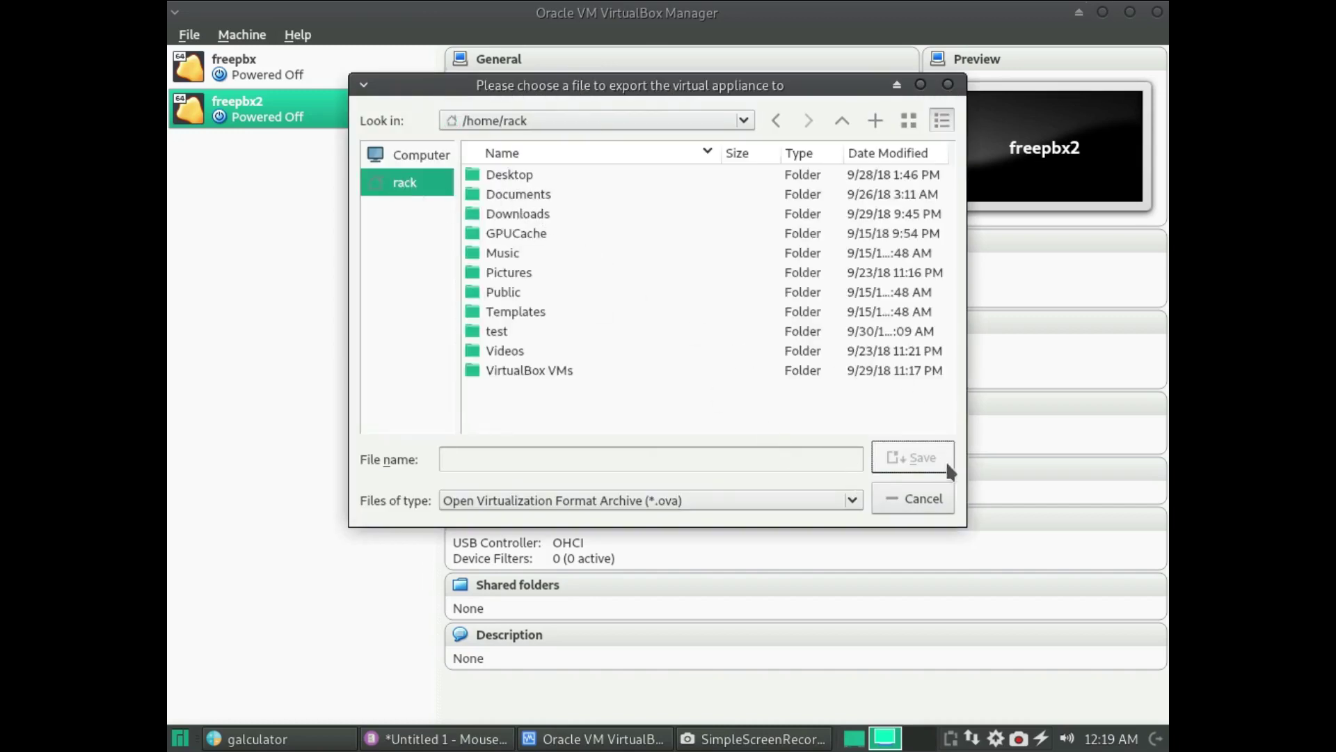
{"action": "left_click", "coordinate": [525, 174]}
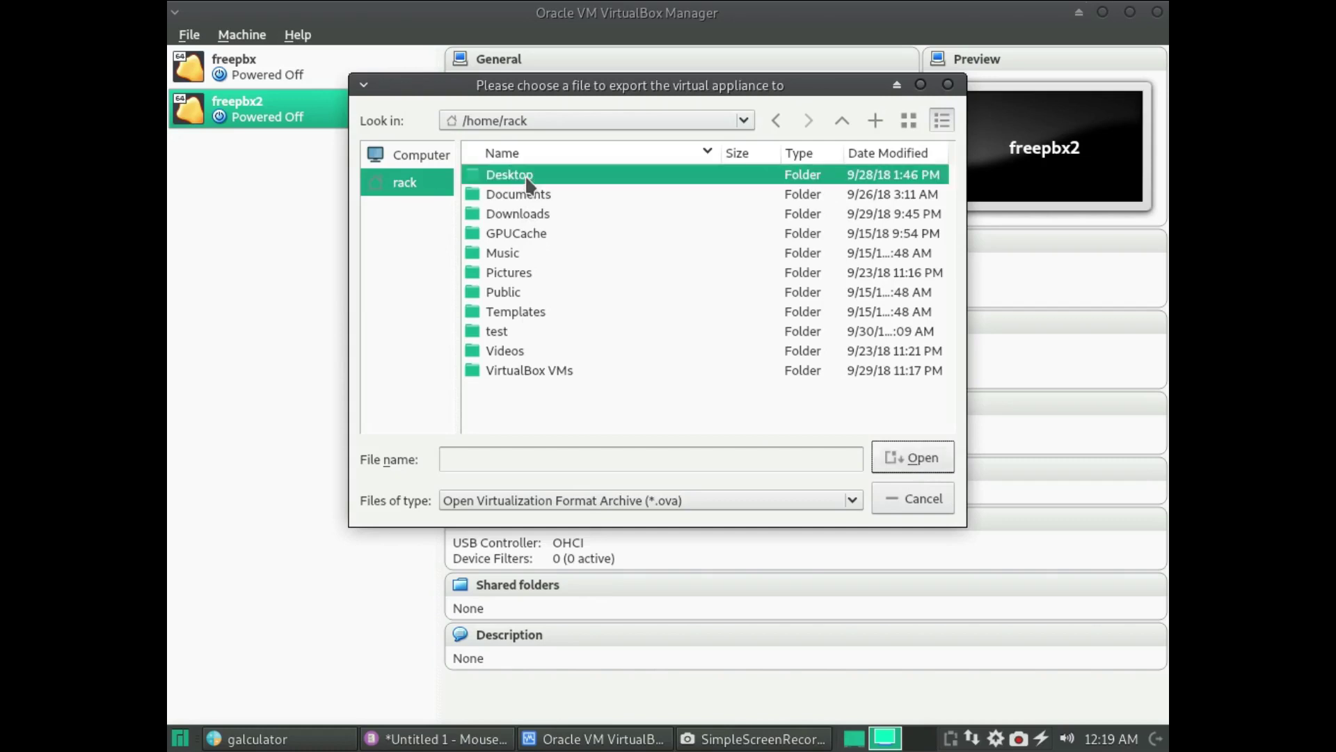
{"action": "left_click", "coordinate": [933, 465]}
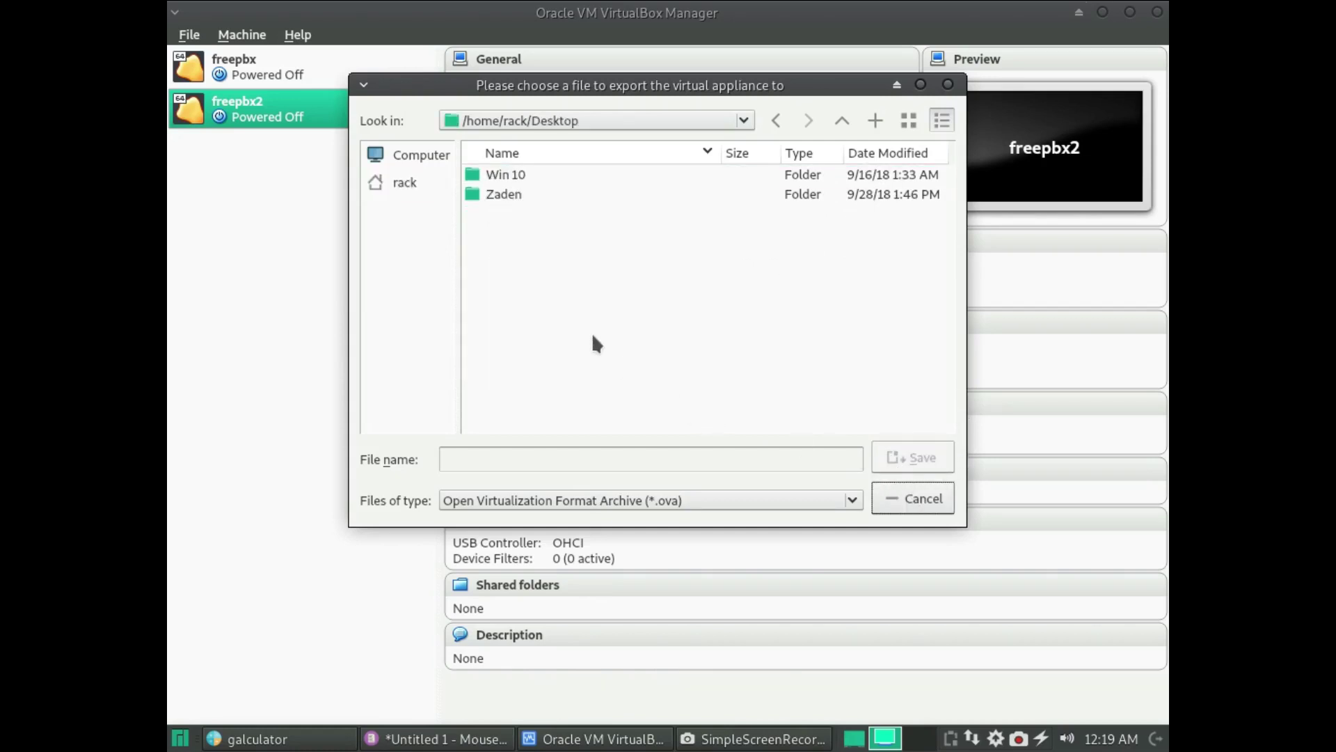
{"action": "left_click", "coordinate": [596, 458]}
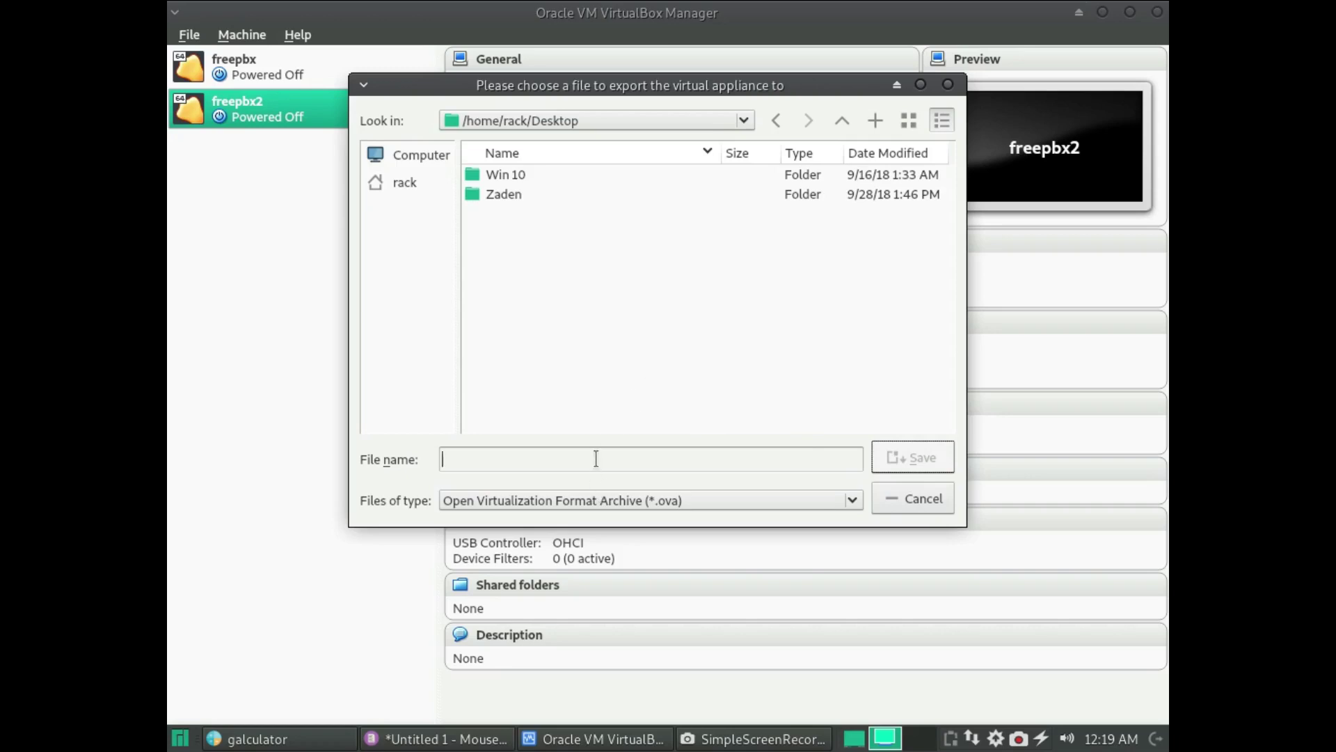
{"action": "type", "text": "fr"}
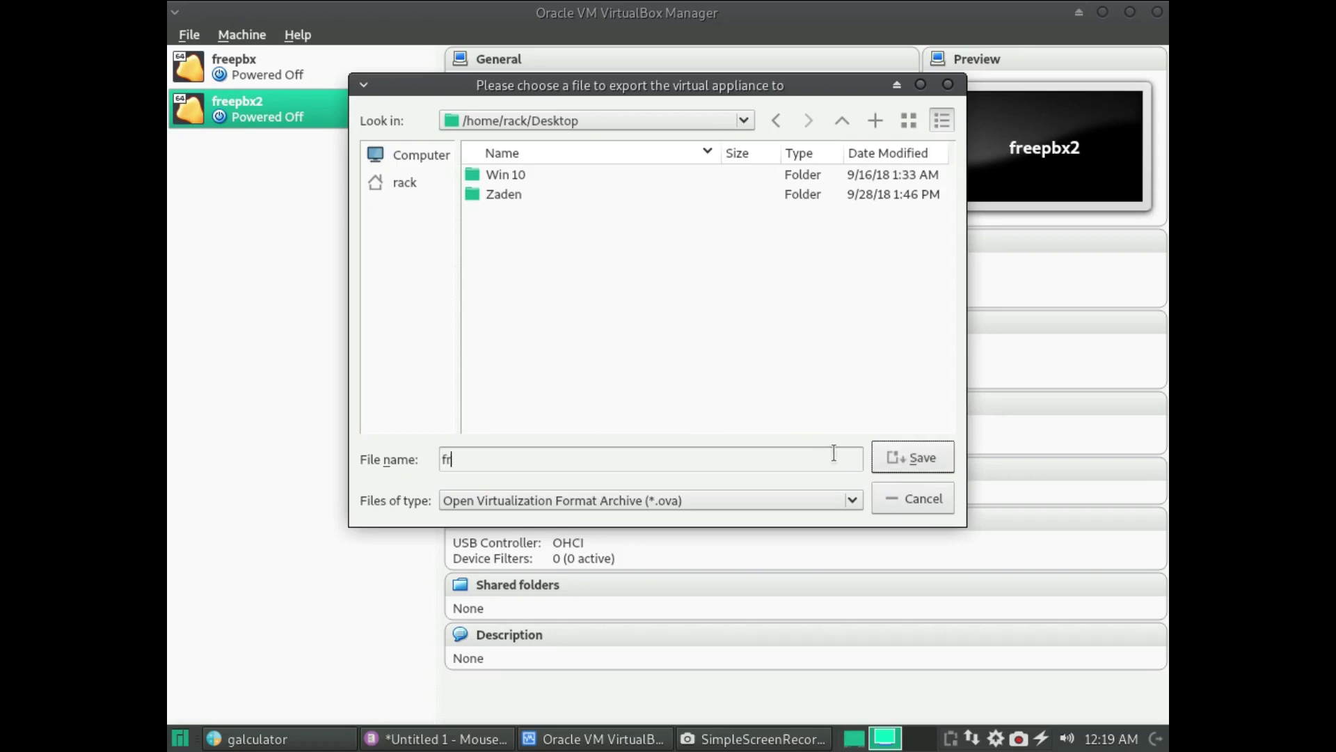
{"action": "type", "text": "eepbx2"}
{"action": "left_click", "coordinate": [898, 453]}
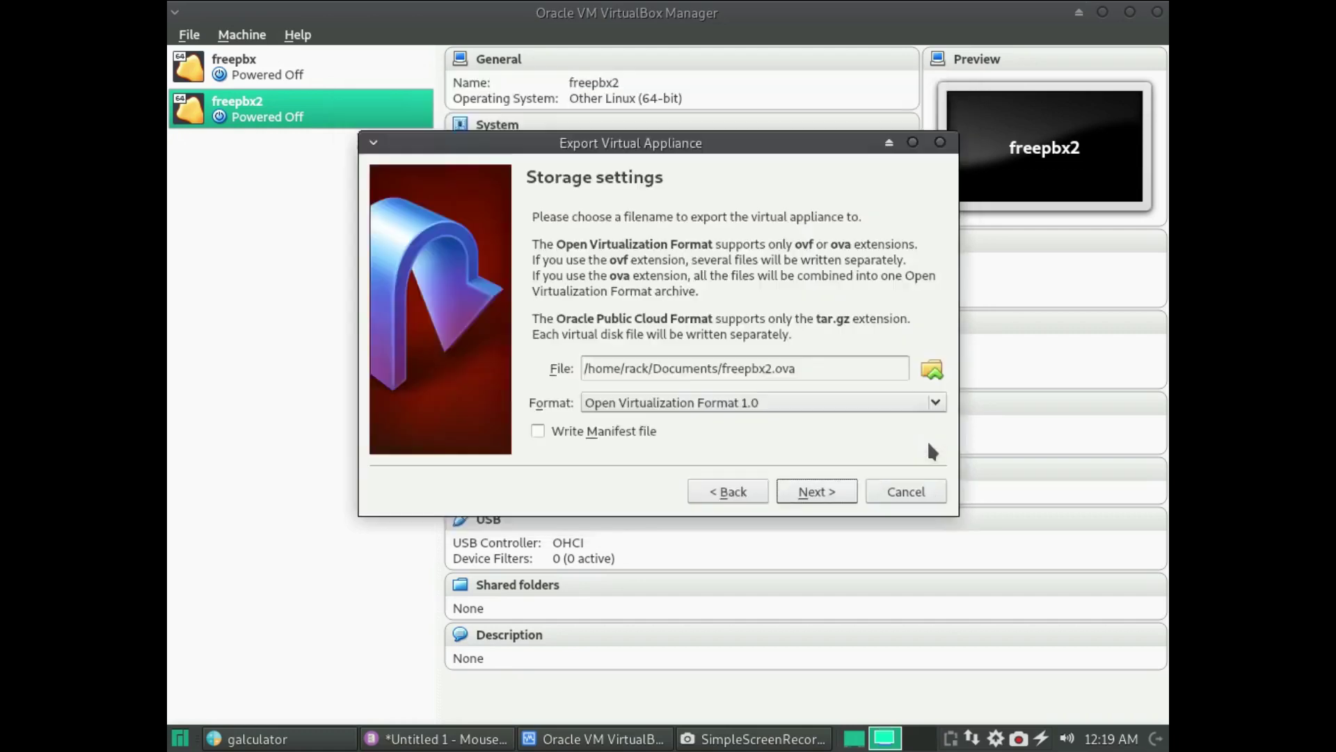
{"action": "left_click", "coordinate": [828, 498]}
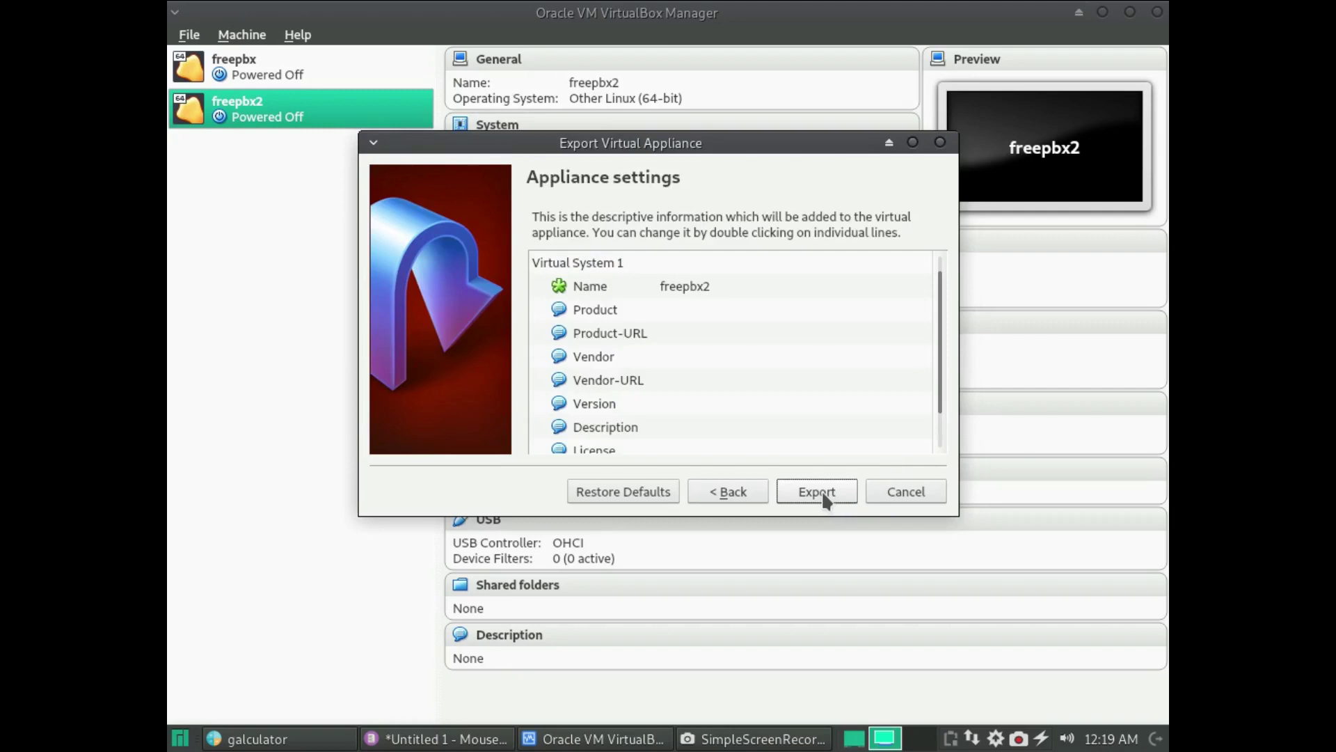
{"action": "left_click", "coordinate": [823, 497]}
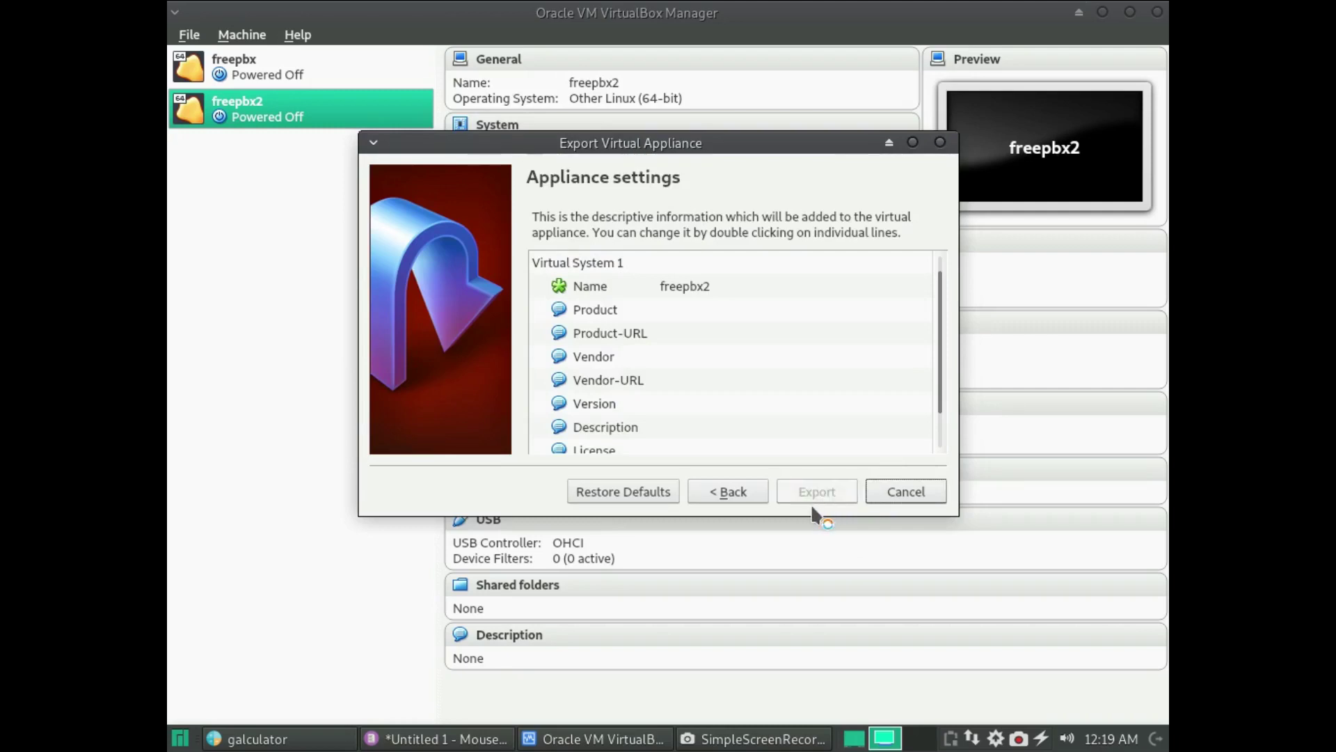
{"action": "left_click", "coordinate": [181, 740]}
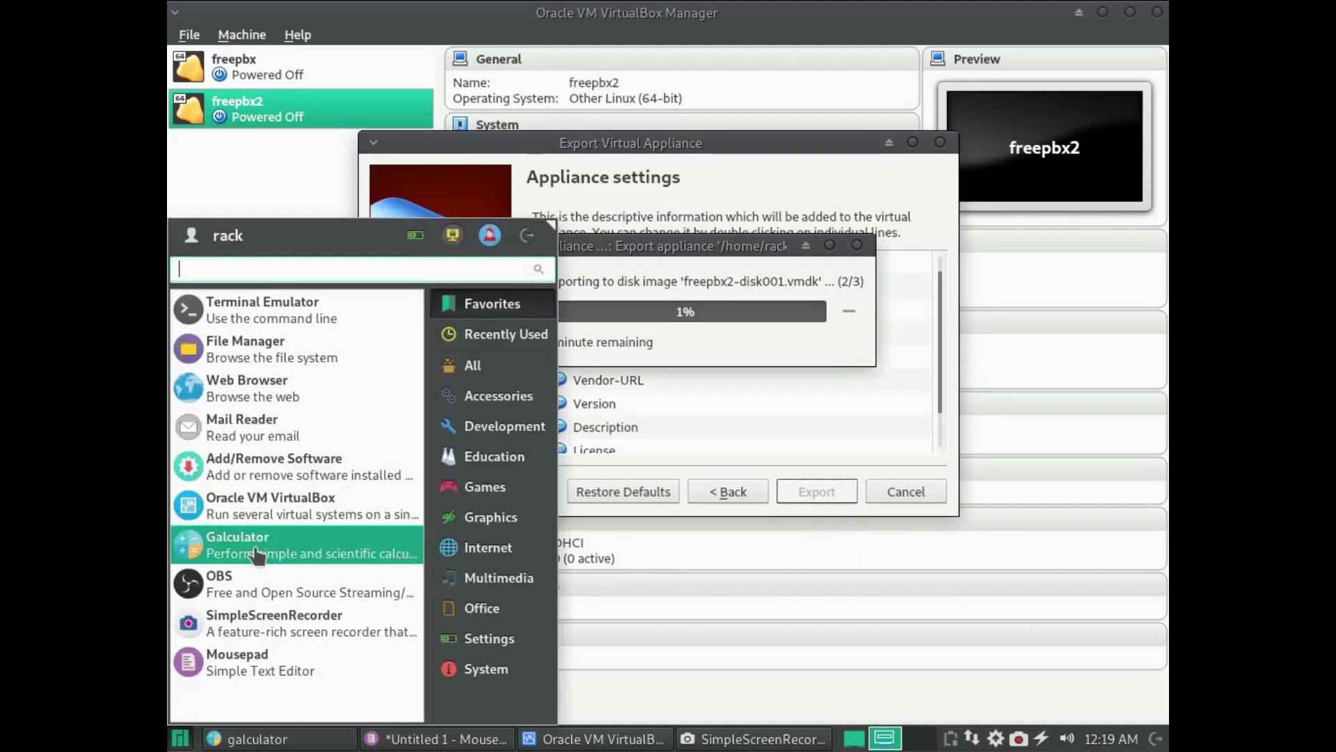
- Mount New Volume and 40 GB Volume in File Manager, then minimize it to watch the export
{"action": "left_click", "coordinate": [297, 352]}
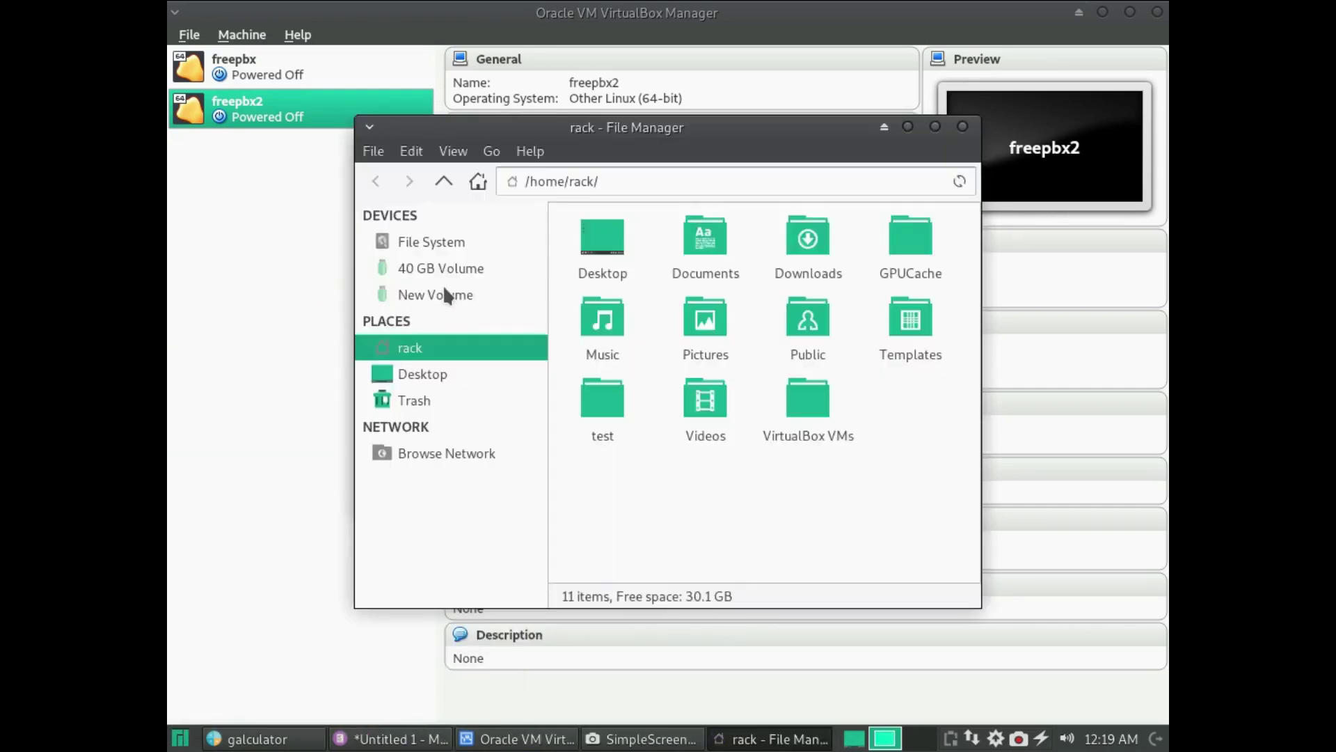
{"action": "left_click", "coordinate": [446, 295]}
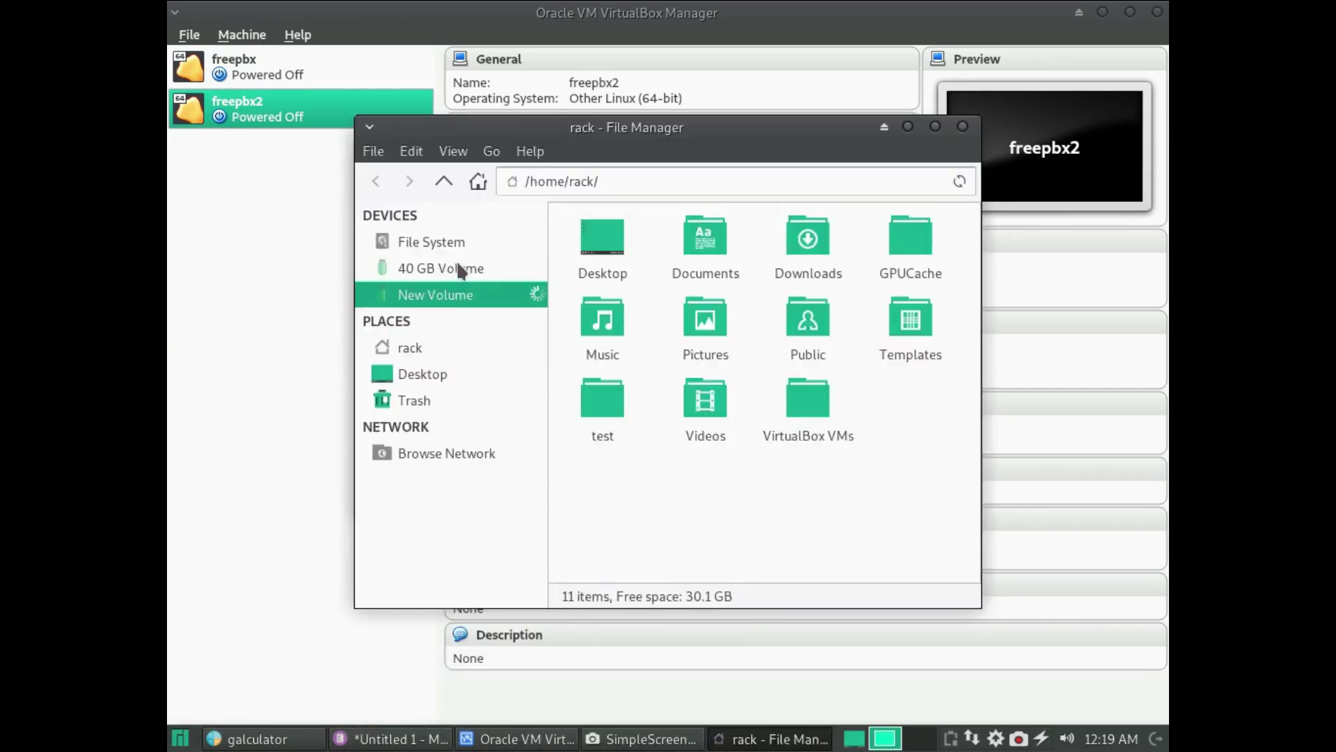
{"action": "left_click", "coordinate": [460, 270]}
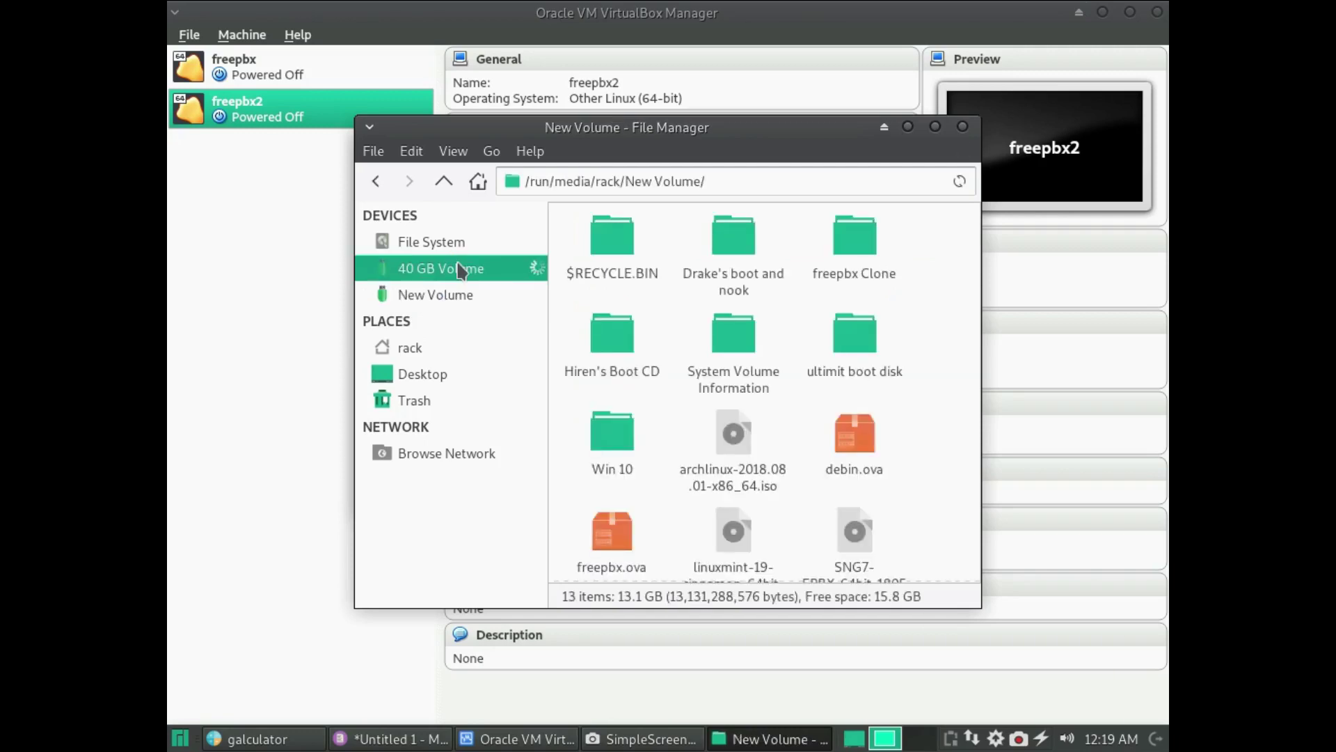
{"action": "left_click", "coordinate": [450, 295]}
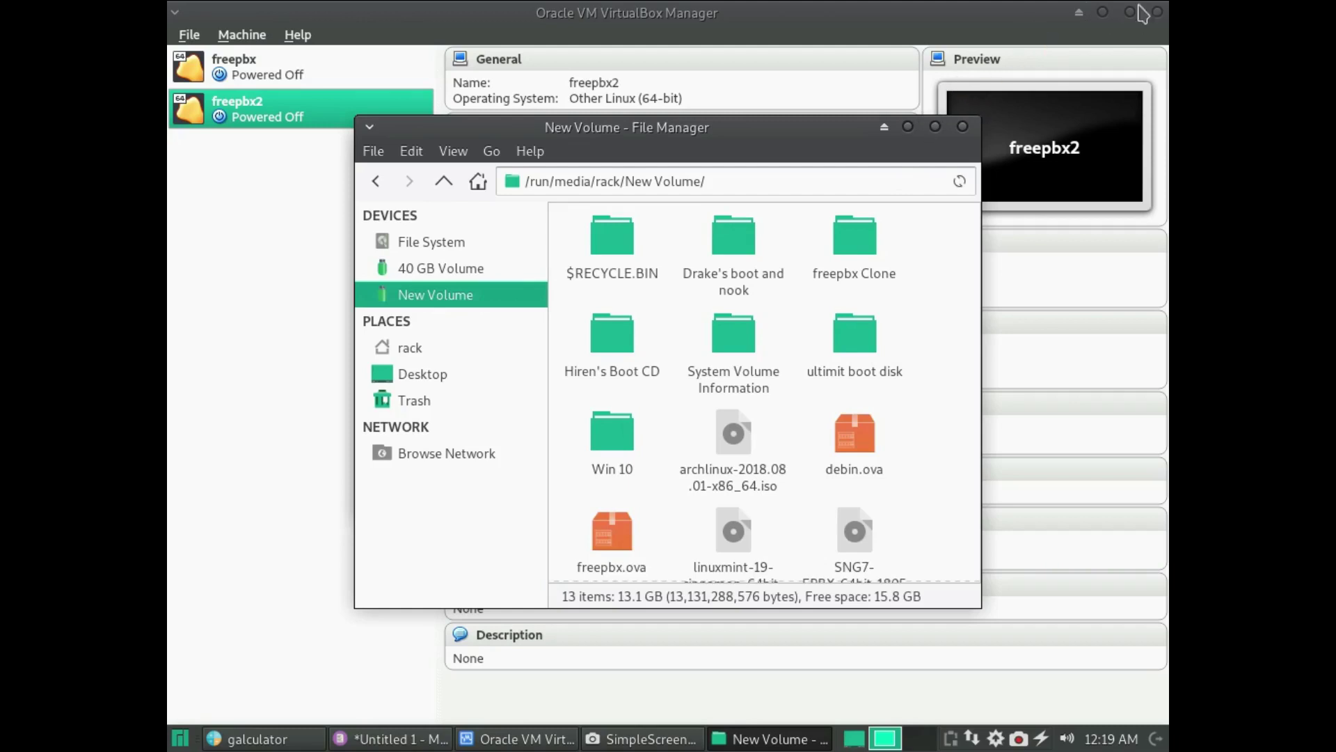
{"action": "left_click", "coordinate": [907, 127]}
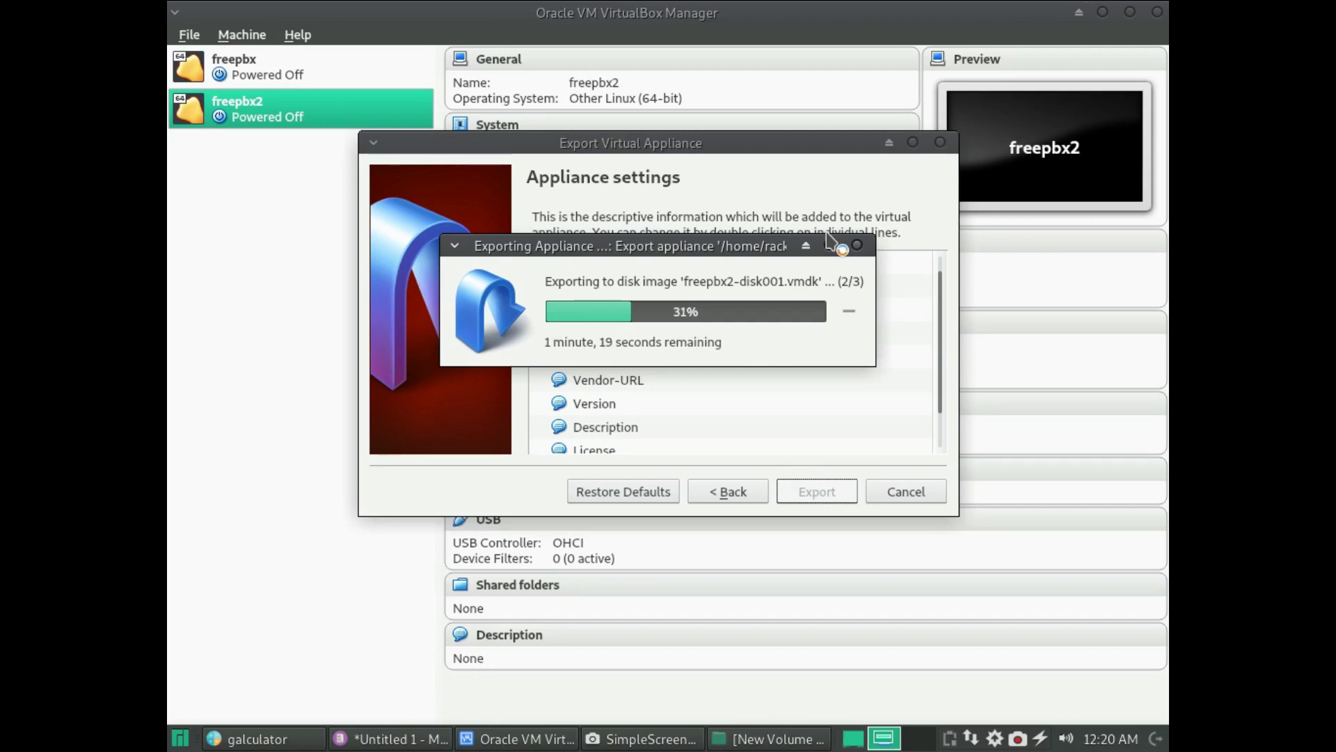
{"action": "left_click", "coordinate": [1112, 739]}
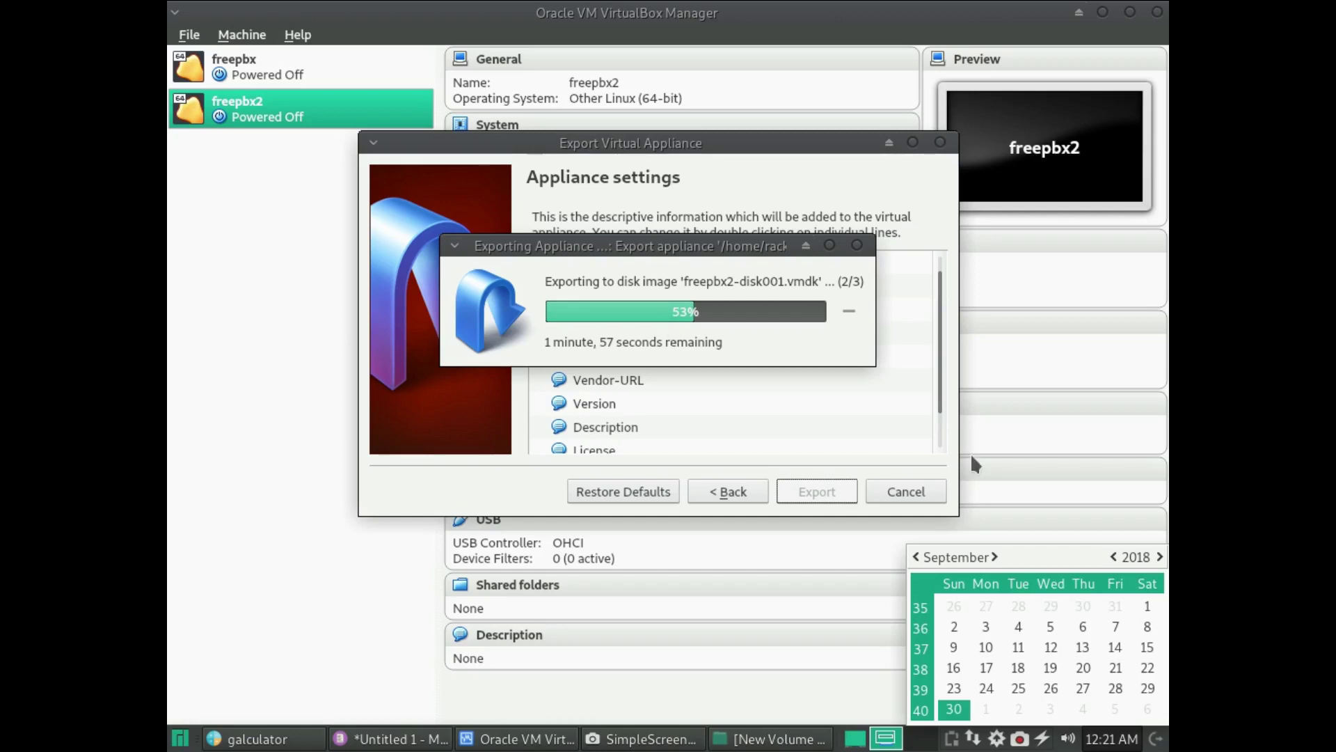
{"action": "left_click", "coordinate": [1123, 738]}
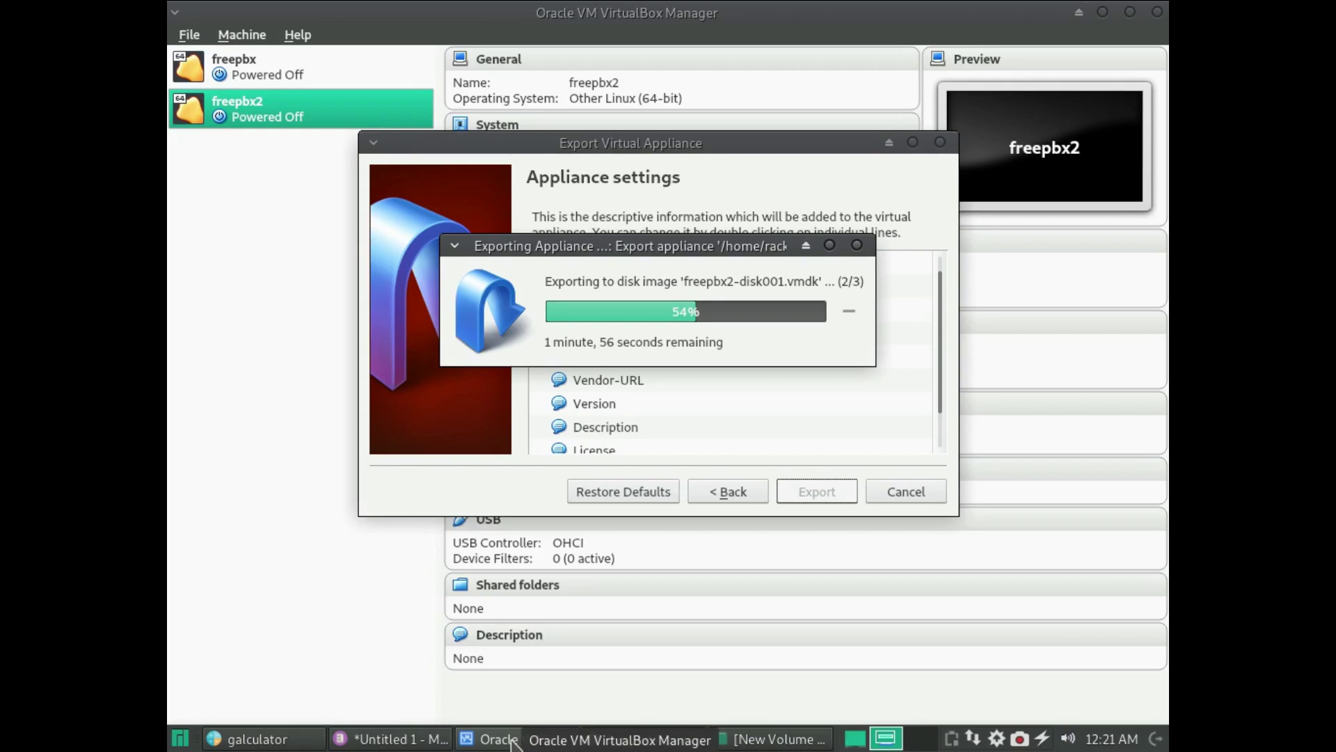
- Cut the 'fwconsole ma upgradeall' line from Mousepad's Untitled 1, leaving it empty
{"action": "left_click", "coordinate": [426, 742]}
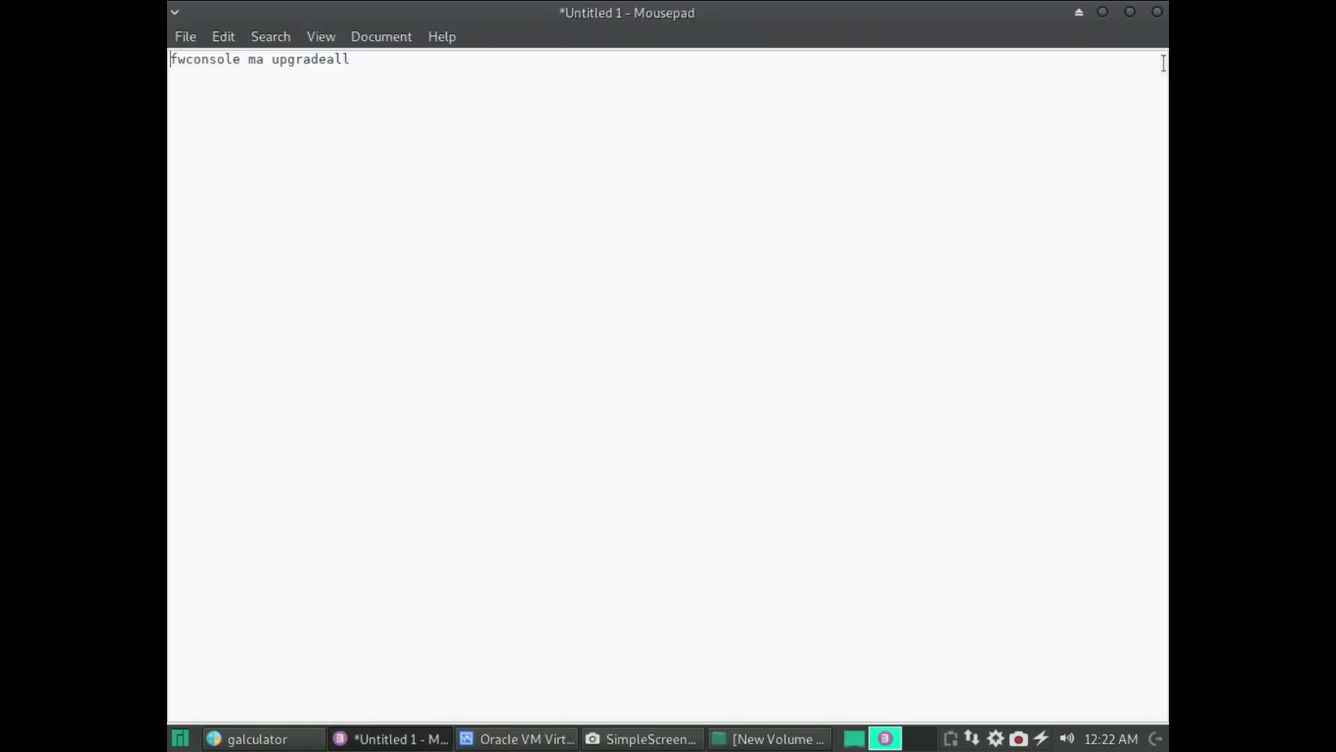
{"action": "left_click_drag", "start_coordinate": [350, 59], "coordinate": [172, 17]}
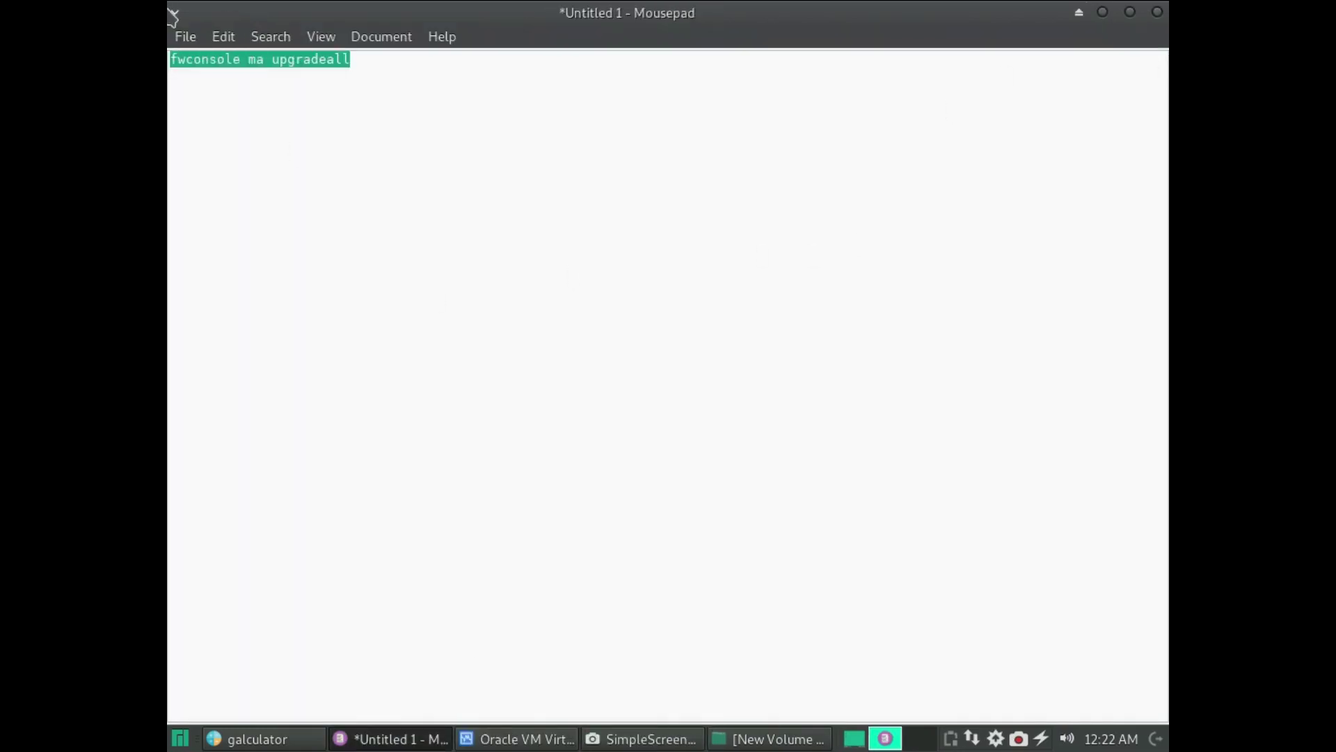
{"action": "key", "text": "ctrl+x"}
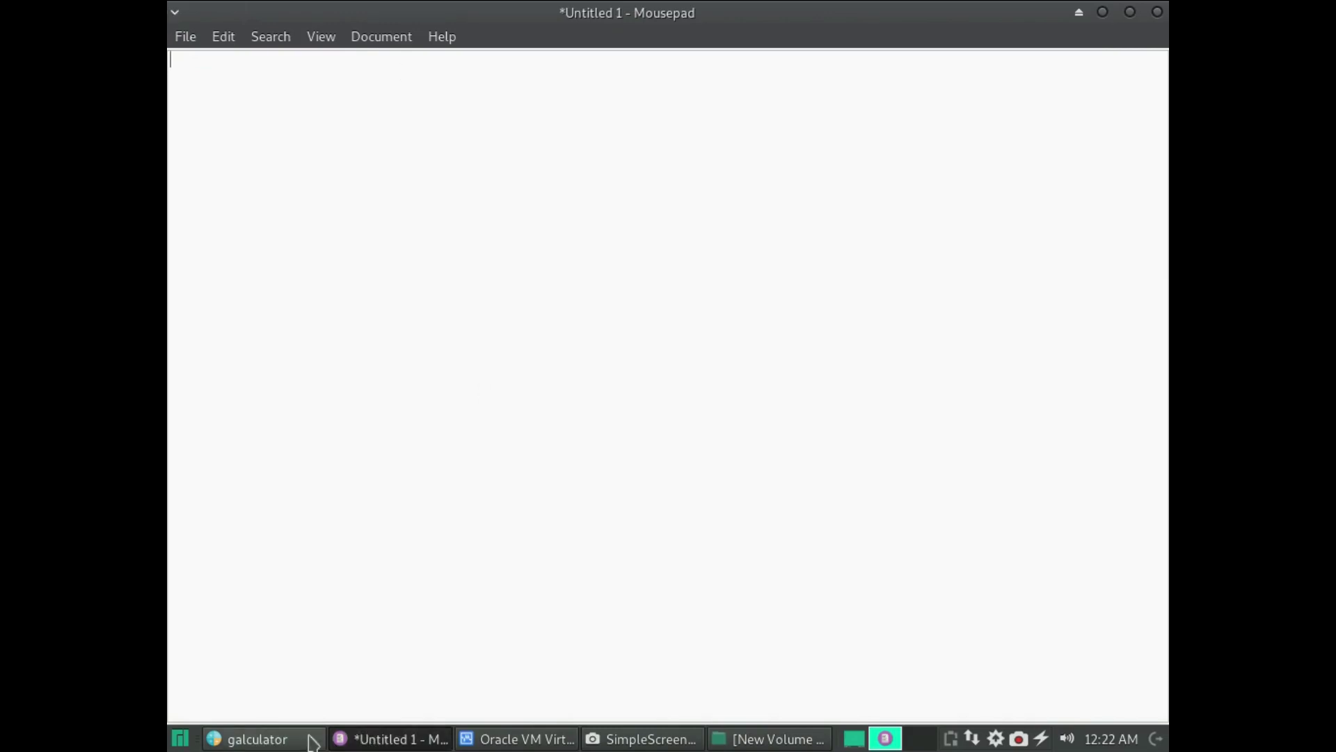
{"action": "left_click", "coordinate": [190, 741]}
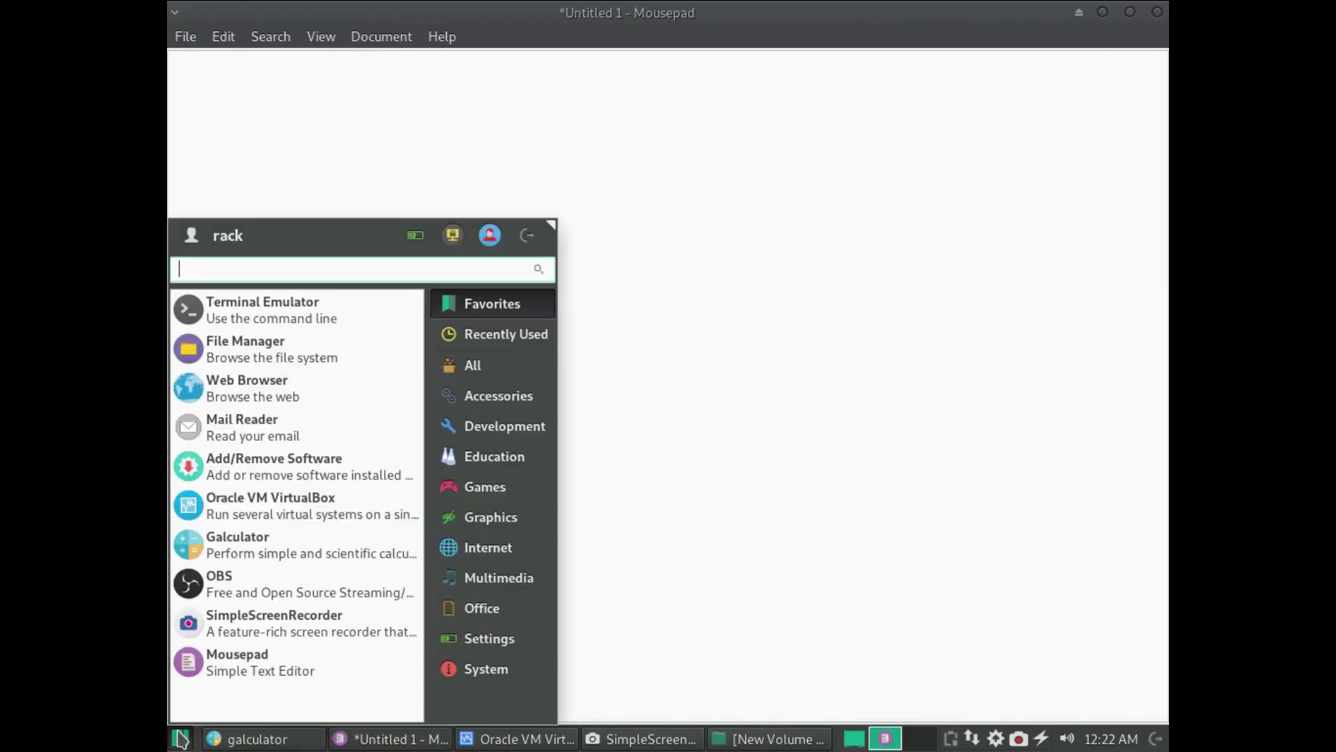
- Launch Firefox and replace the manjaro.org address with voip.ms
{"action": "left_click", "coordinate": [249, 379]}
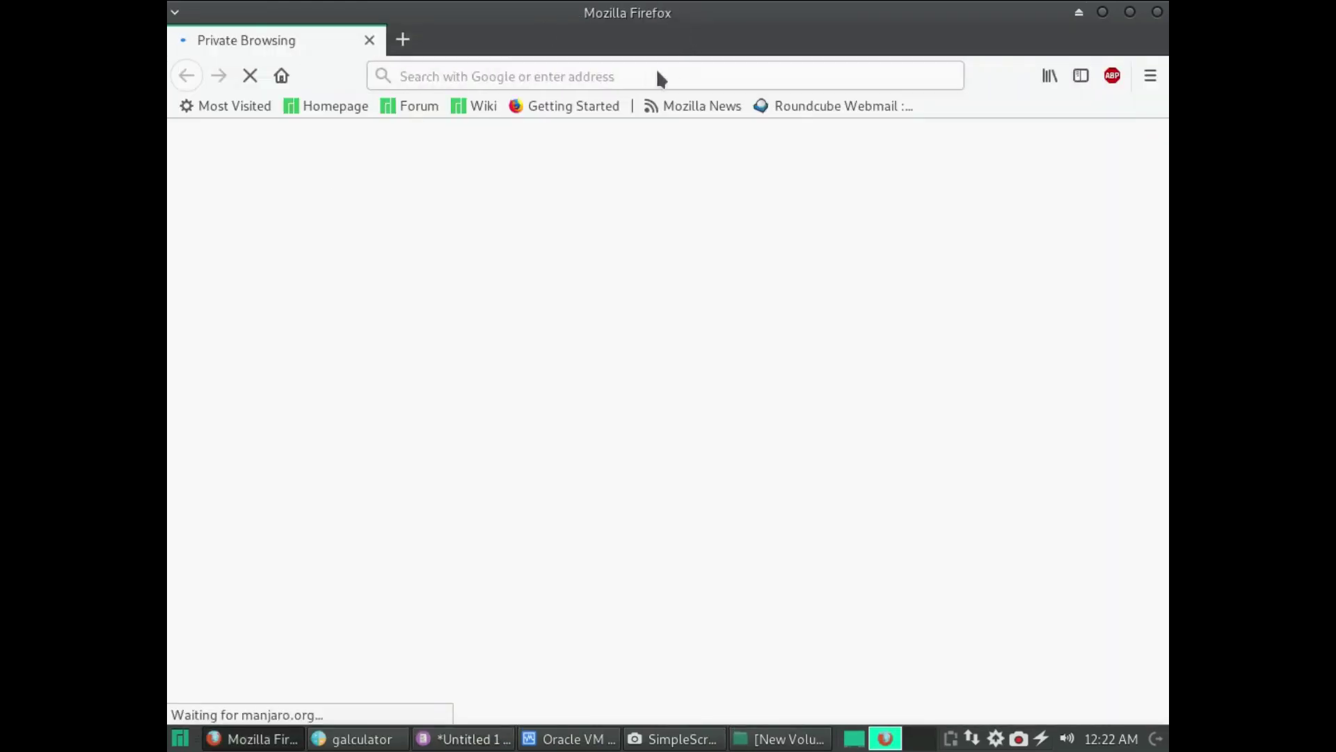
{"action": "left_click", "coordinate": [640, 78]}
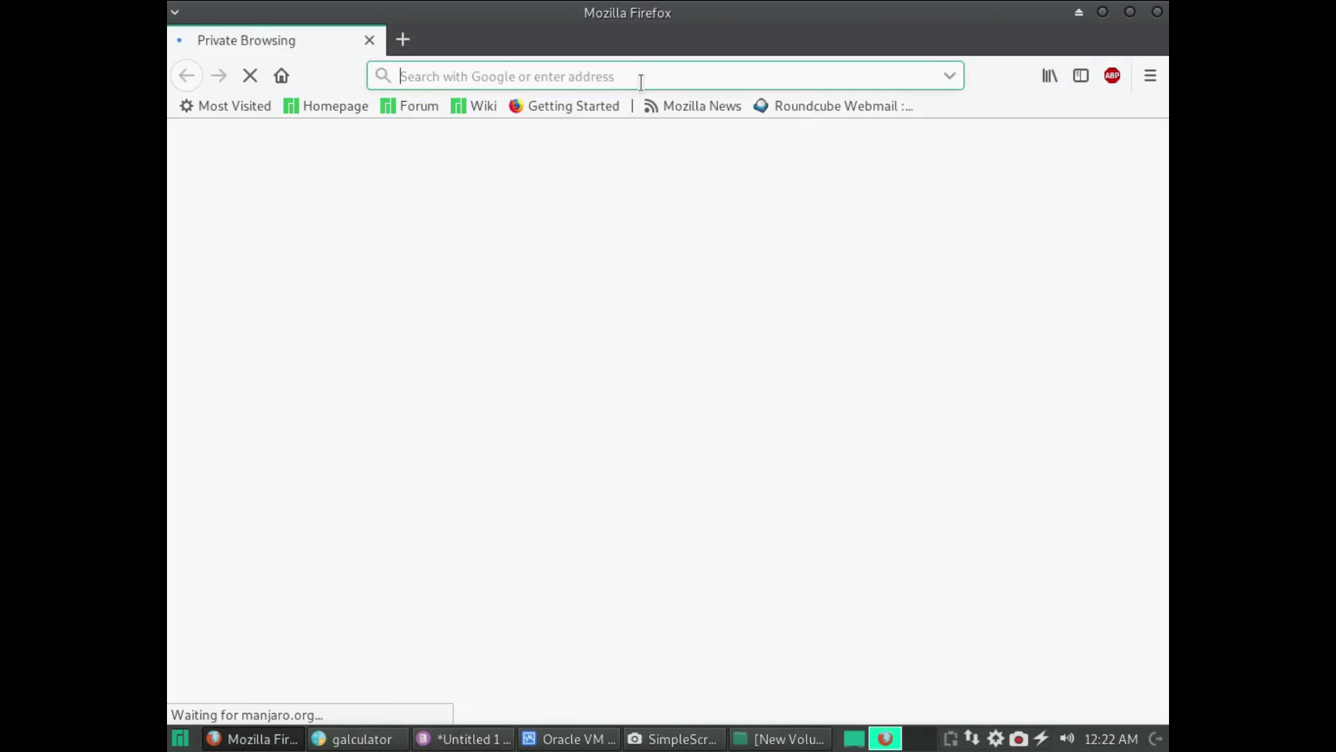
{"action": "left_click", "coordinate": [673, 72]}
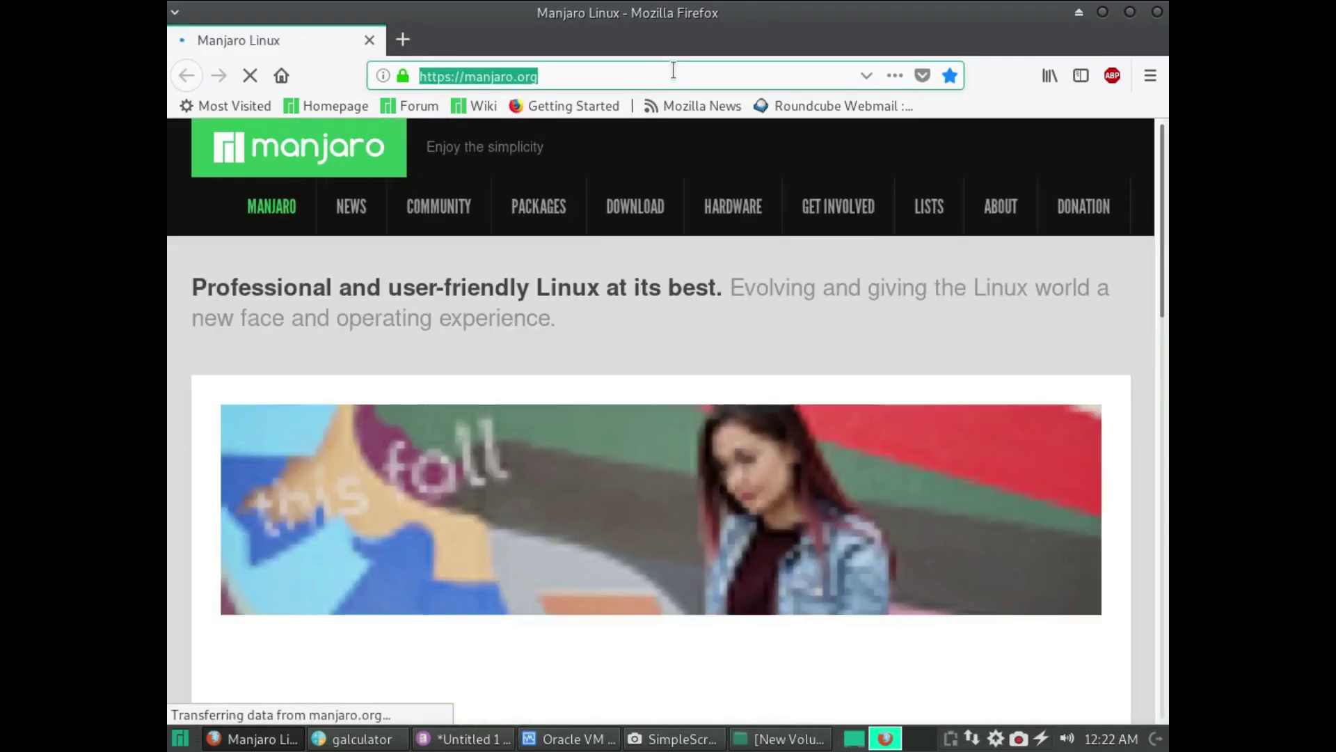
{"action": "type", "text": "v"}
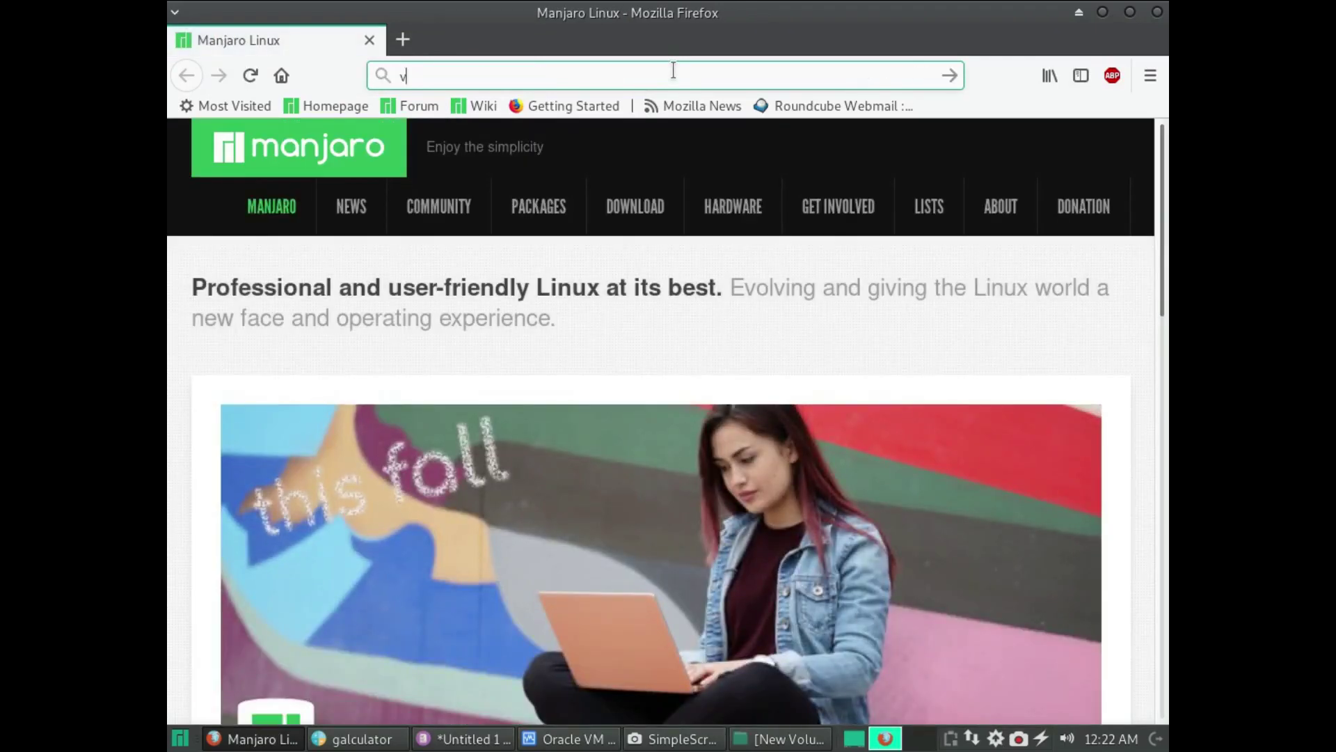
{"action": "type", "text": "oip.ms"}
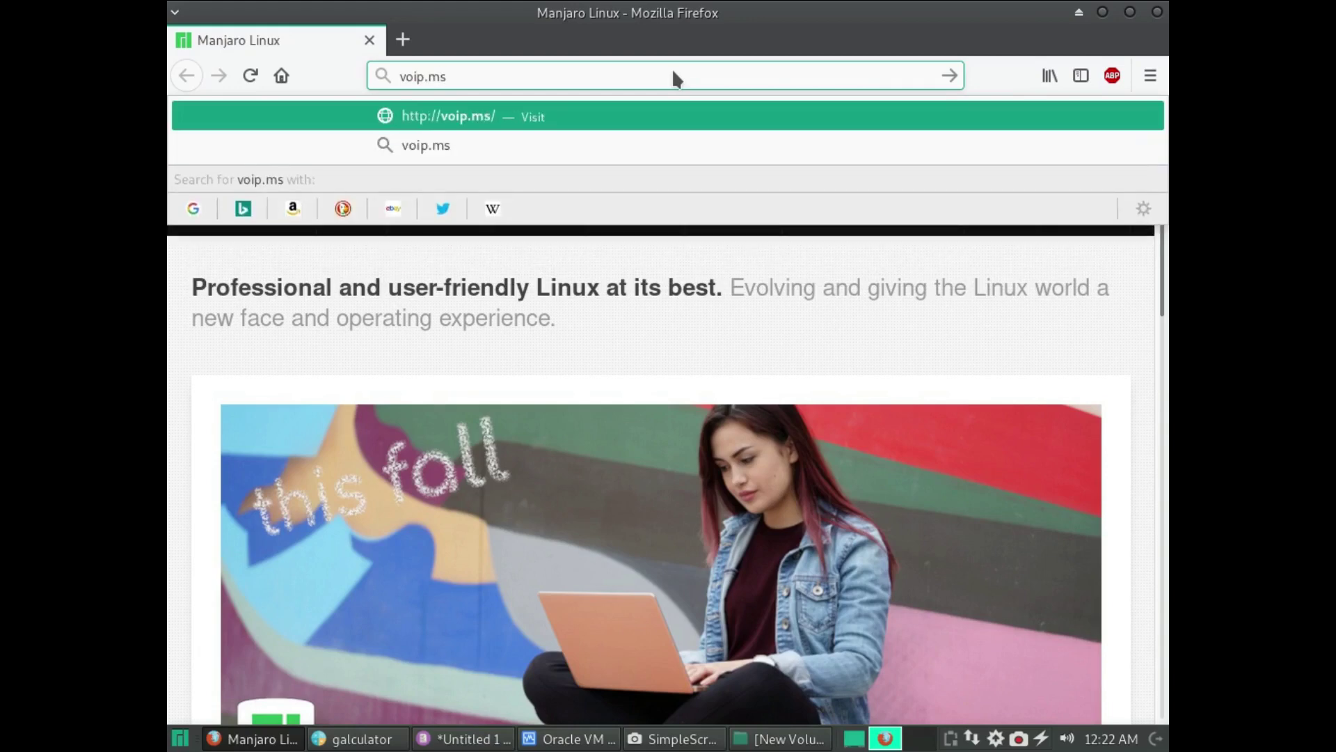
{"action": "key", "text": "Return"}
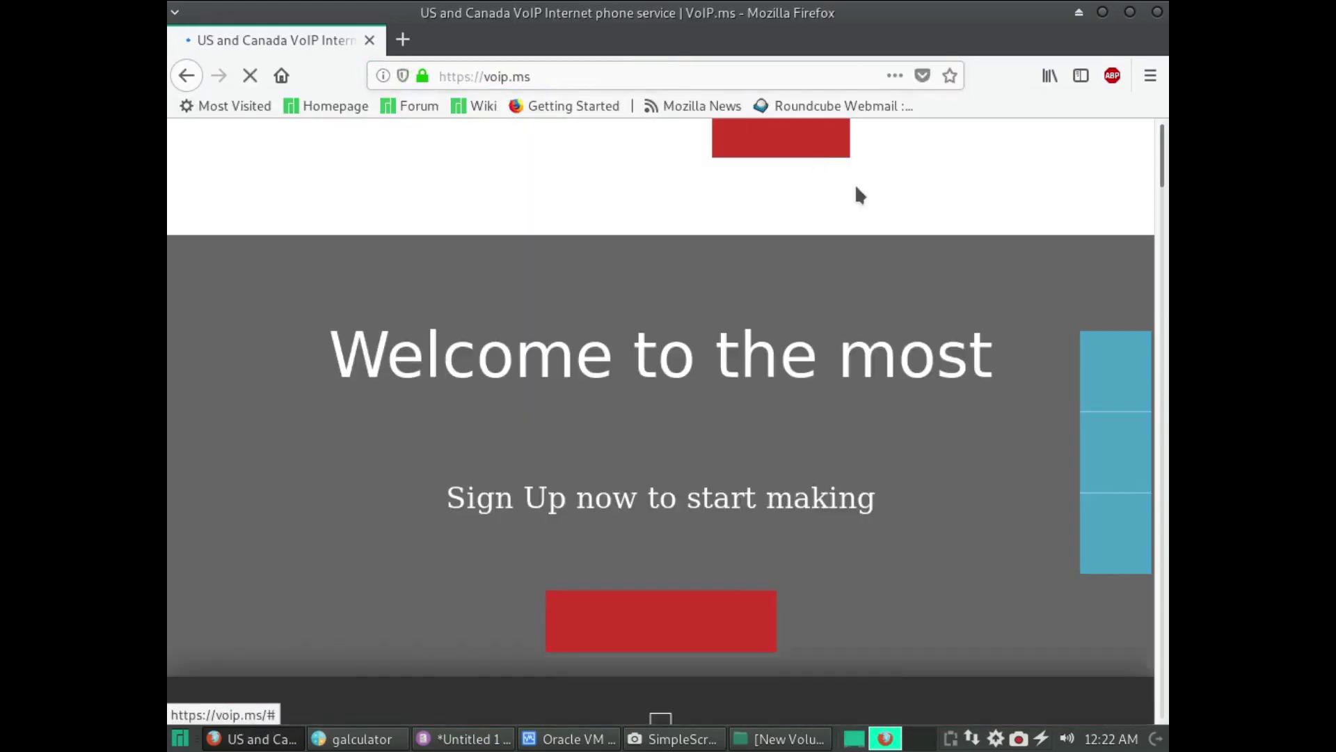
{"action": "mouse_move", "coordinate": [940, 189]}
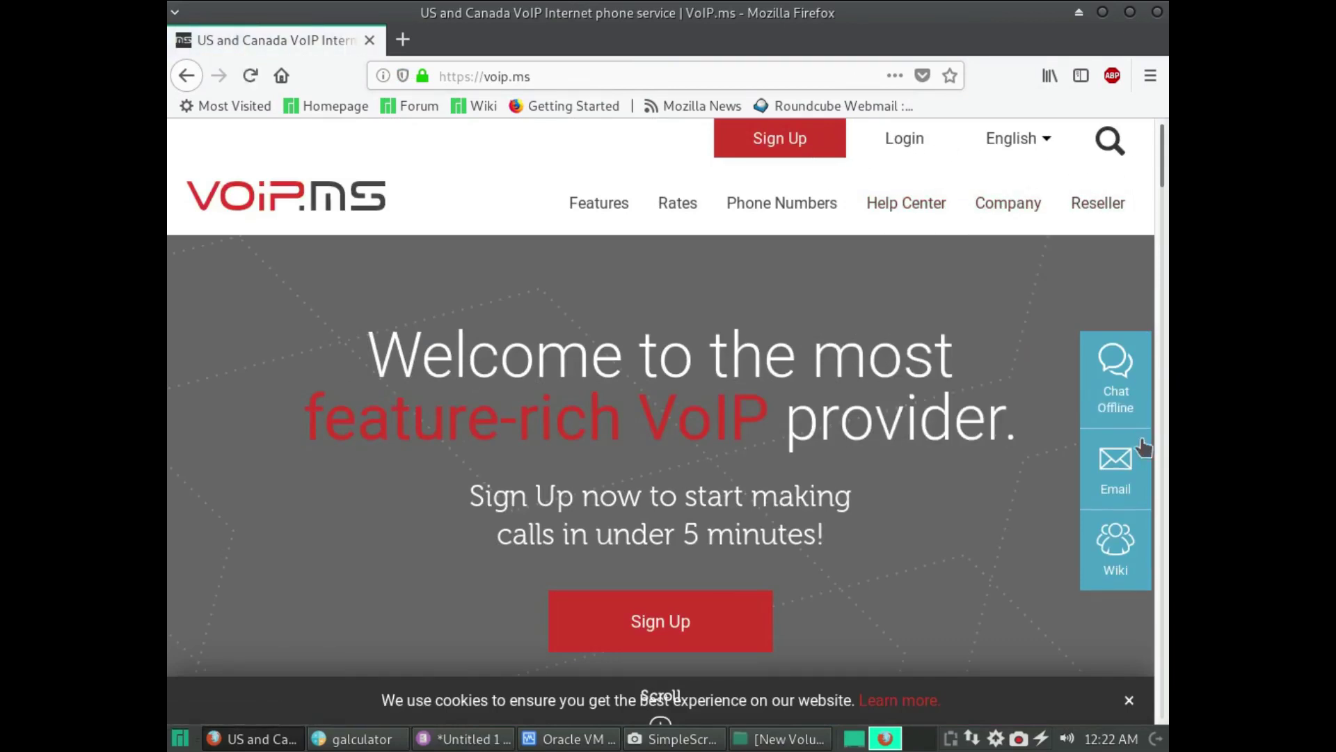
- In the VoIP.ms Wiki, go via Configuration > PBXs to the FreePBX / PBX in a Flash configuration article
{"action": "left_click", "coordinate": [1115, 554]}
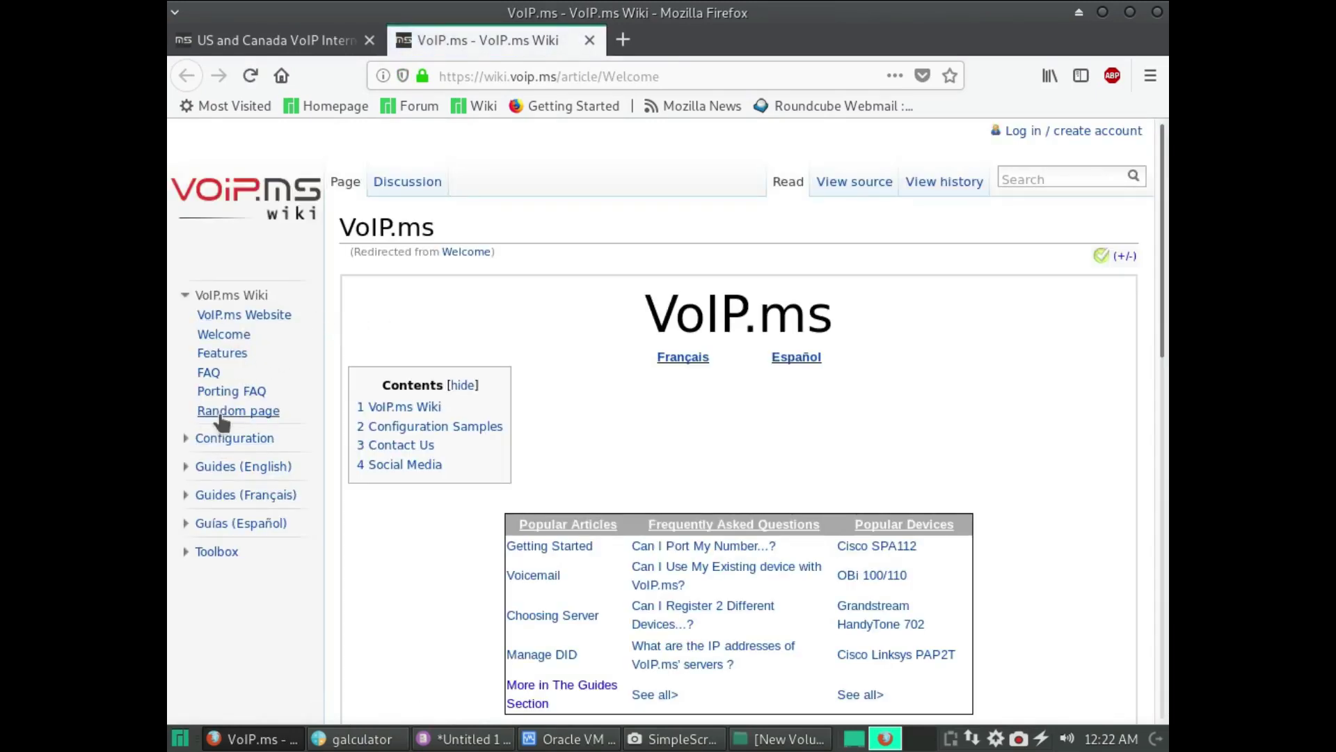
{"action": "left_click", "coordinate": [227, 440]}
{"action": "left_click", "coordinate": [212, 458]}
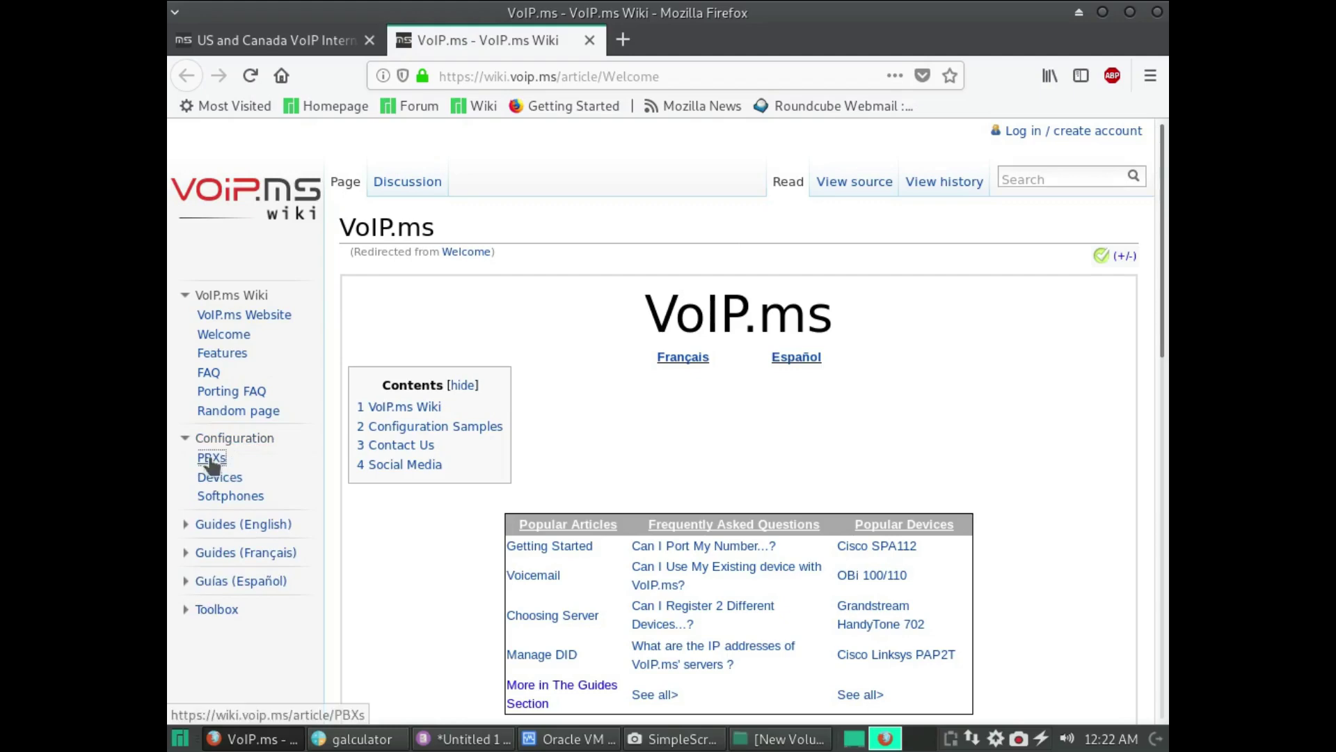
{"action": "scroll", "coordinate": [628, 465], "scroll_direction": "down", "scroll_amount": 5}
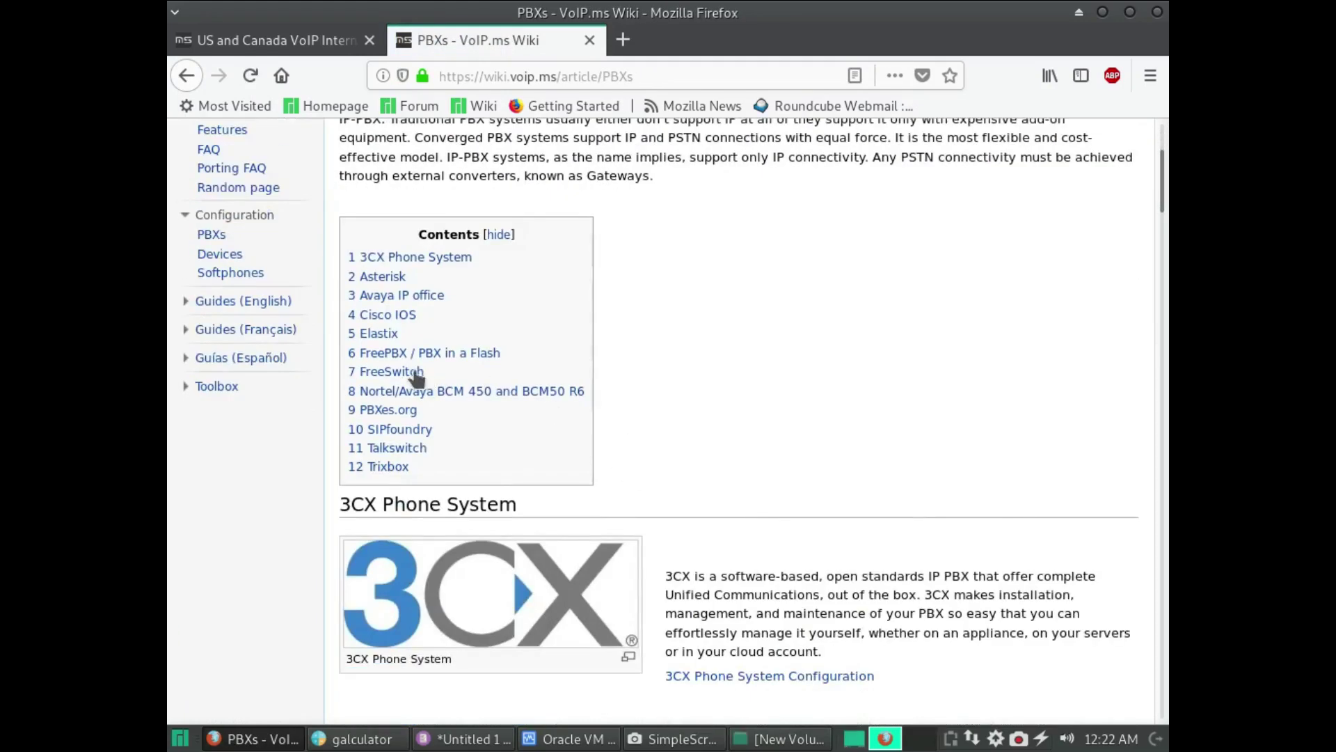
{"action": "left_click", "coordinate": [413, 357]}
{"action": "left_click", "coordinate": [623, 277]}
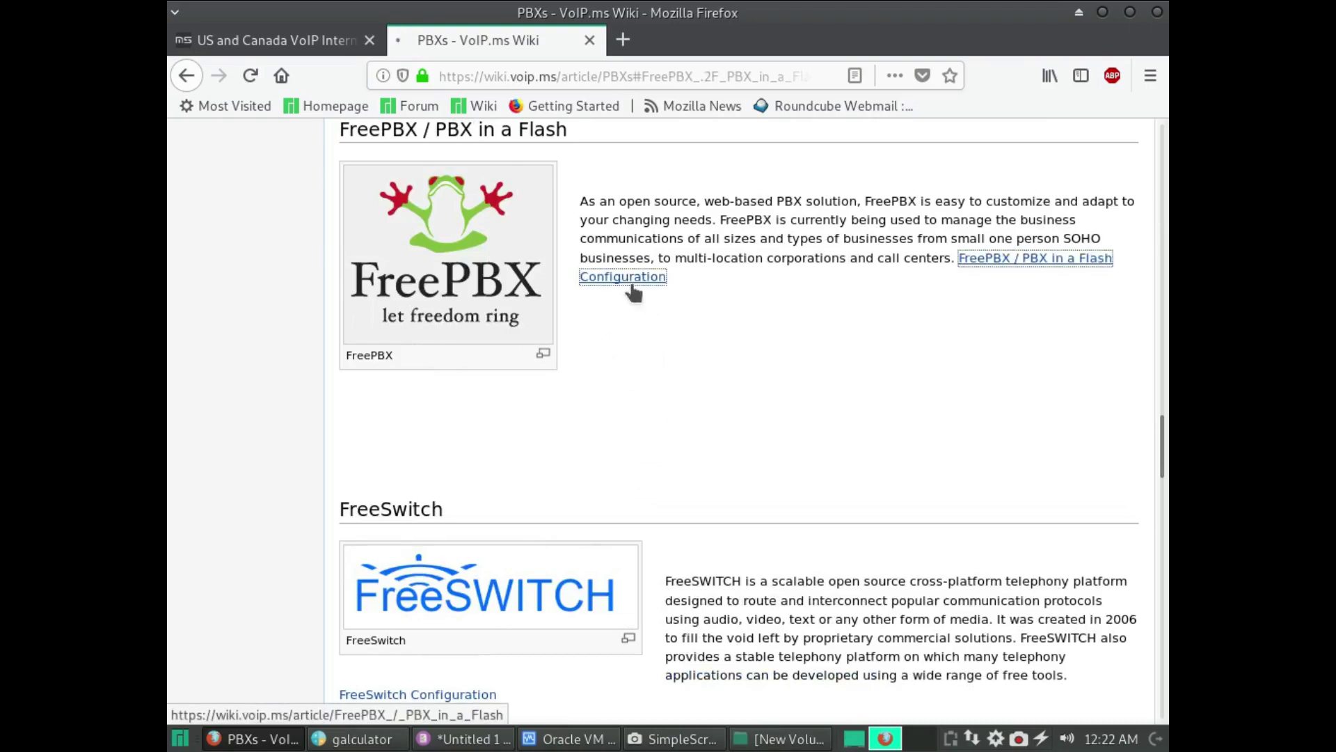
{"action": "scroll", "coordinate": [680, 371], "scroll_direction": "down", "scroll_amount": 6}
{"action": "scroll", "coordinate": [681, 371], "scroll_direction": "down", "scroll_amount": 15}
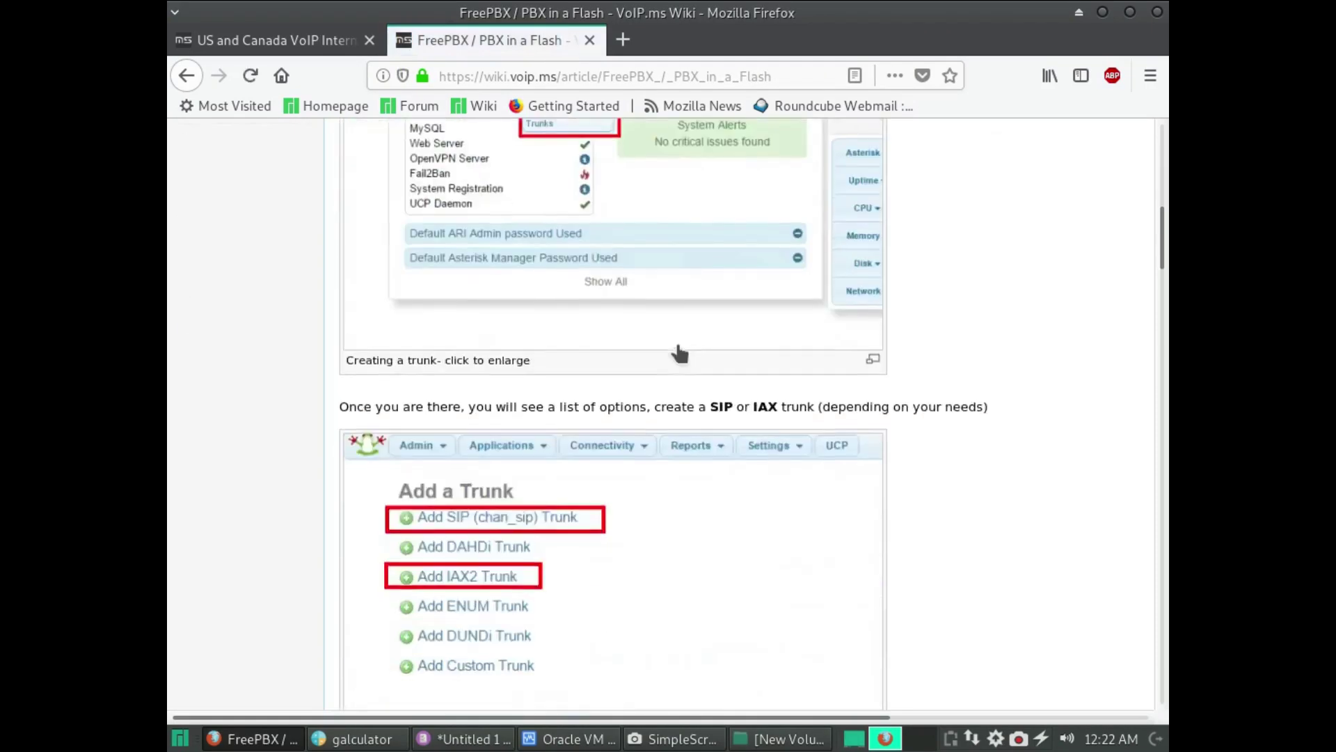
- Copy the outgoing trunk settings block from the wiki into the Mousepad notes
{"action": "left_click_drag", "start_coordinate": [454, 473], "coordinate": [340, 276]}
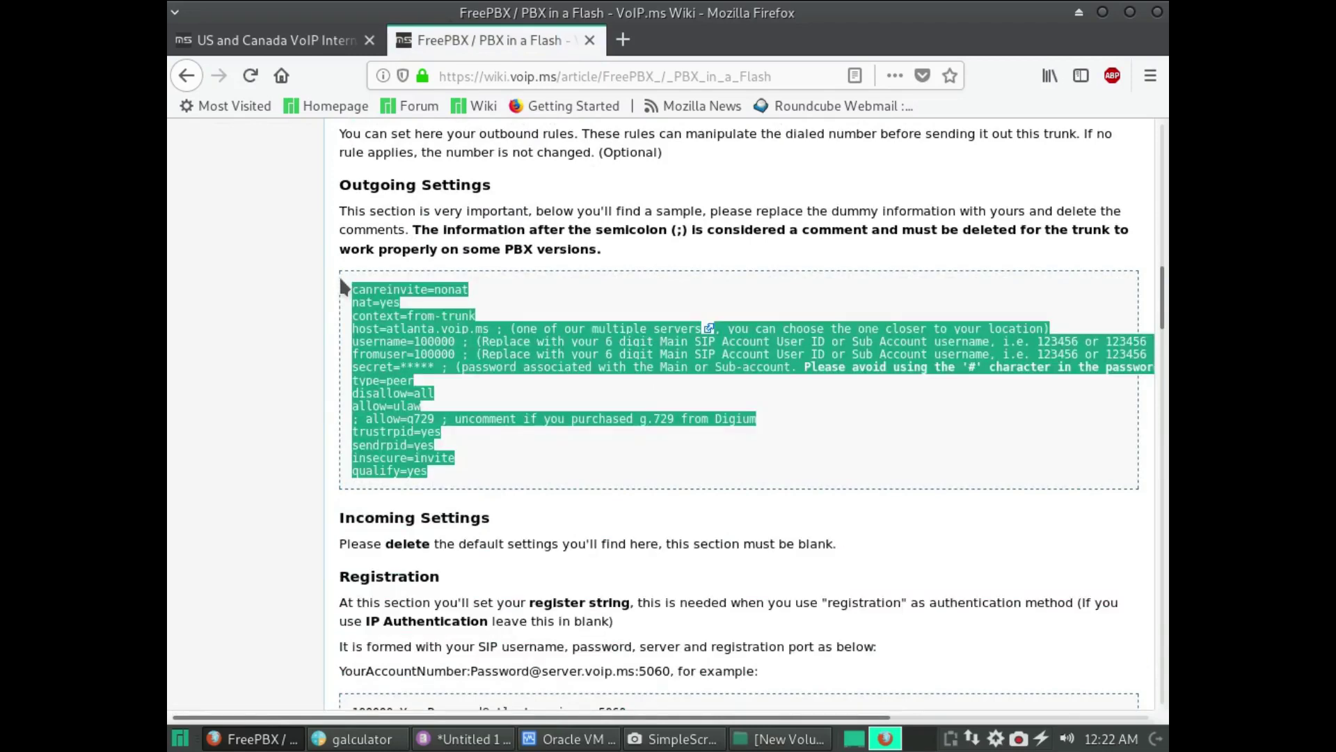
{"action": "key", "text": "alt+Tab"}
{"action": "key", "text": "alt+Tab"}
{"action": "key", "text": "alt+Tab"}
{"action": "key", "text": "ctrl+v"}
{"action": "key", "text": "alt+Tab"}
- Paste the wiki's example register string for atlanta.voip.ms:5060 into the notes
{"action": "scroll", "coordinate": [782, 611], "scroll_direction": "down", "scroll_amount": 3}
{"action": "left_click_drag", "start_coordinate": [670, 559], "coordinate": [485, 541]}
{"action": "left_click_drag", "start_coordinate": [357, 540], "coordinate": [332, 560]}
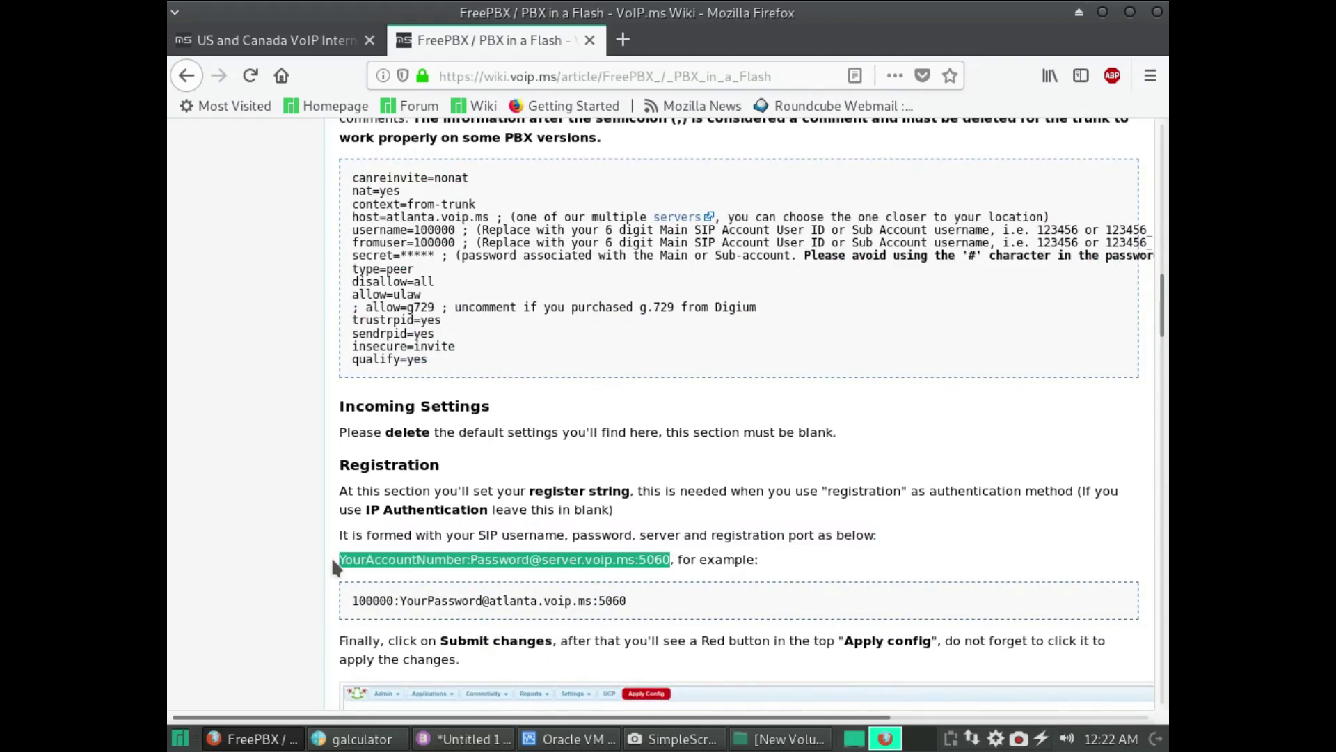
{"action": "left_click", "coordinate": [508, 600]}
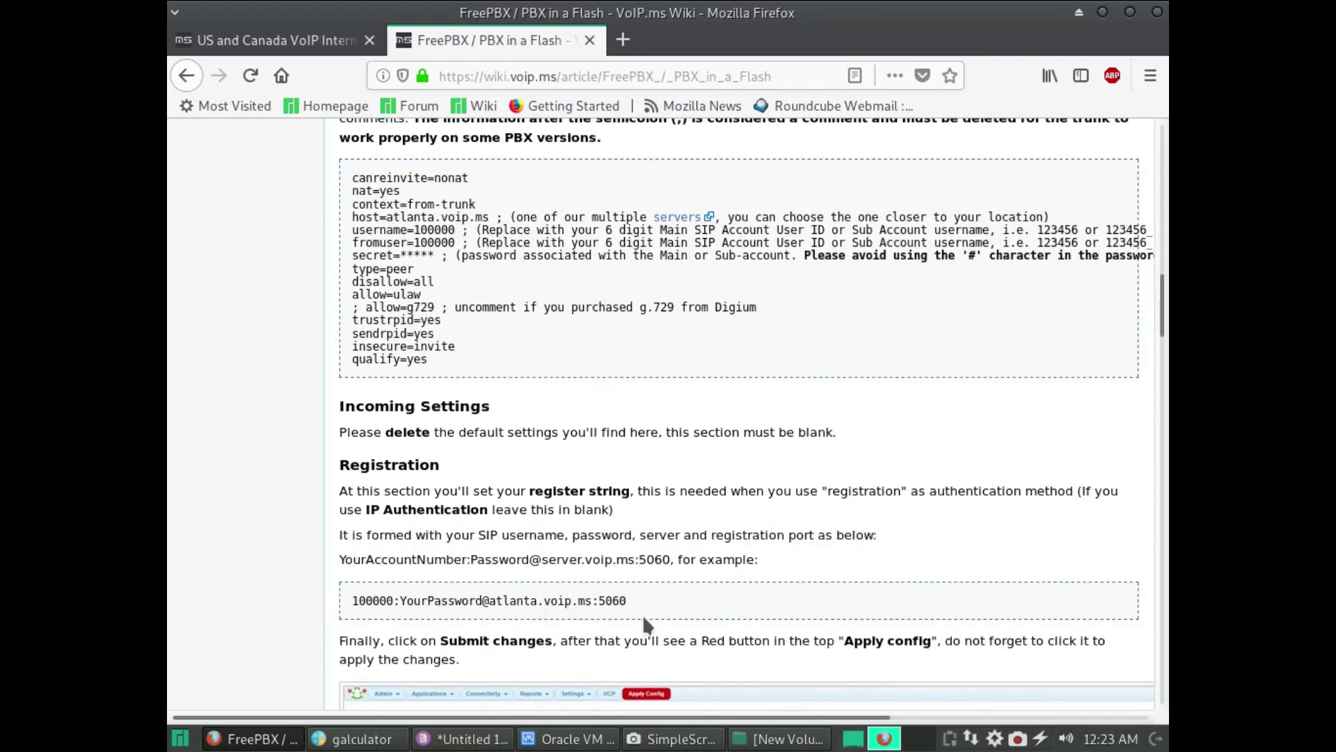
{"action": "triple_click", "coordinate": [604, 597]}
{"action": "key", "text": "ctrl+c"}
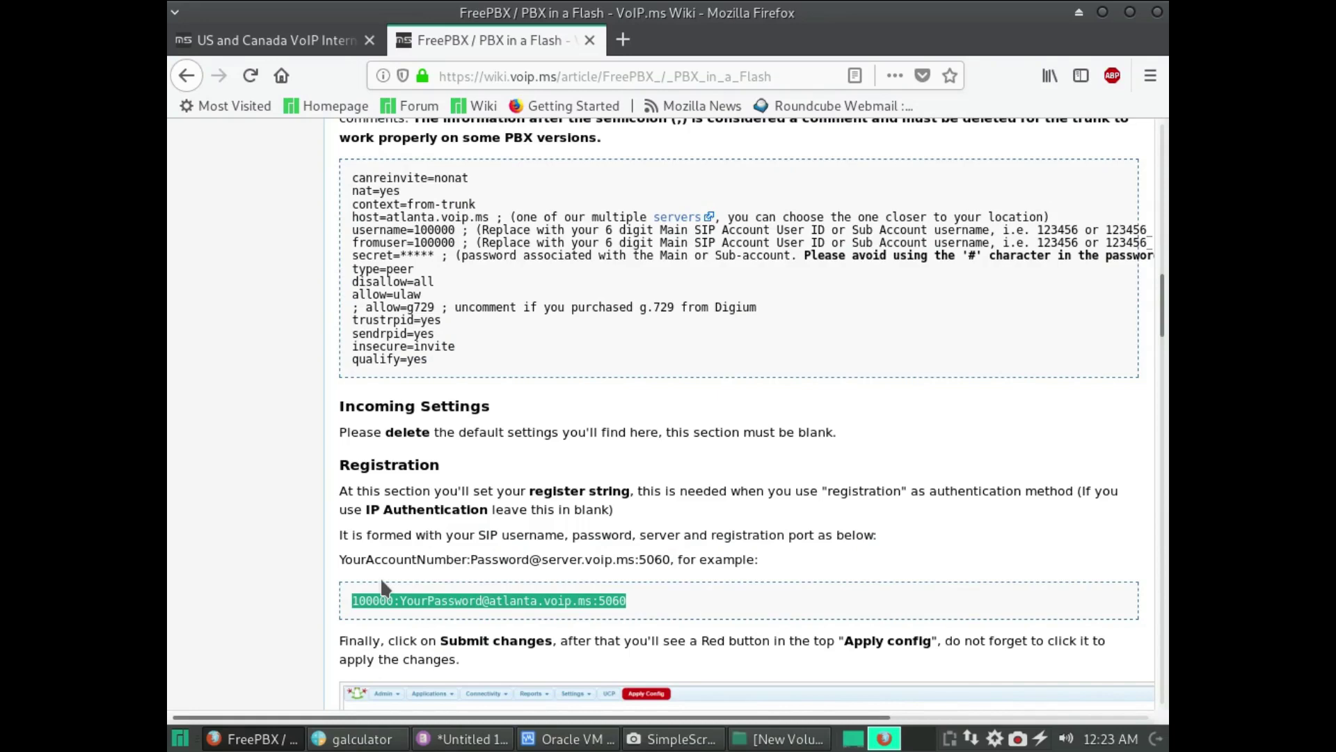
{"action": "key", "text": "alt+Tab"}
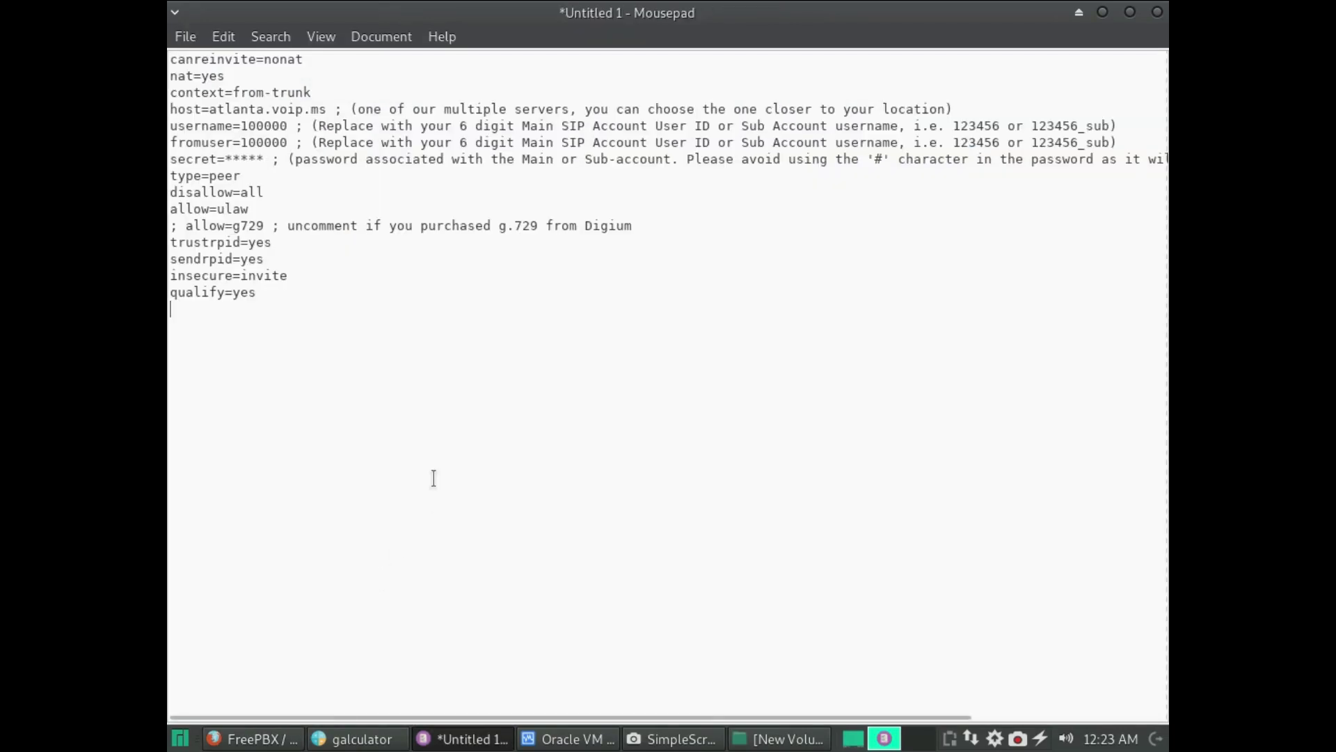
{"action": "key", "text": "ctrl+v"}
{"action": "key", "text": "alt+Tab"}
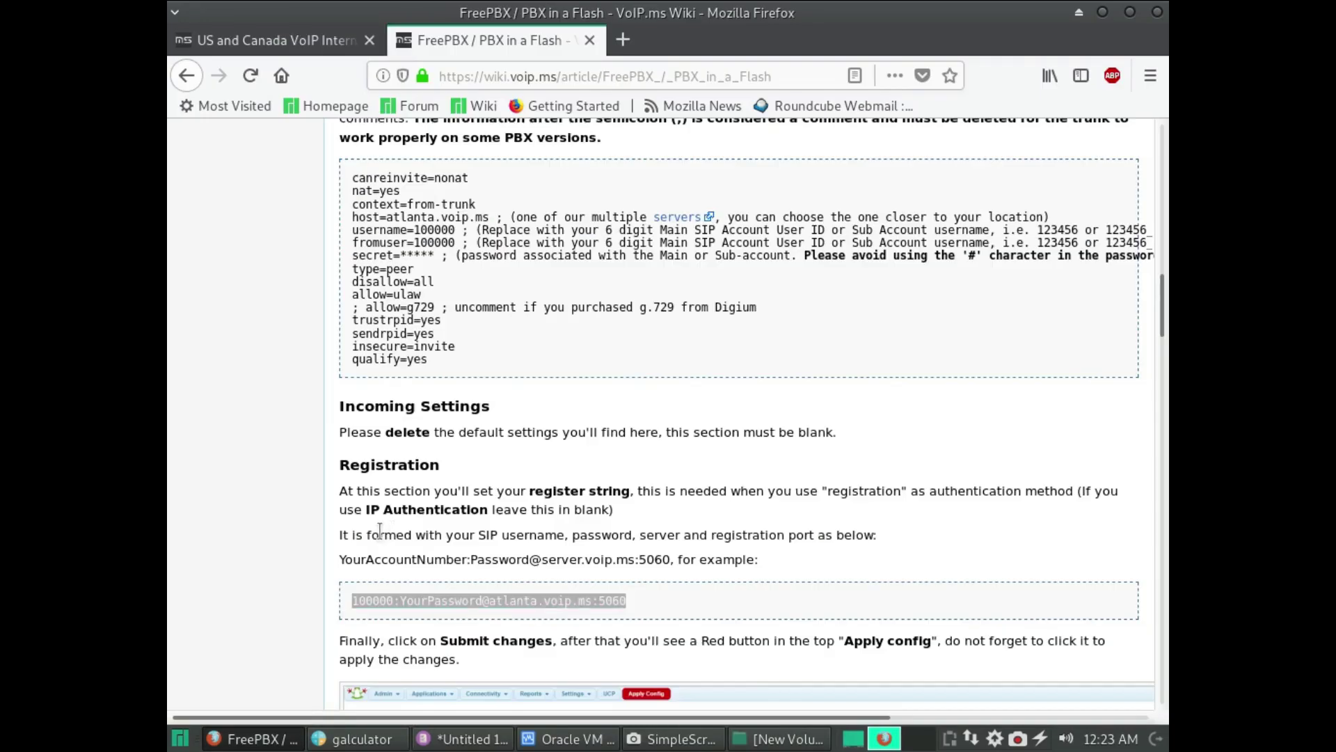
{"action": "scroll", "coordinate": [814, 428], "scroll_direction": "down", "scroll_amount": 20}
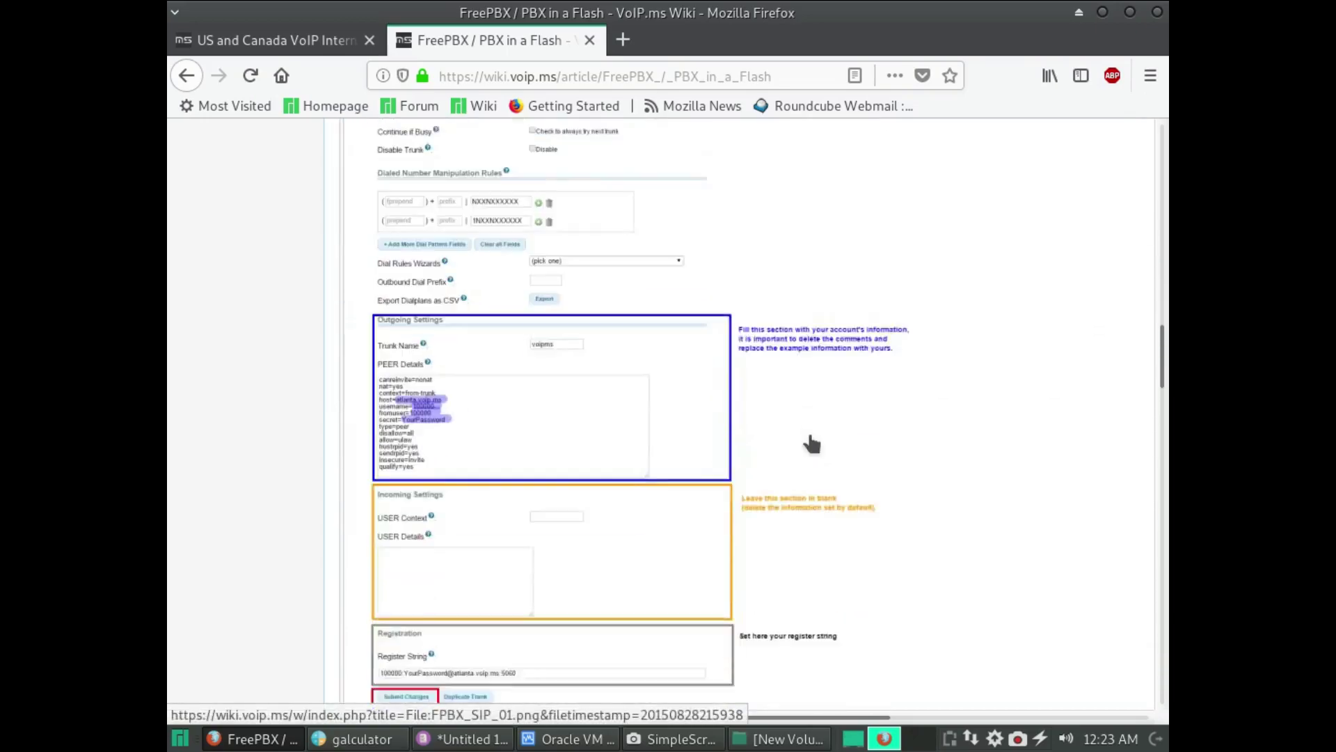
{"action": "scroll", "coordinate": [804, 449], "scroll_direction": "up", "scroll_amount": 20}
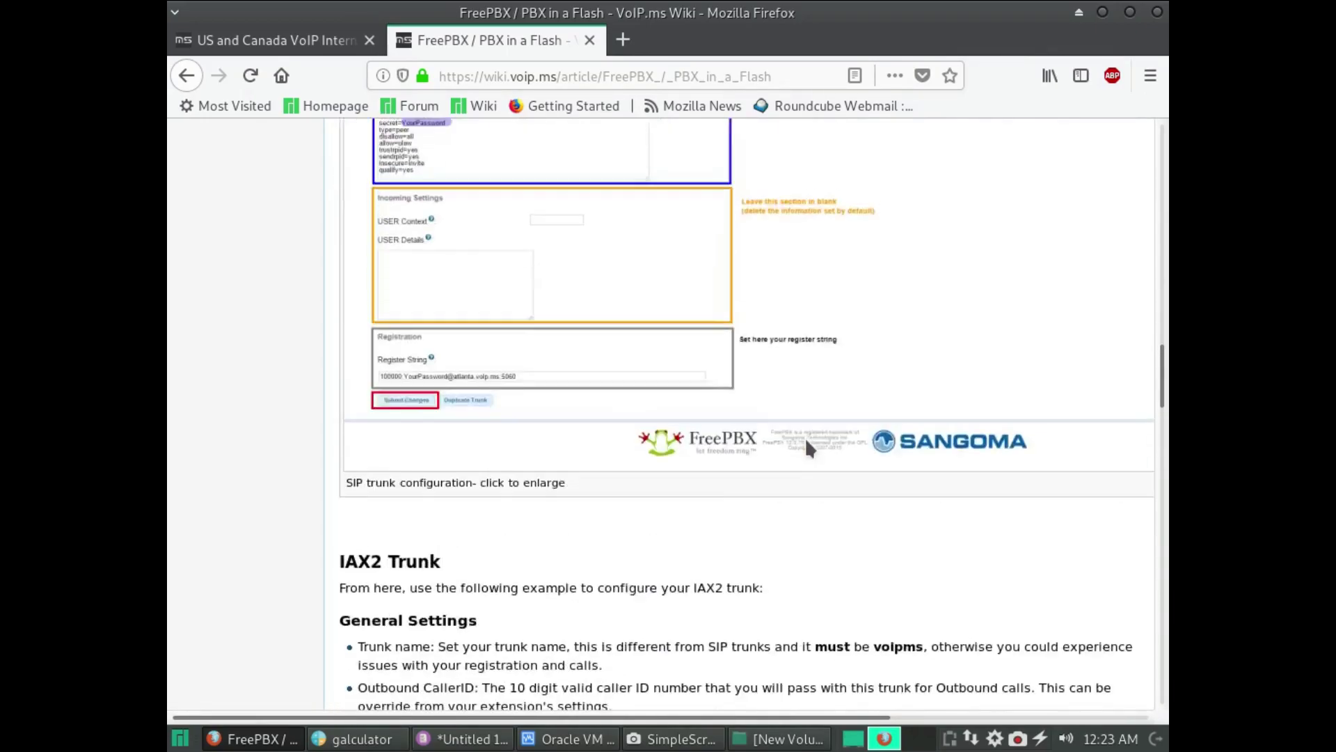
{"action": "scroll", "coordinate": [806, 456], "scroll_direction": "up", "scroll_amount": 20}
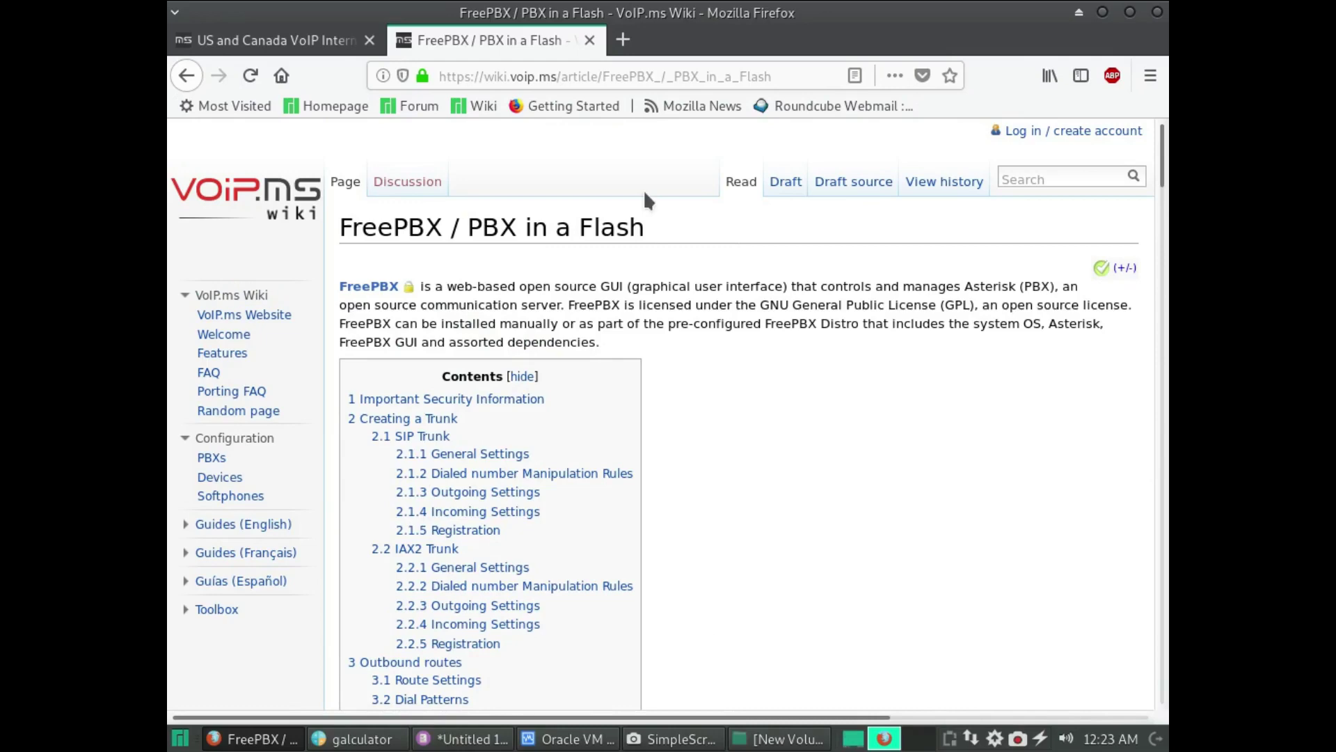
- Minimize Mousepad and Firefox to reveal VirtualBox Manager
{"action": "key", "text": "alt+Tab"}
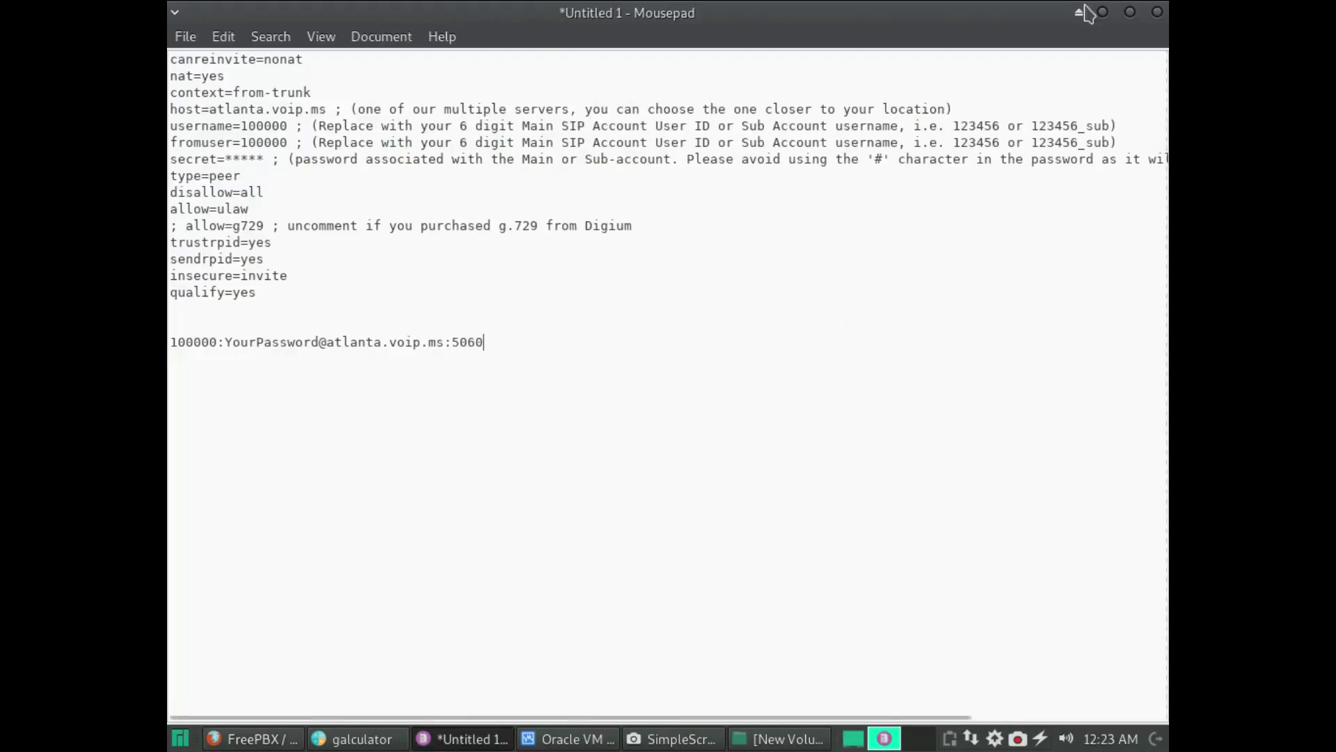
{"action": "left_click", "coordinate": [1103, 12]}
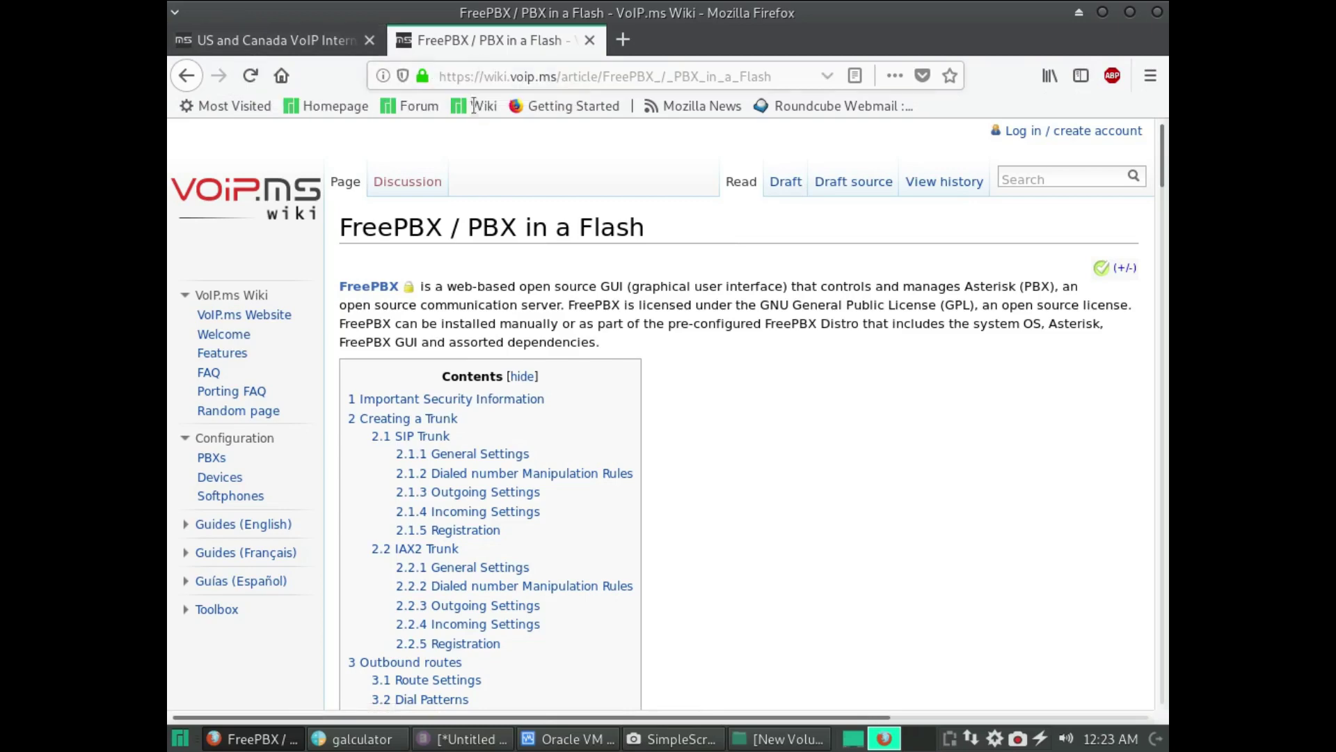
{"action": "left_click", "coordinate": [1103, 13]}
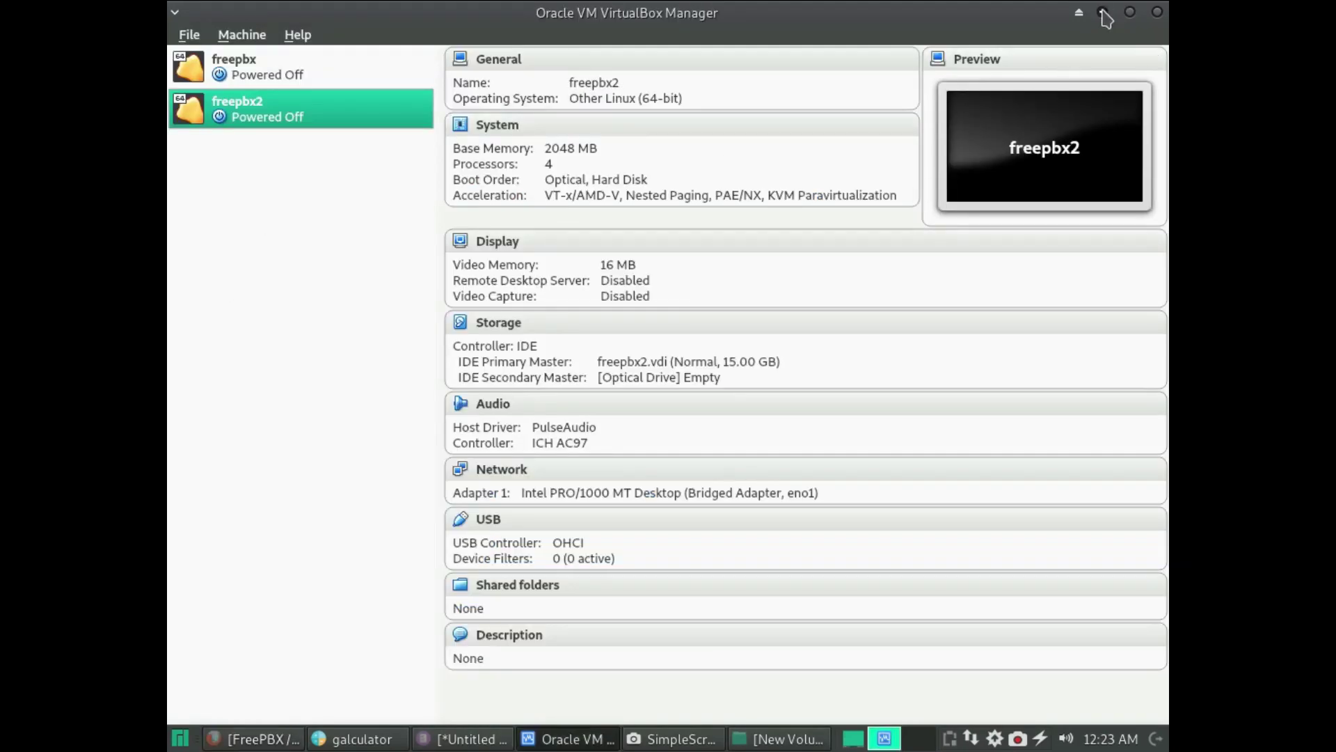
- Minimize VirtualBox Manager and the screen recorder, and close the calculator
{"action": "left_click", "coordinate": [1104, 12]}
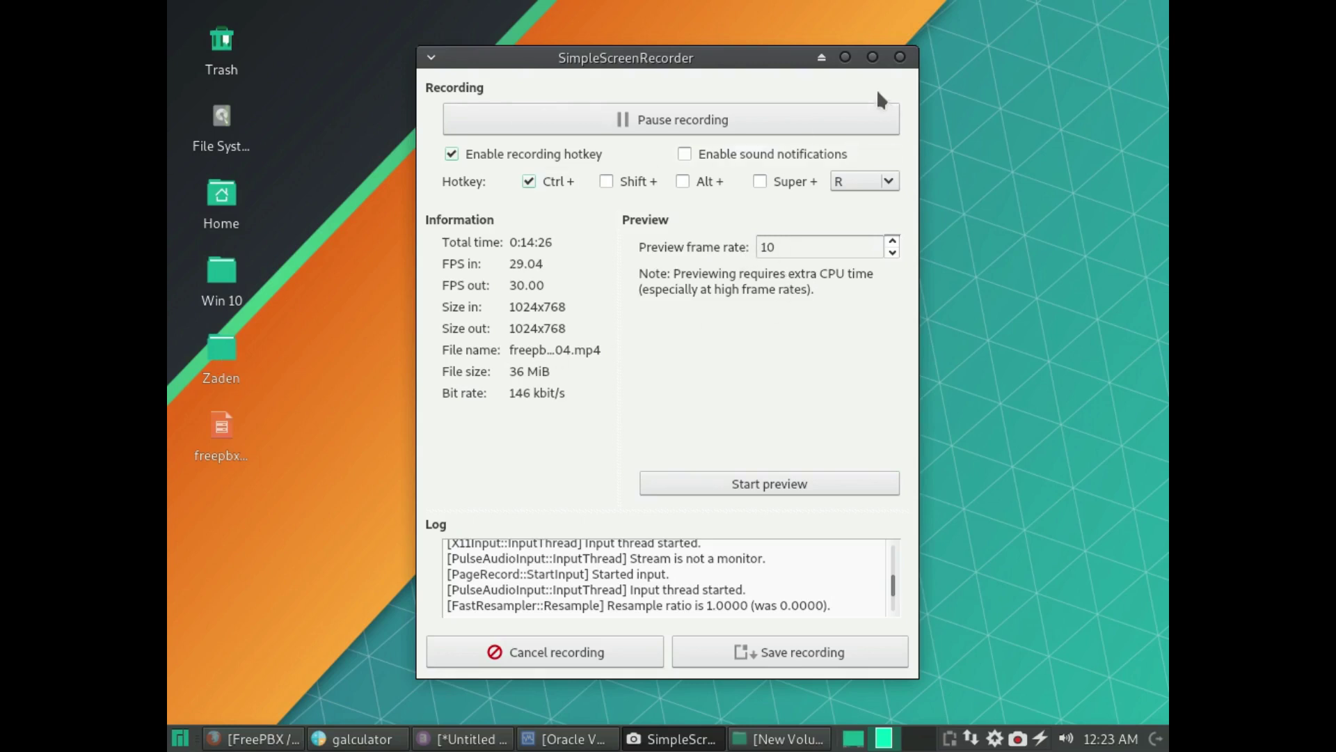
{"action": "left_click", "coordinate": [845, 57]}
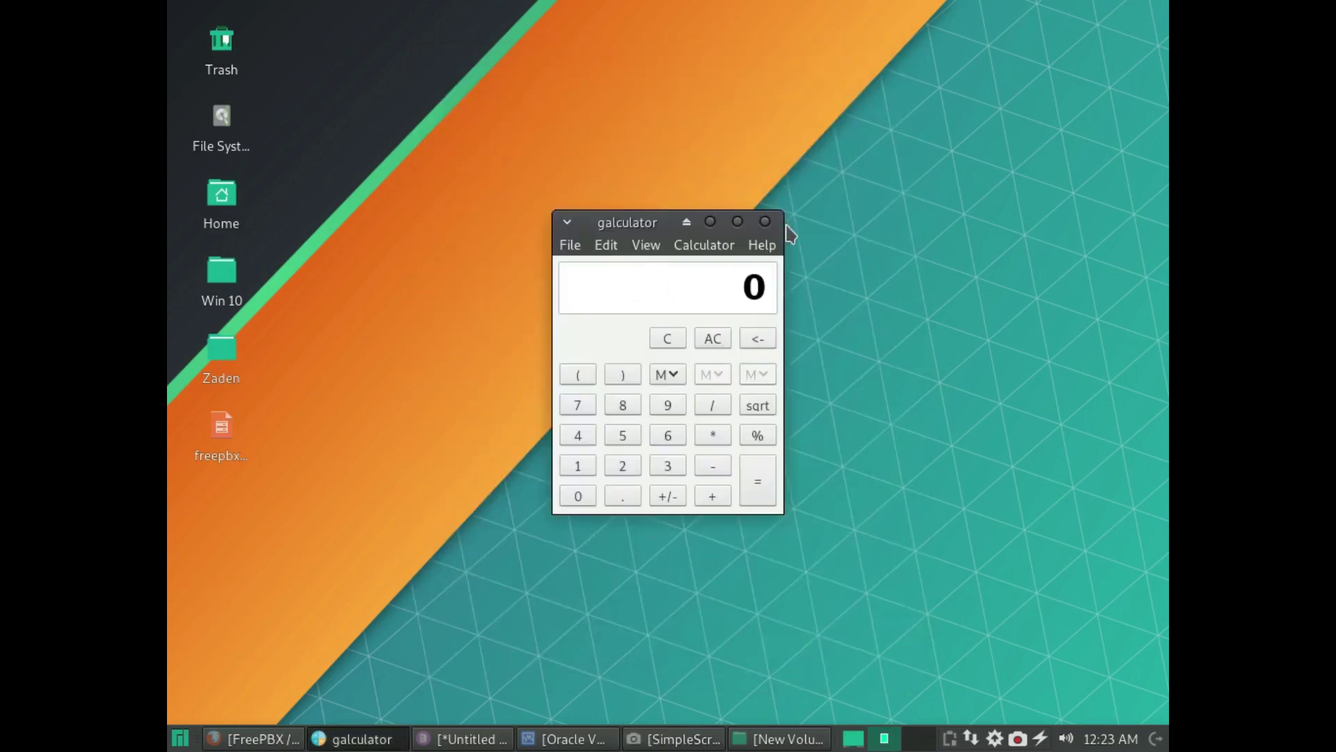
{"action": "left_click", "coordinate": [765, 222]}
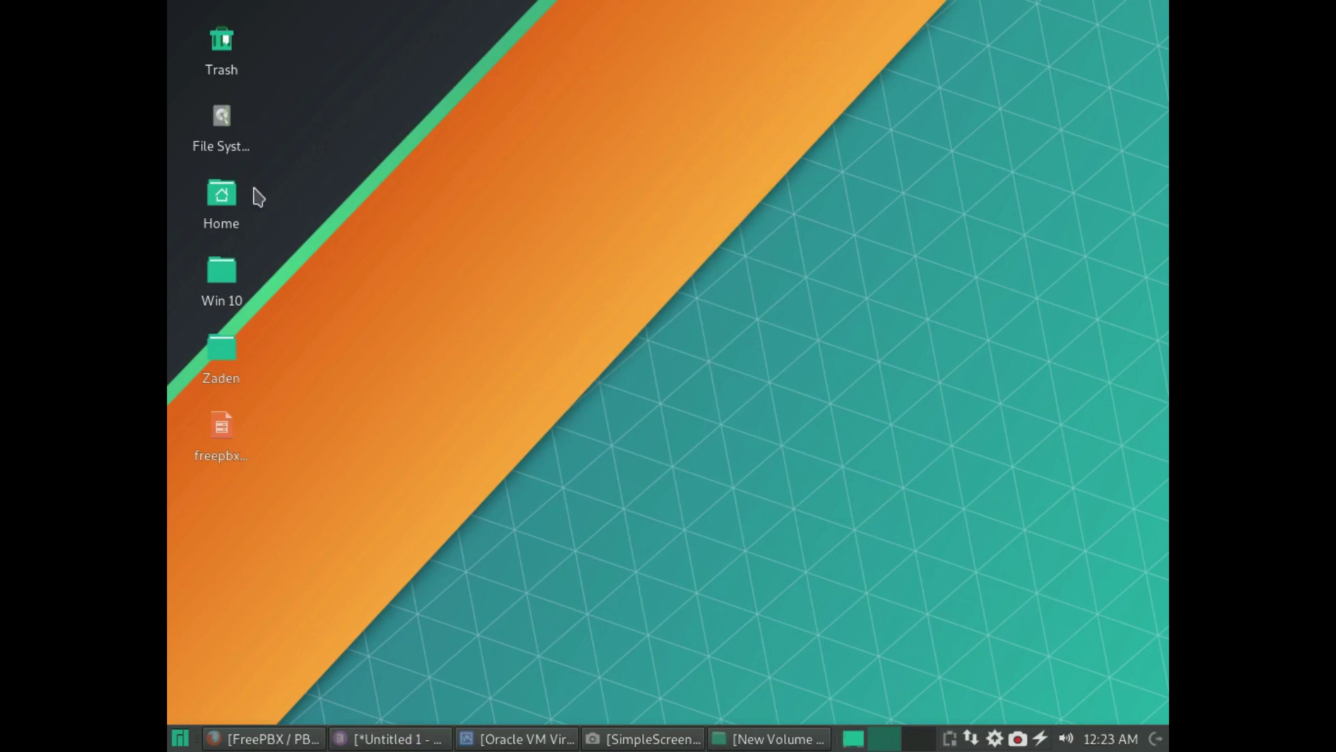
- Cut freepbx2.ova from the desktop so it can be moved
{"action": "left_click", "coordinate": [772, 739]}
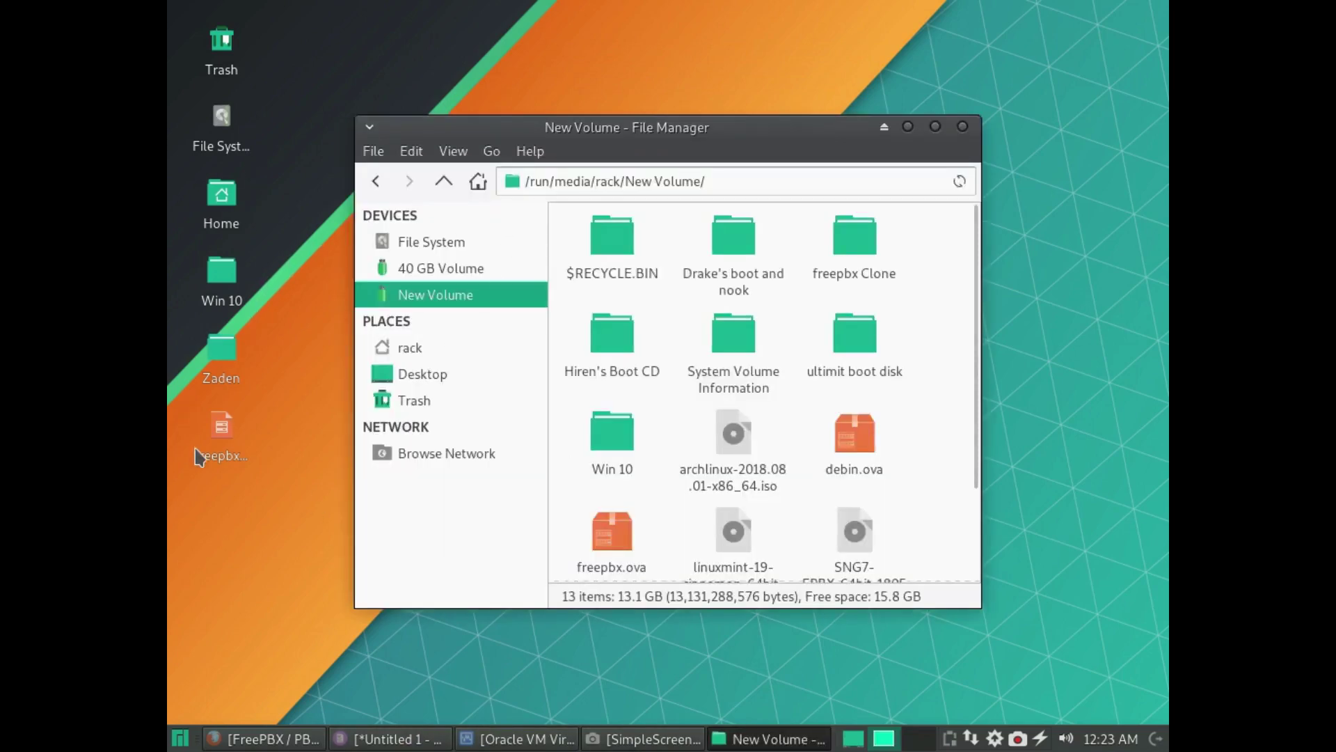
{"action": "left_click", "coordinate": [220, 449]}
{"action": "right_click", "coordinate": [219, 443]}
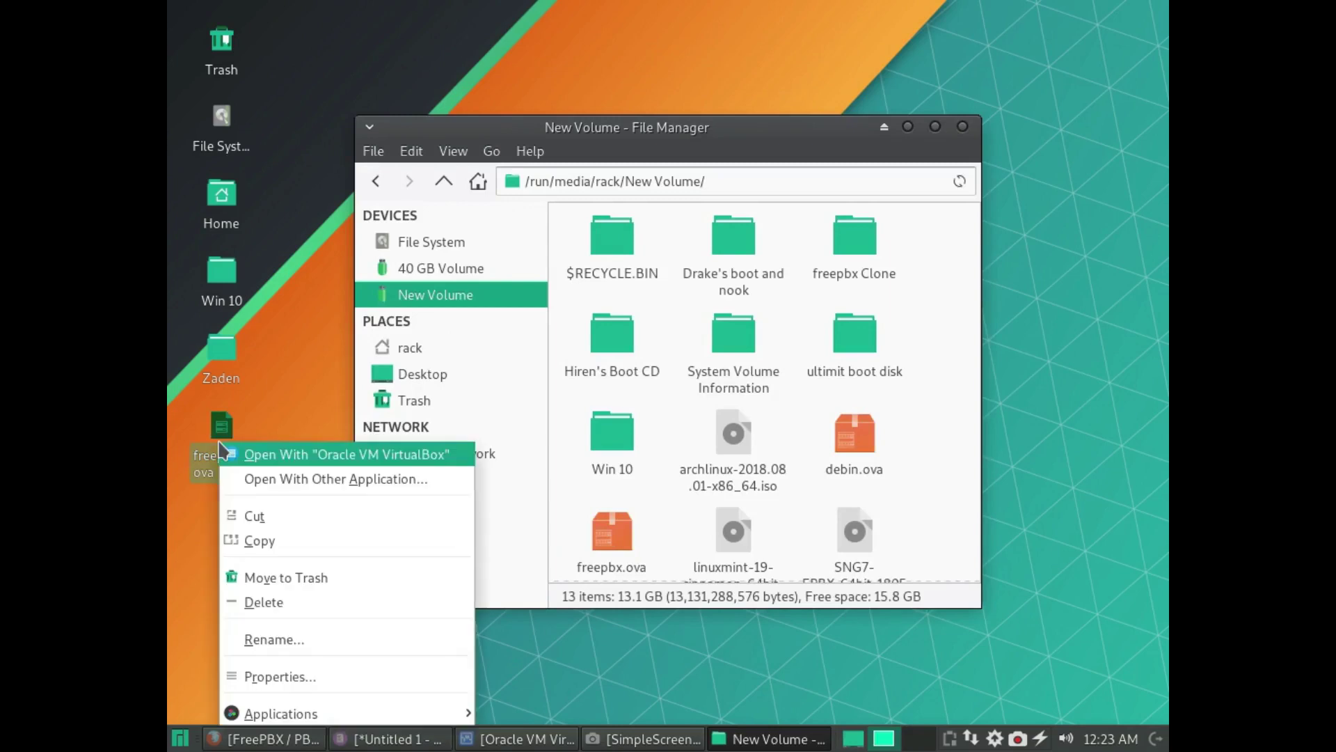
{"action": "left_click", "coordinate": [257, 523]}
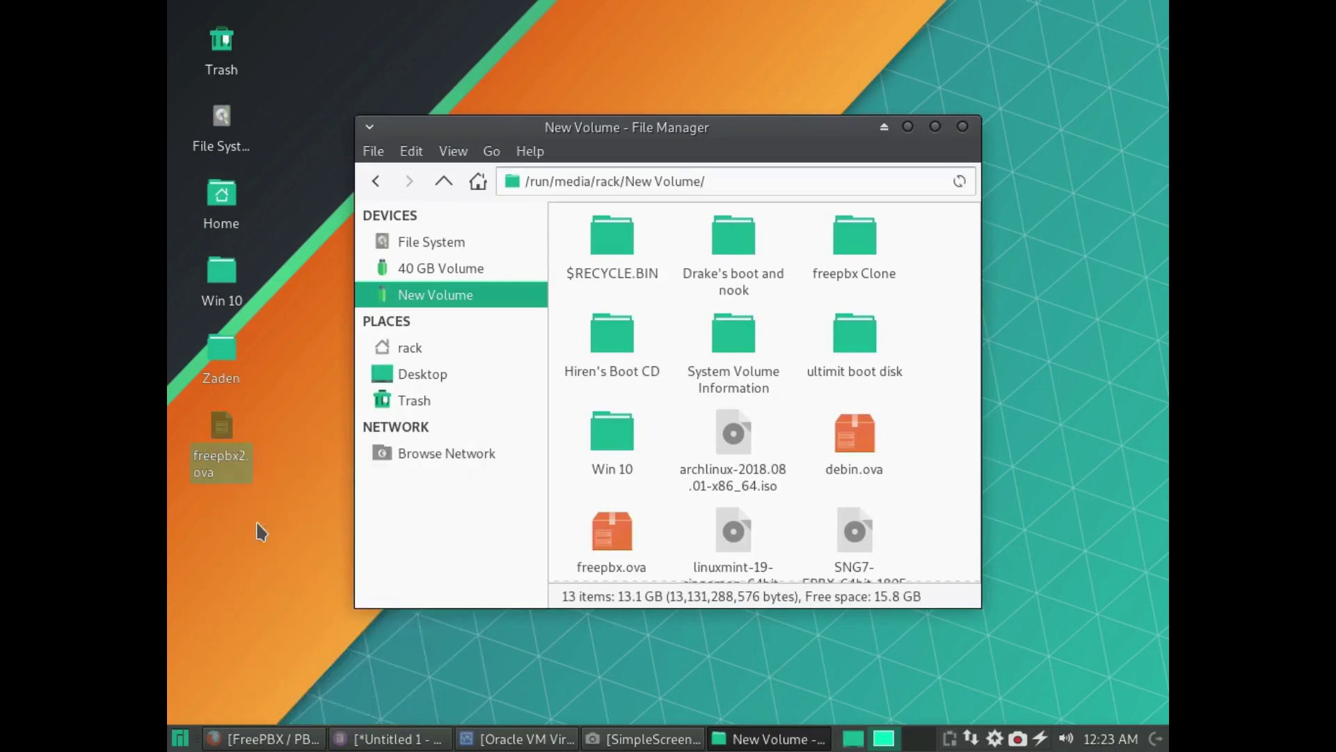
- Attempt to open the New Volume folder with root rights
{"action": "right_click", "coordinate": [917, 508]}
{"action": "left_click", "coordinate": [980, 316]}
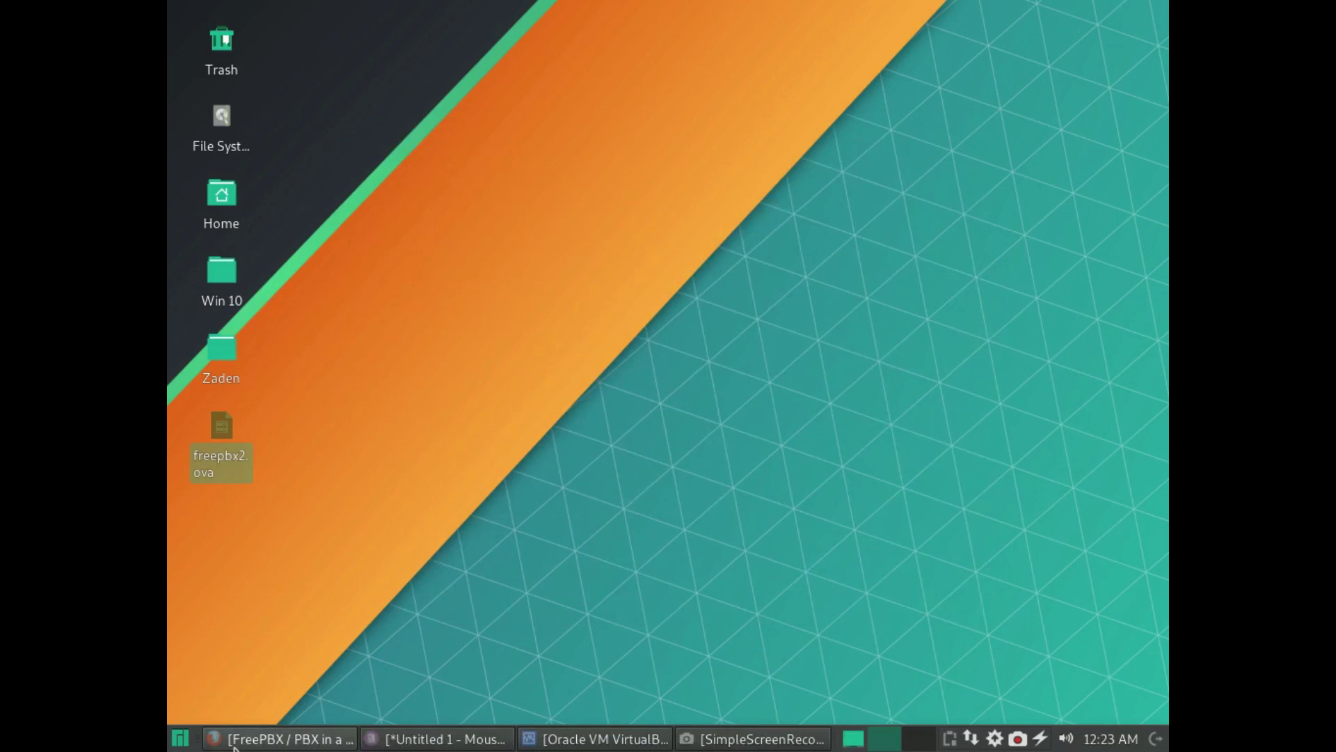
{"action": "left_click", "coordinate": [180, 739]}
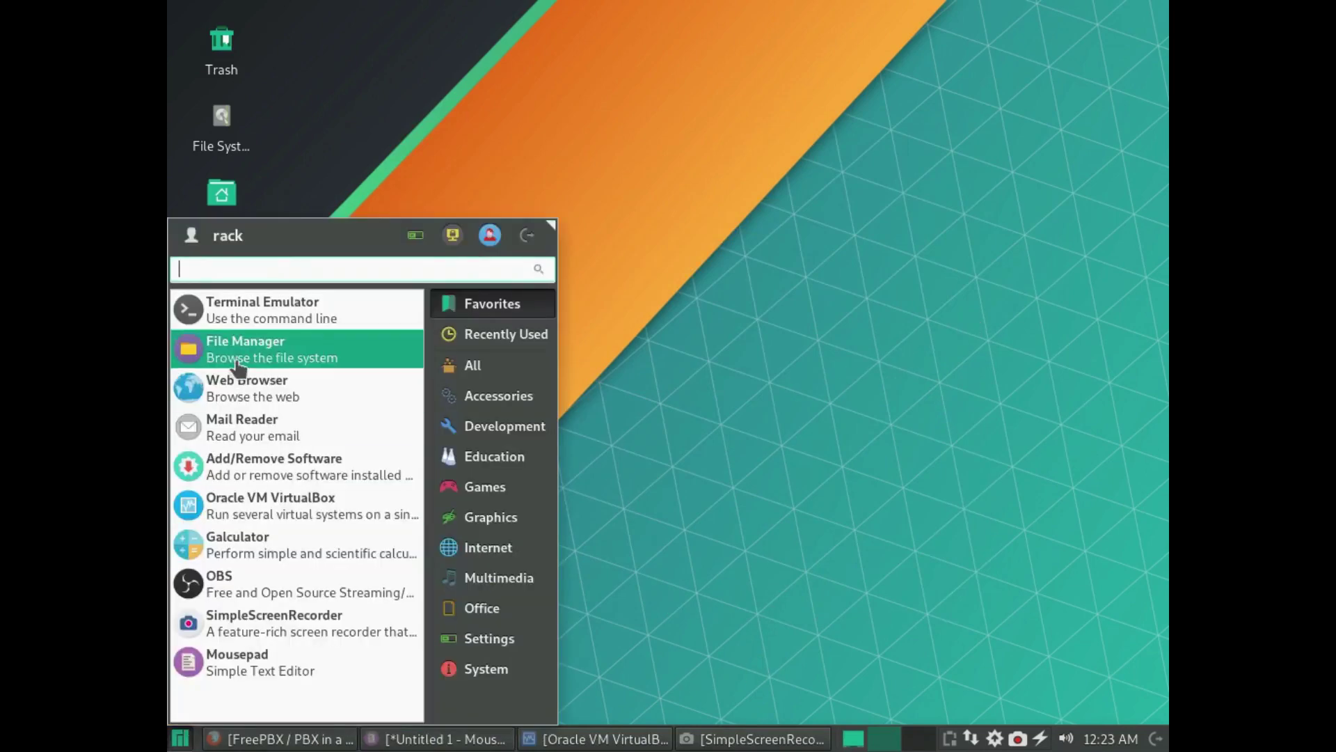
- Paste the 2.4 GB freepbx2.ova into New Volume, then close Thunar when the transfer finishes
{"action": "left_click", "coordinate": [269, 352]}
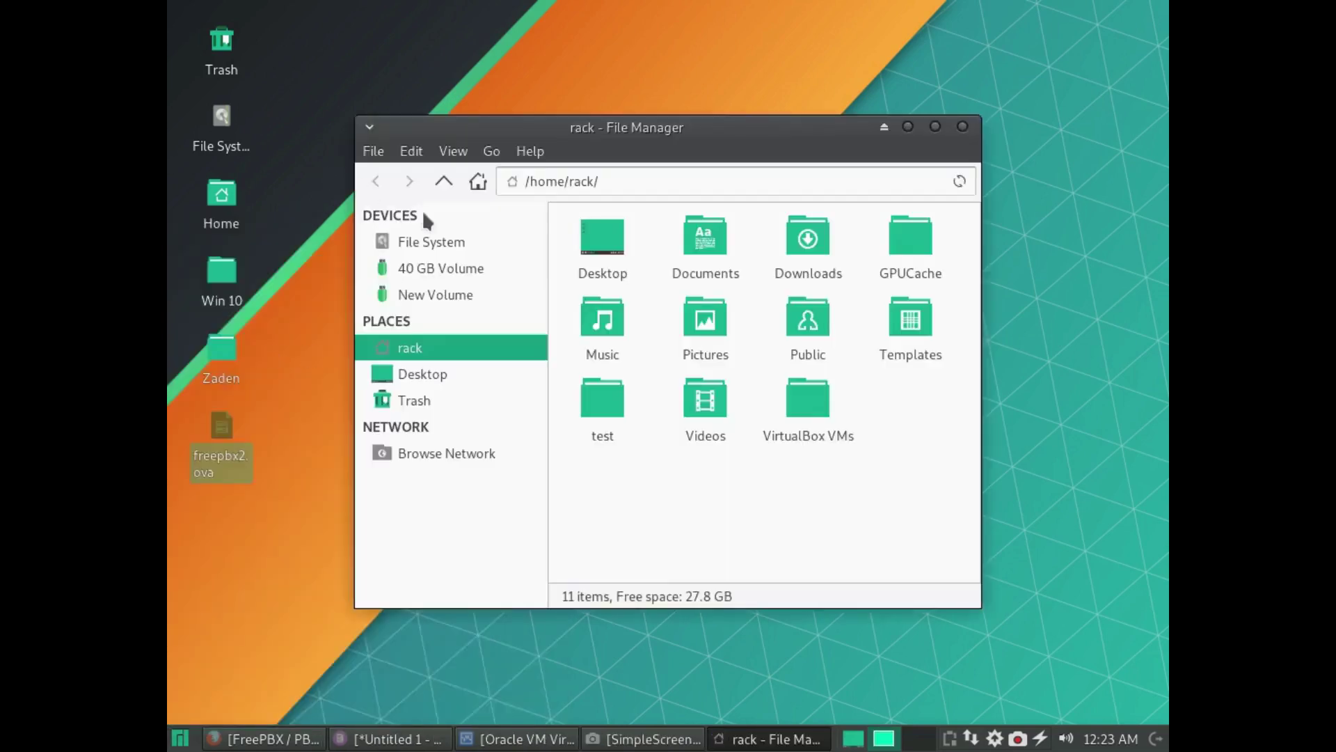
{"action": "left_click", "coordinate": [428, 294]}
{"action": "right_click", "coordinate": [923, 470]}
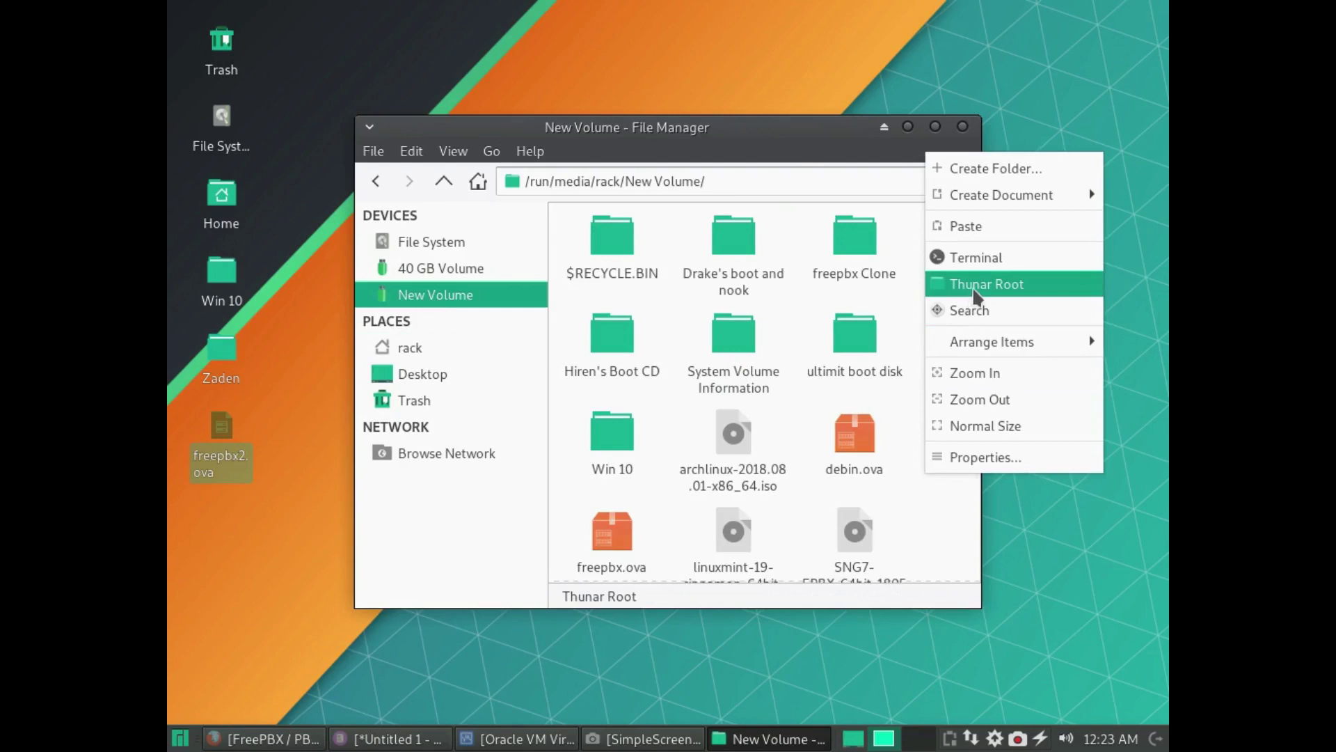
{"action": "left_click", "coordinate": [975, 224]}
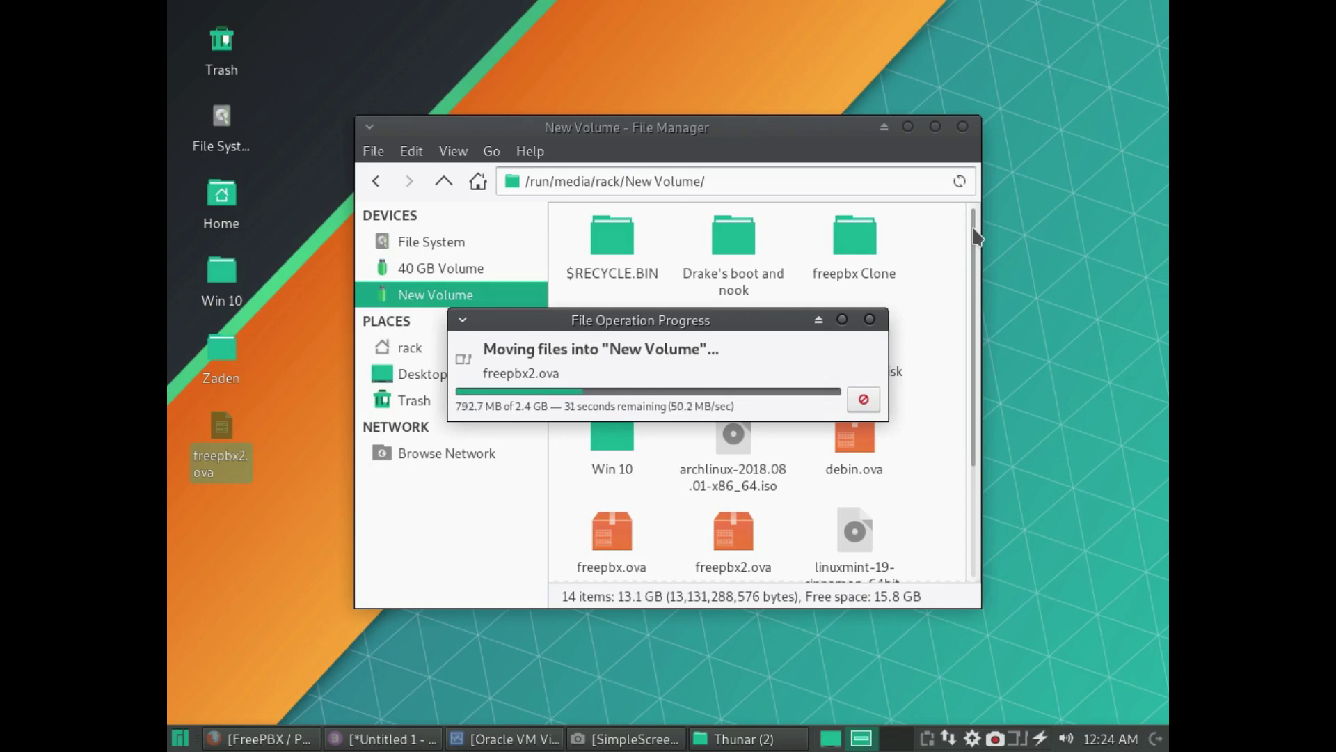
{"action": "scroll", "coordinate": [945, 304], "scroll_direction": "down", "scroll_amount": 3}
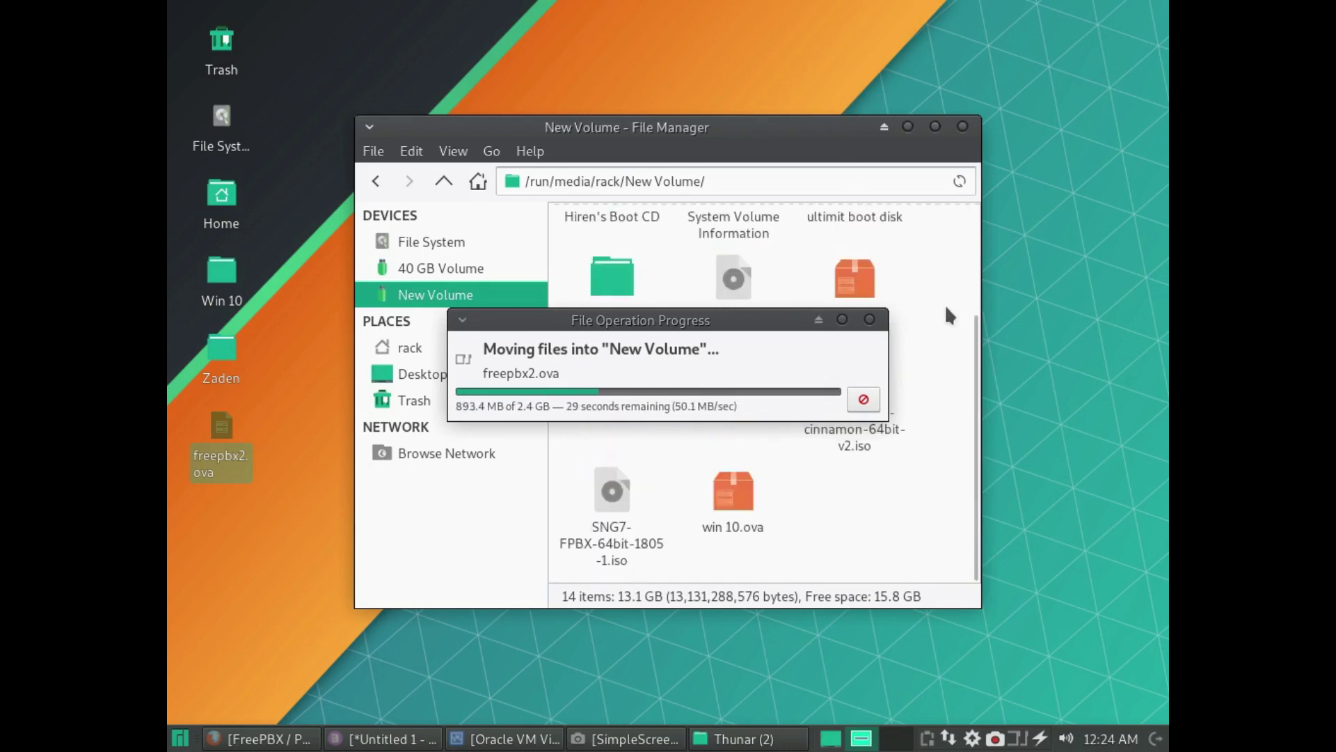
{"action": "scroll", "coordinate": [945, 303], "scroll_direction": "up", "scroll_amount": 5}
{"action": "scroll", "coordinate": [945, 305], "scroll_direction": "down", "scroll_amount": 4}
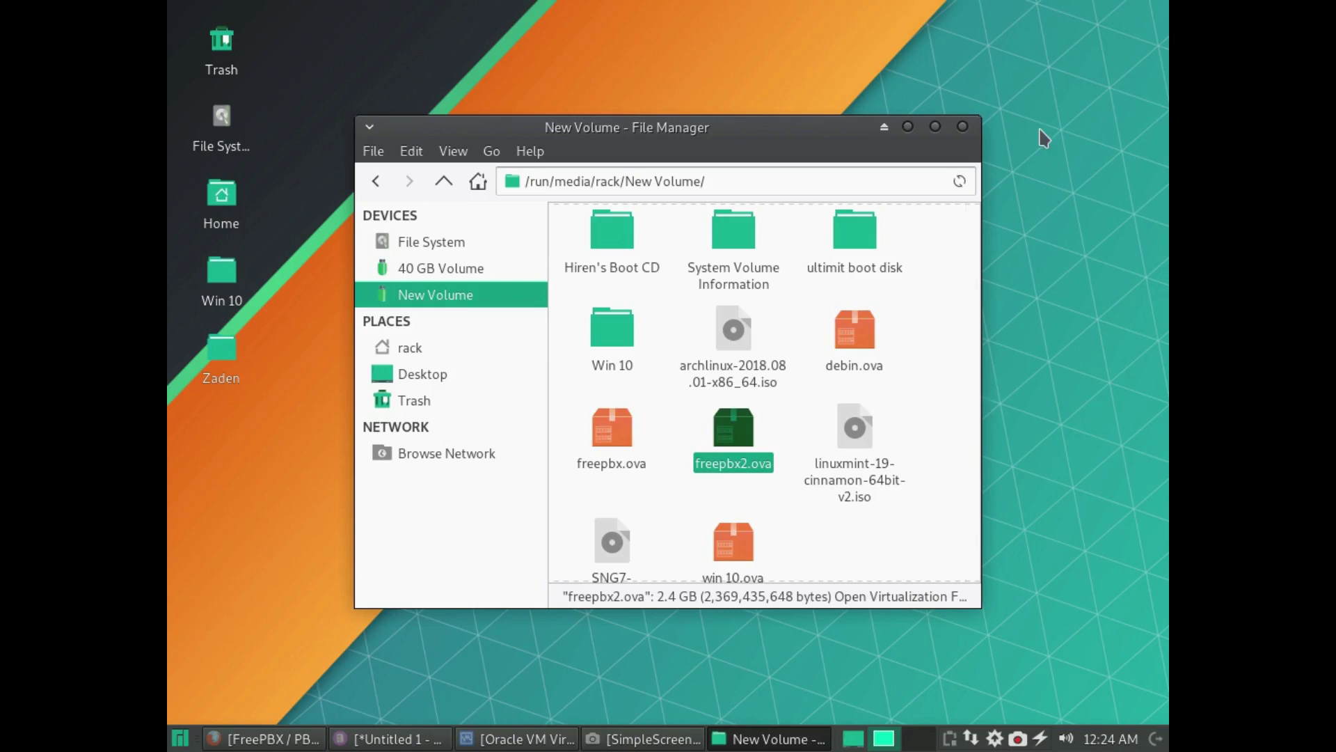
{"action": "left_click", "coordinate": [962, 127]}
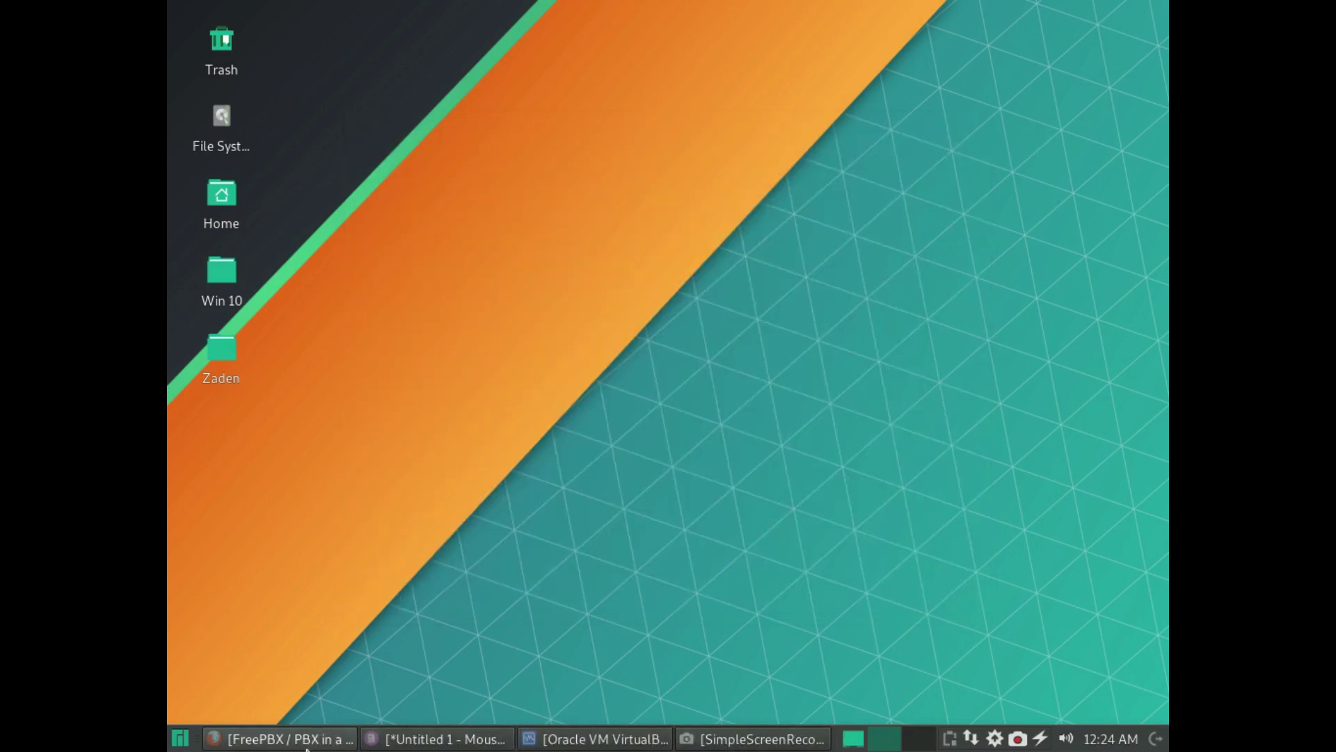
- Close the FreePBX wiki tab, minimize Firefox, and restore VirtualBox Manager and SimpleScreenRecorder
{"action": "left_click", "coordinate": [341, 742]}
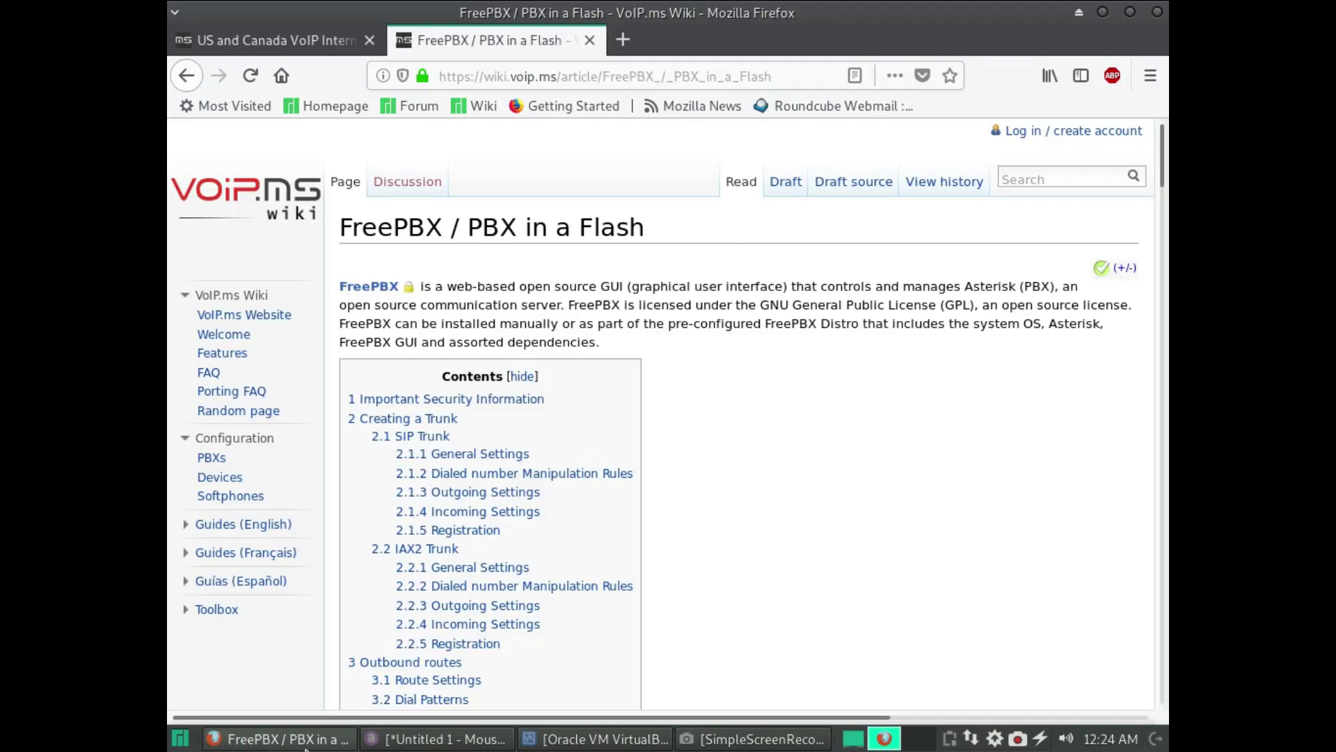
{"action": "left_click", "coordinate": [589, 39]}
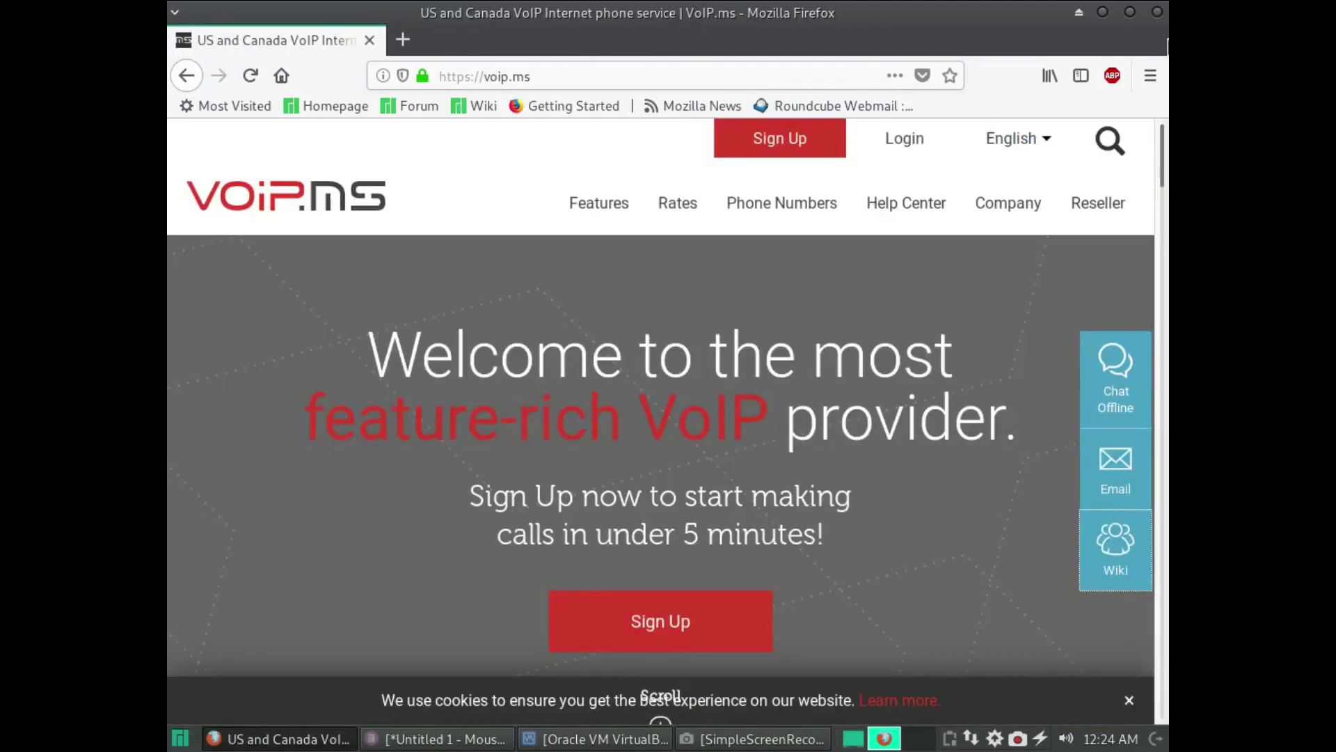
{"action": "left_click", "coordinate": [1102, 11]}
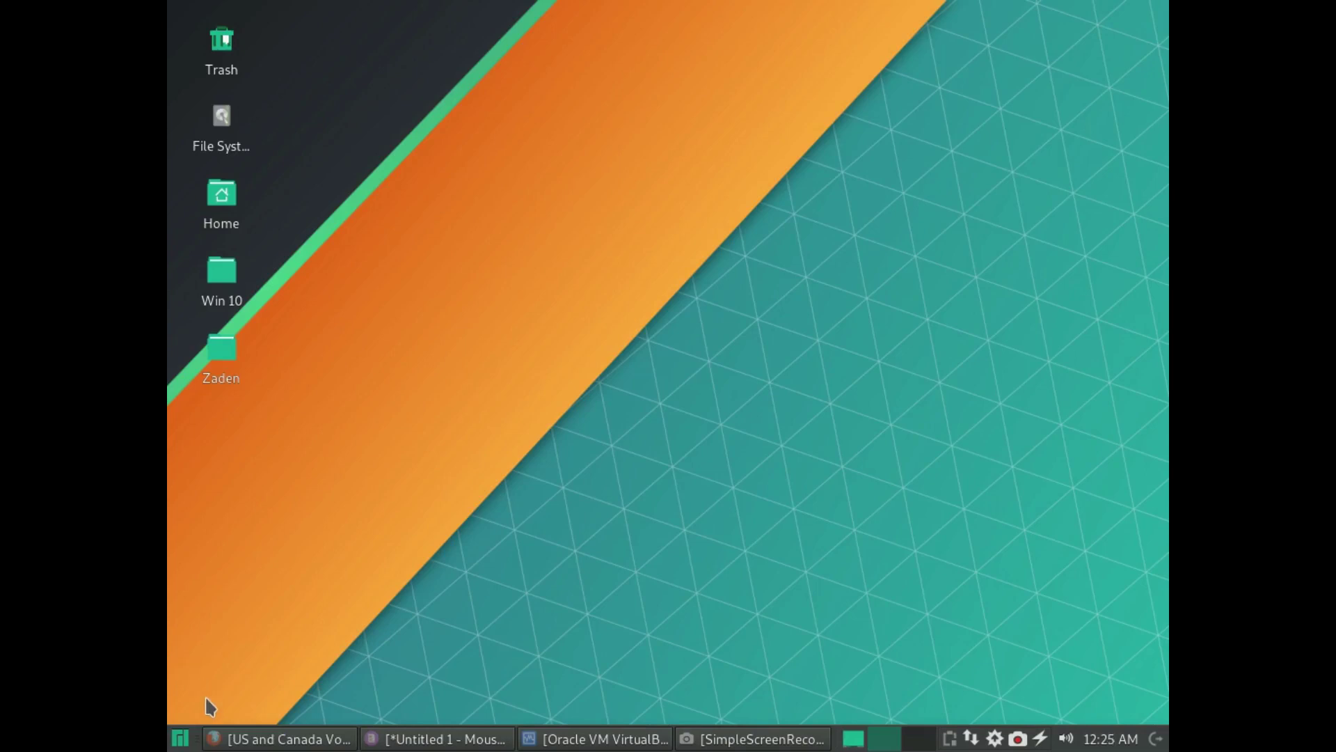
{"action": "left_click", "coordinate": [595, 739]}
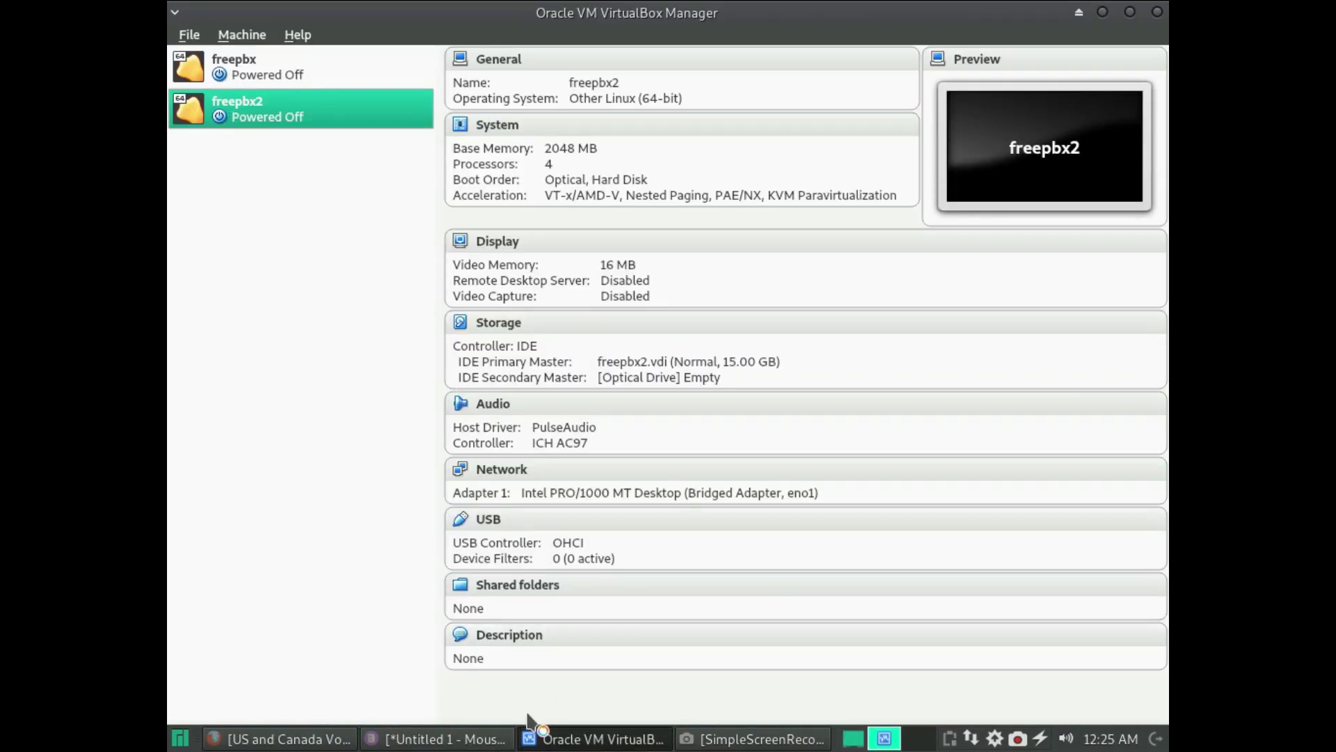
{"action": "left_click", "coordinate": [756, 738]}
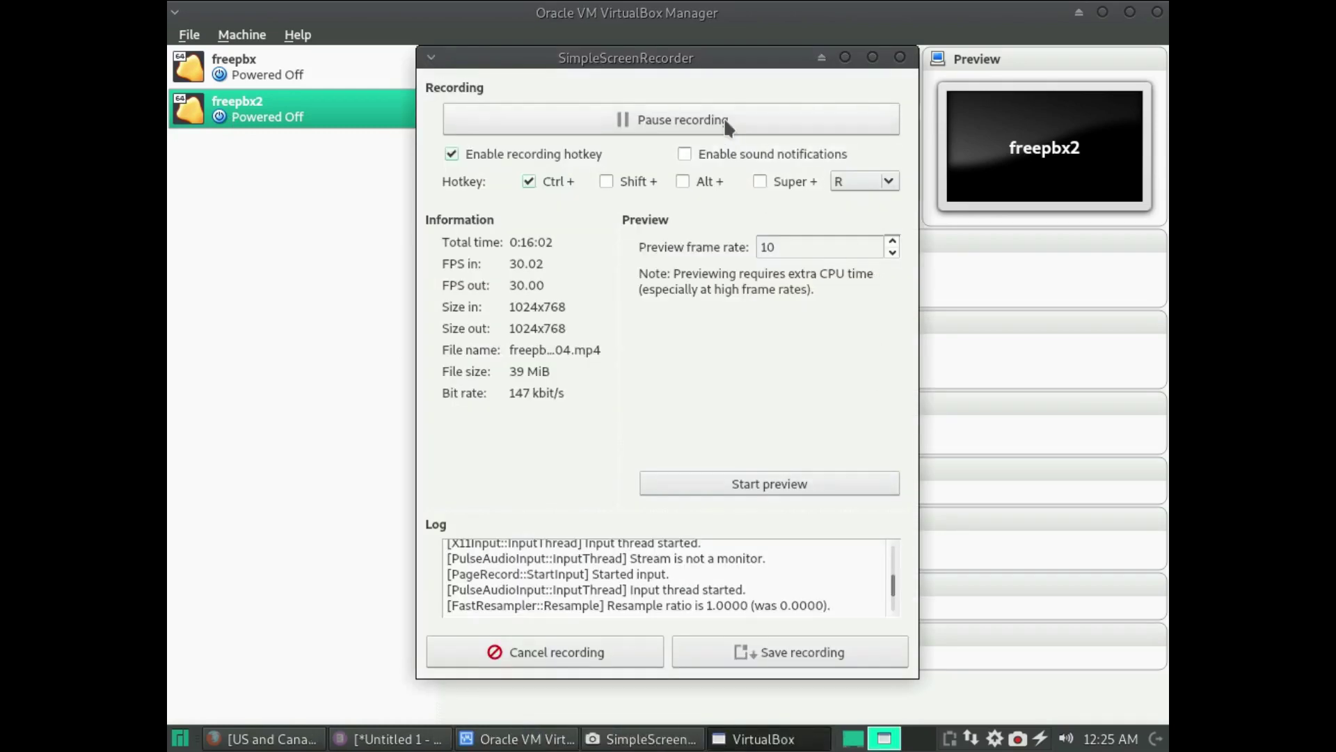